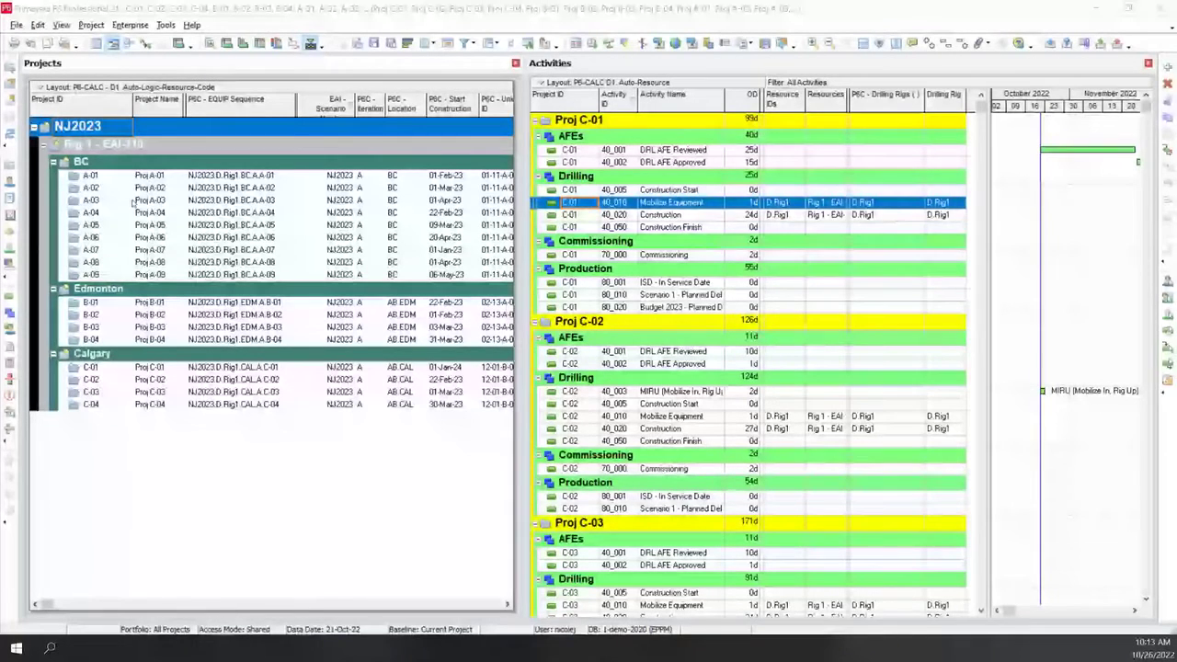
Open the Select Rig Sequence choices for project A-01's P6C - EQUIP Sequence cell
{"action": "left_click", "coordinate": [273, 178]}
{"action": "left_click", "coordinate": [275, 180]}
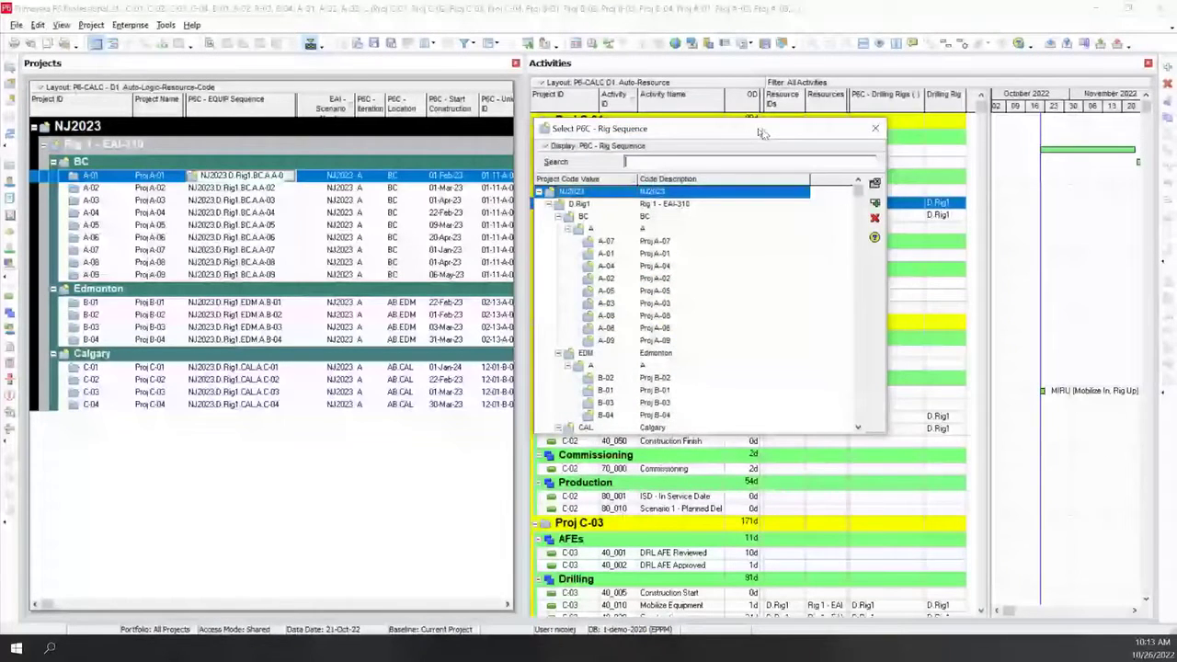
{"action": "left_click_drag", "start_coordinate": [761, 133], "coordinate": [644, 152]}
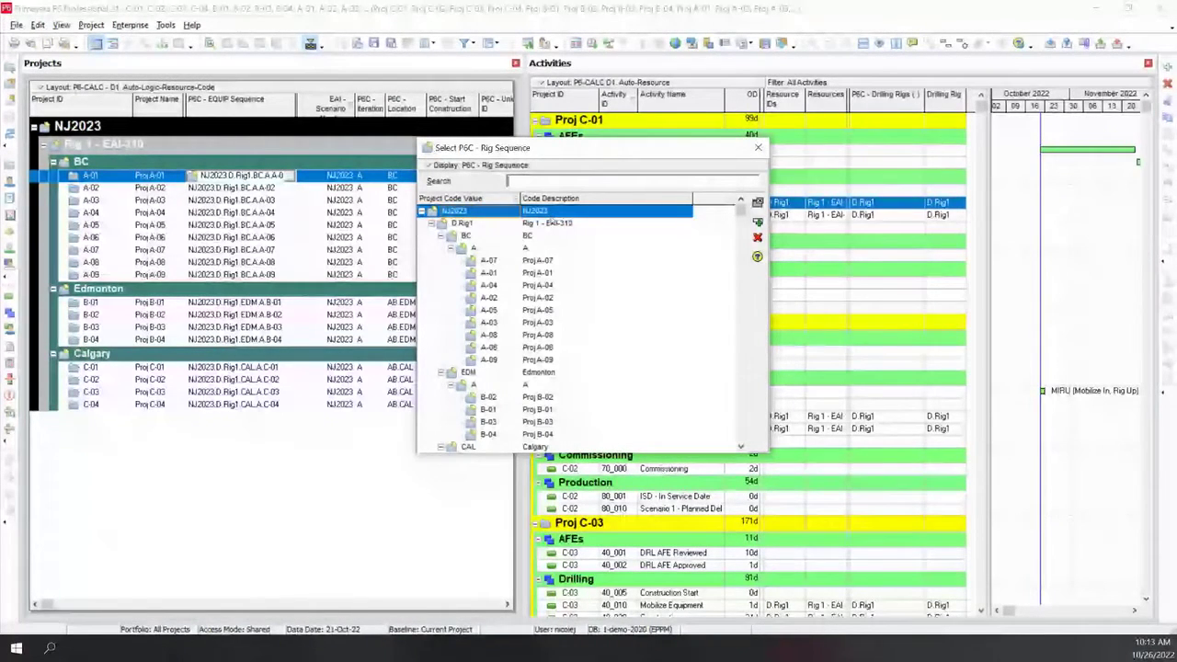
{"action": "left_click", "coordinate": [552, 224]}
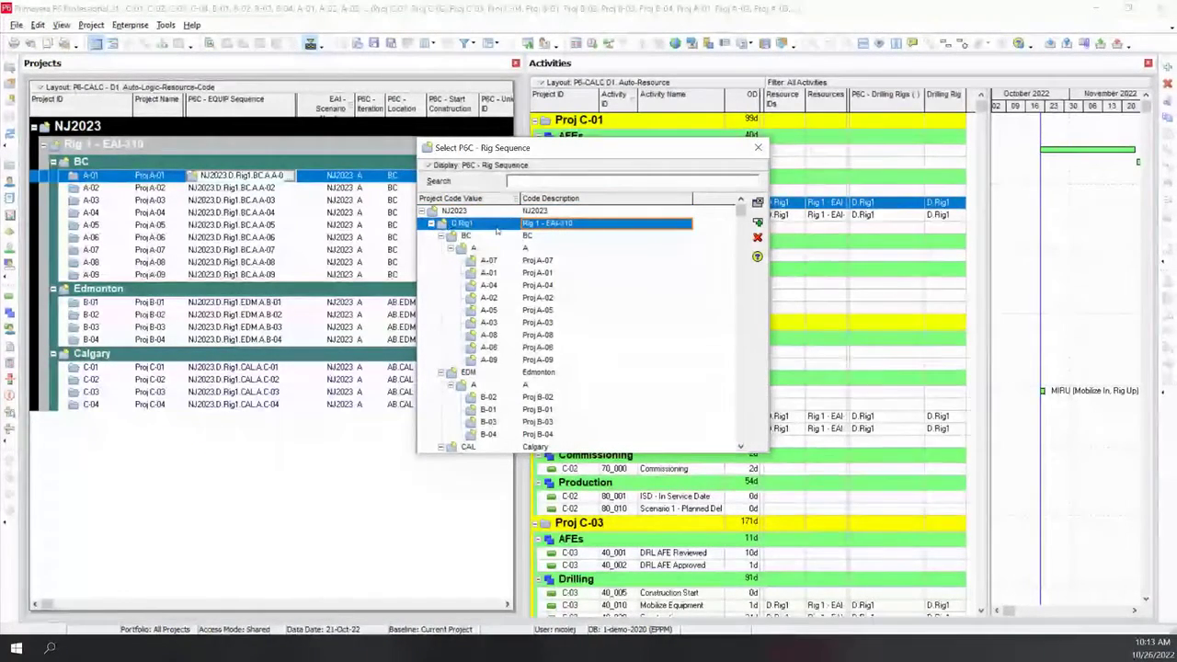
{"action": "left_click", "coordinate": [568, 237]}
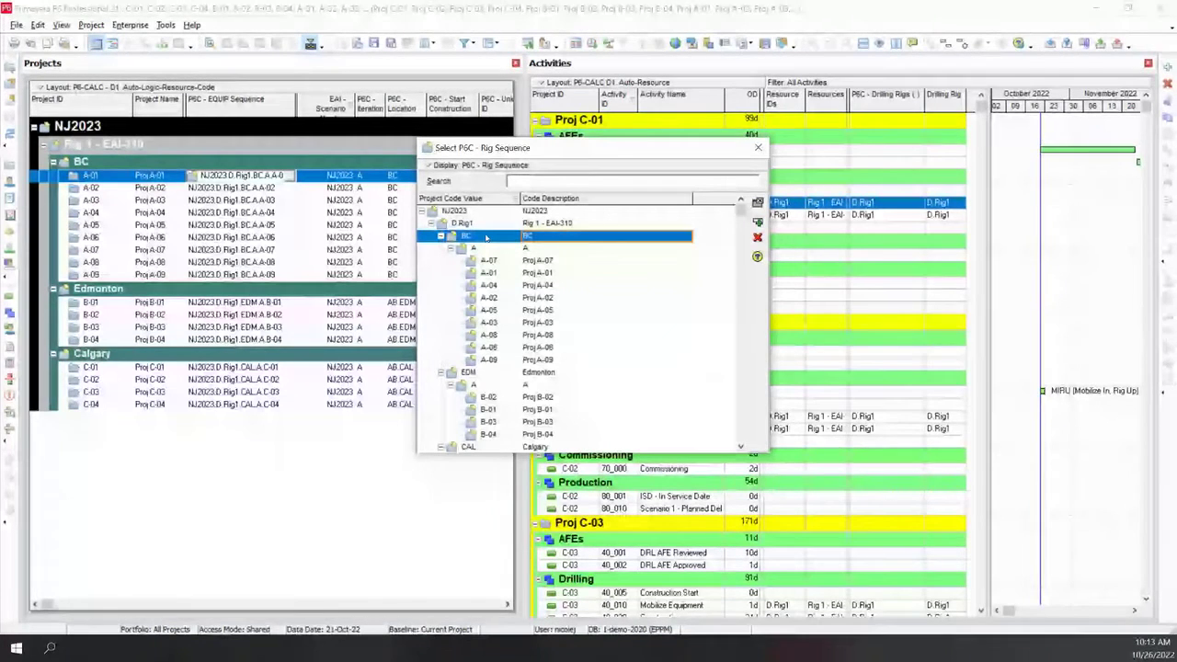
{"action": "scroll", "coordinate": [478, 354], "scroll_direction": "down", "scroll_amount": 1}
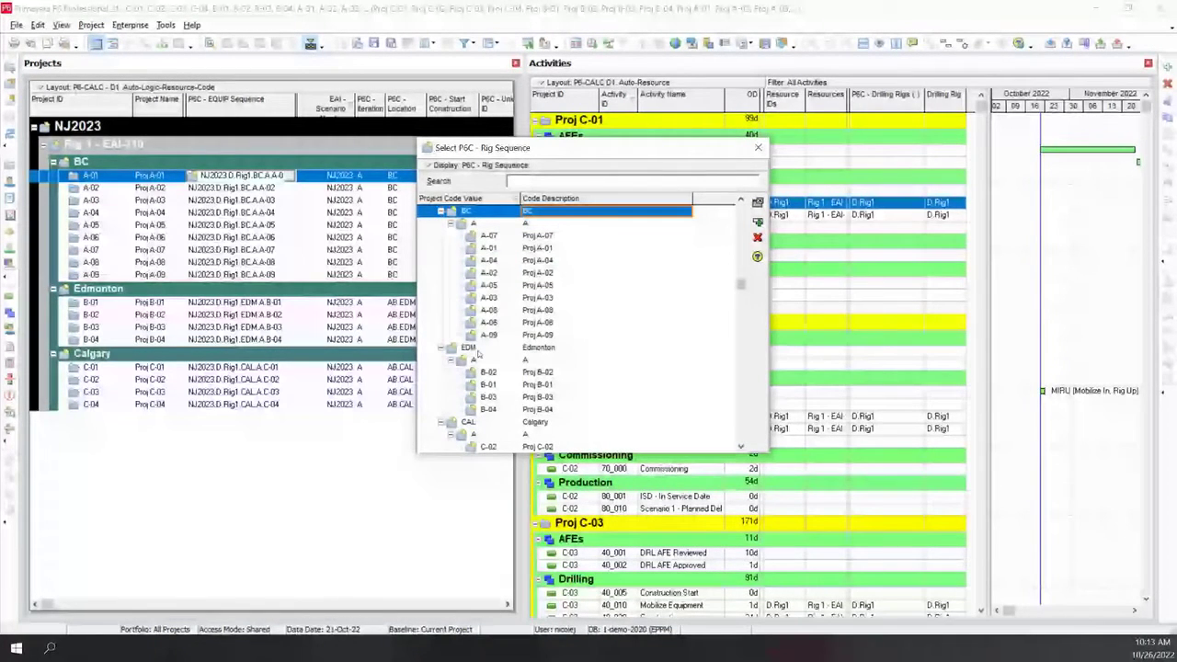
{"action": "scroll", "coordinate": [482, 368], "scroll_direction": "down", "scroll_amount": 1}
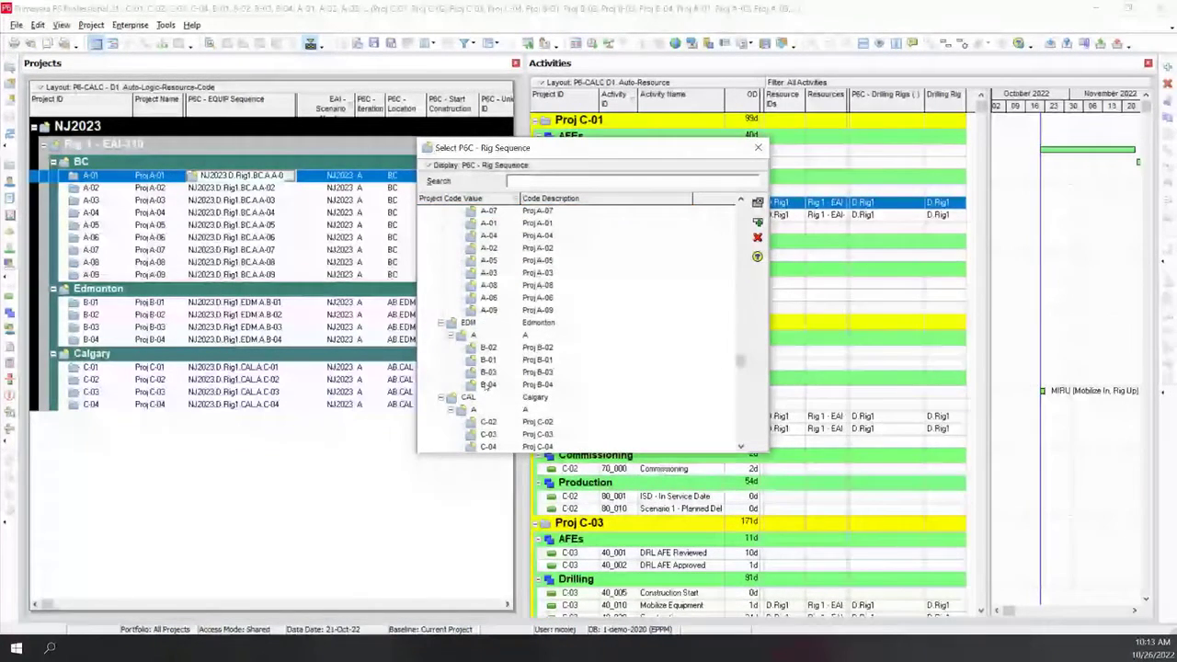
{"action": "scroll", "coordinate": [487, 386], "scroll_direction": "up", "scroll_amount": 2}
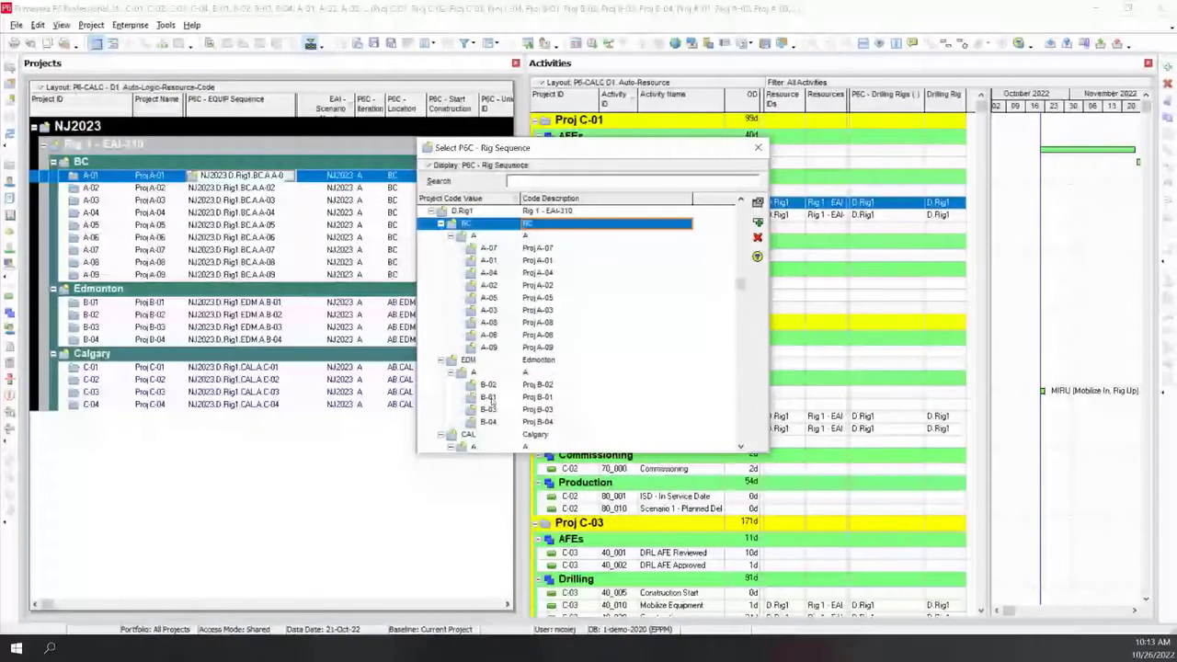
{"action": "scroll", "coordinate": [491, 400], "scroll_direction": "up", "scroll_amount": 1}
{"action": "left_click", "coordinate": [543, 249]}
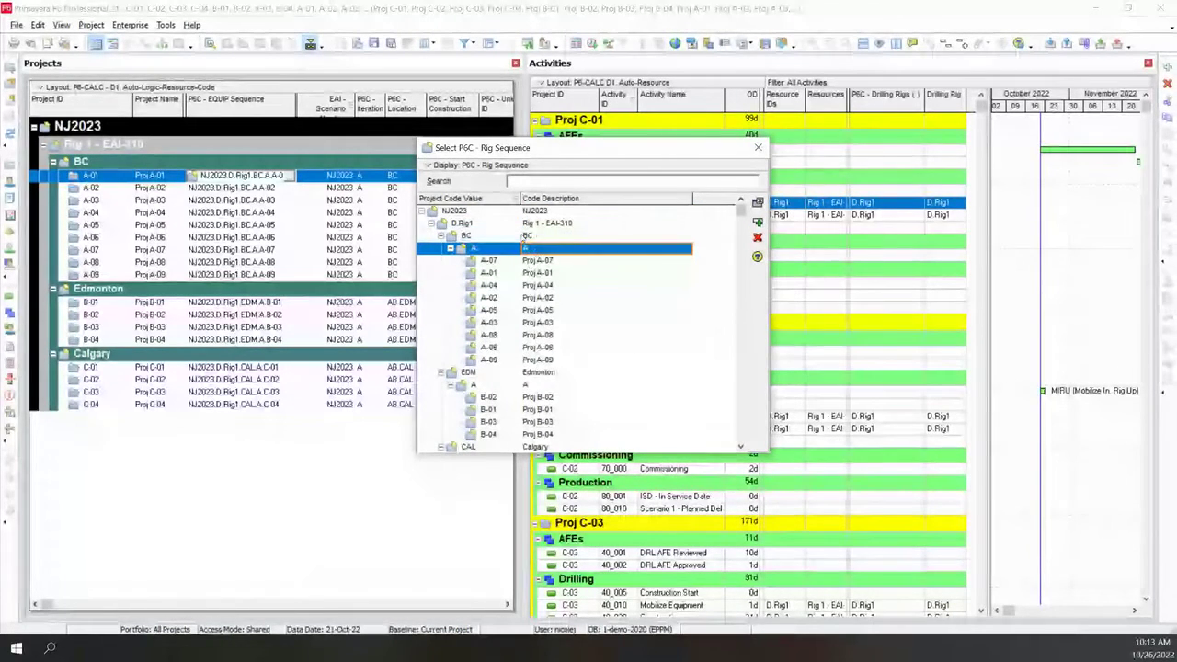
Review the rig sequence codes and close the list, keeping A-01 at NJ2023.D.Rig1.BC.A.A-01
{"action": "left_click", "coordinate": [540, 260]}
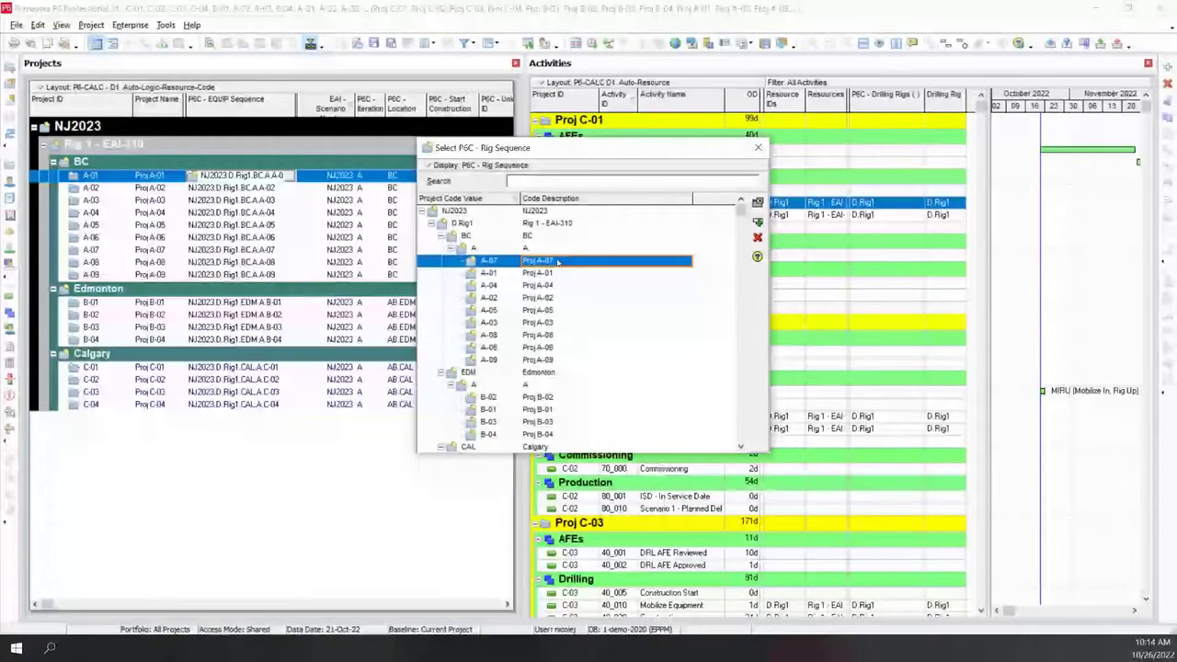
{"action": "scroll", "coordinate": [555, 350], "scroll_direction": "down", "scroll_amount": 2}
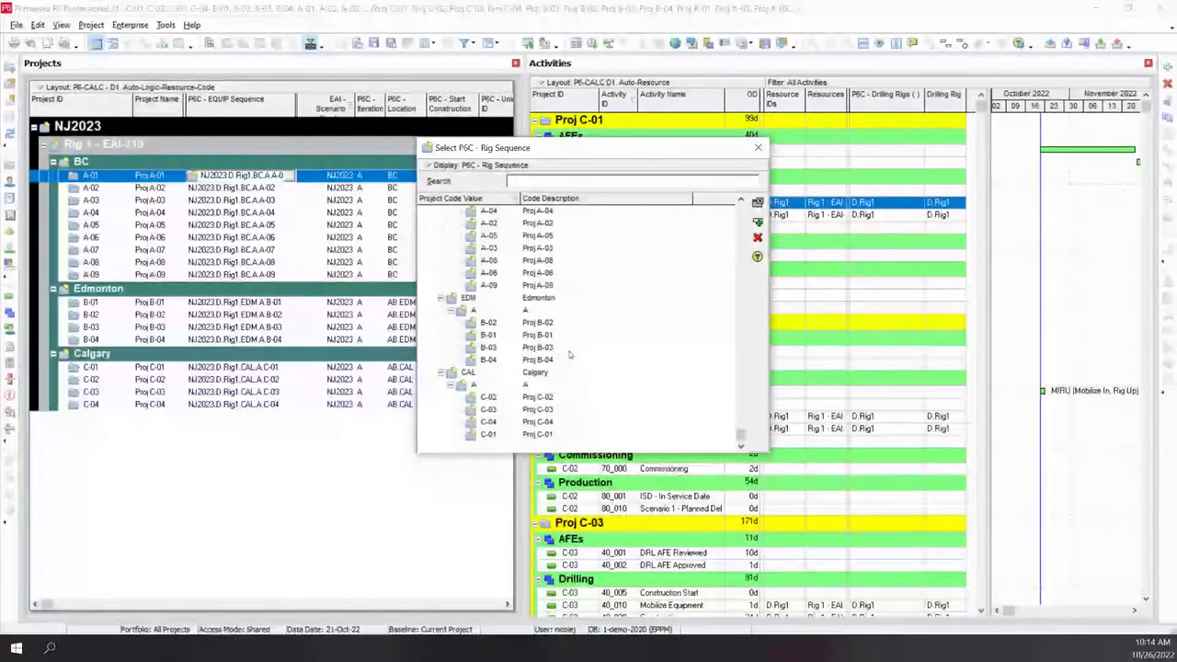
{"action": "scroll", "coordinate": [559, 352], "scroll_direction": "up", "scroll_amount": 2}
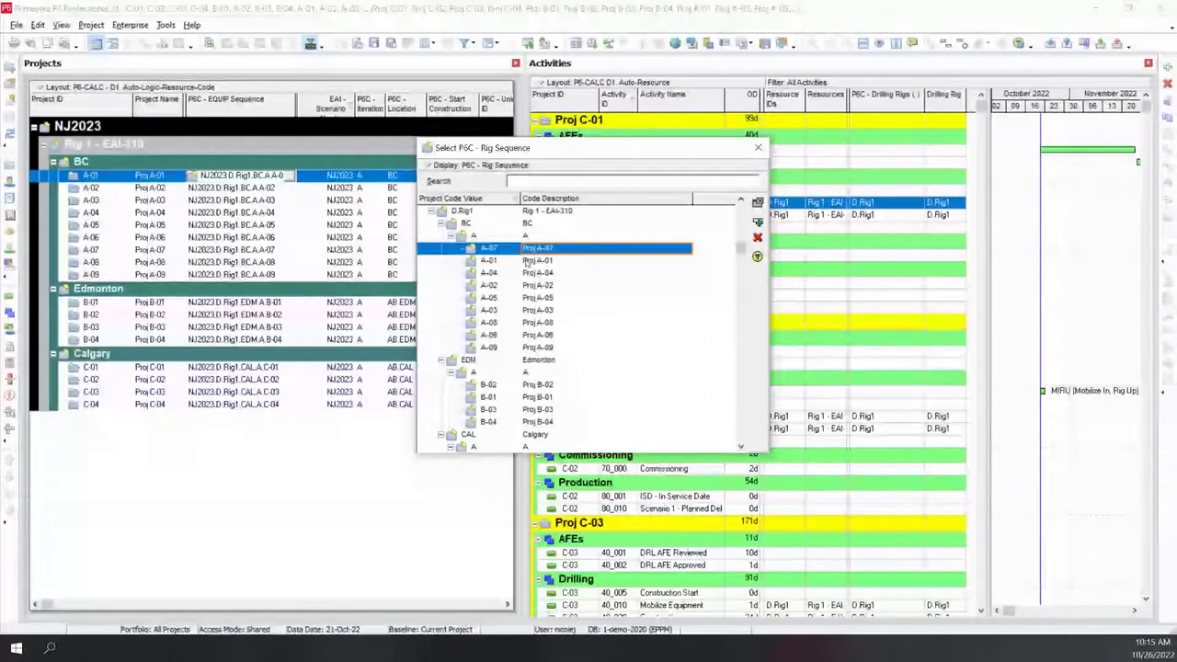
{"action": "left_click", "coordinate": [757, 147]}
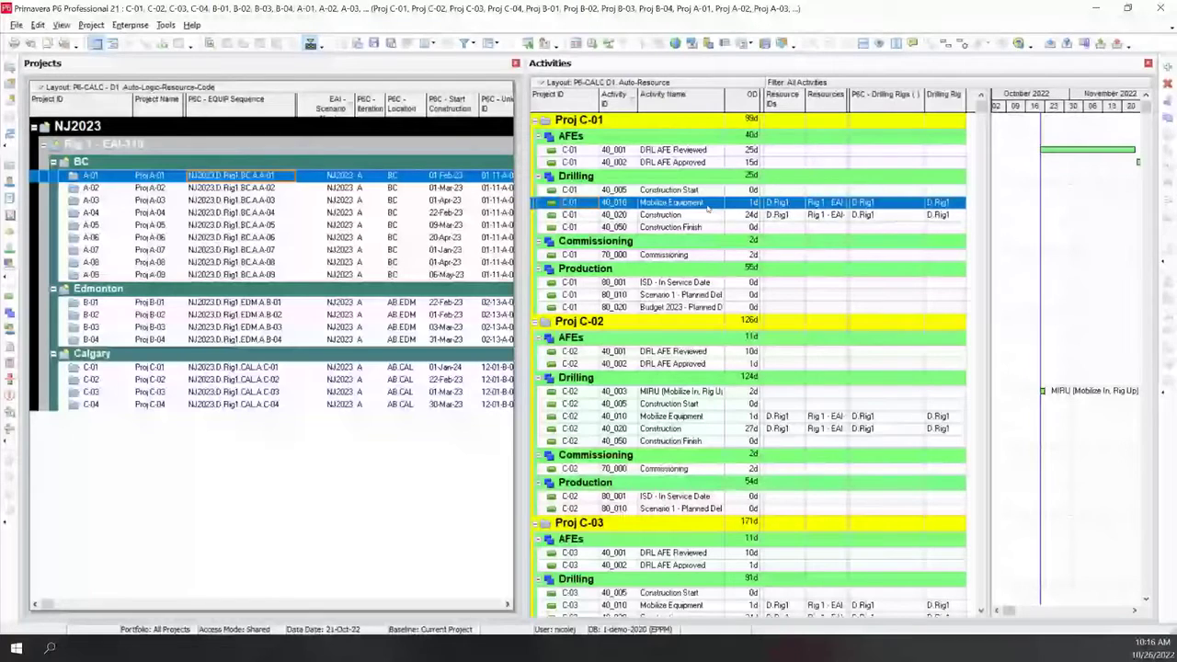
Show Activity Details on the Resources tab for C-01's 40_010 Mobilize Equipment
{"action": "right_click", "coordinate": [708, 207]}
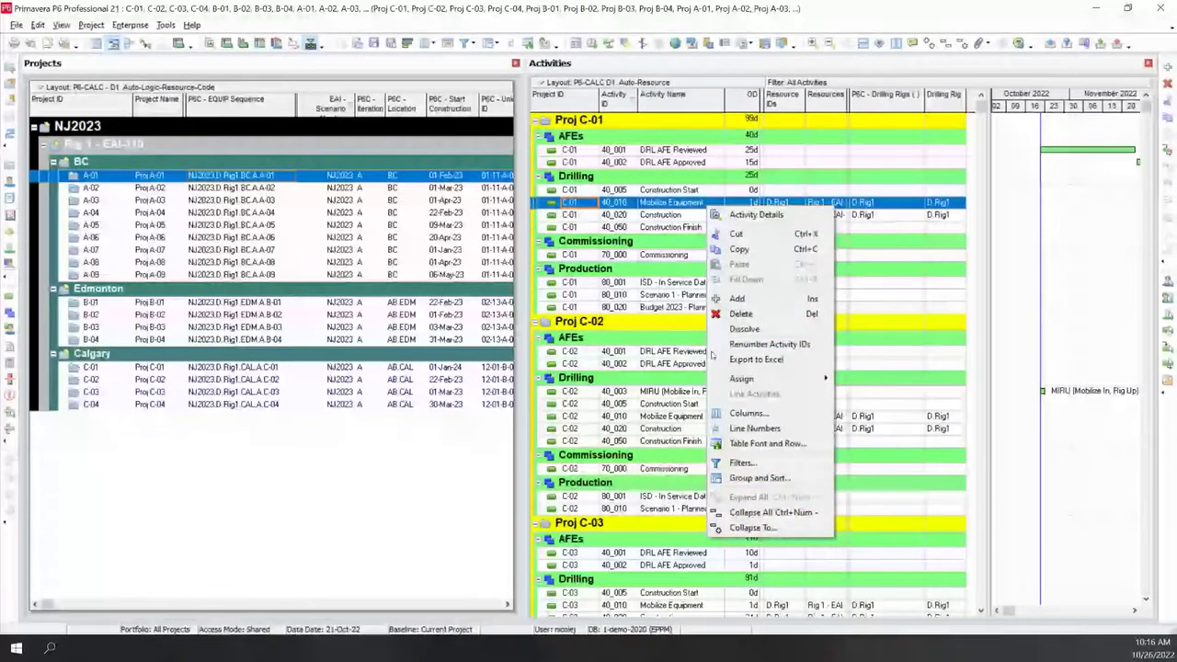
{"action": "left_click", "coordinate": [211, 44]}
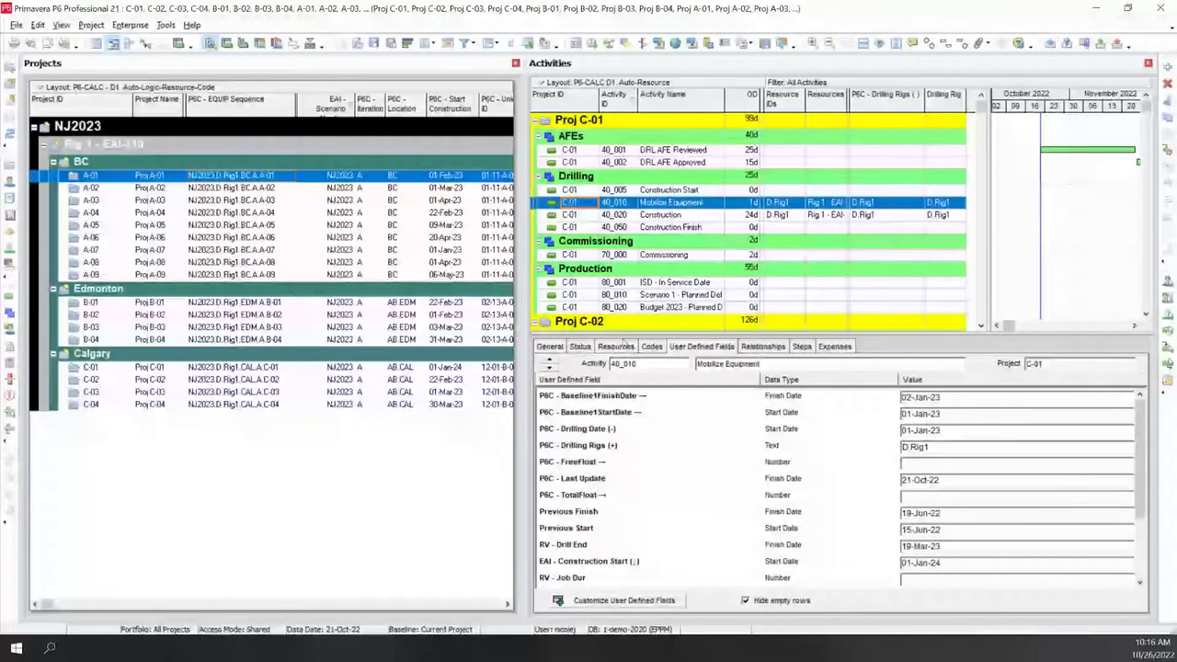
{"action": "left_click", "coordinate": [618, 346]}
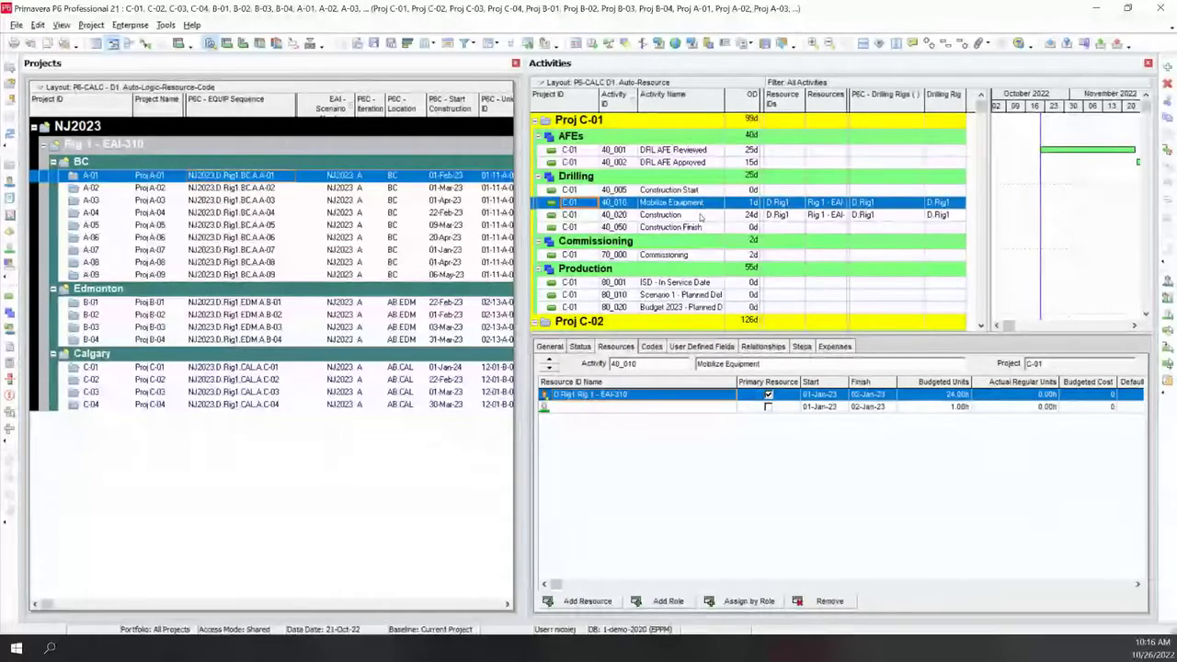
Open the Select Drilling Rig list for activity 40_010 Mobilize Equipment's Drilling Rig cell
{"action": "left_click", "coordinate": [665, 214]}
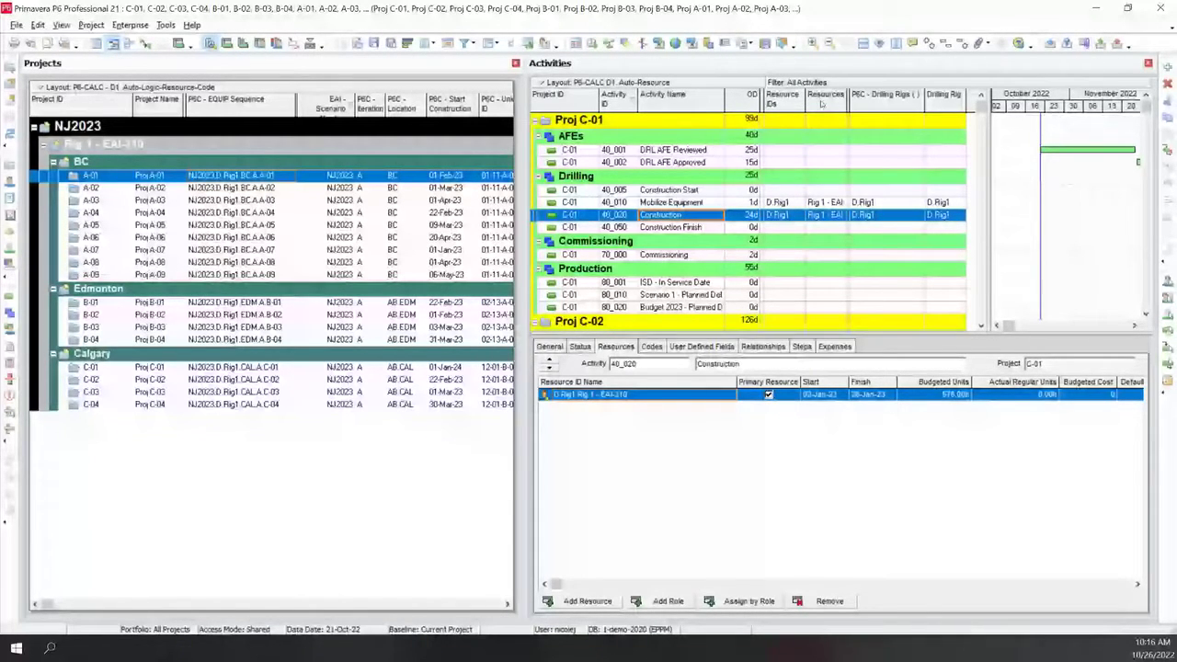
{"action": "left_click", "coordinate": [905, 203]}
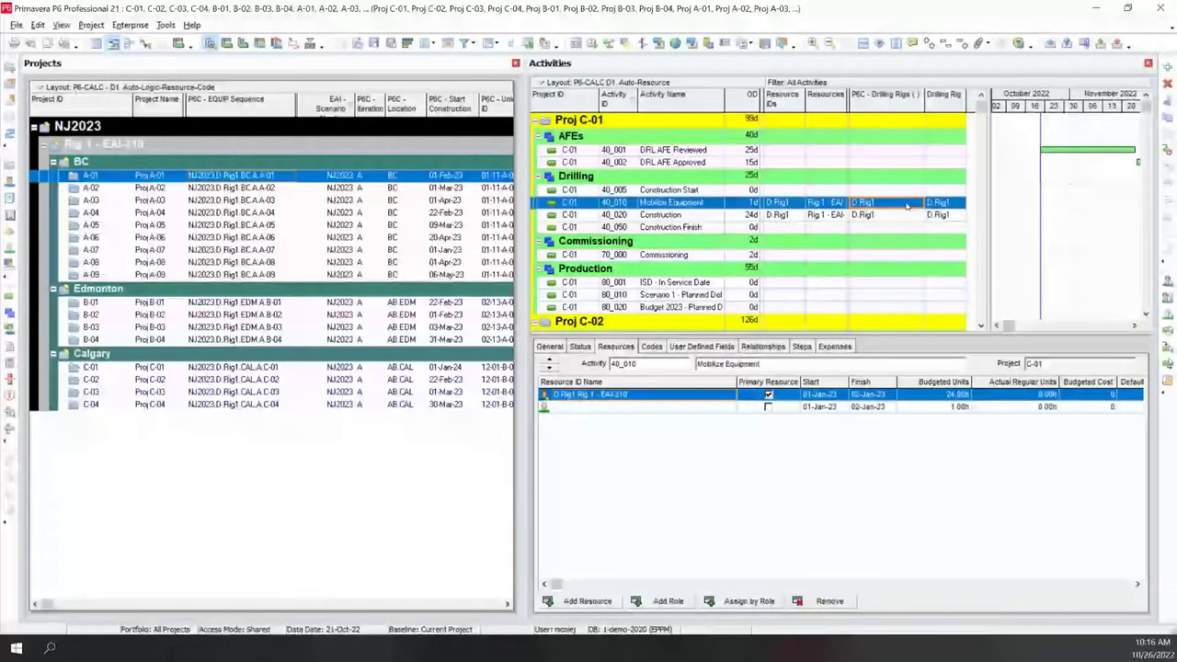
{"action": "left_click", "coordinate": [945, 206]}
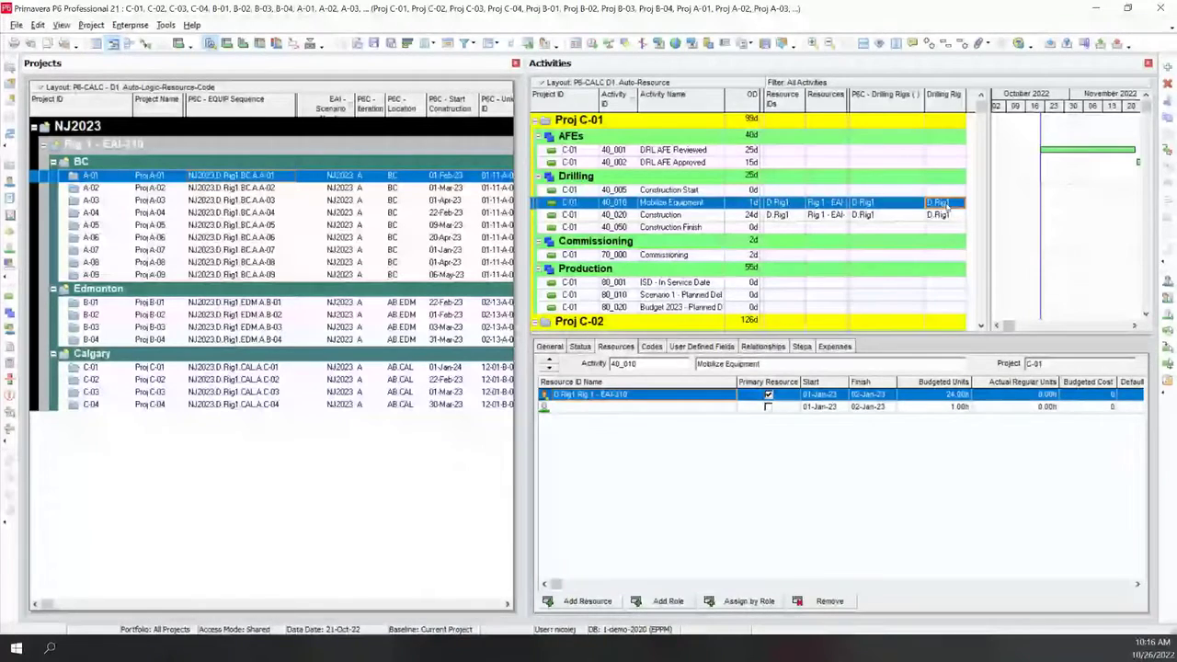
{"action": "left_click", "coordinate": [946, 206]}
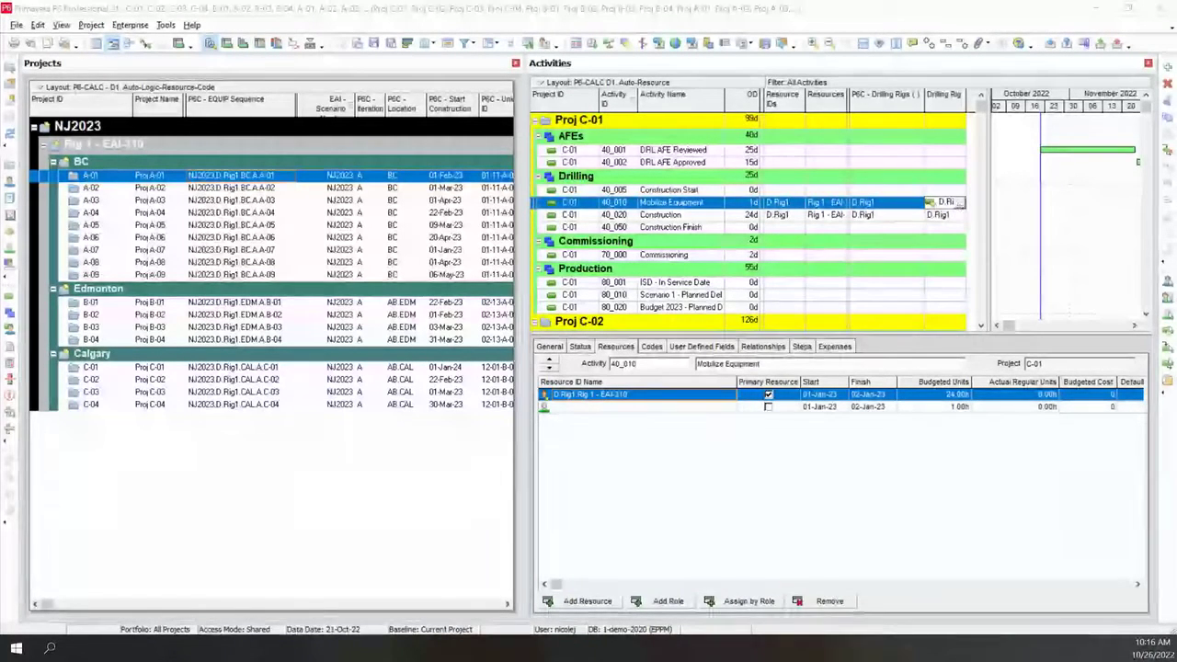
{"action": "left_click", "coordinate": [958, 202]}
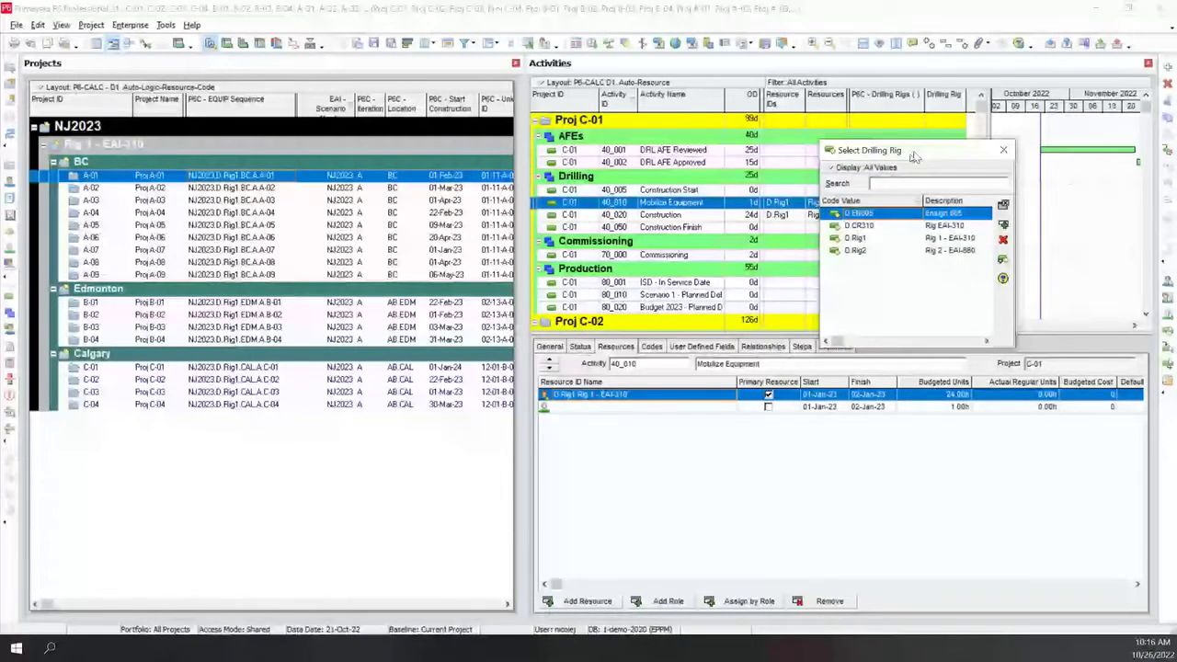
Review the drilling rig codes and close the list, keeping 40_010 at D.Rig1
{"action": "left_click_drag", "start_coordinate": [913, 156], "coordinate": [806, 213]}
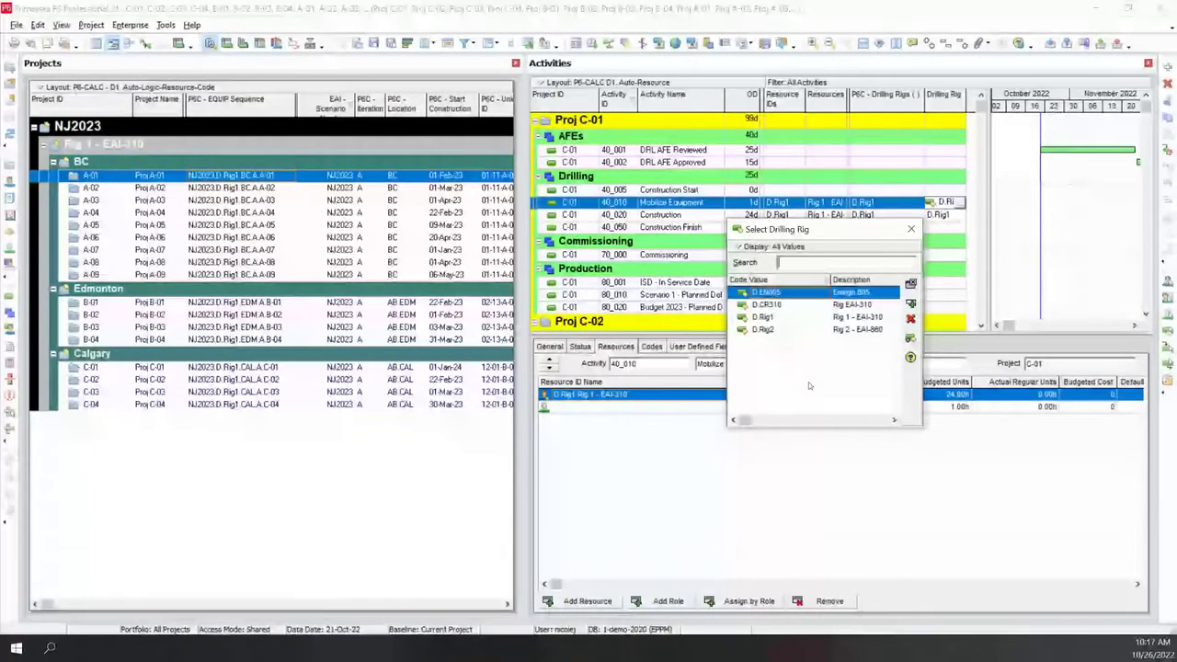
{"action": "left_click", "coordinate": [910, 228]}
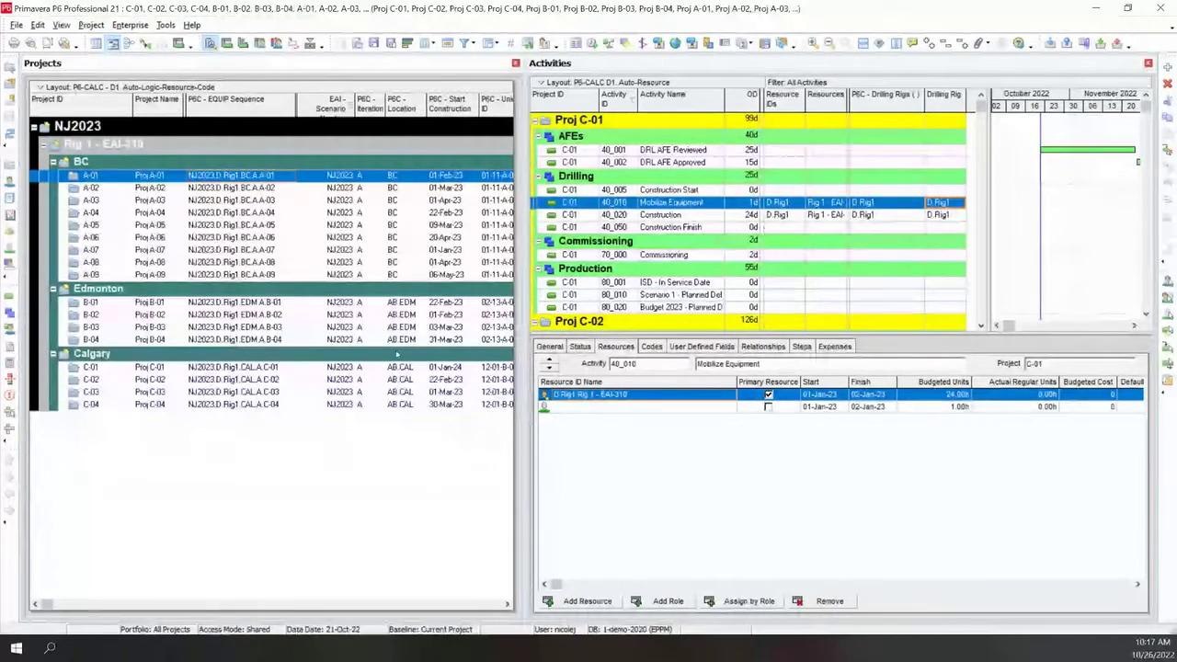
Open projects C-01 through C-04 together from the Projects list
{"action": "left_click", "coordinate": [95, 367]}
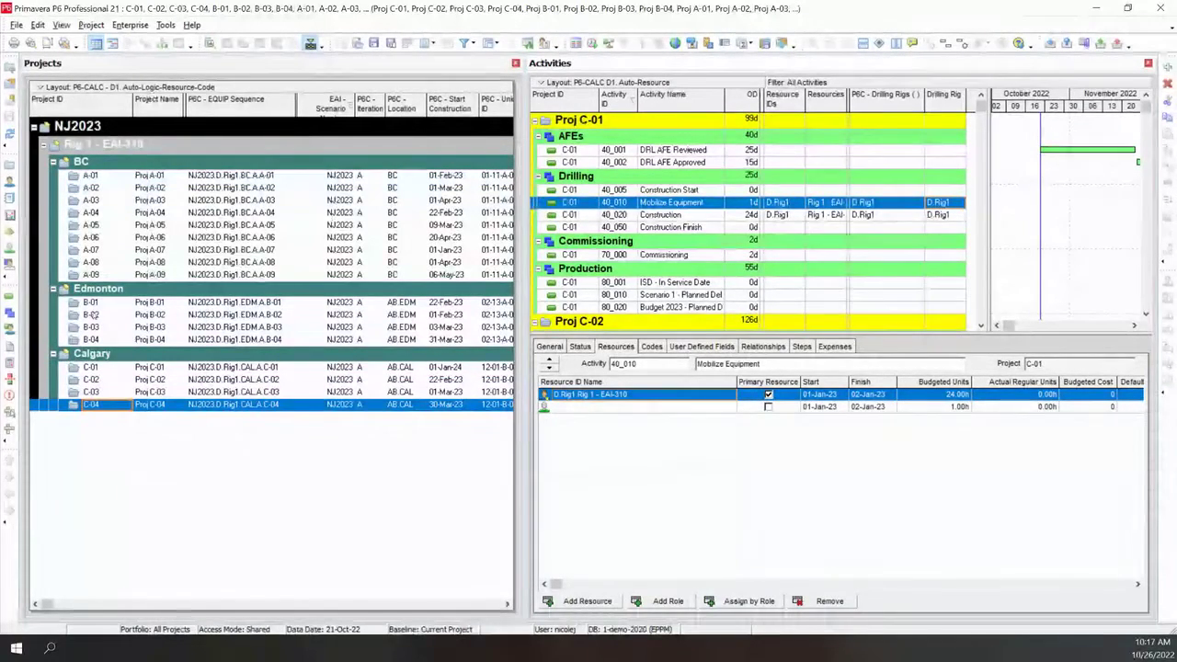
{"action": "left_click", "coordinate": [98, 405], "text": "shift"}
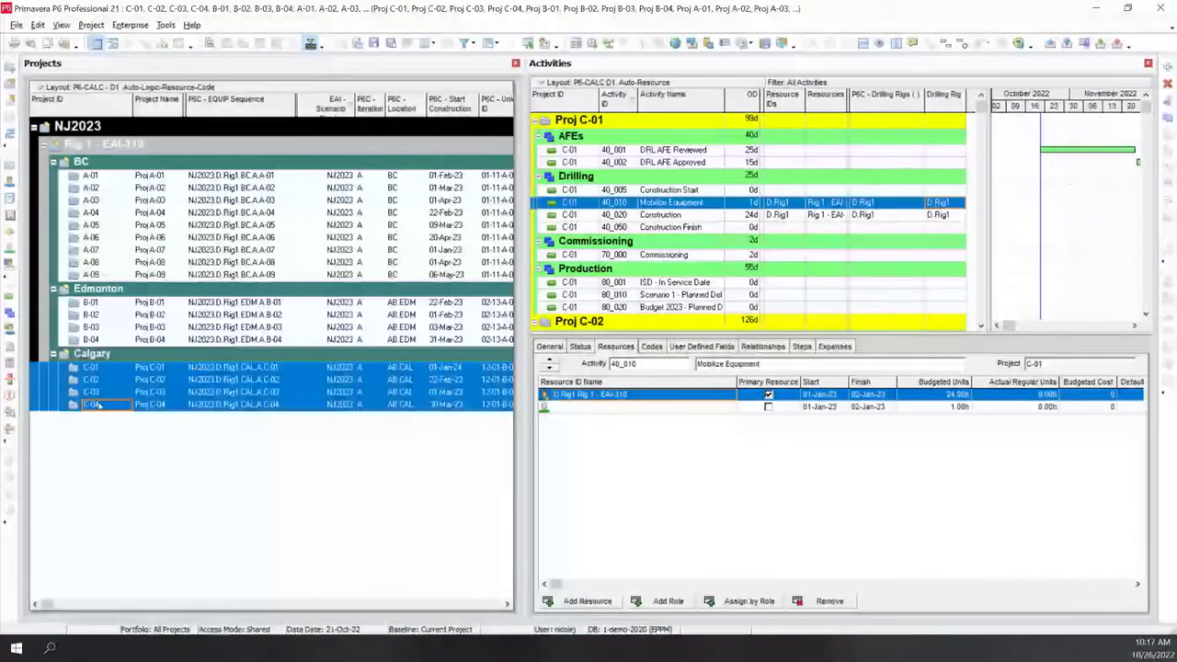
{"action": "right_click", "coordinate": [98, 405]}
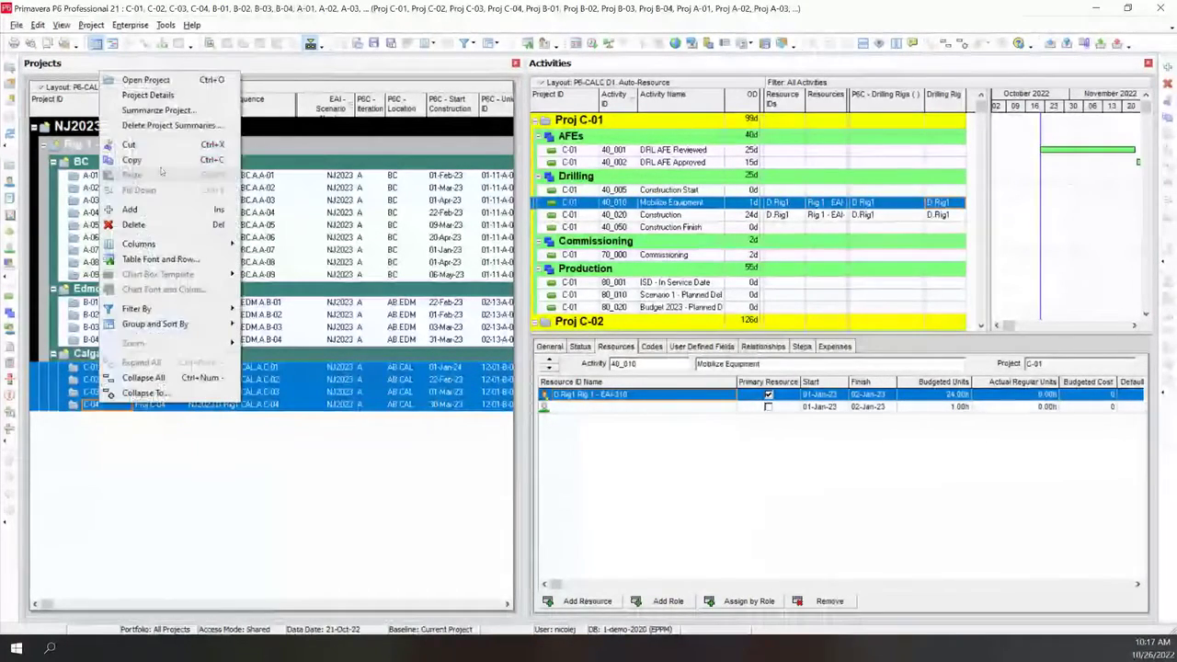
{"action": "left_click", "coordinate": [164, 87]}
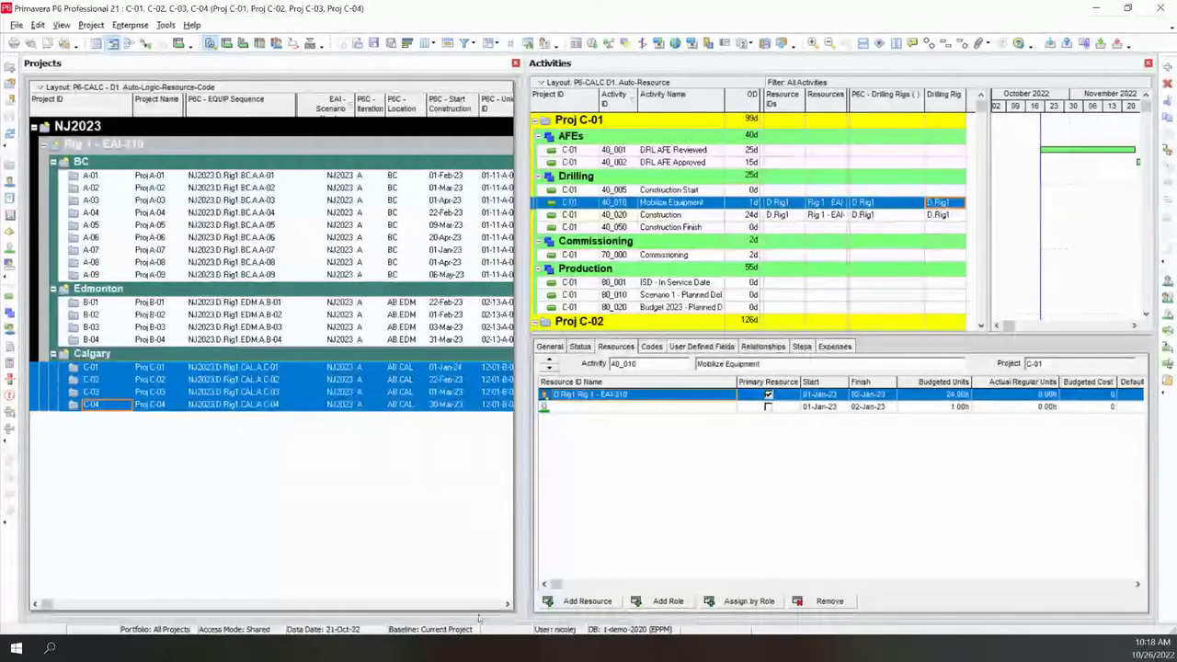
Check project B-01's details, then restore the Project ID and name columns with region grouping
{"action": "left_click", "coordinate": [507, 605]}
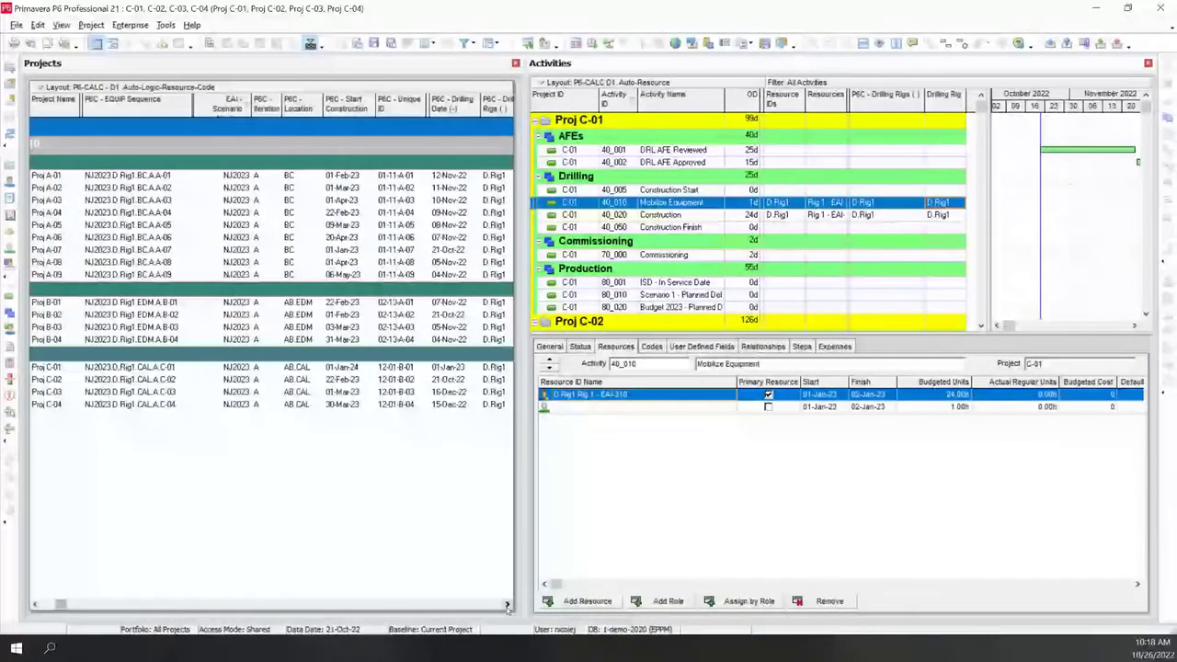
{"action": "left_click", "coordinate": [507, 605]}
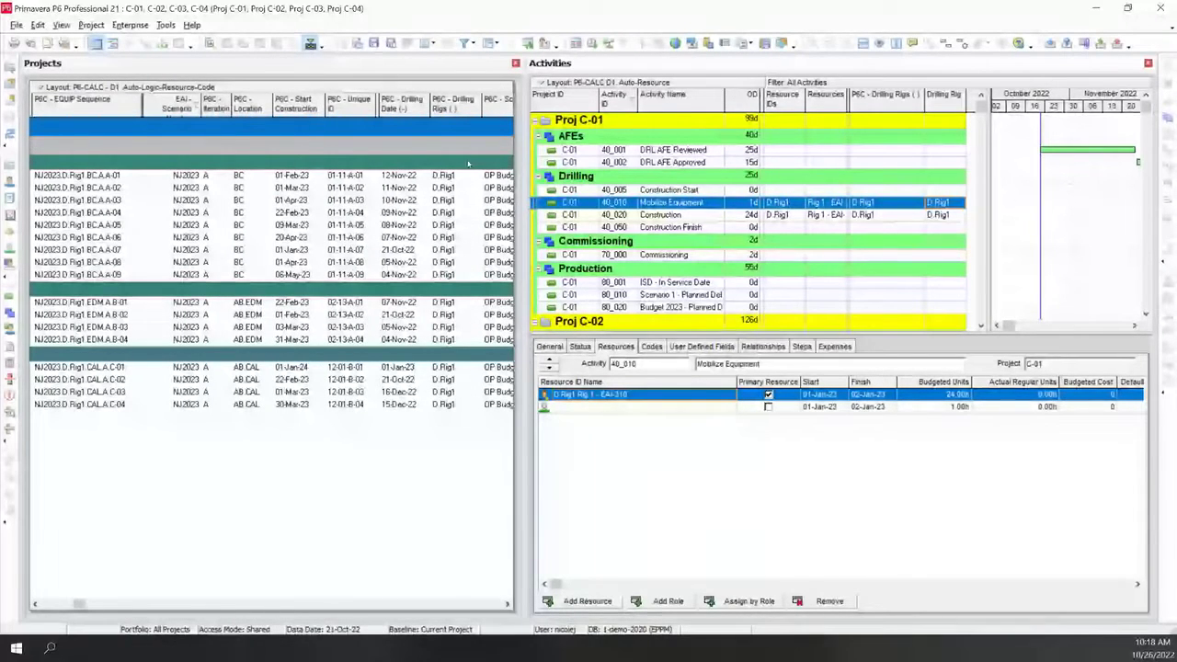
{"action": "left_click", "coordinate": [453, 303]}
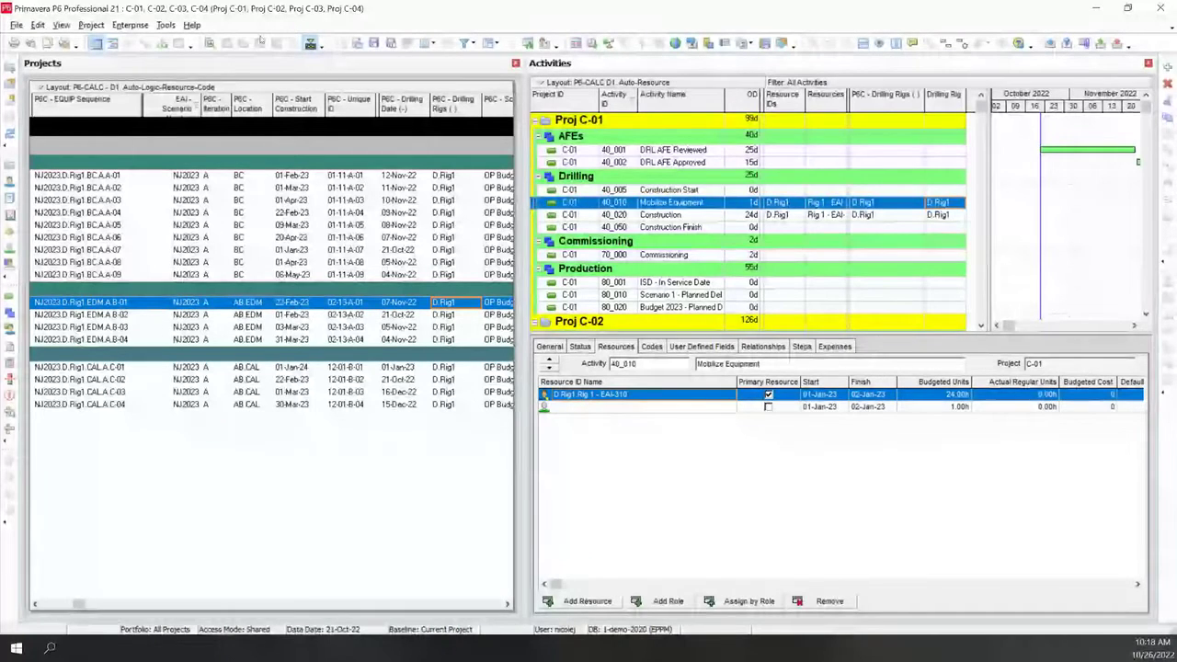
{"action": "left_click", "coordinate": [210, 43]}
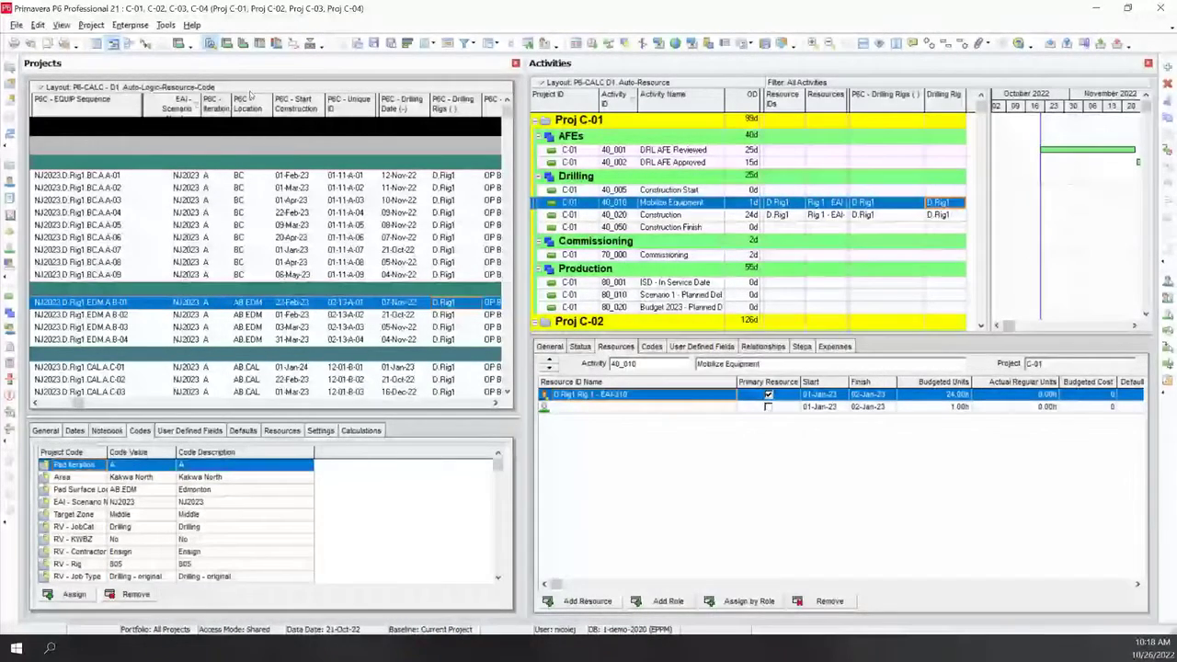
{"action": "left_click", "coordinate": [372, 491]}
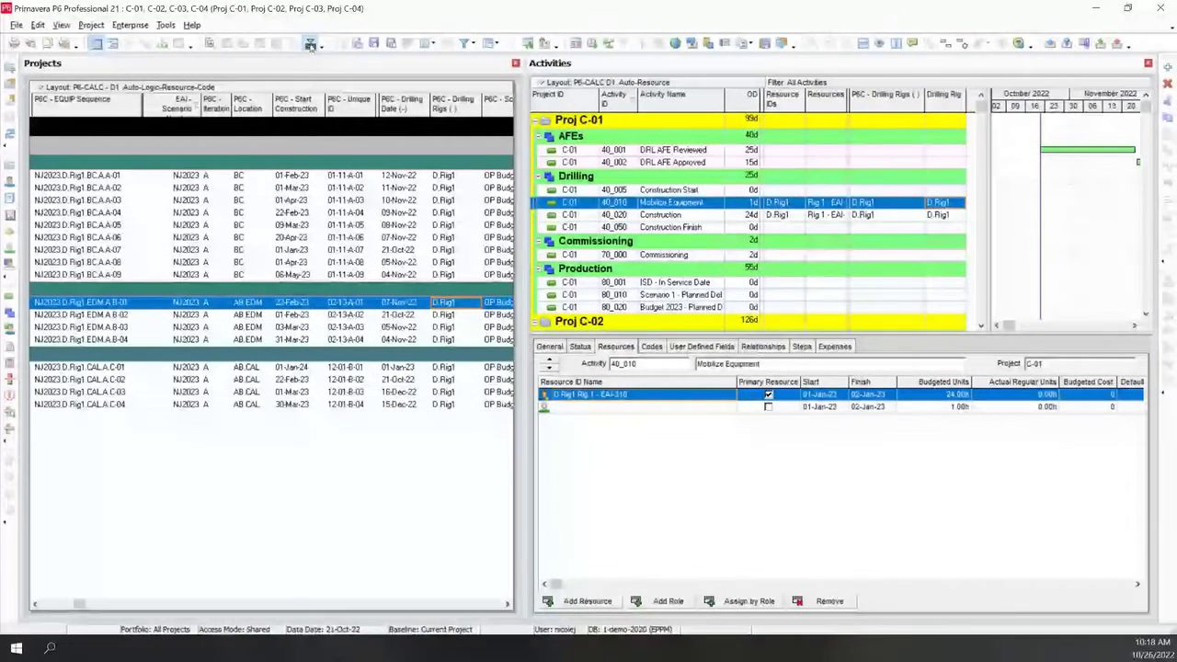
{"action": "left_click", "coordinate": [53, 605]}
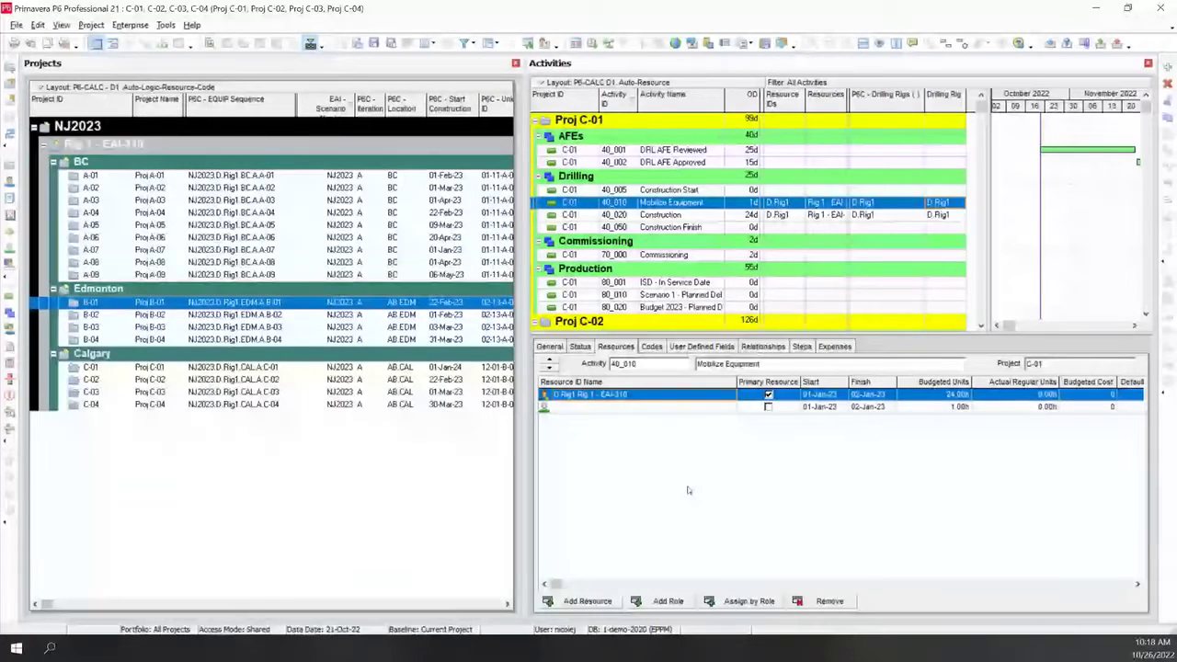
Close the activity details pane and scroll through the C-01 to C-04 activities
{"action": "left_click", "coordinate": [687, 490]}
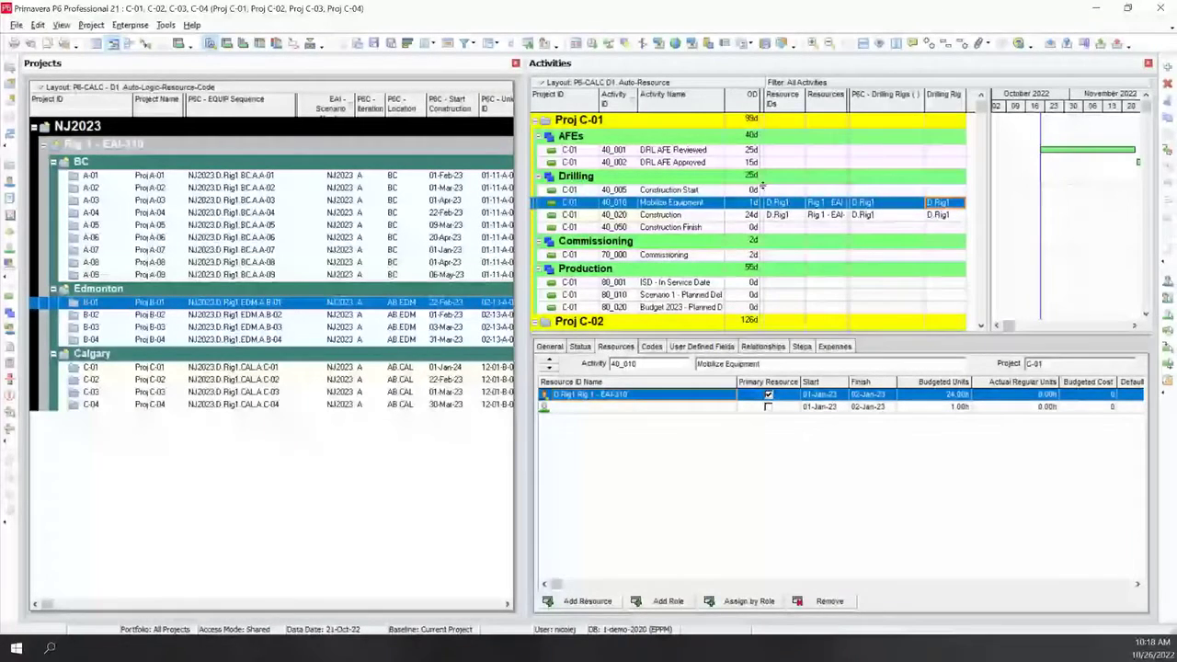
{"action": "left_click", "coordinate": [311, 43]}
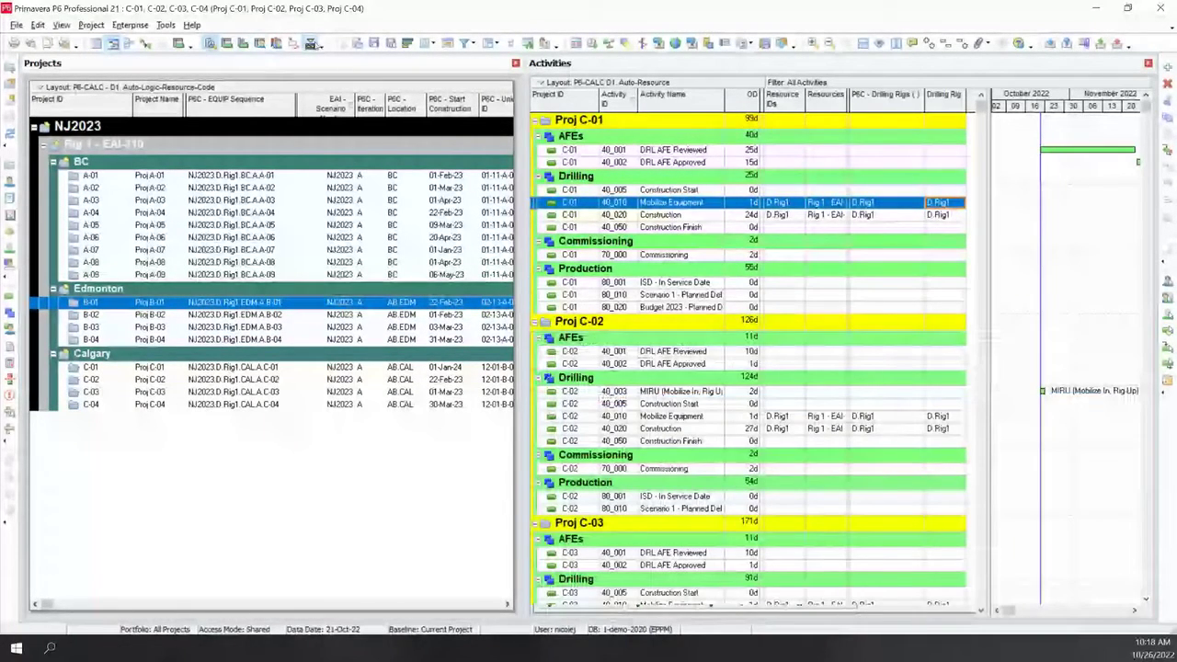
{"action": "left_click", "coordinate": [856, 154]}
{"action": "scroll", "coordinate": [928, 531], "scroll_direction": "down", "scroll_amount": 1}
{"action": "scroll", "coordinate": [928, 531], "scroll_direction": "down", "scroll_amount": 8}
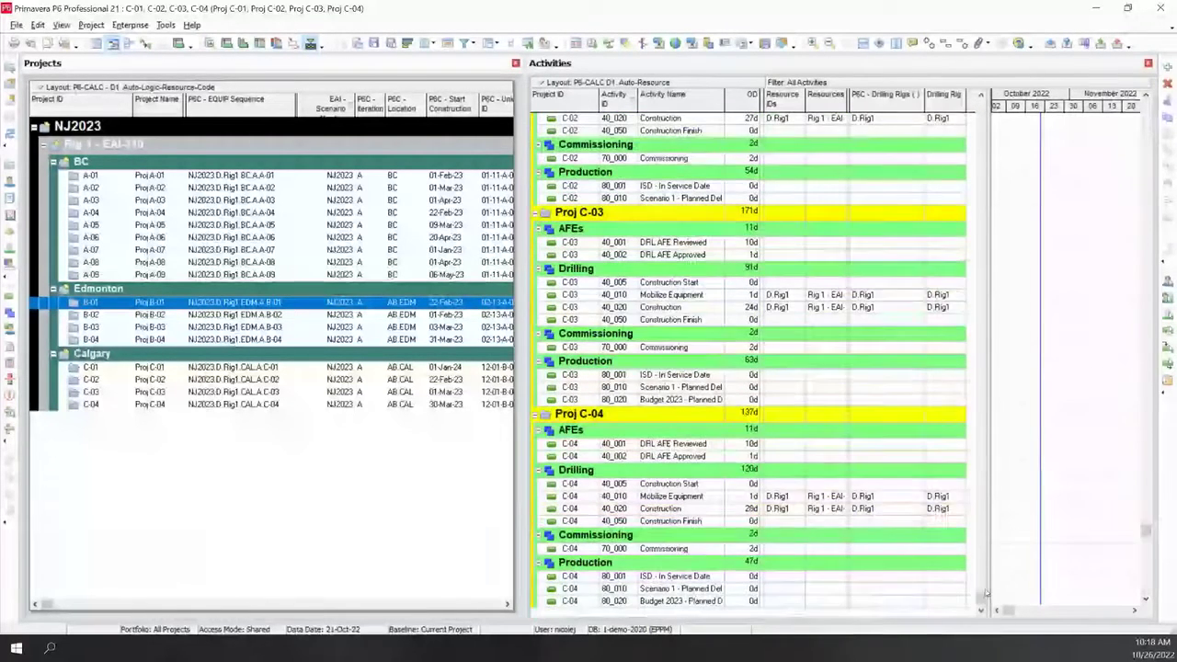
Replace resource D.Rig1 with D.Rig2 on all selected C-01 to C-04 activities
{"action": "left_click", "coordinate": [778, 601], "text": "shift"}
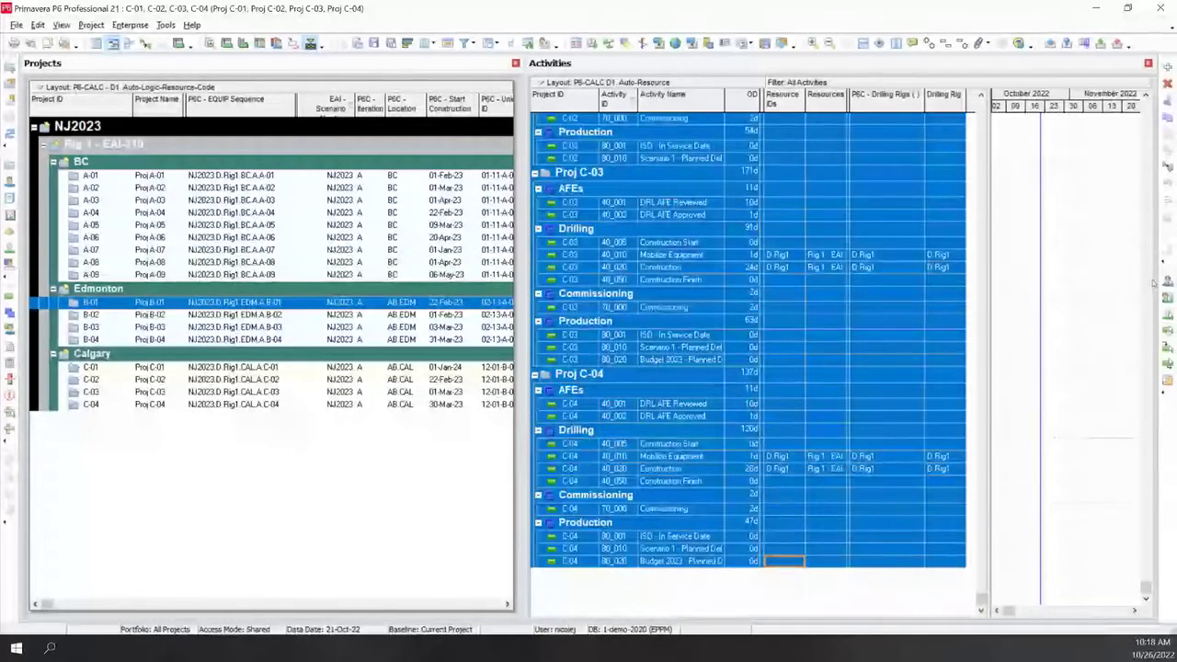
{"action": "key", "text": "ctrl+c"}
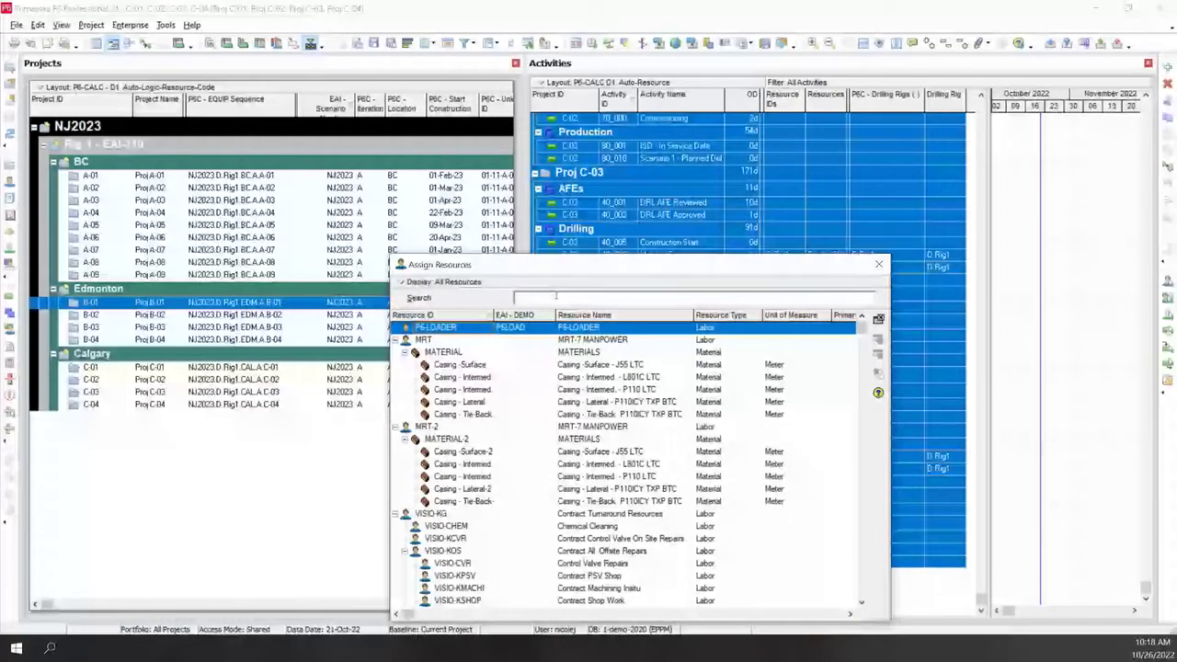
{"action": "type", "text": "rig"}
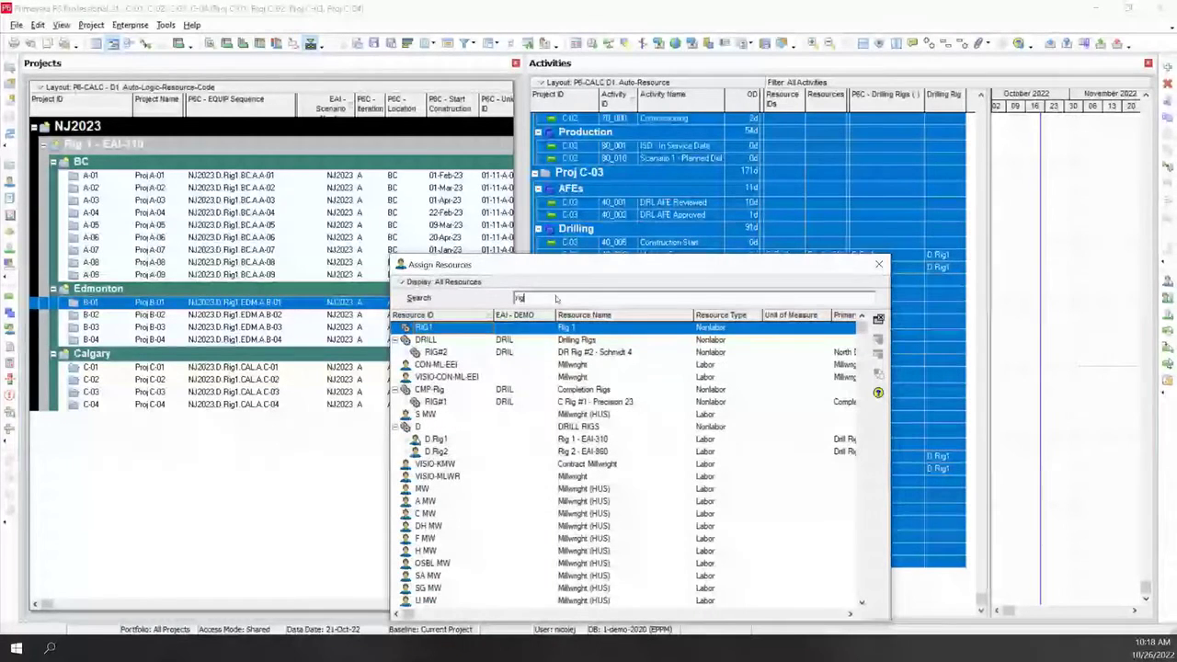
{"action": "type", "text": "1"}
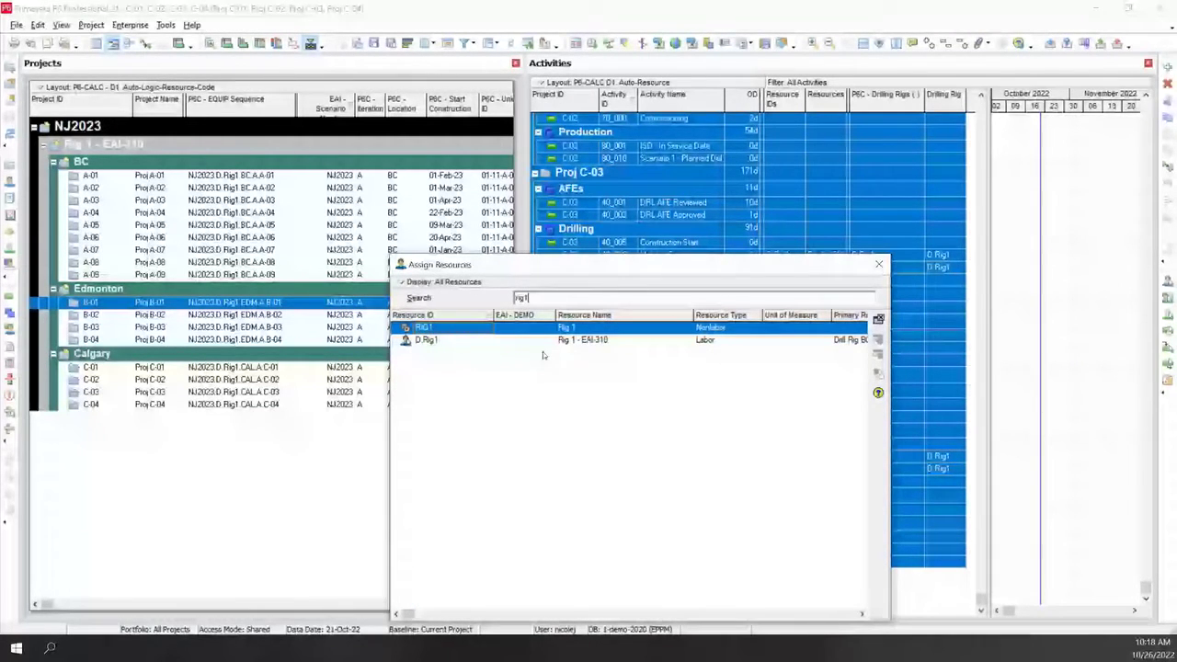
{"action": "left_click", "coordinate": [568, 339]}
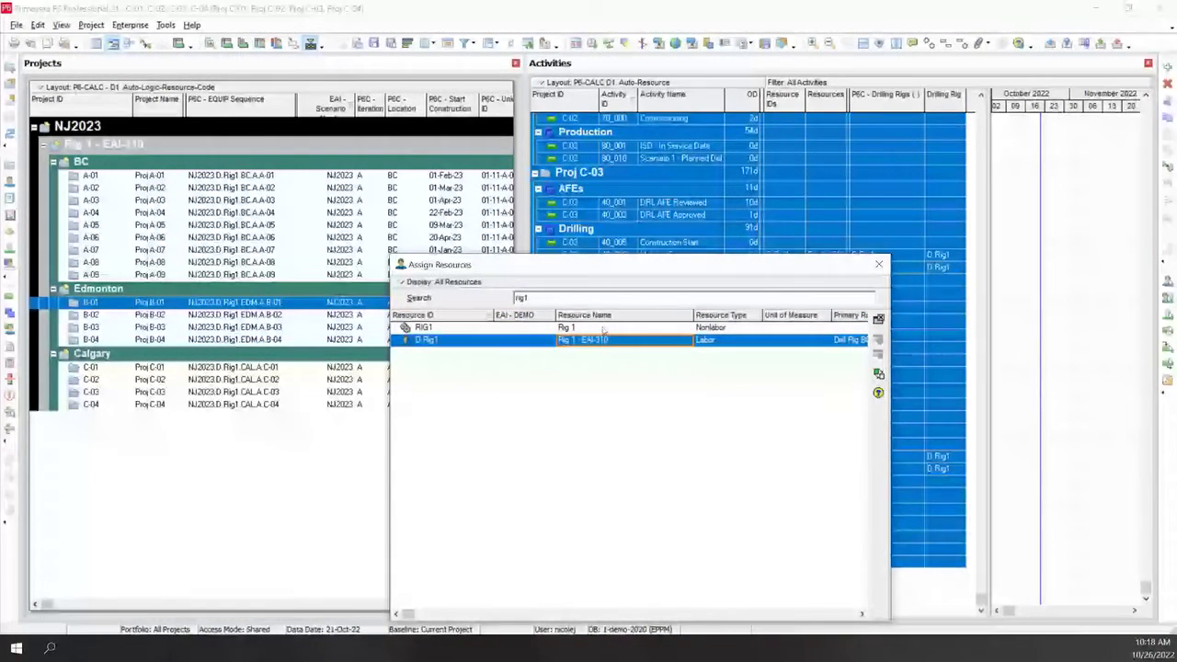
{"action": "left_click", "coordinate": [878, 375]}
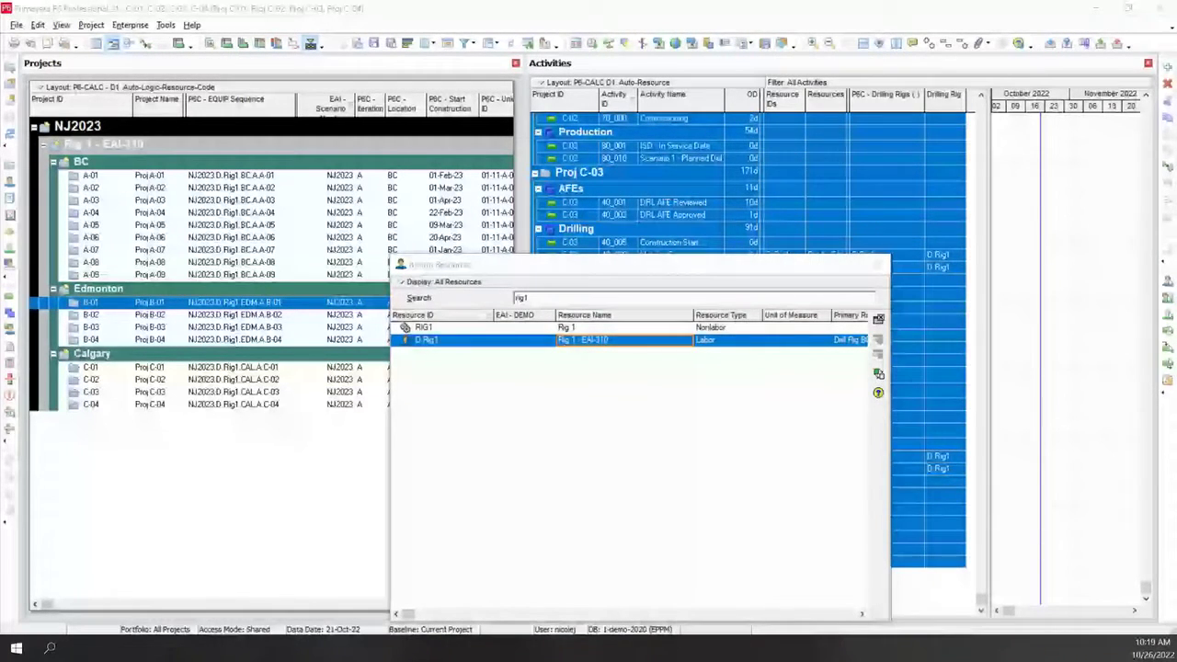
{"action": "type", "text": "rig"}
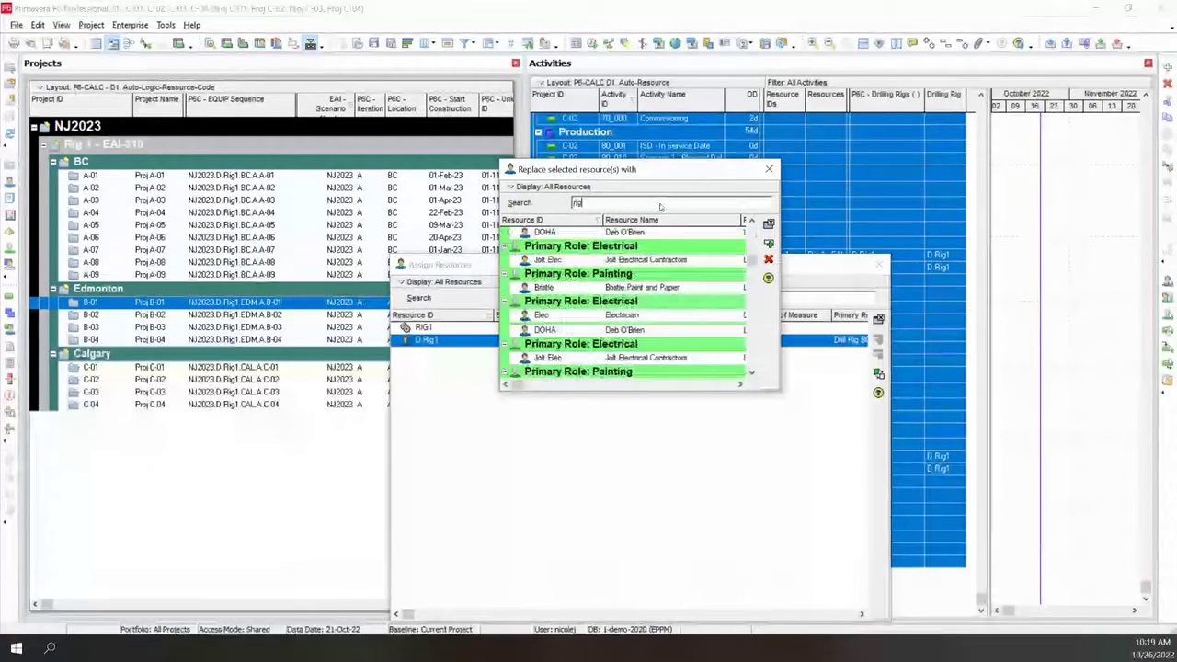
{"action": "type", "text": "2"}
{"action": "left_click", "coordinate": [638, 249]}
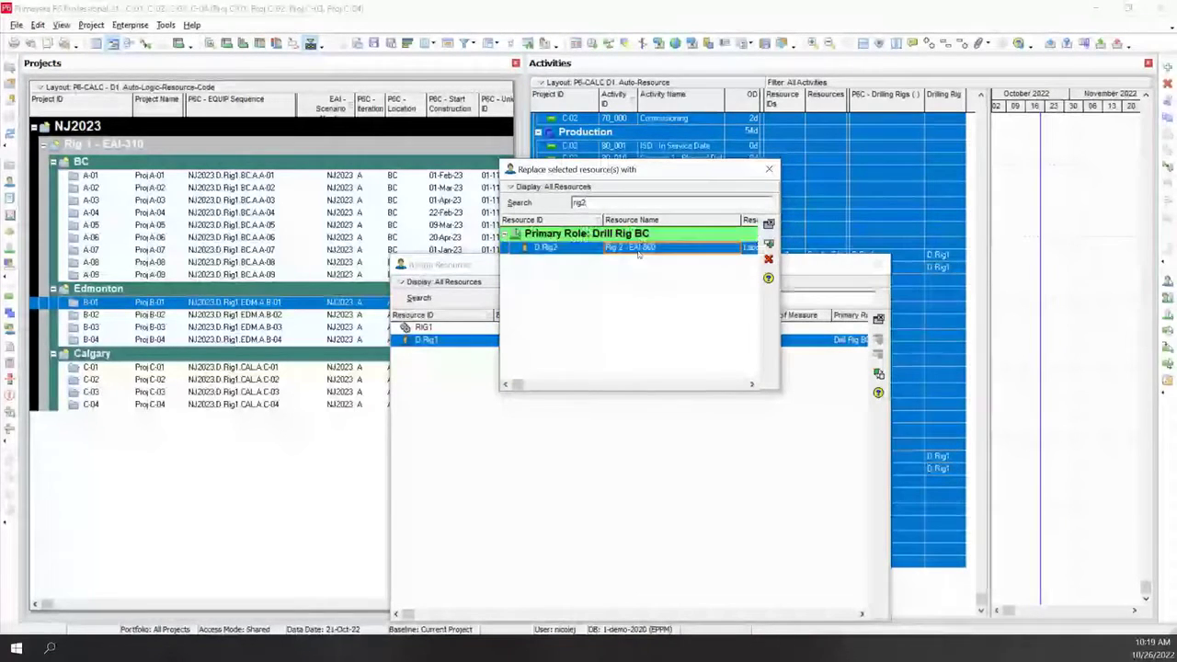
{"action": "left_click", "coordinate": [769, 245]}
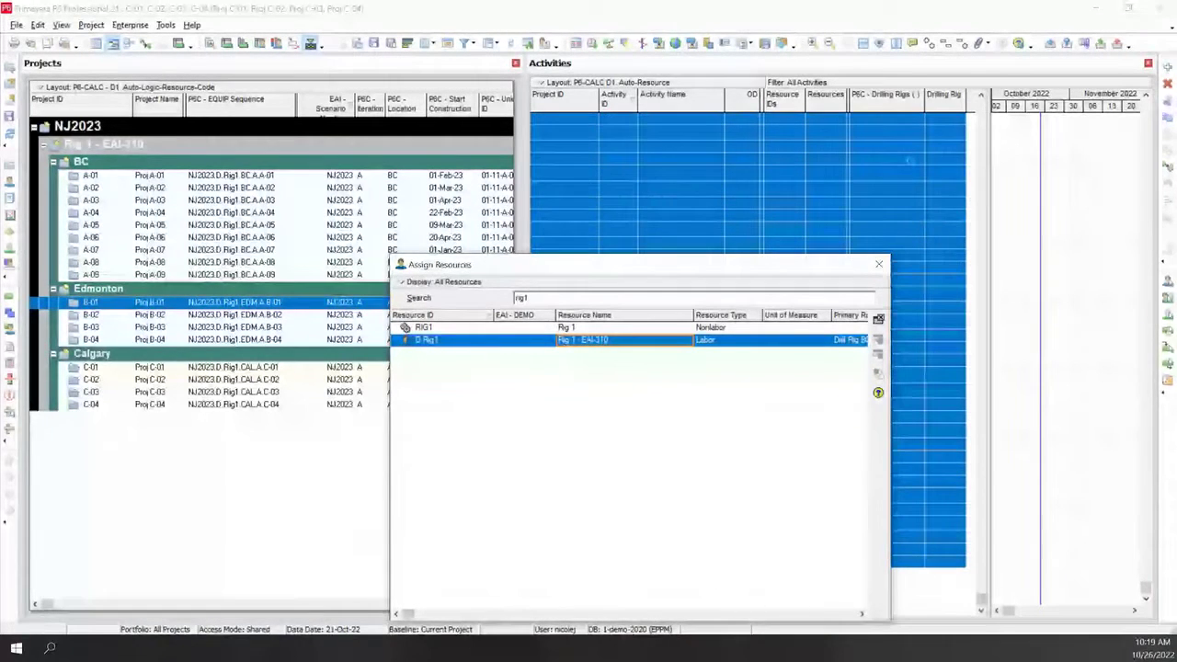
{"action": "left_click_drag", "start_coordinate": [828, 265], "coordinate": [533, 244]}
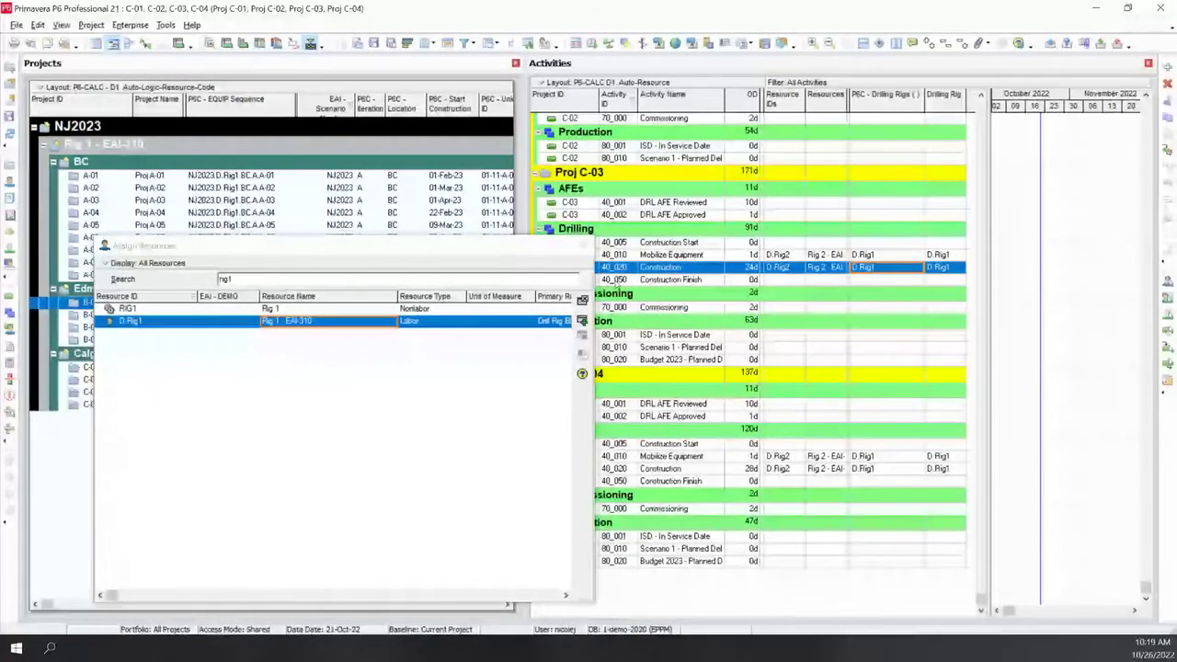
Close Assign Resources, refresh the data, and return the Projects grid to its ID columns
{"action": "key", "text": "Escape"}
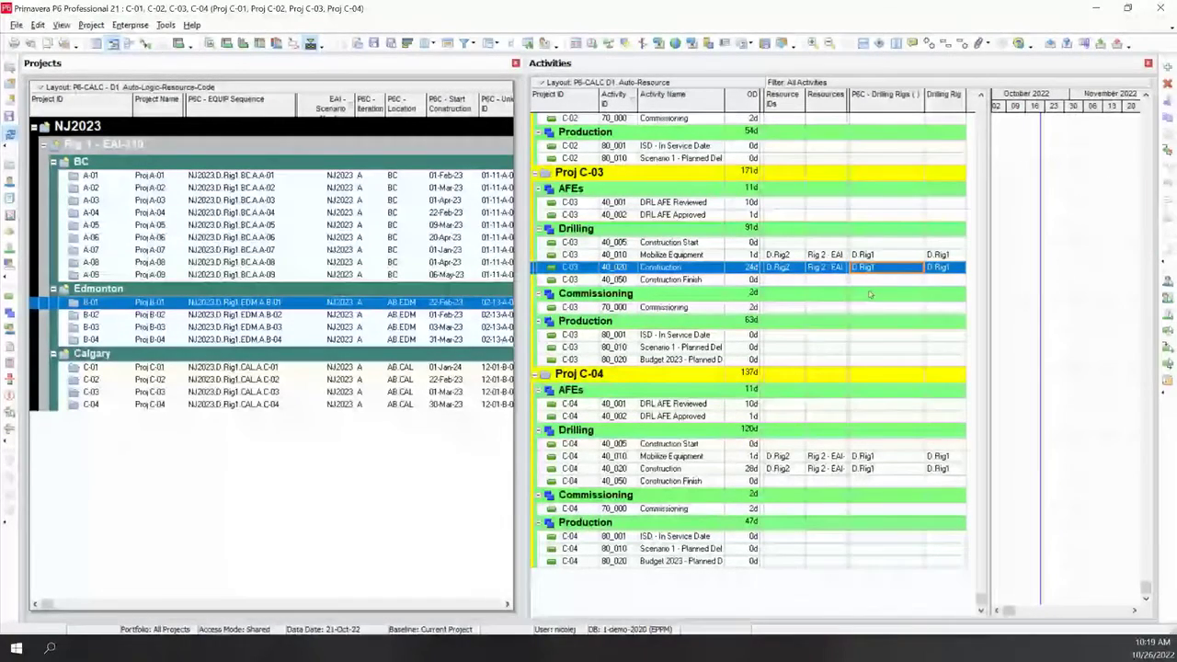
{"action": "key", "text": "Delete"}
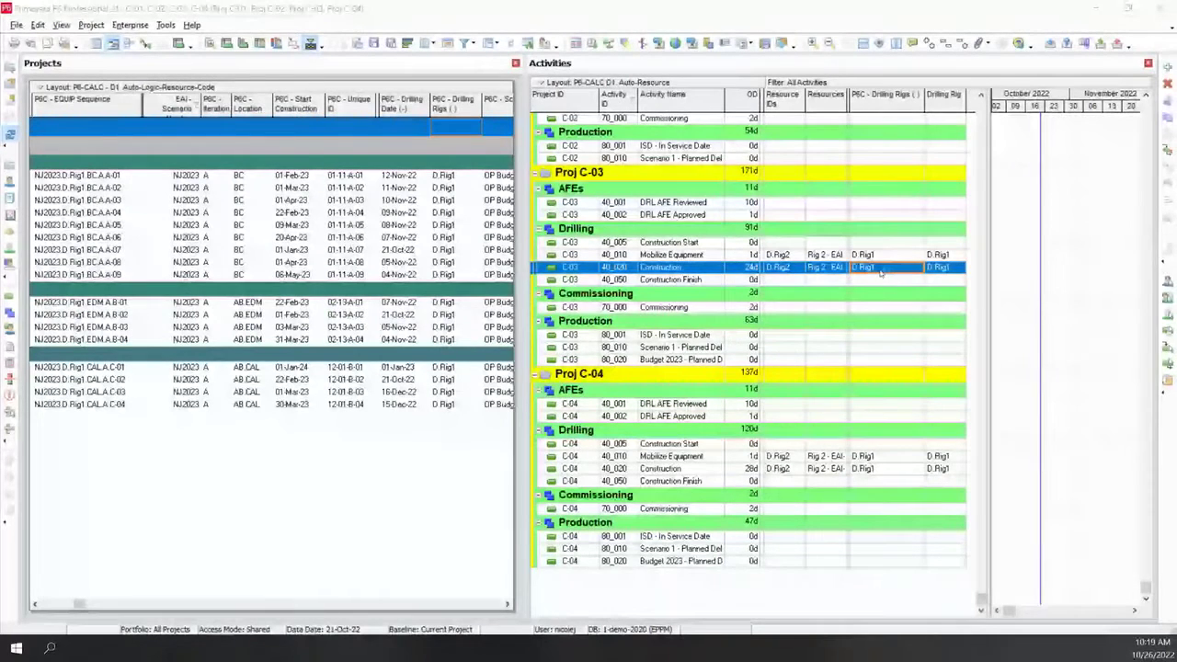
{"action": "scroll", "coordinate": [892, 281], "scroll_direction": "up", "scroll_amount": 3}
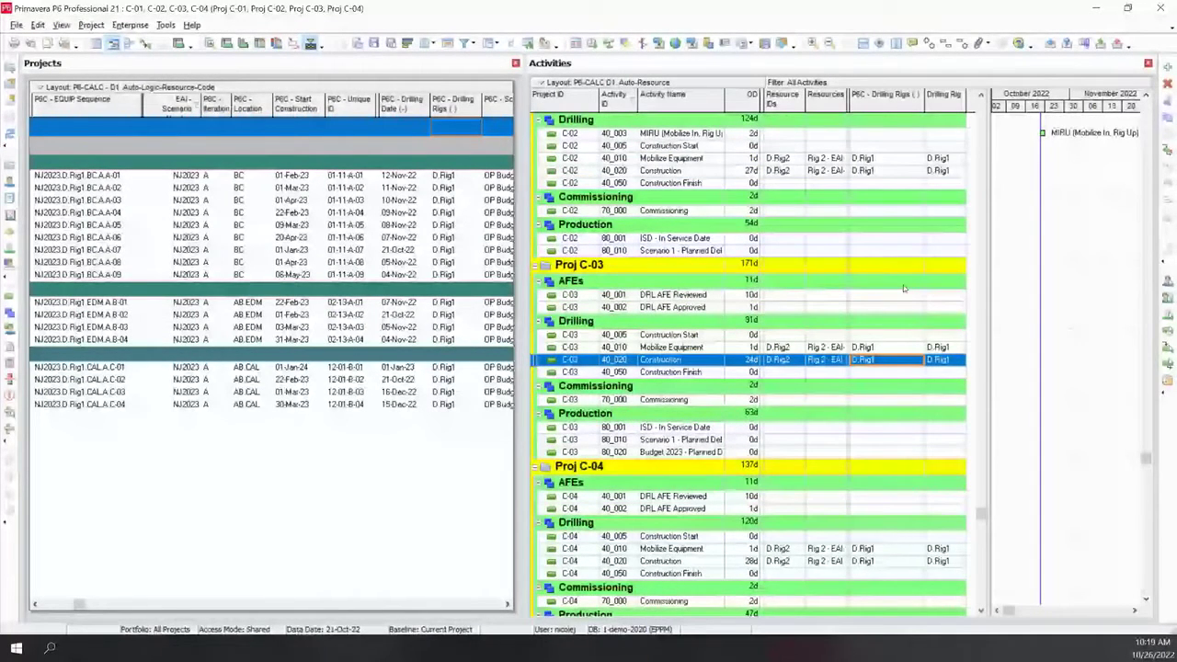
{"action": "left_click", "coordinate": [52, 603]}
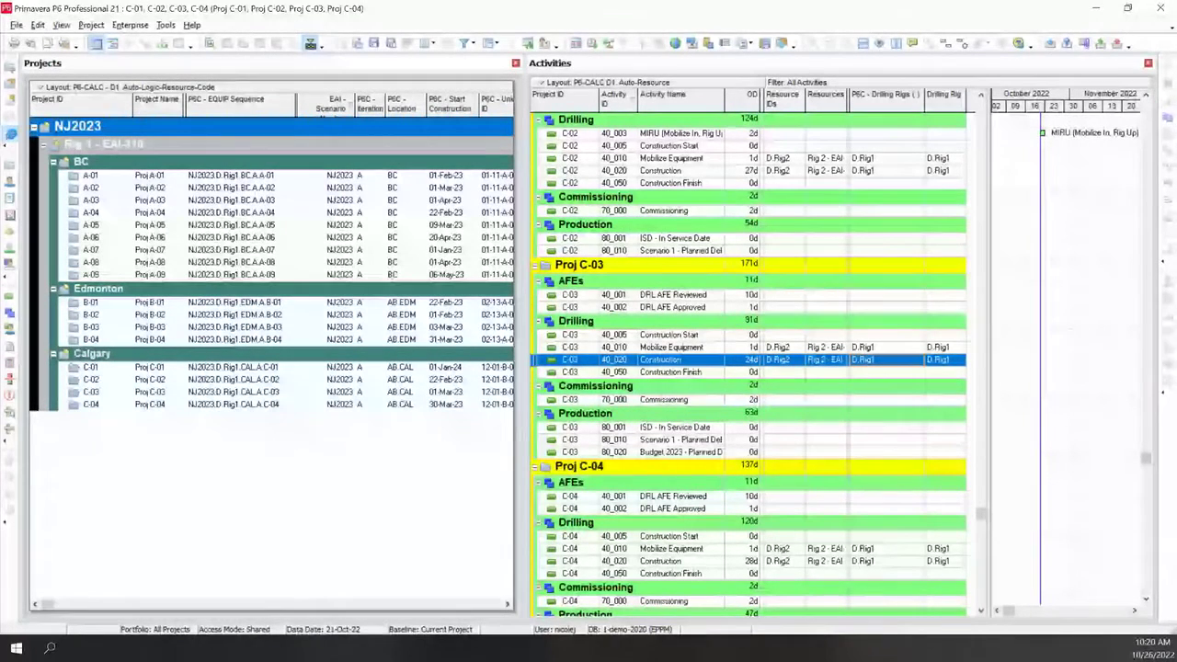
{"action": "left_click", "coordinate": [12, 134]}
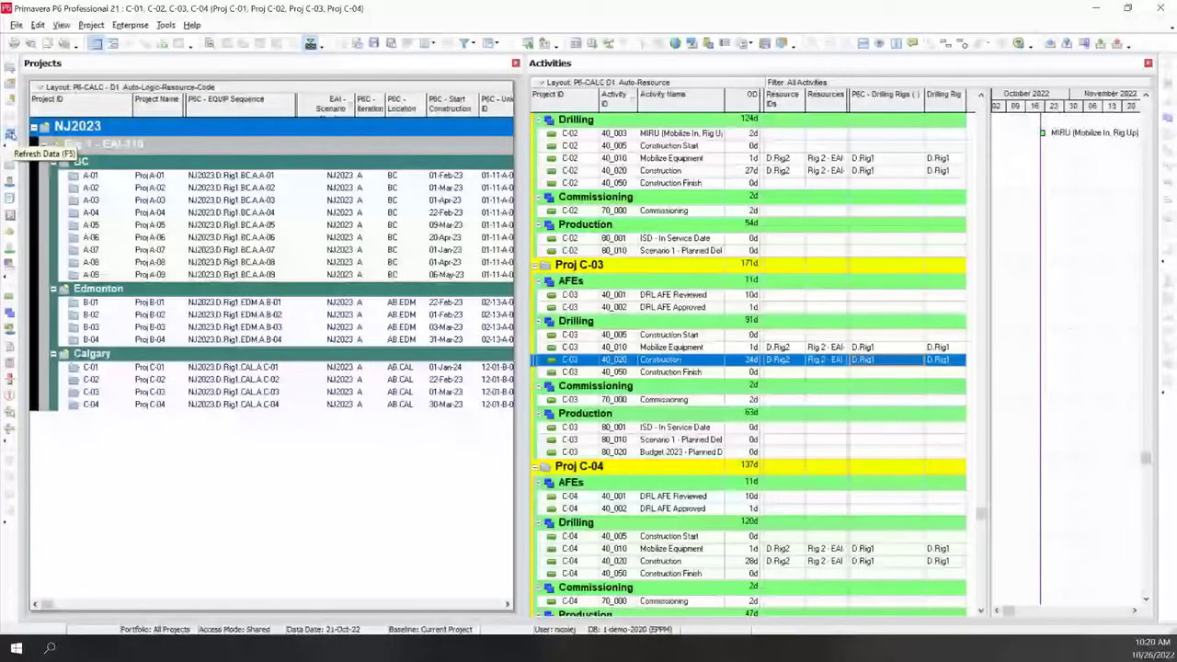
{"action": "left_click", "coordinate": [10, 135]}
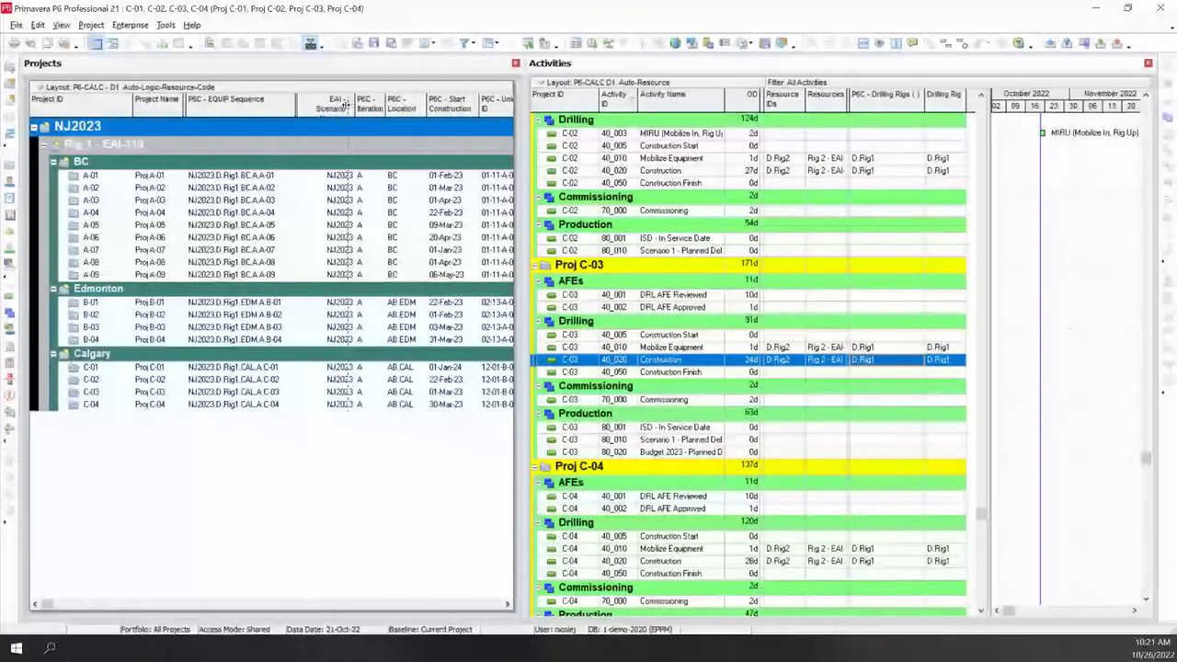
Narrow the EAI Scenario, P6C - EQUIP Sequence and Project ID columns so Unique ID and Drilling Date fit
{"action": "left_click_drag", "start_coordinate": [346, 104], "coordinate": [333, 104]}
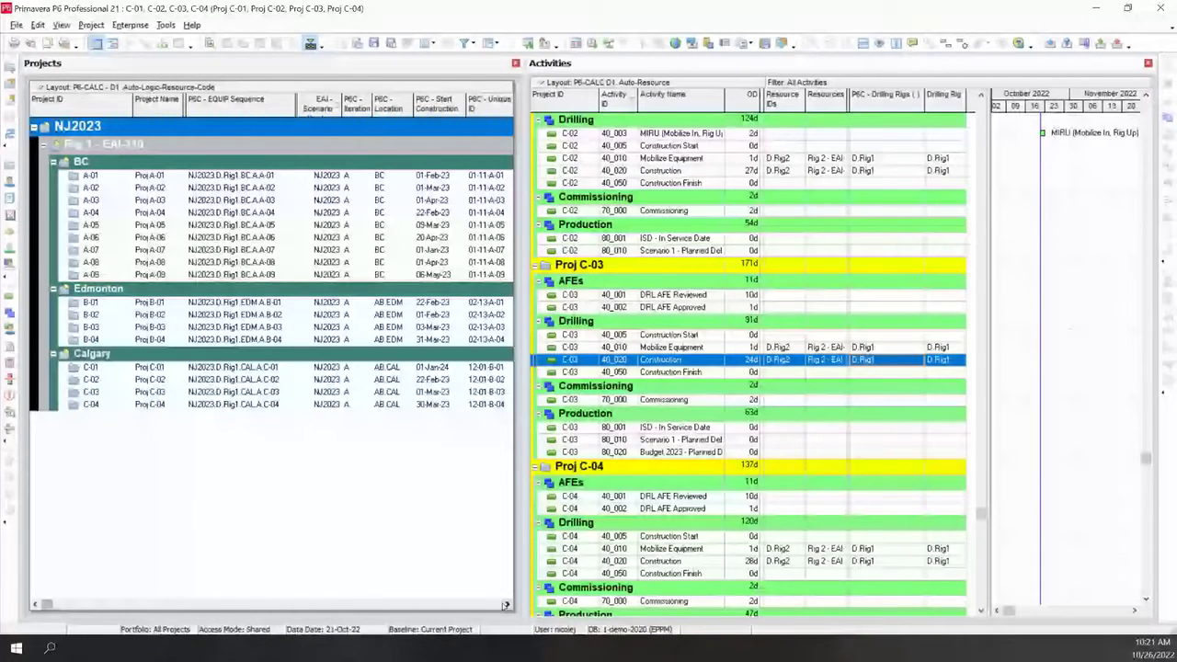
{"action": "left_click_drag", "start_coordinate": [294, 108], "coordinate": [274, 107]}
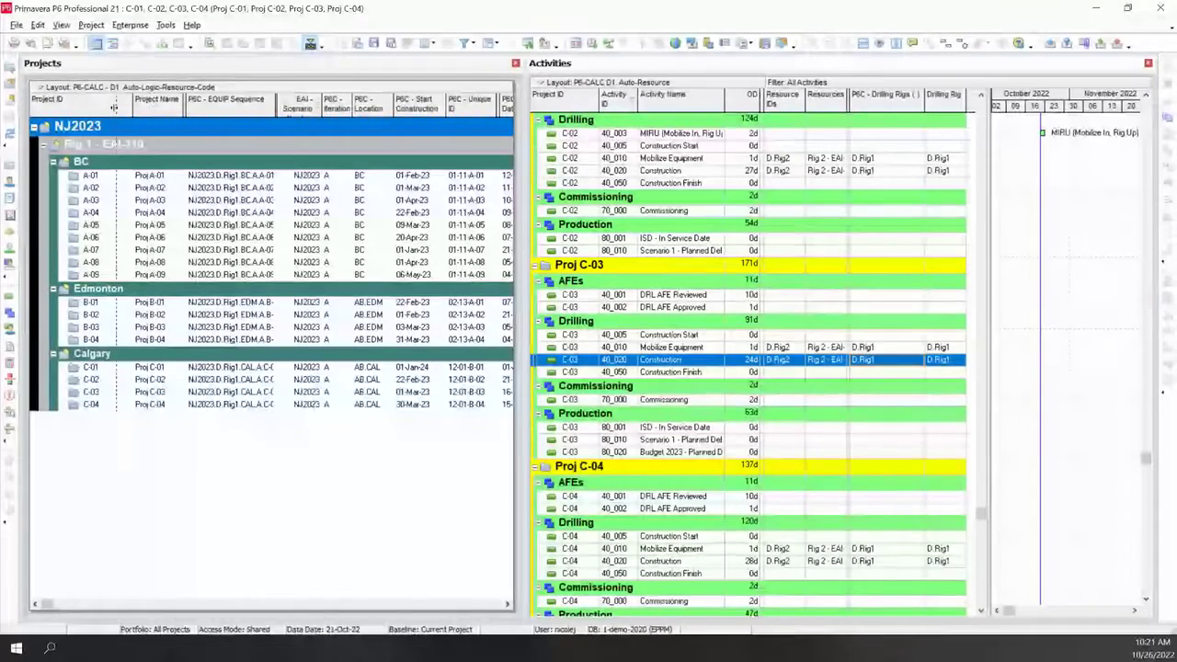
{"action": "left_click_drag", "start_coordinate": [132, 105], "coordinate": [113, 107]}
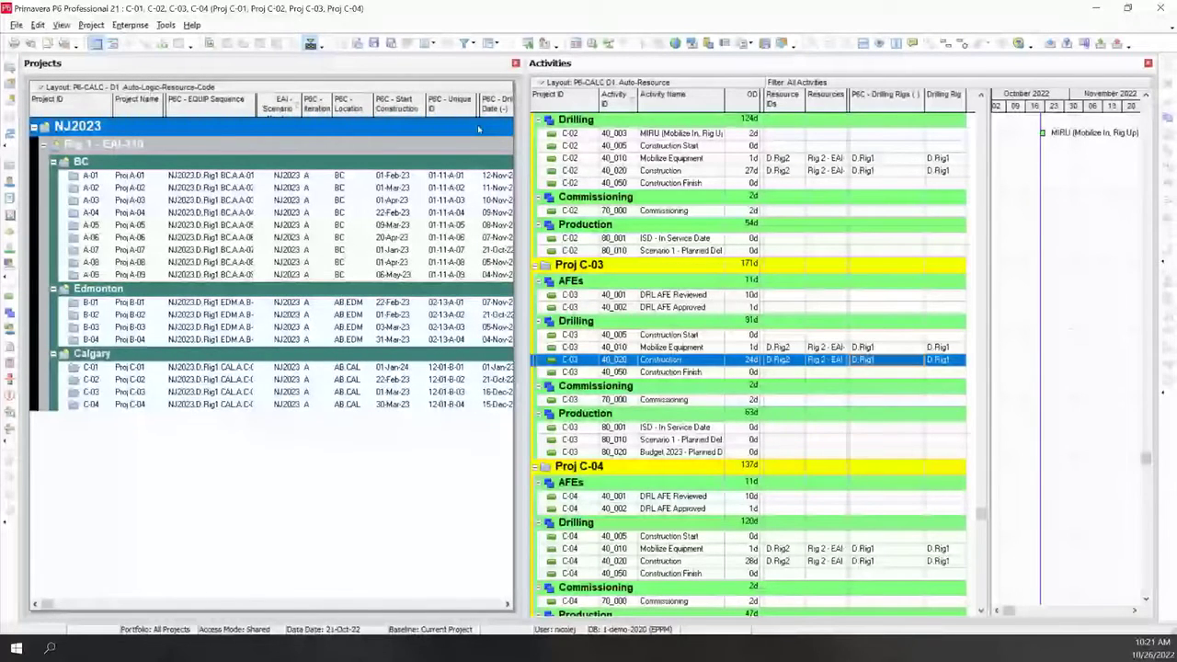
{"action": "left_click", "coordinate": [433, 43]}
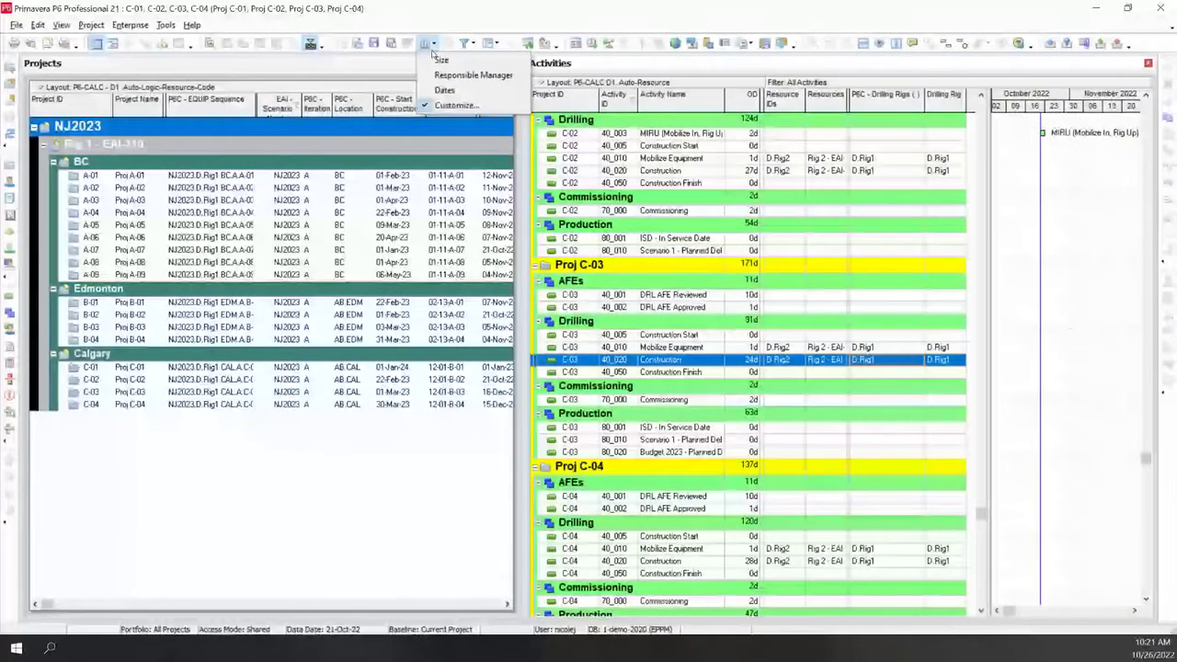
Move P6C - Drilling Rigs up to sit just below P6C - EQUIP Sequence and apply the columns
{"action": "left_click", "coordinate": [450, 106]}
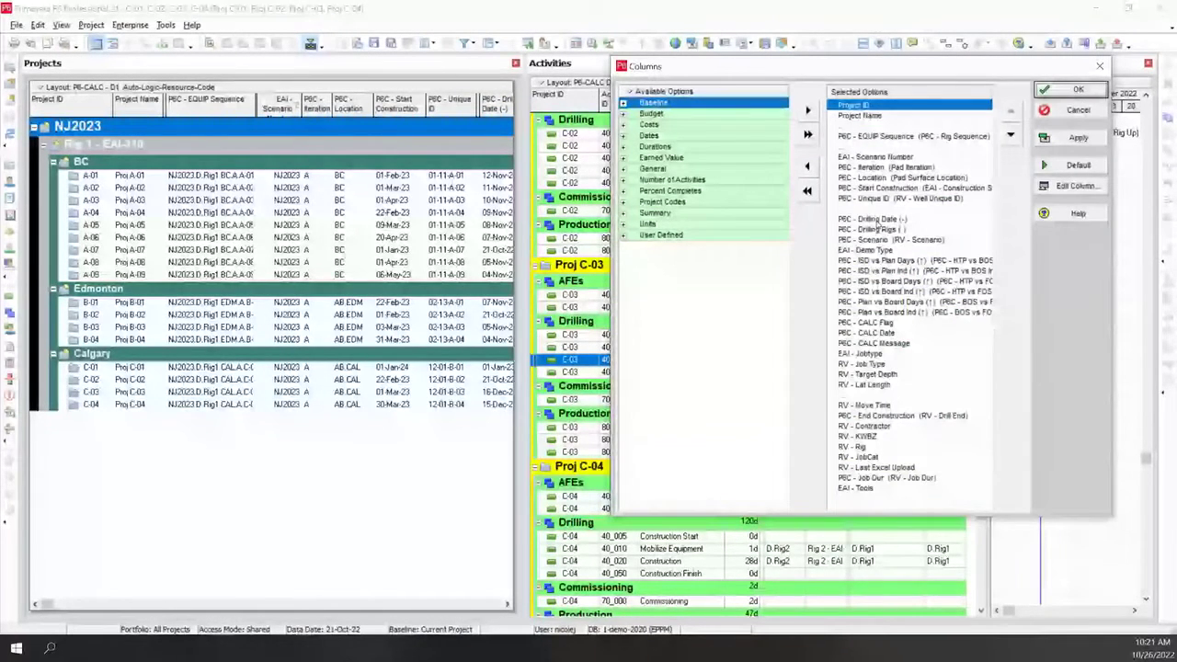
{"action": "left_click", "coordinate": [878, 229]}
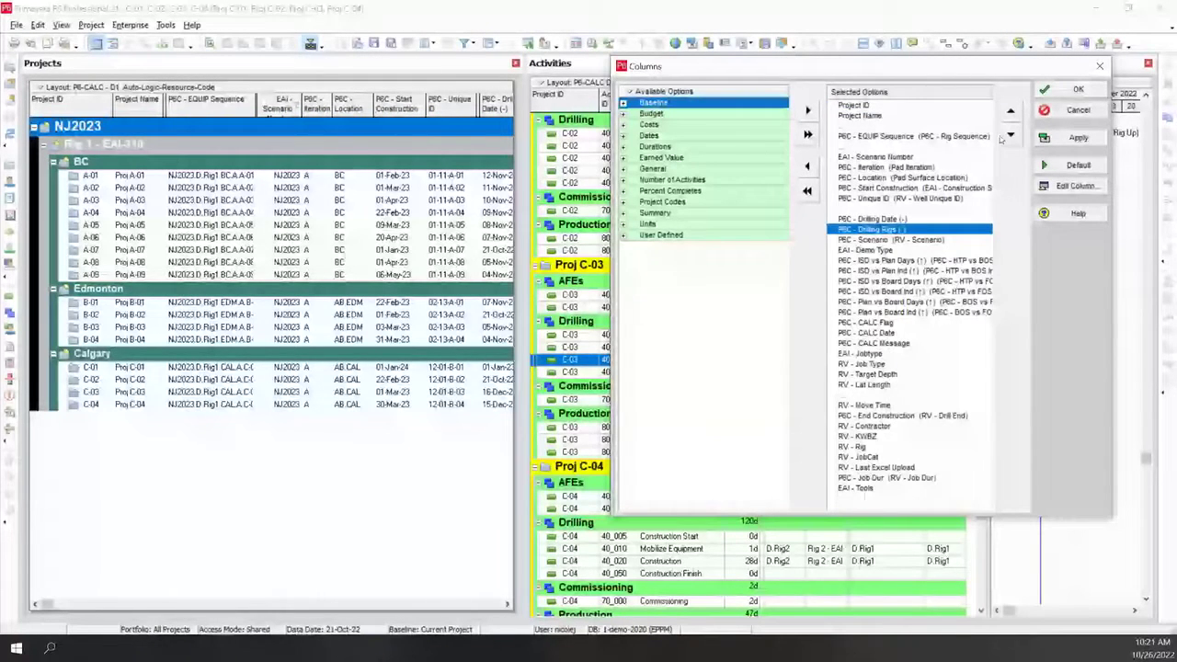
{"action": "left_click", "coordinate": [1011, 112]}
{"action": "left_click", "coordinate": [1012, 113]}
{"action": "left_click", "coordinate": [1011, 112]}
{"action": "left_click", "coordinate": [1011, 113]}
{"action": "left_click", "coordinate": [1011, 112]}
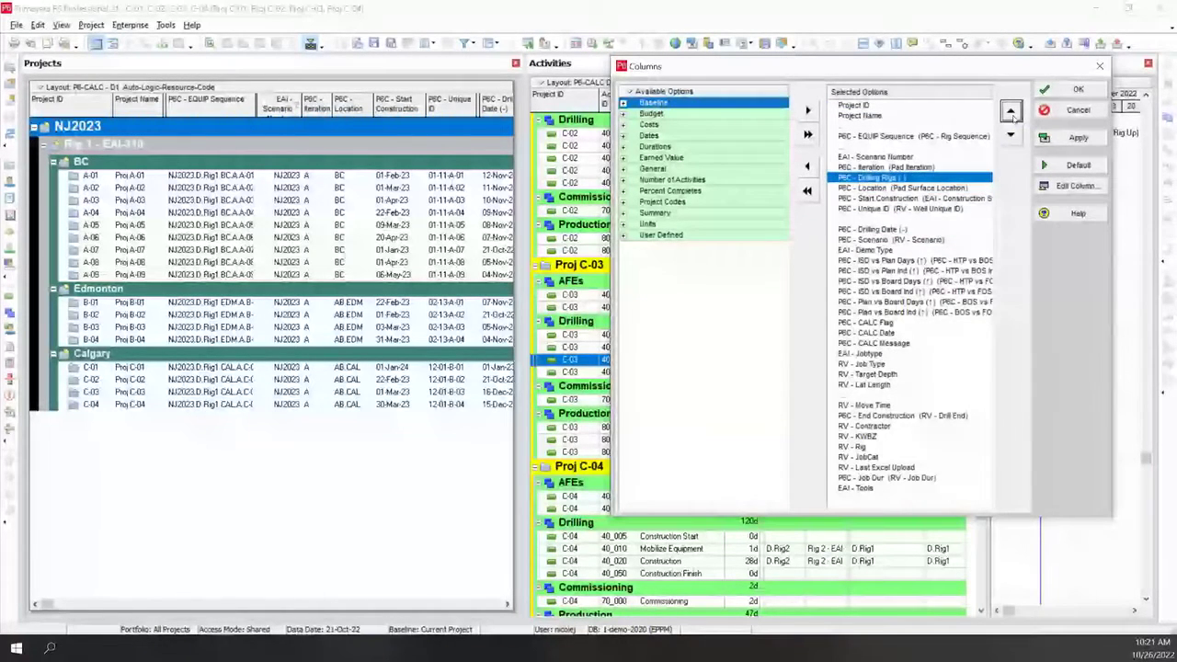
{"action": "left_click", "coordinate": [1011, 112]}
{"action": "left_click", "coordinate": [1011, 112]}
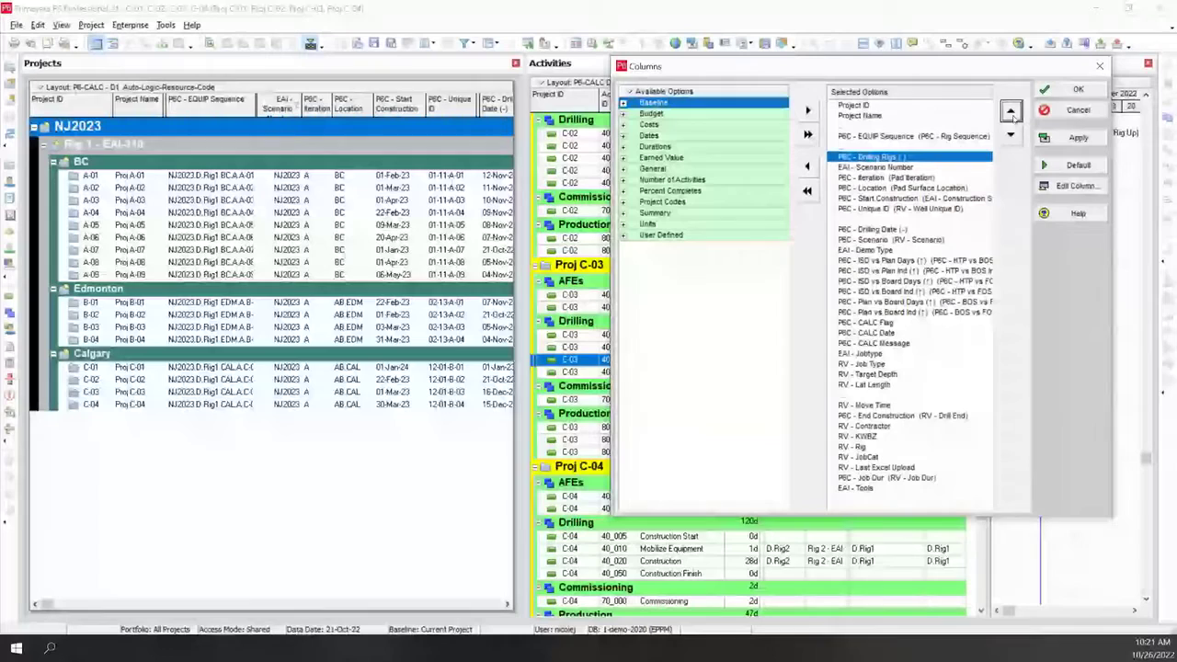
{"action": "left_click", "coordinate": [1077, 138]}
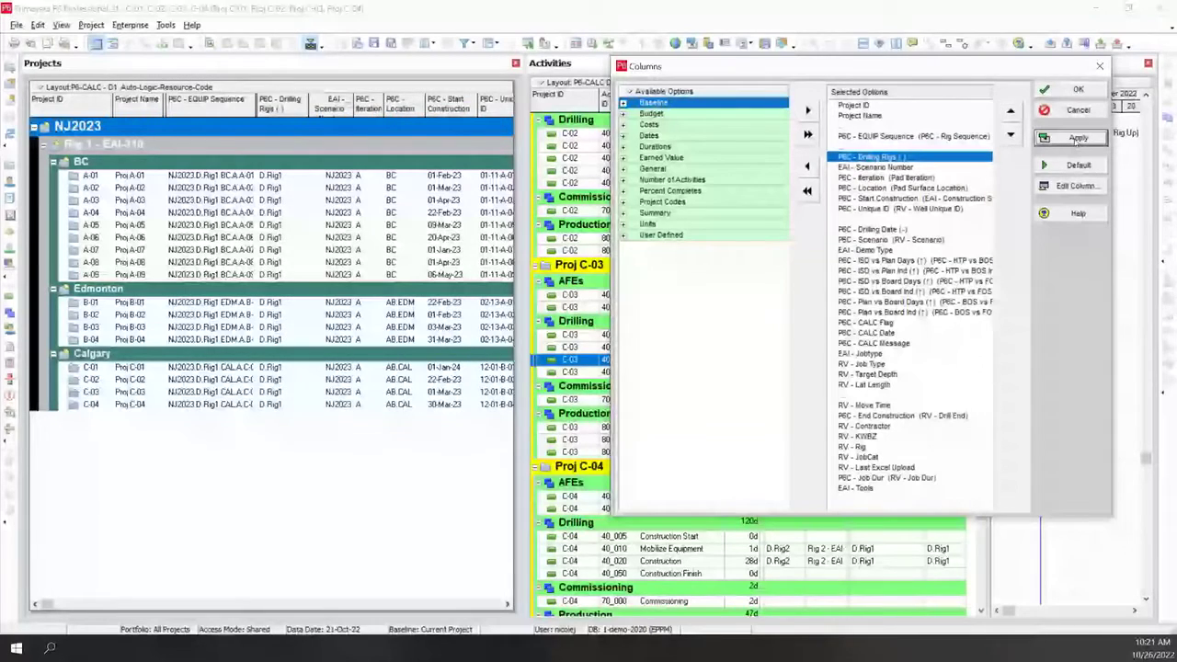
{"action": "left_click", "coordinate": [1077, 92]}
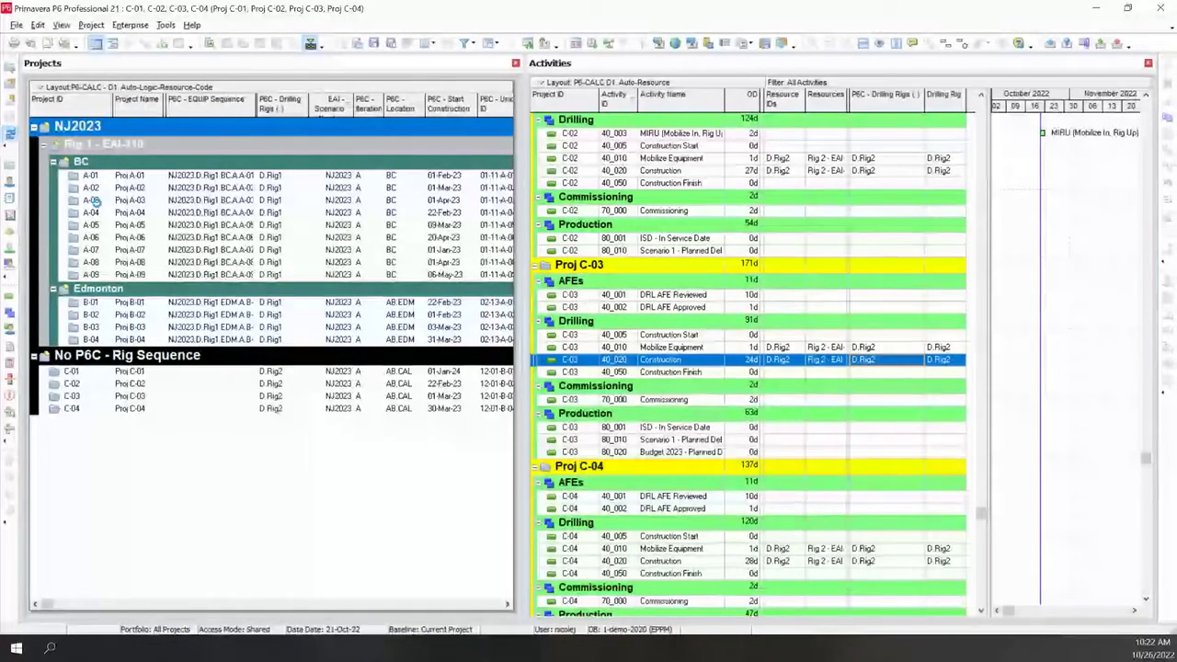
Drag the unsequenced C projects into the Rig 2 group, then select project C-01
{"action": "left_click", "coordinate": [201, 438]}
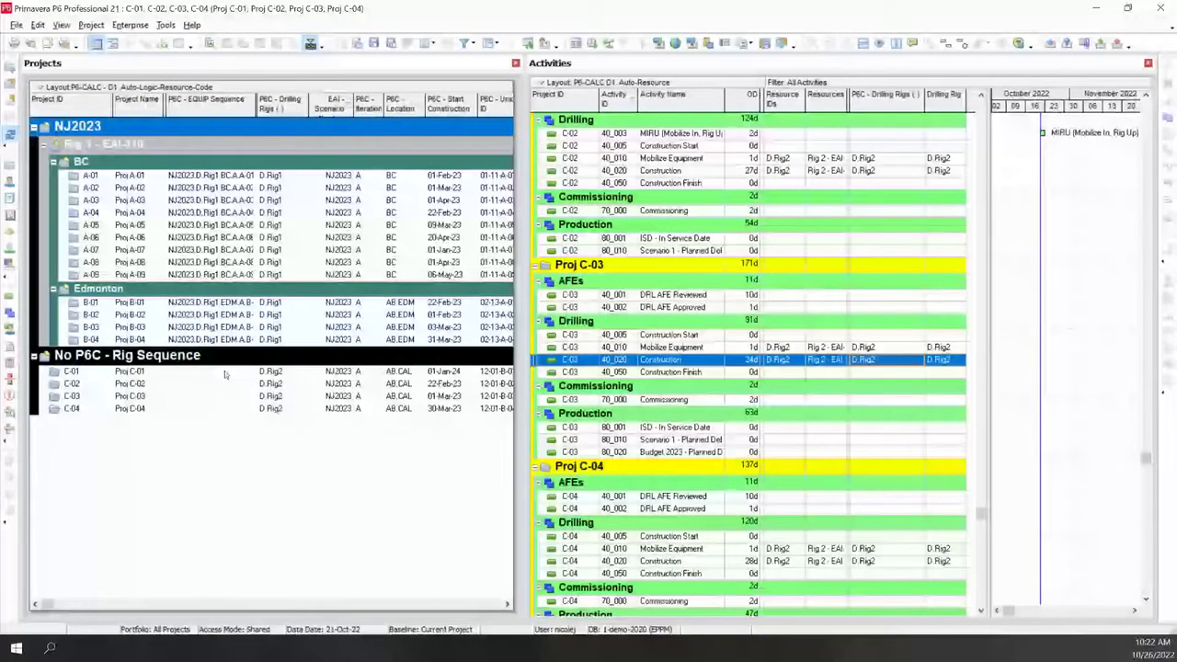
{"action": "left_click_drag", "start_coordinate": [225, 370], "coordinate": [219, 380]}
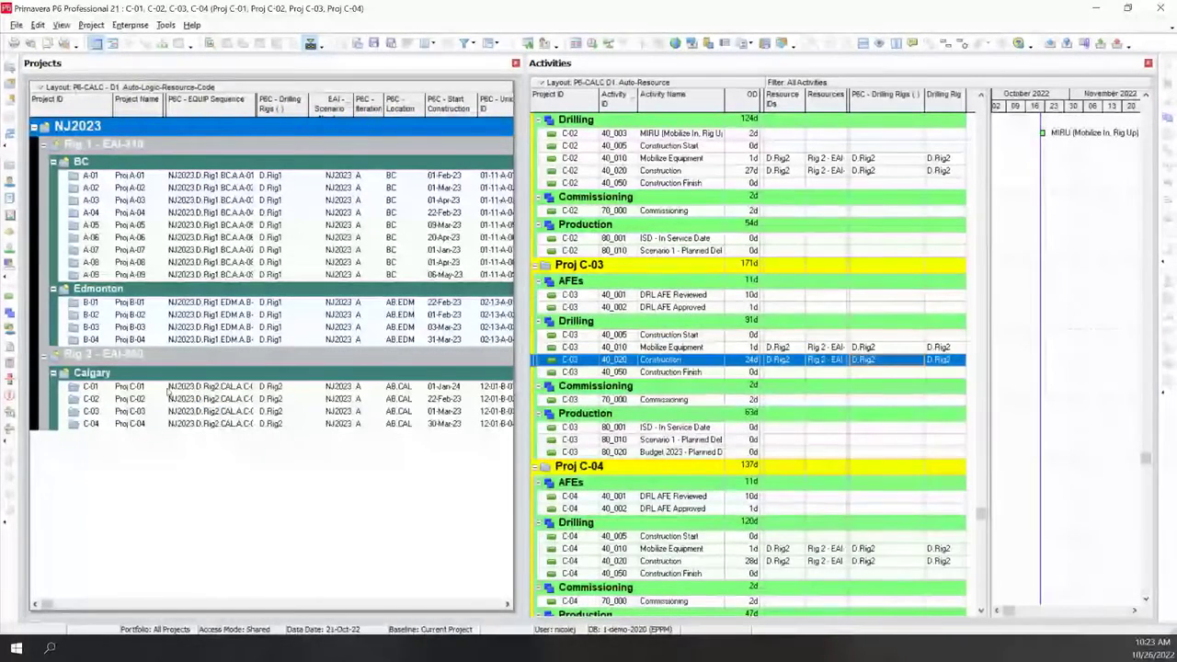
{"action": "left_click", "coordinate": [247, 389]}
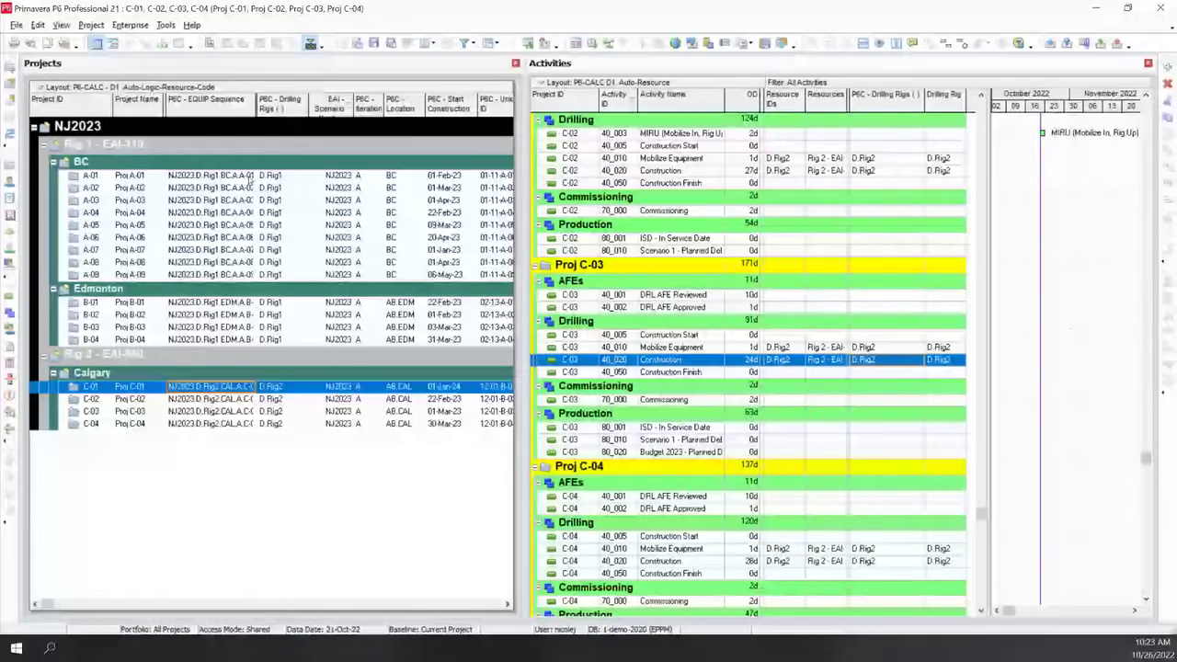
Open A-01's Rig Sequence code list, enlarge it to browse the entries, and close it unchanged
{"action": "left_click", "coordinate": [249, 175]}
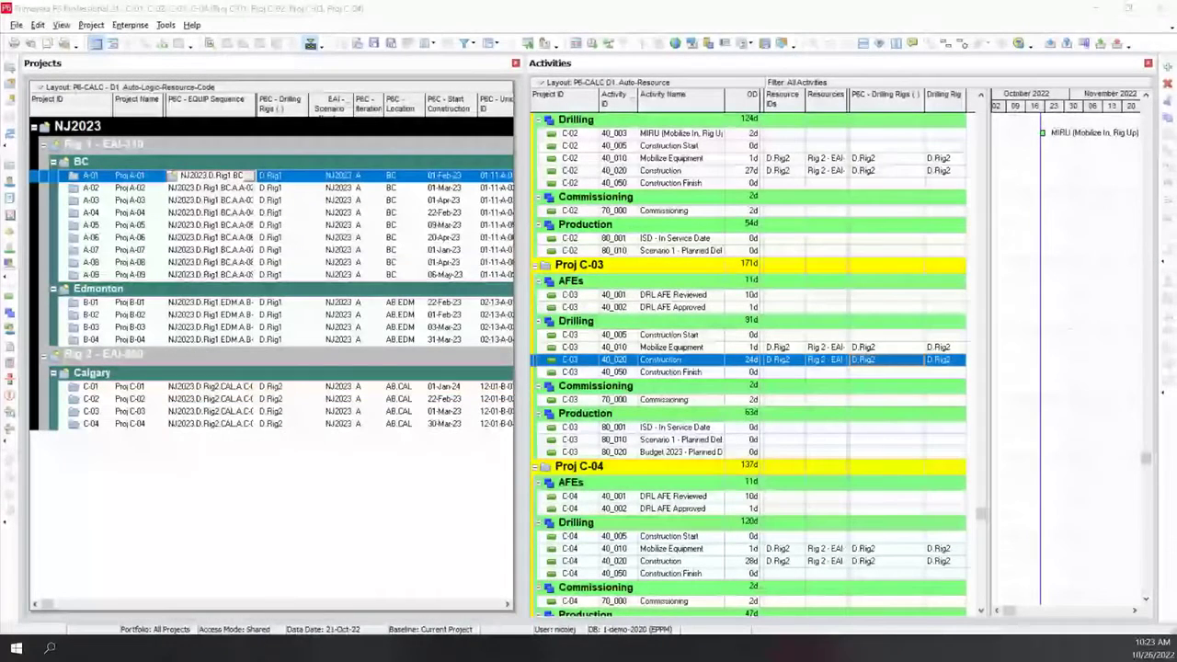
{"action": "left_click", "coordinate": [249, 175]}
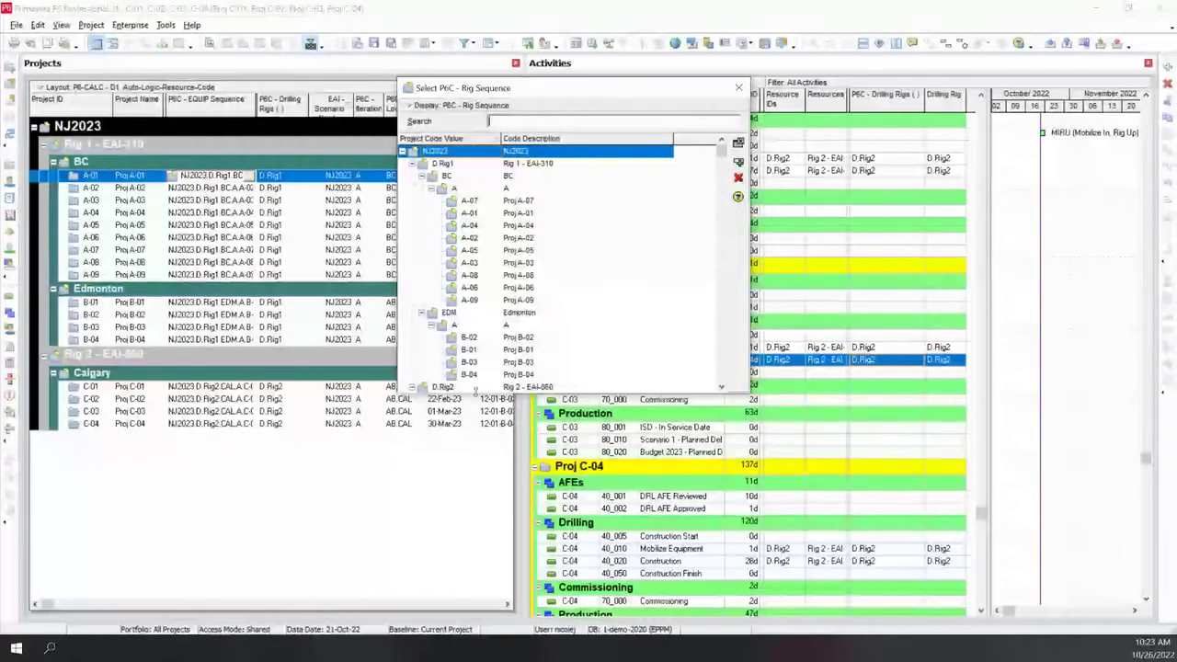
{"action": "left_click_drag", "start_coordinate": [468, 394], "coordinate": [468, 485]}
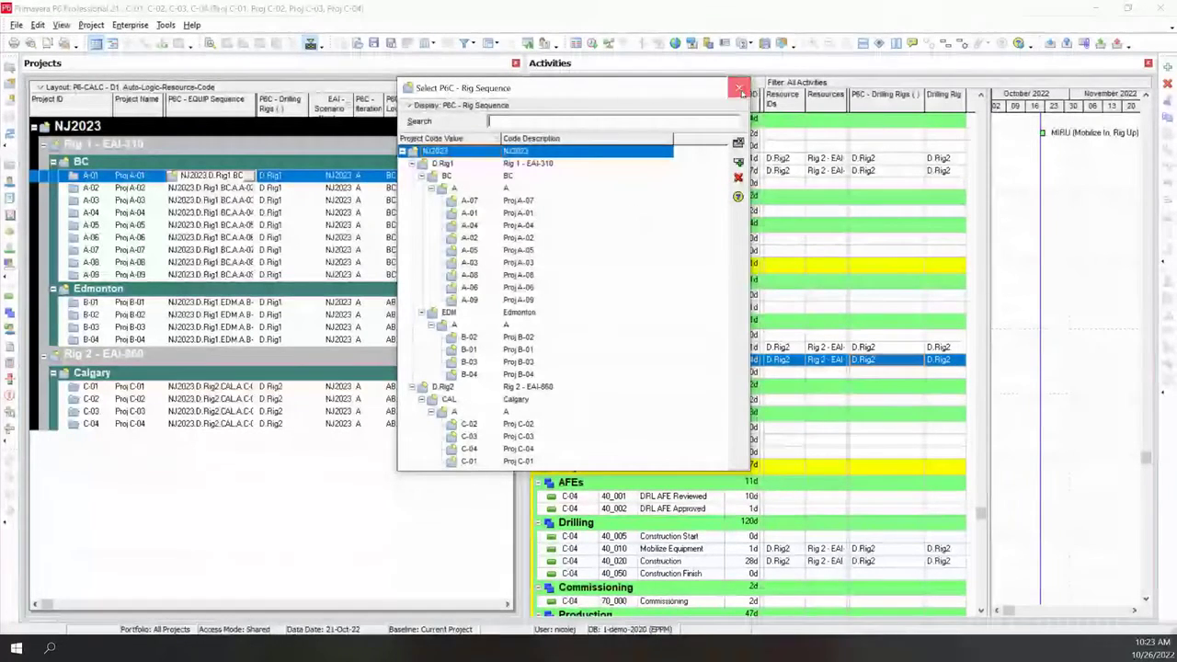
{"action": "key", "text": "Escape"}
Copy and paste project C-02, ticking Do not show again on the copy prompt
{"action": "left_click", "coordinate": [87, 400]}
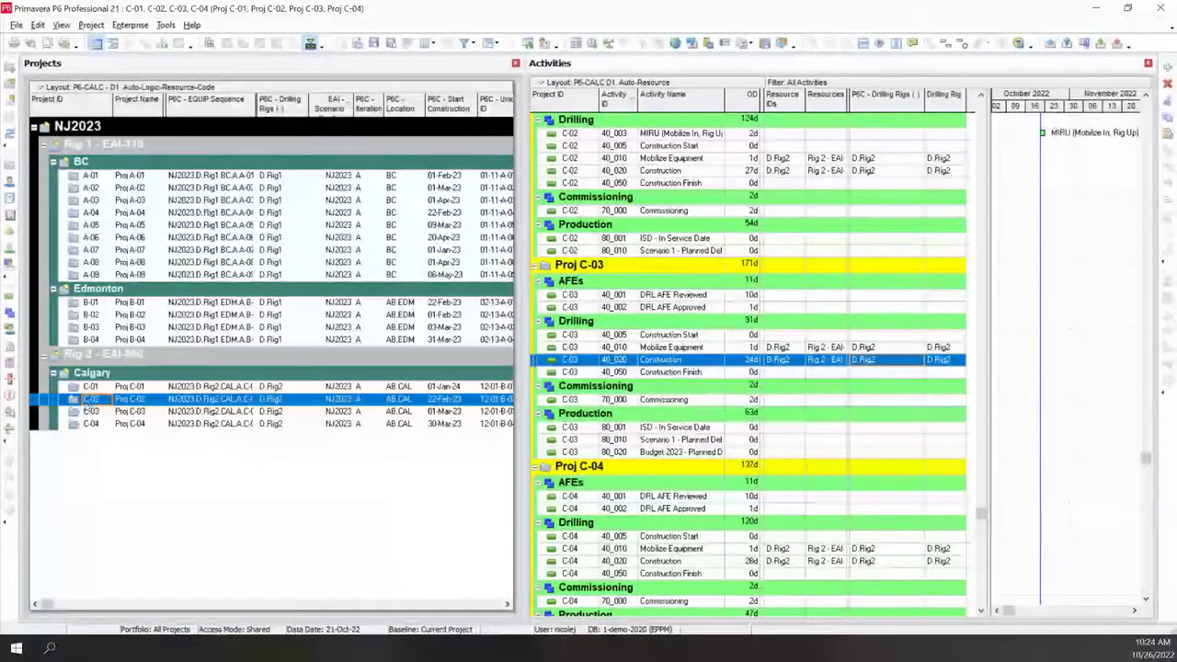
{"action": "key", "text": "ctrl+v"}
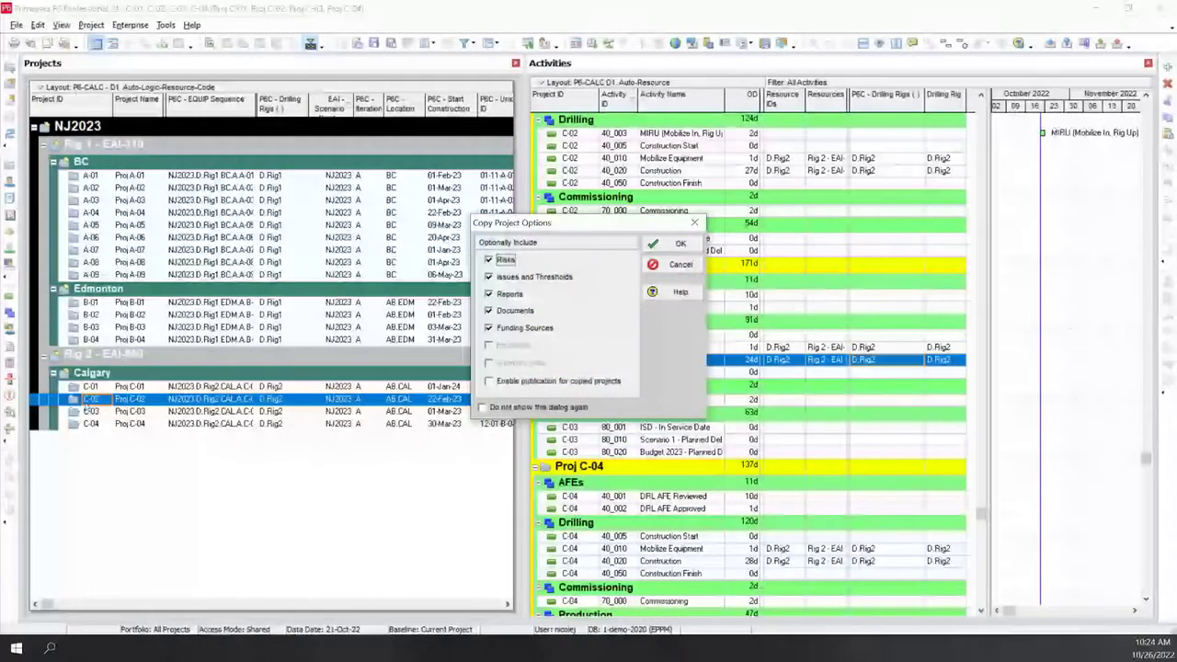
{"action": "left_click", "coordinate": [482, 408]}
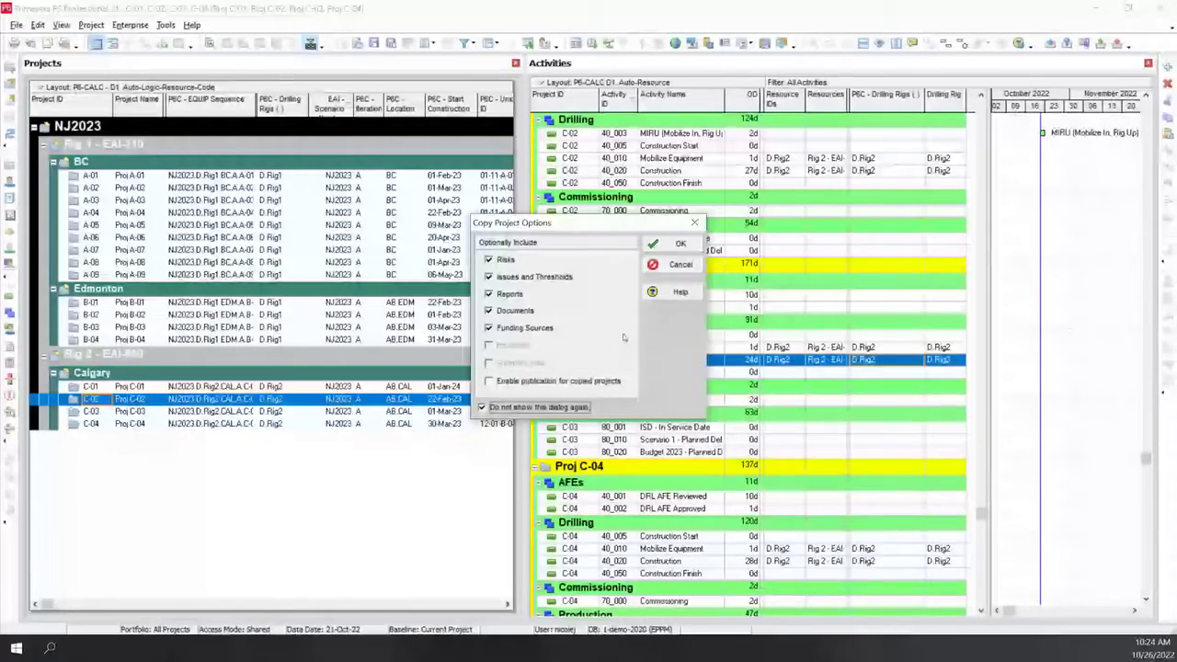
Accept the Project, WBS and Activity copy options with Do not show again ticked, creating C-1
{"action": "key", "text": "Return"}
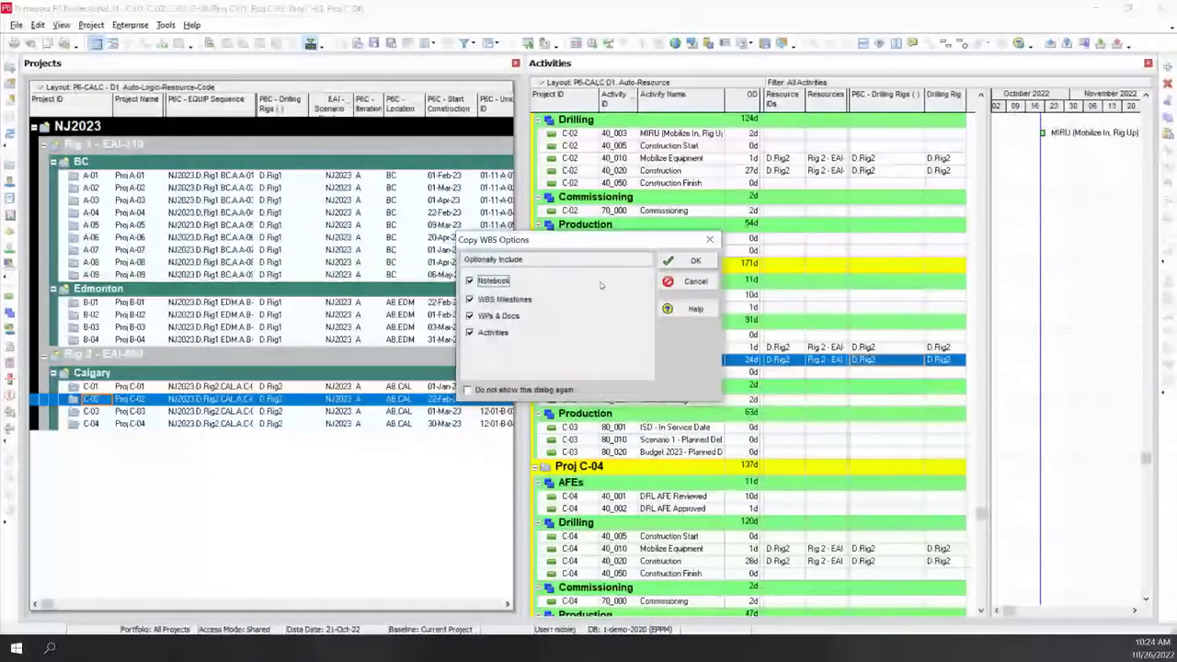
{"action": "left_click", "coordinate": [467, 389]}
{"action": "key", "text": "Return"}
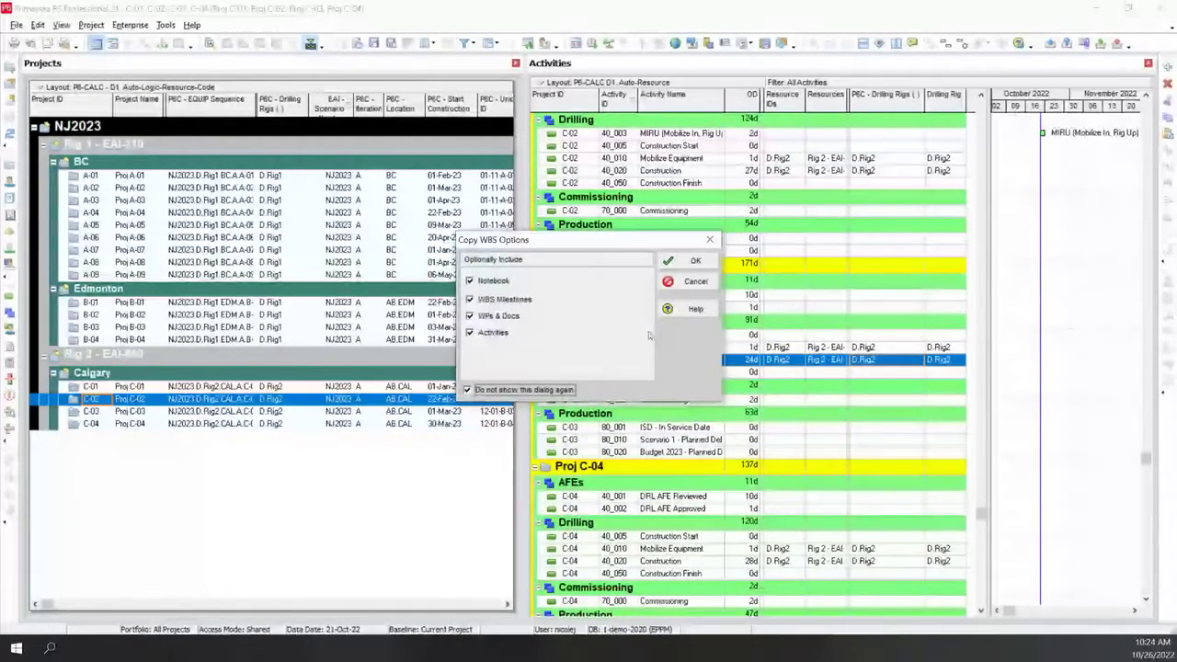
{"action": "key", "text": "Return"}
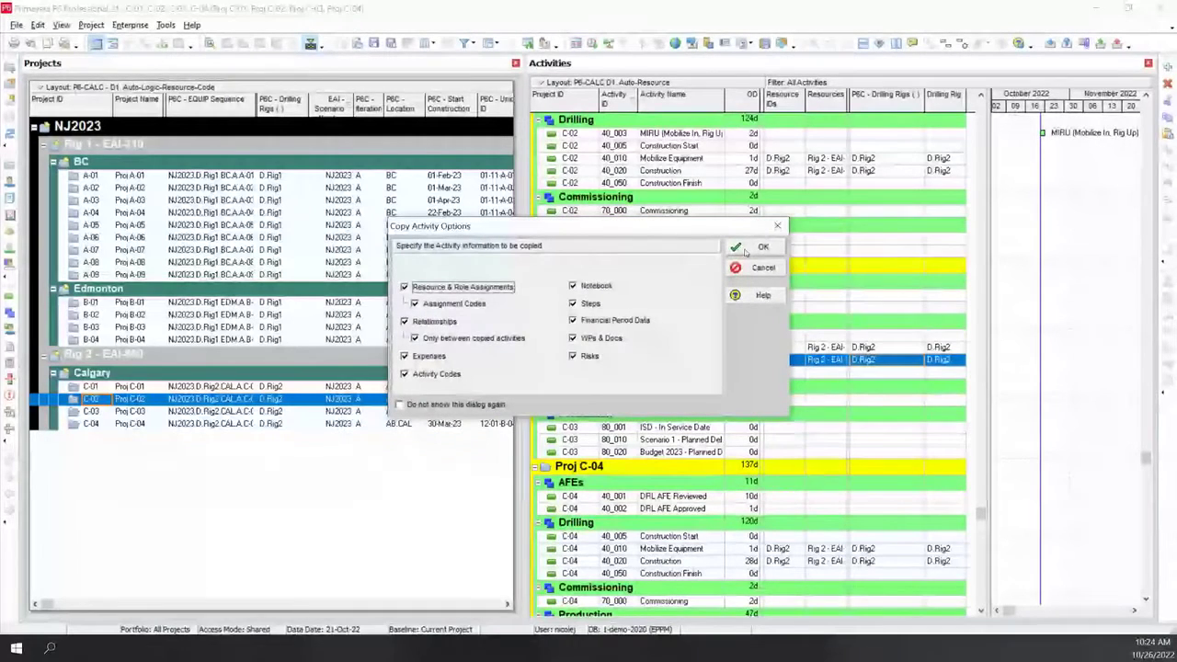
{"action": "left_click", "coordinate": [400, 404]}
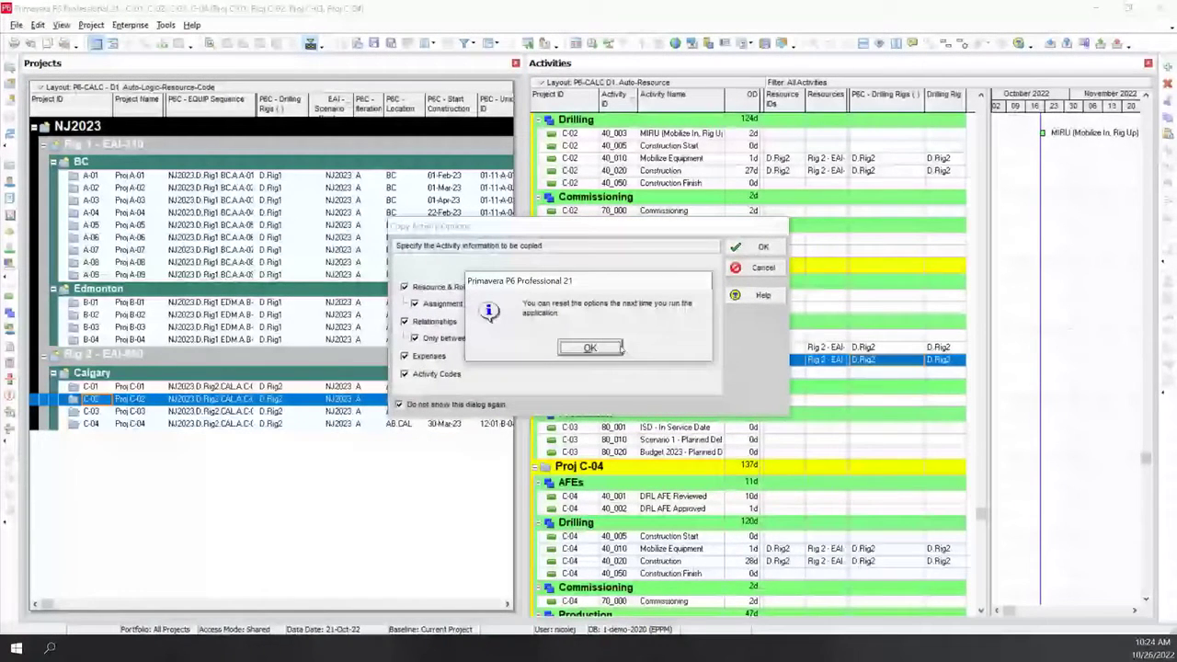
{"action": "left_click", "coordinate": [619, 347]}
{"action": "left_click", "coordinate": [761, 247]}
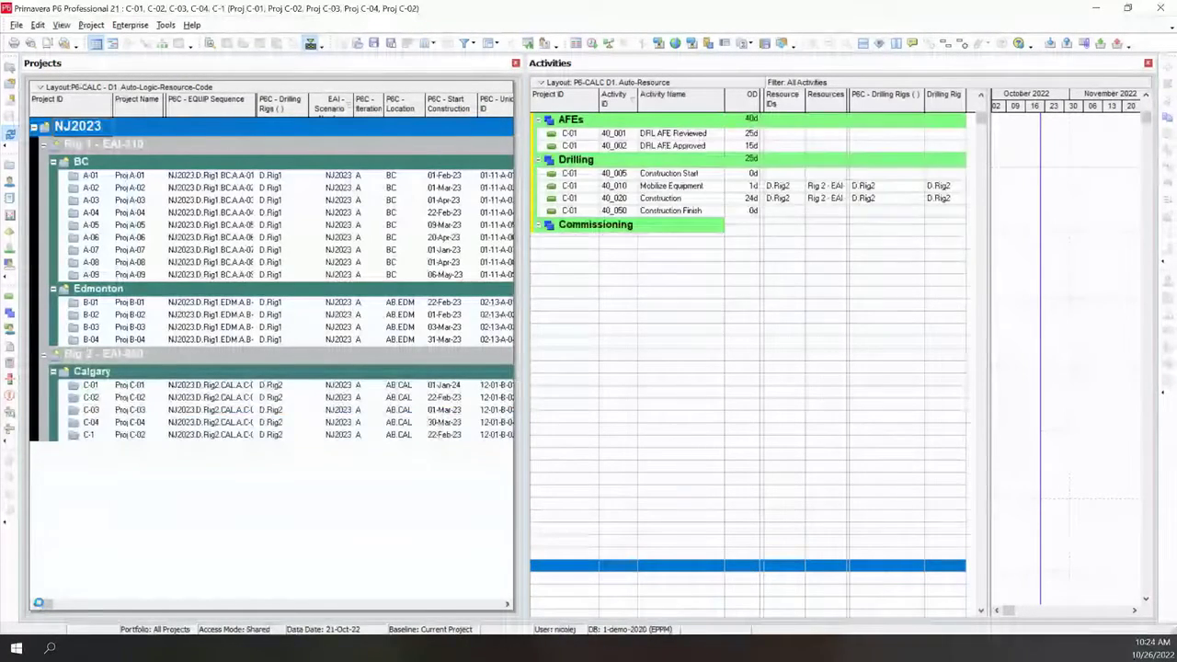
Change the copied project's ID from C-1 to C-05 and its name to Proj C-05
{"action": "left_click", "coordinate": [98, 435]}
{"action": "key", "text": "BackSpace"}
{"action": "type", "text": "0"}
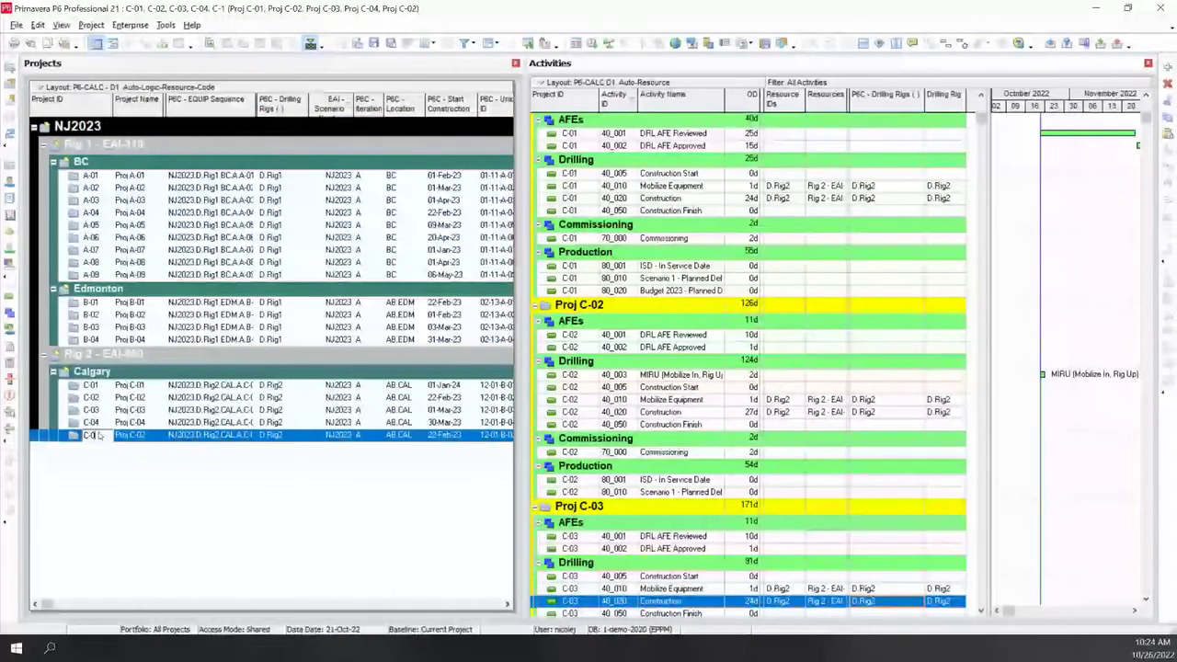
{"action": "type", "text": "5"}
{"action": "left_click", "coordinate": [149, 435]}
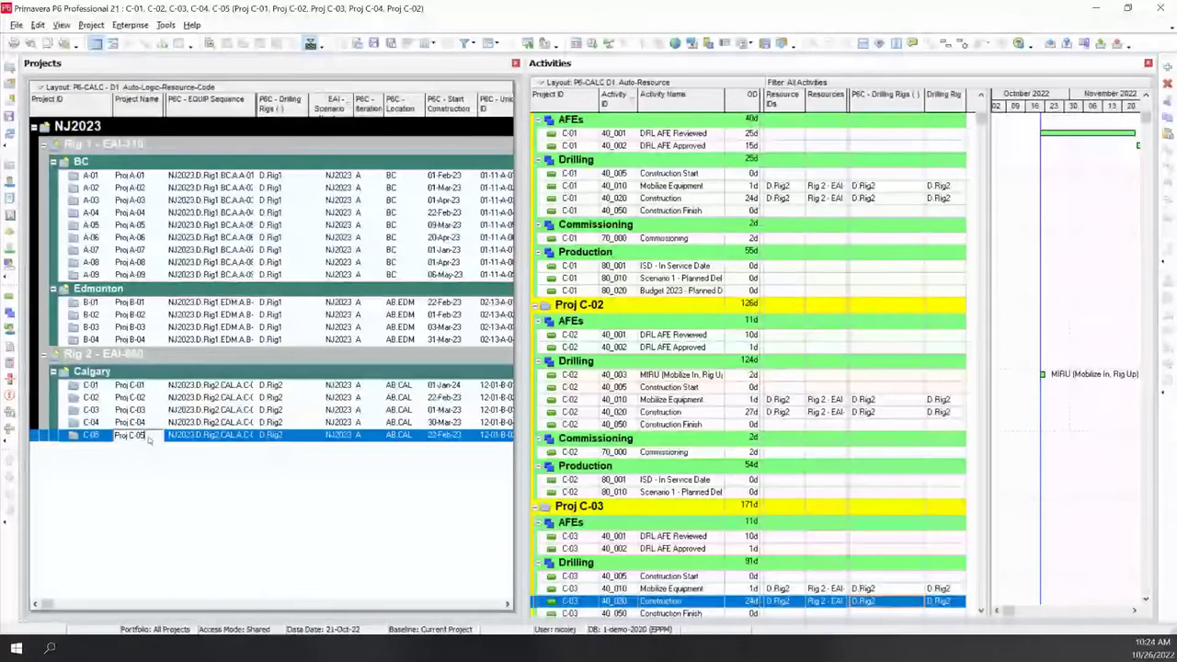
{"action": "key", "text": "BackSpace"}
{"action": "type", "text": "5"}
{"action": "key", "text": "Return"}
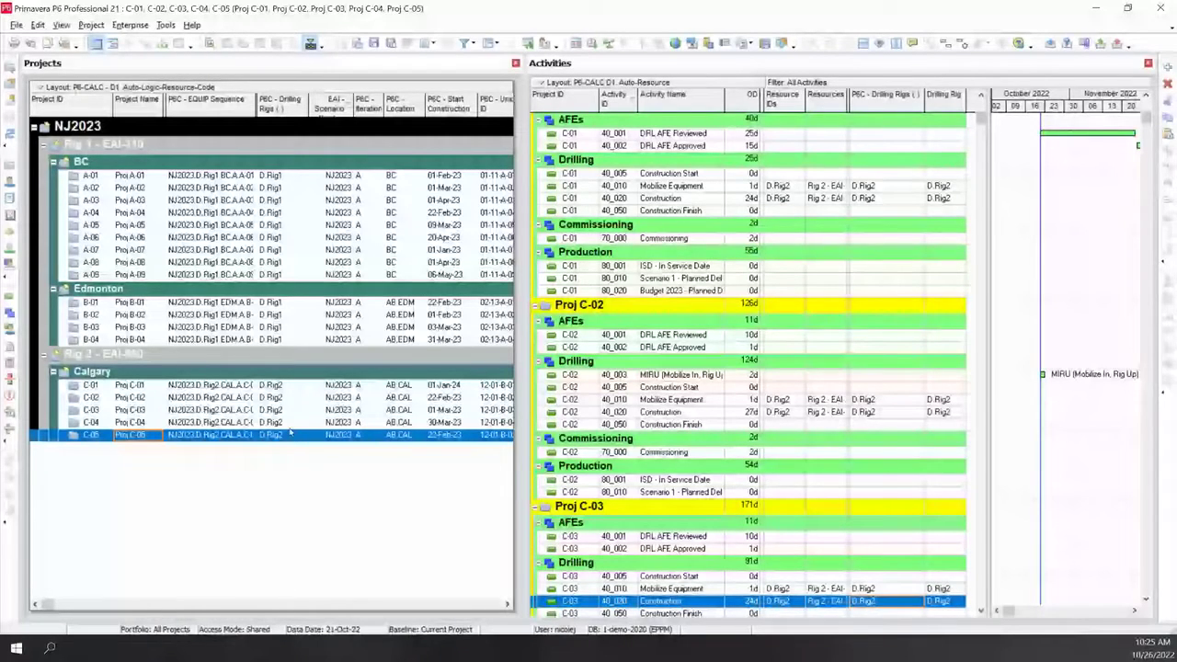
{"action": "left_click", "coordinate": [237, 437]}
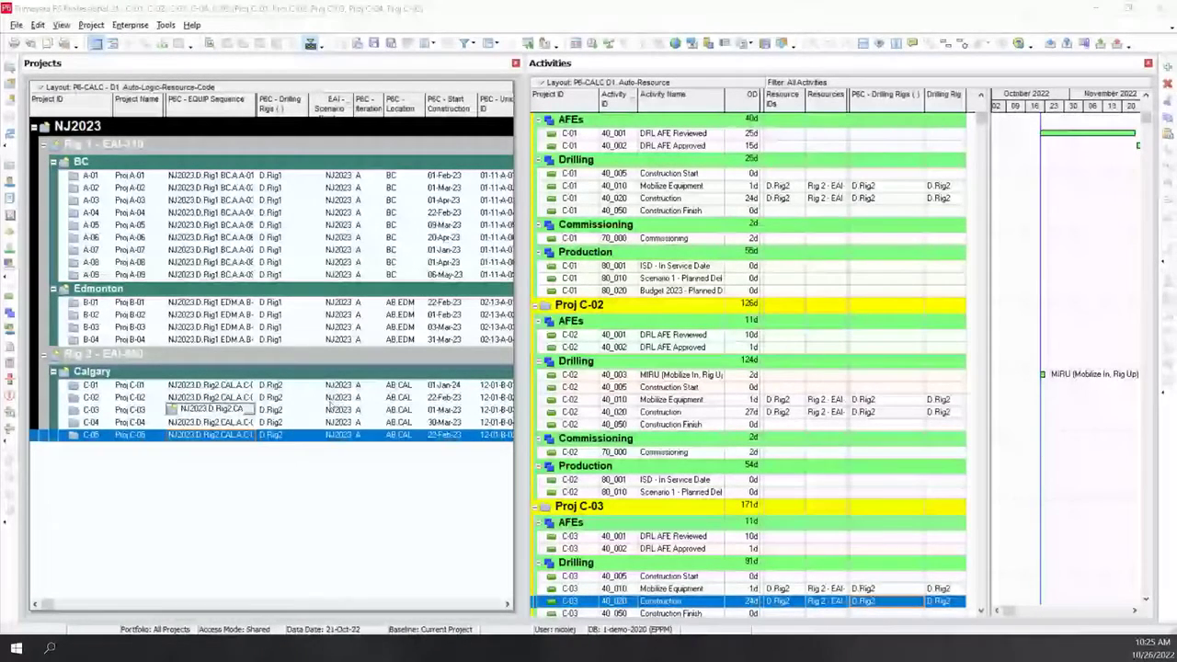
{"action": "left_click_drag", "start_coordinate": [735, 18], "coordinate": [466, 24]}
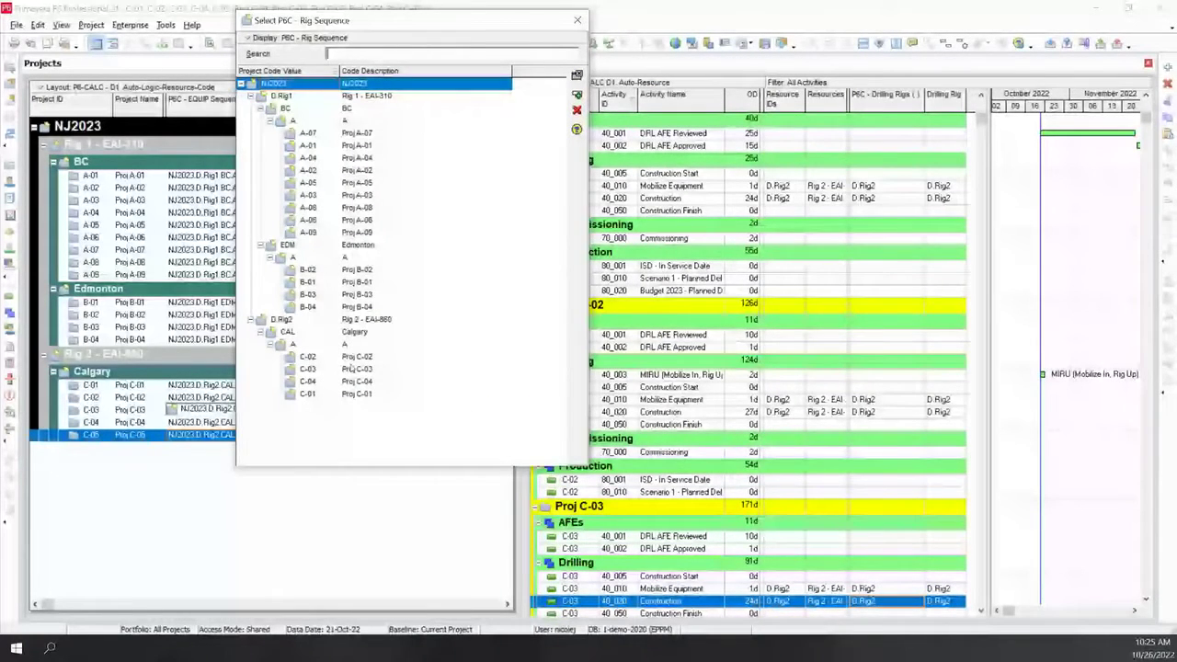
{"action": "left_click", "coordinate": [576, 21]}
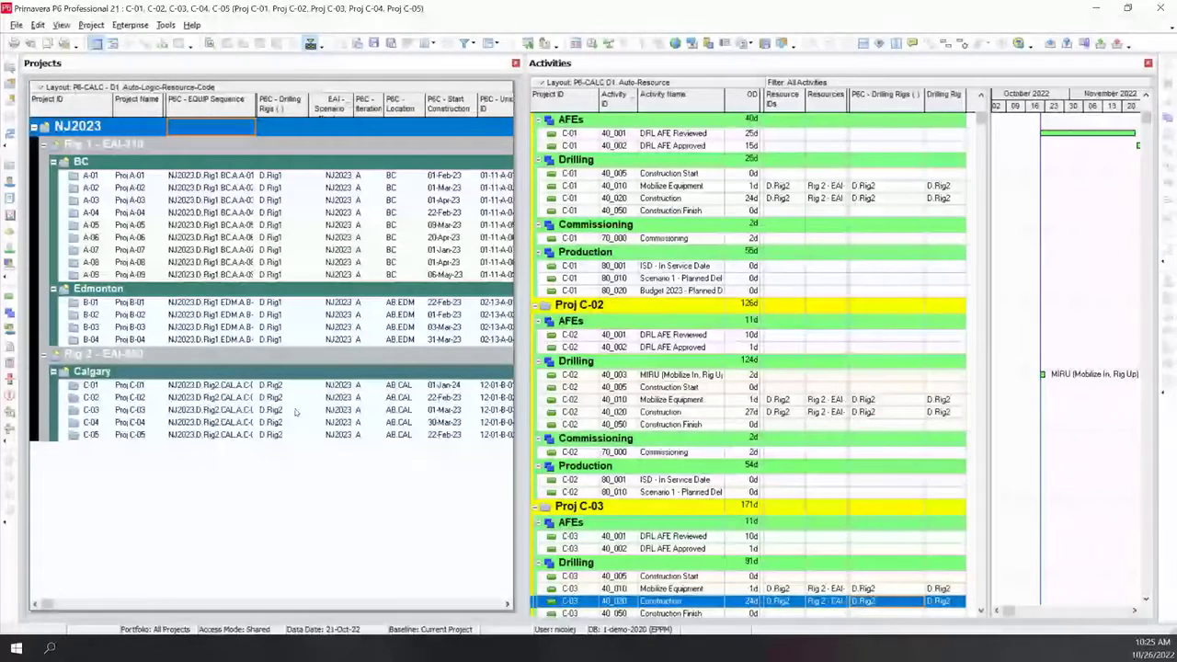
In C-03's EQUIP Sequence code tree, arrange C-05 directly below C-02 under Rig 2 - EAI-860
{"action": "left_click", "coordinate": [247, 438]}
{"action": "left_click", "coordinate": [248, 410]}
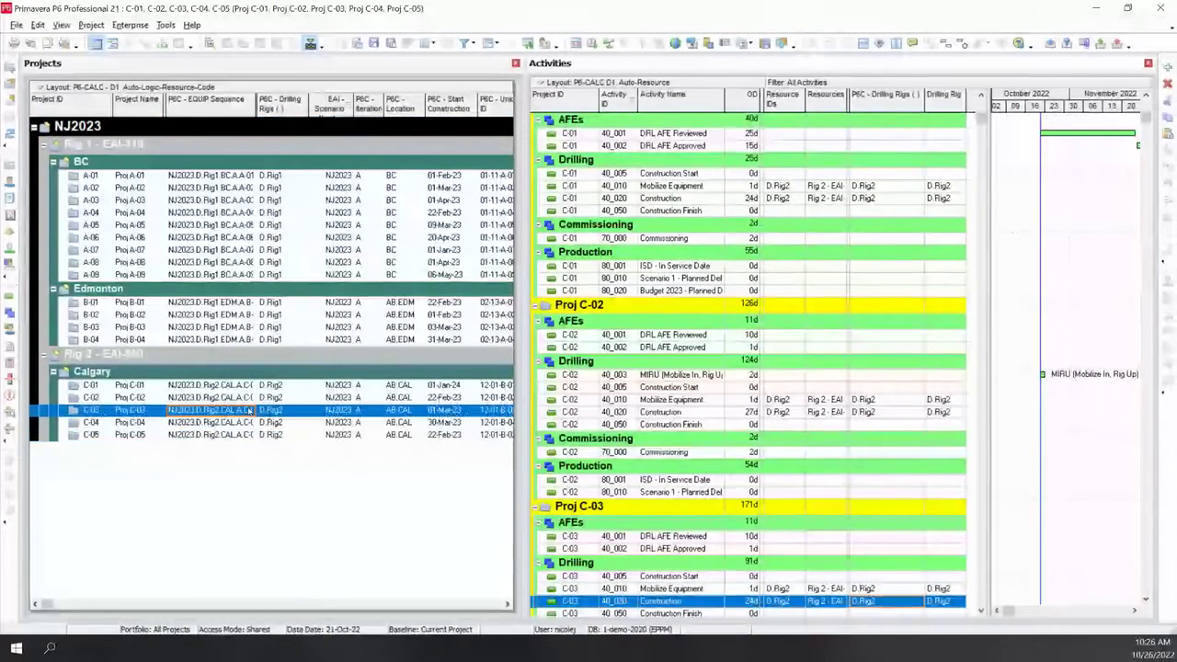
{"action": "left_click", "coordinate": [249, 410]}
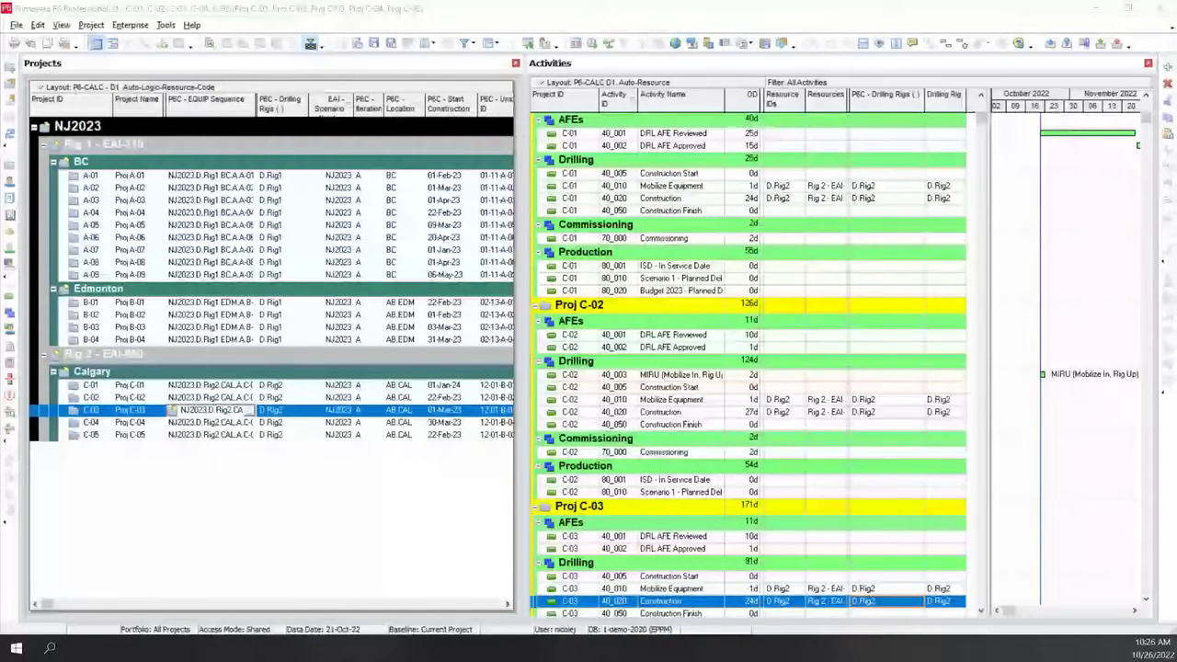
{"action": "left_click", "coordinate": [251, 410]}
{"action": "left_click", "coordinate": [440, 396]}
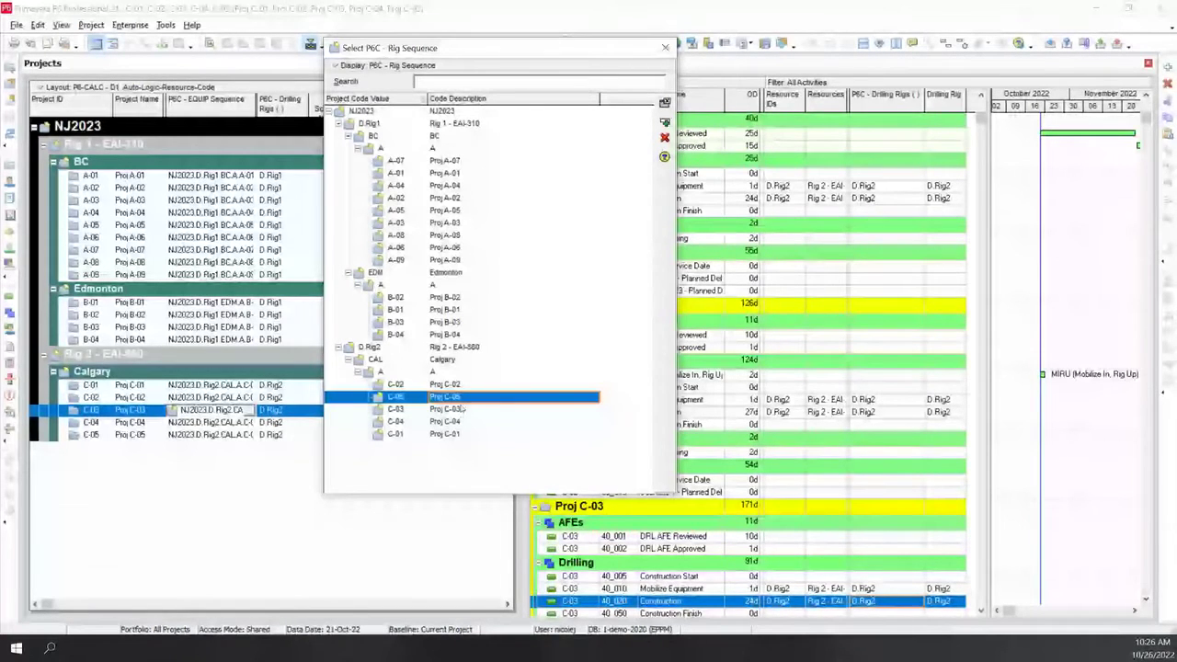
{"action": "left_click", "coordinate": [456, 348]}
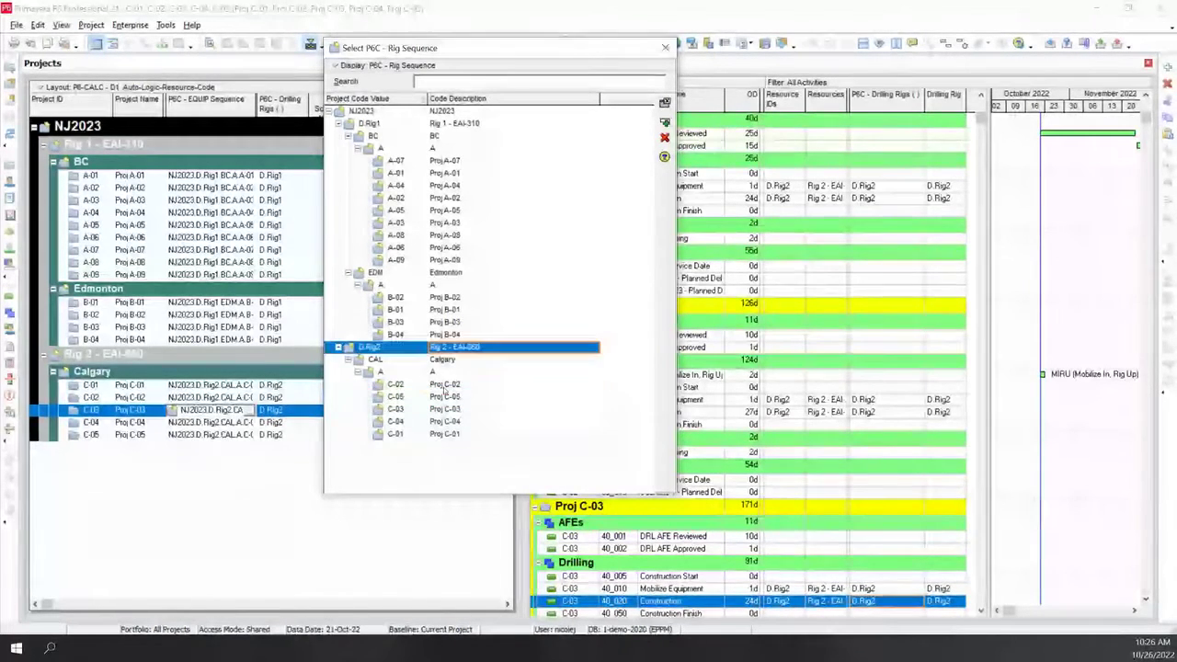
{"action": "left_click", "coordinate": [442, 387]}
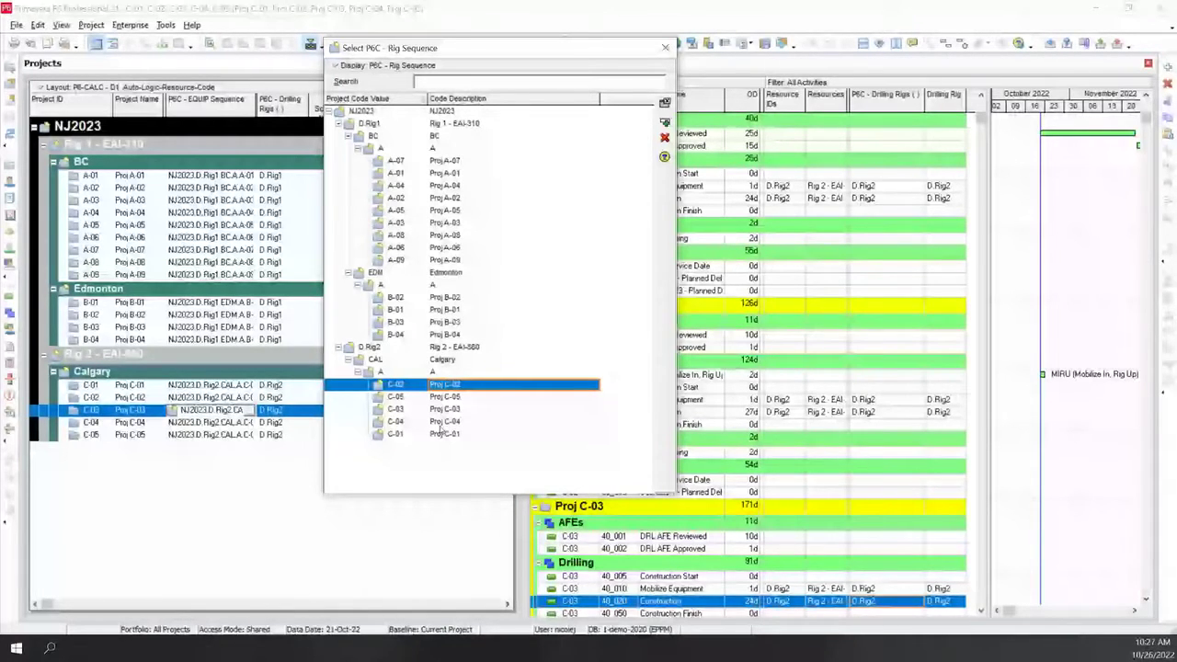
{"action": "left_click", "coordinate": [665, 47]}
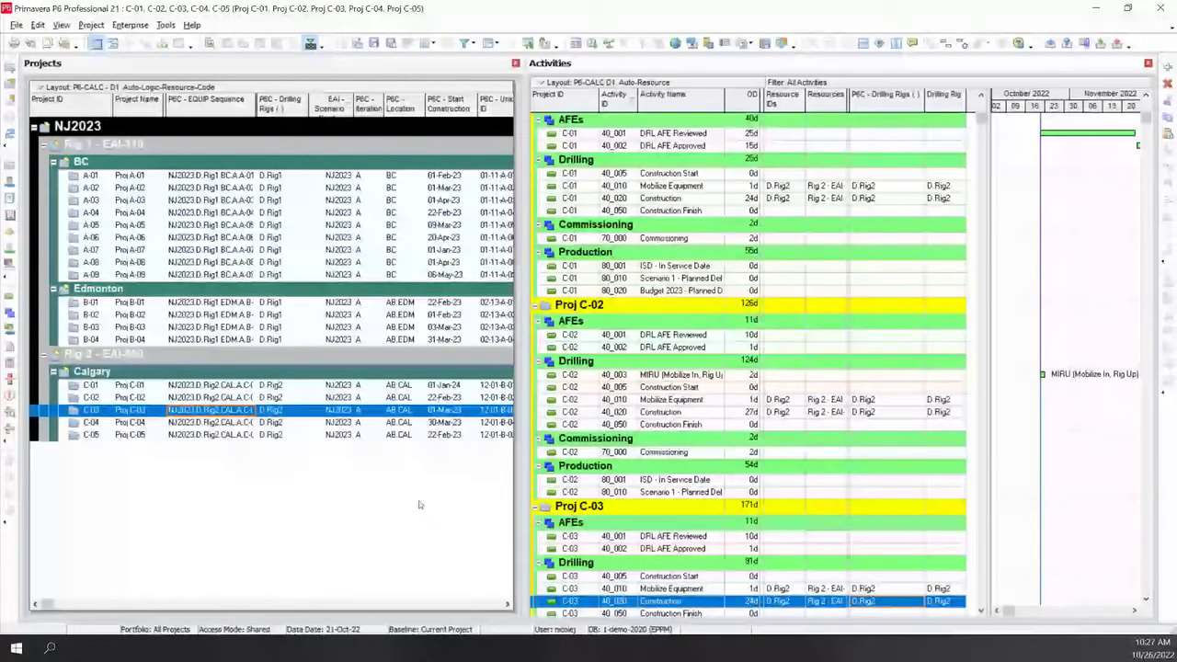
Open the saved PB-CALC D2. Auto-Logic layout for the Activities view
{"action": "left_click", "coordinate": [980, 96]}
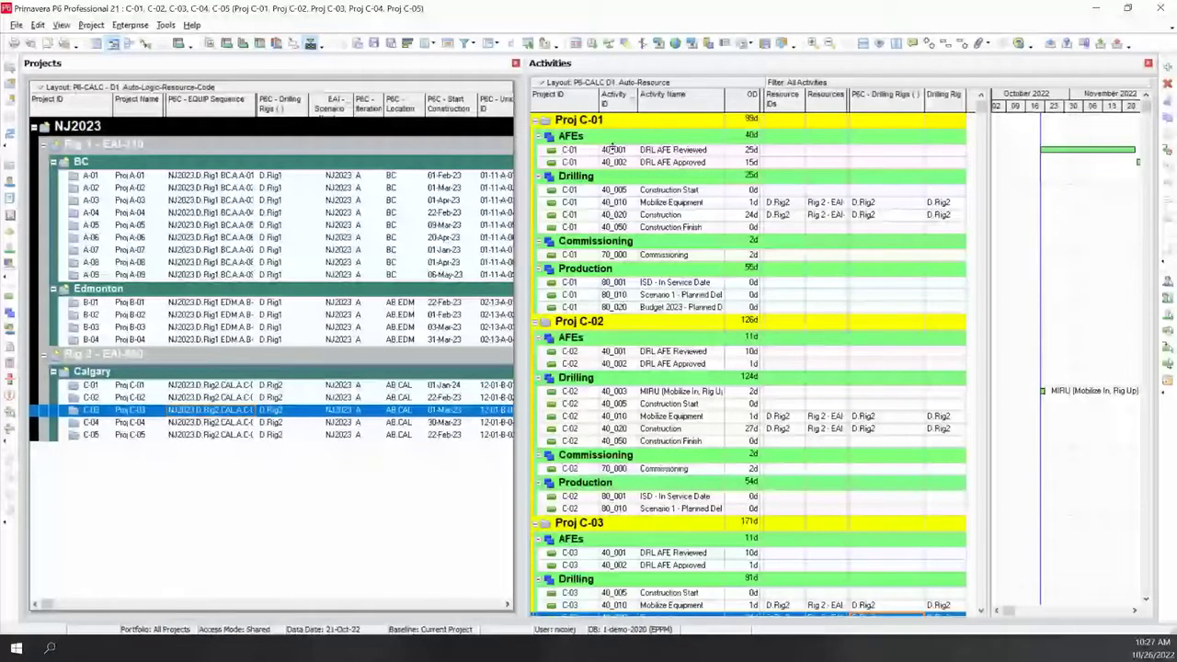
{"action": "left_click", "coordinate": [551, 83]}
{"action": "mouse_move", "coordinate": [606, 97]}
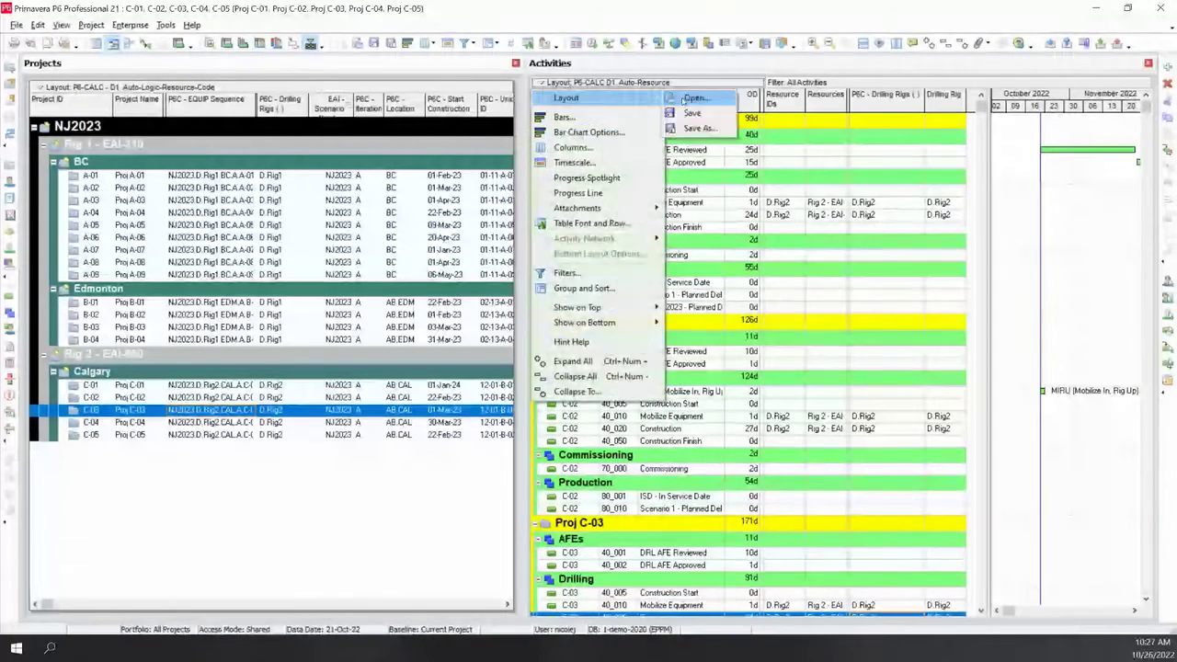
{"action": "left_click", "coordinate": [695, 98]}
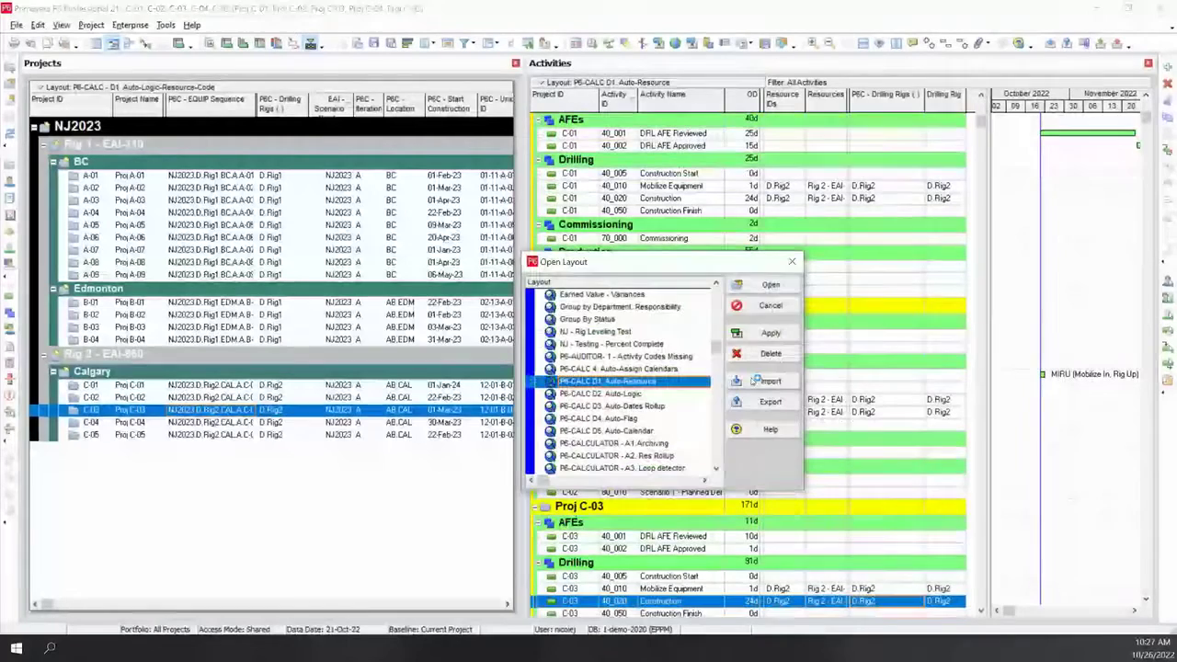
{"action": "left_click", "coordinate": [667, 393]}
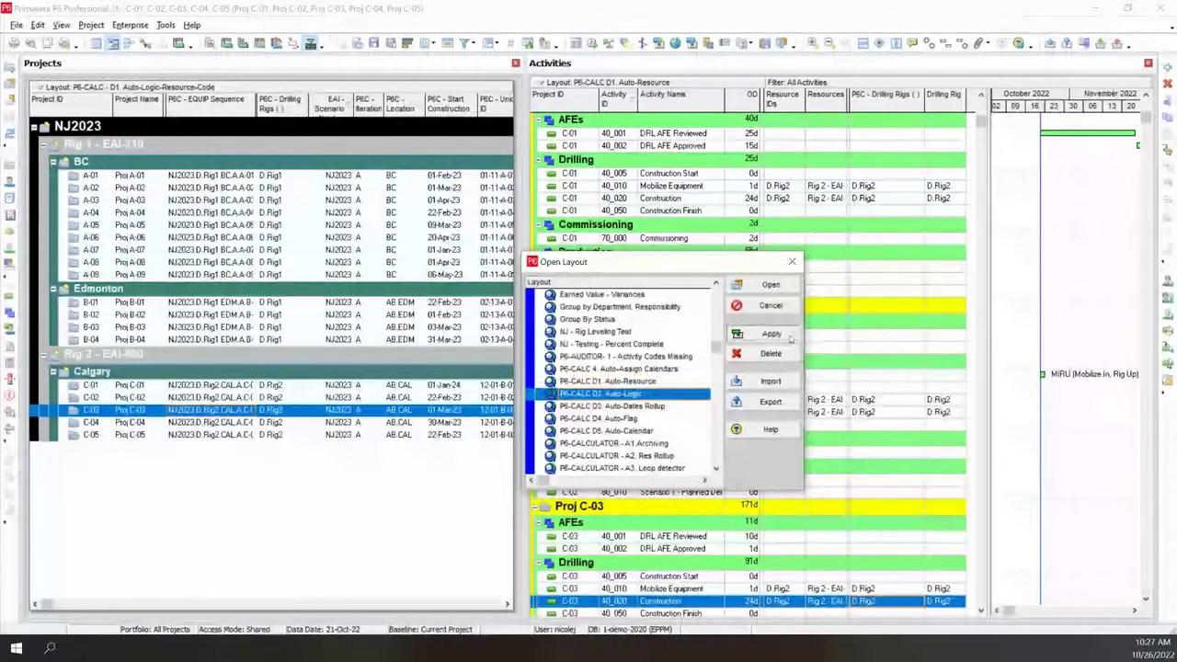
{"action": "left_click", "coordinate": [790, 284]}
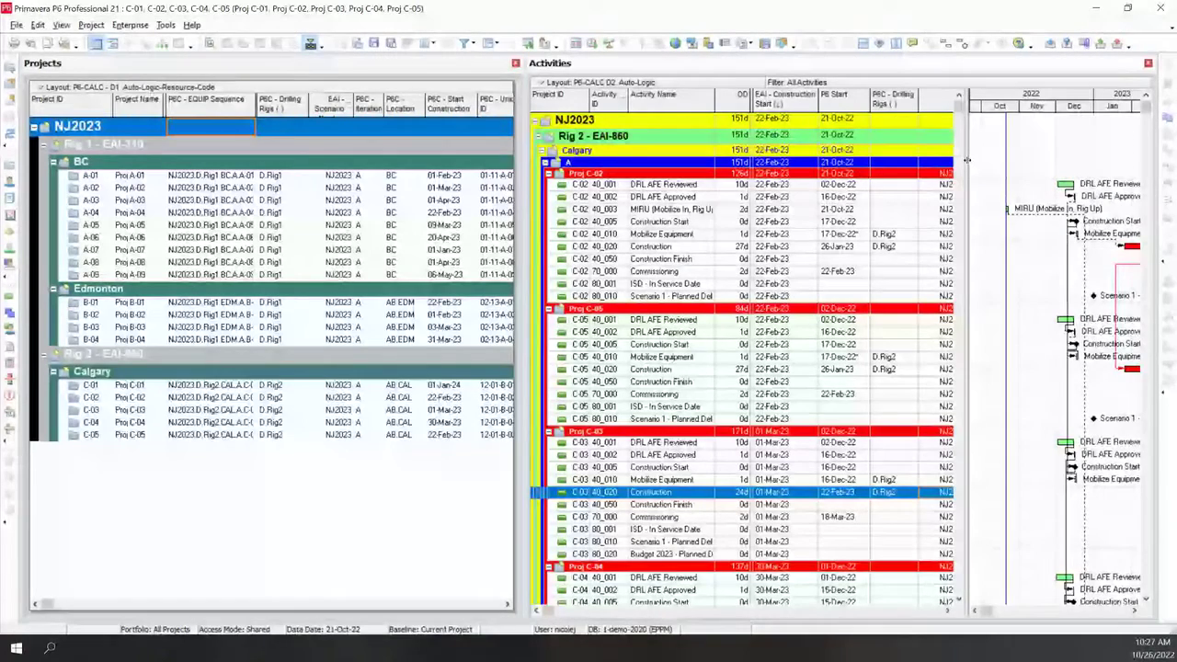
Drag the grid/Gantt divider left and scroll through the Rig 2 projects' logic-linked Construction bars
{"action": "left_click_drag", "start_coordinate": [965, 160], "coordinate": [771, 160]}
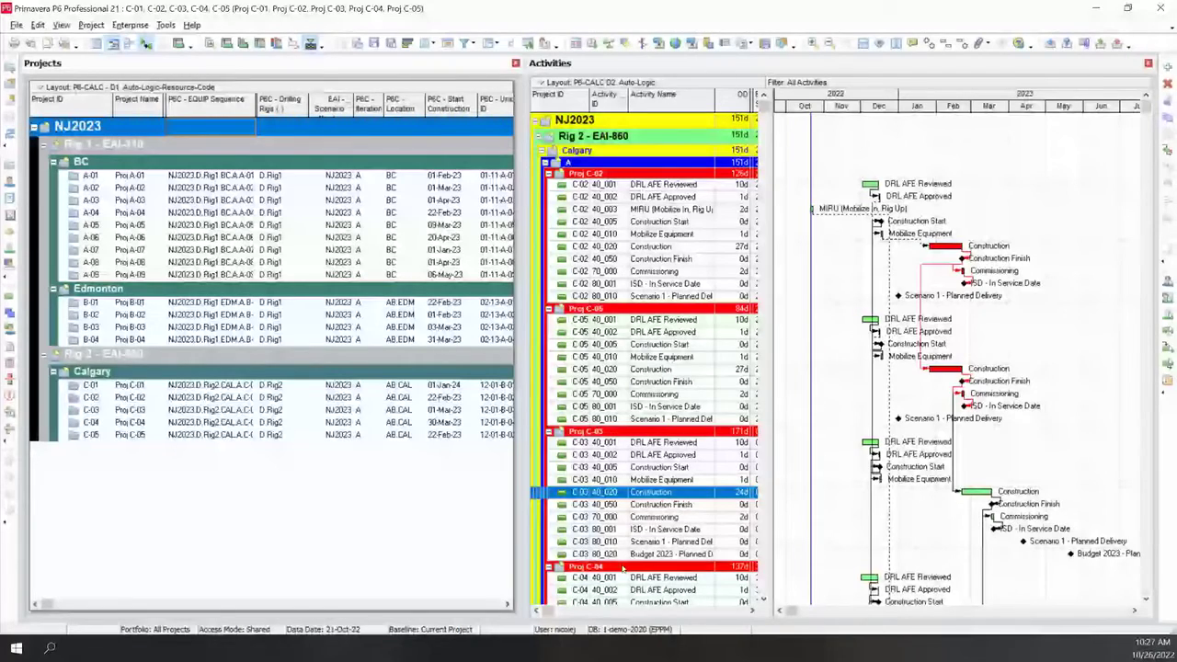
{"action": "scroll", "coordinate": [618, 571], "scroll_direction": "down", "scroll_amount": 1}
{"action": "scroll", "coordinate": [614, 572], "scroll_direction": "down", "scroll_amount": 4}
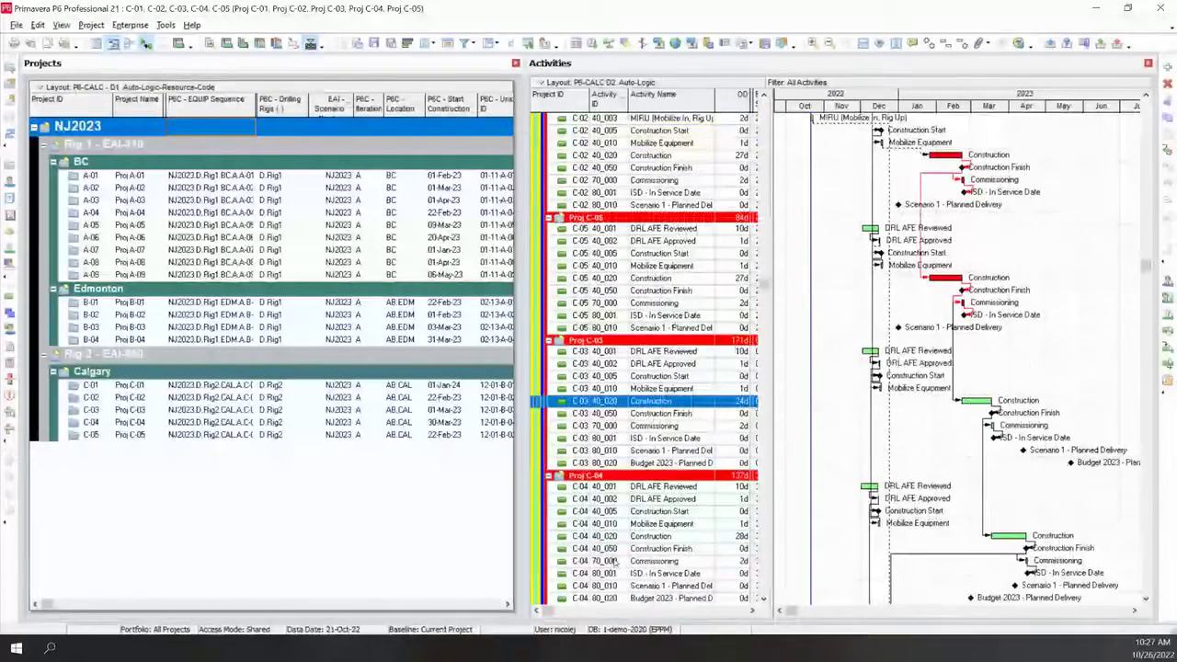
{"action": "scroll", "coordinate": [621, 515], "scroll_direction": "down", "scroll_amount": 3}
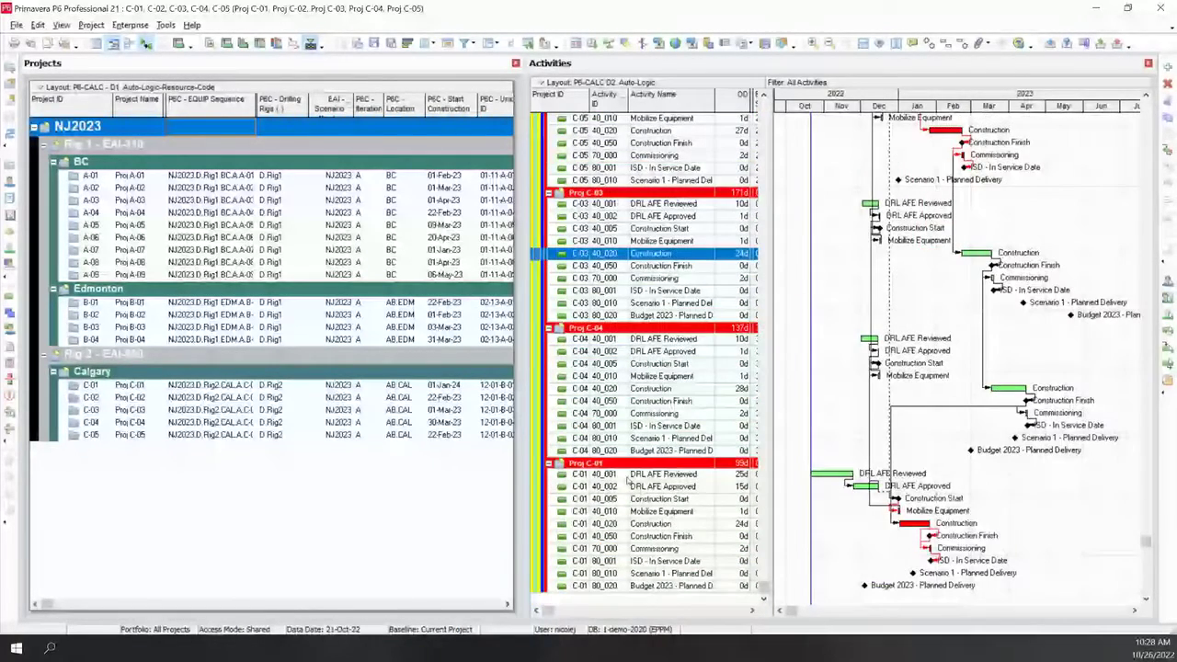
{"action": "scroll", "coordinate": [629, 479], "scroll_direction": "up", "scroll_amount": 3}
{"action": "scroll", "coordinate": [629, 480], "scroll_direction": "up", "scroll_amount": 4}
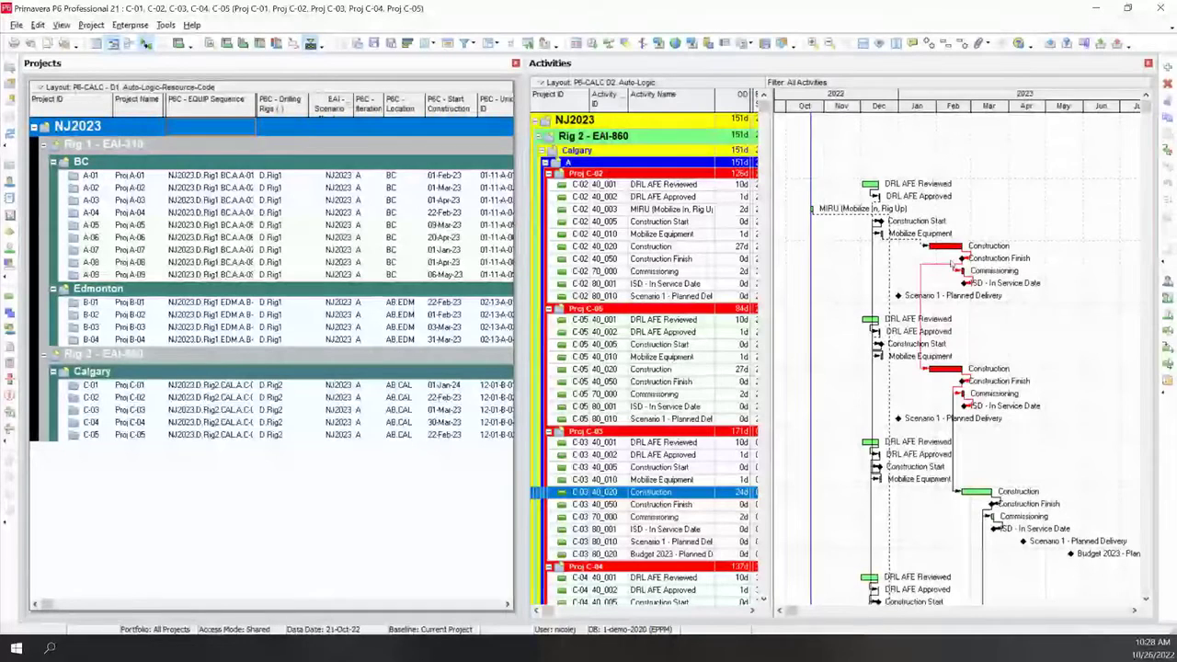
{"action": "scroll", "coordinate": [956, 349], "scroll_direction": "down", "scroll_amount": 2}
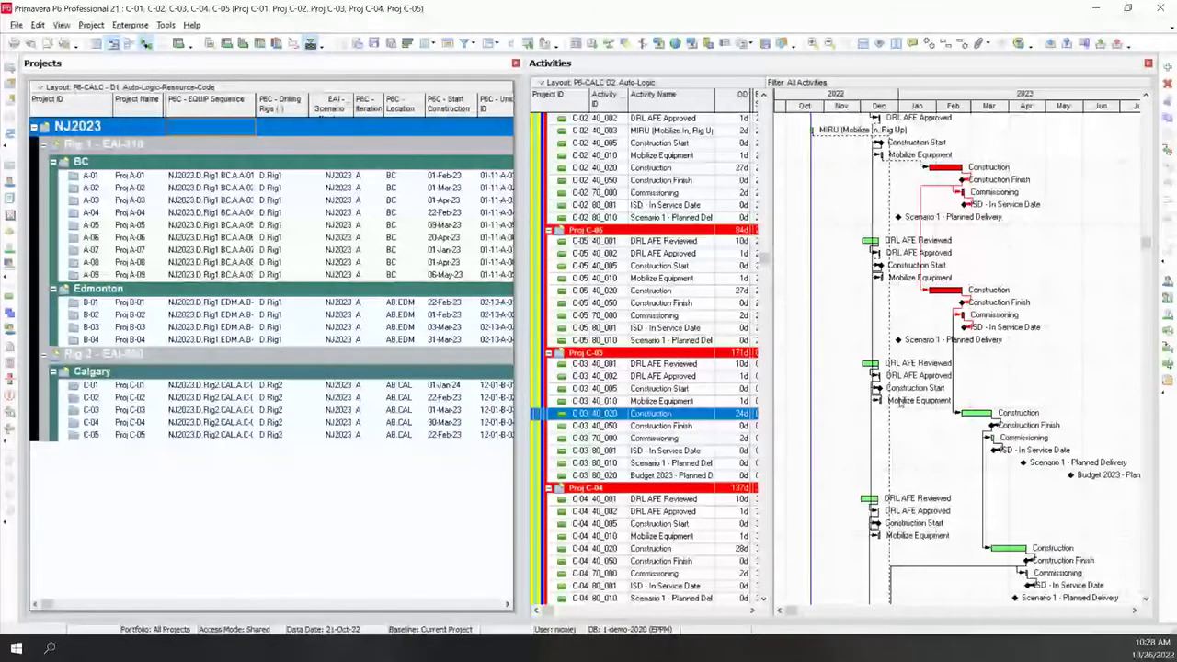
{"action": "scroll", "coordinate": [900, 416], "scroll_direction": "up", "scroll_amount": 1}
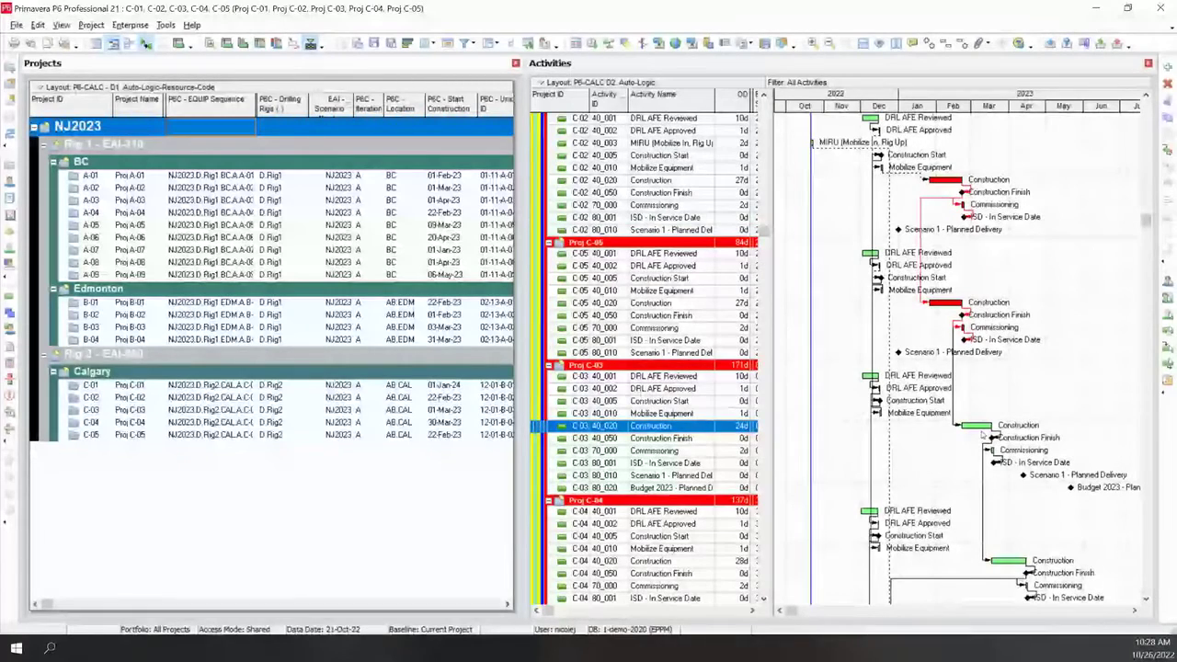
{"action": "scroll", "coordinate": [900, 415], "scroll_direction": "up", "scroll_amount": 5}
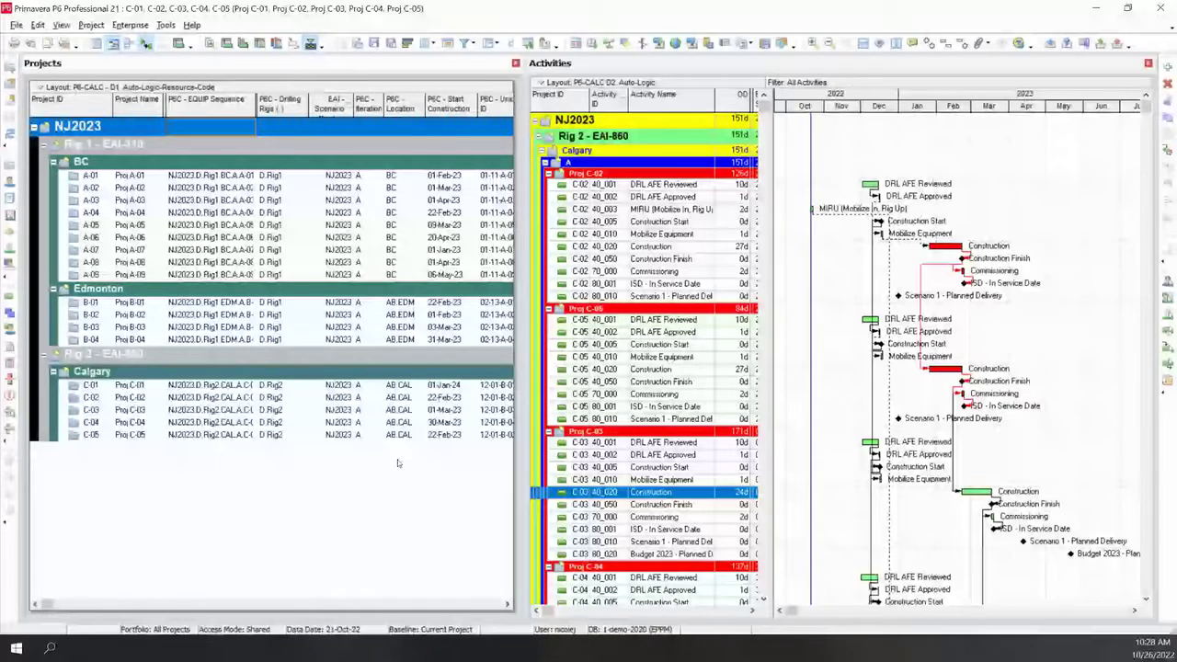
Sort projects by PBC - Start Construction and set C-02's construction start to 01-Mar-24
{"action": "left_click", "coordinate": [440, 387]}
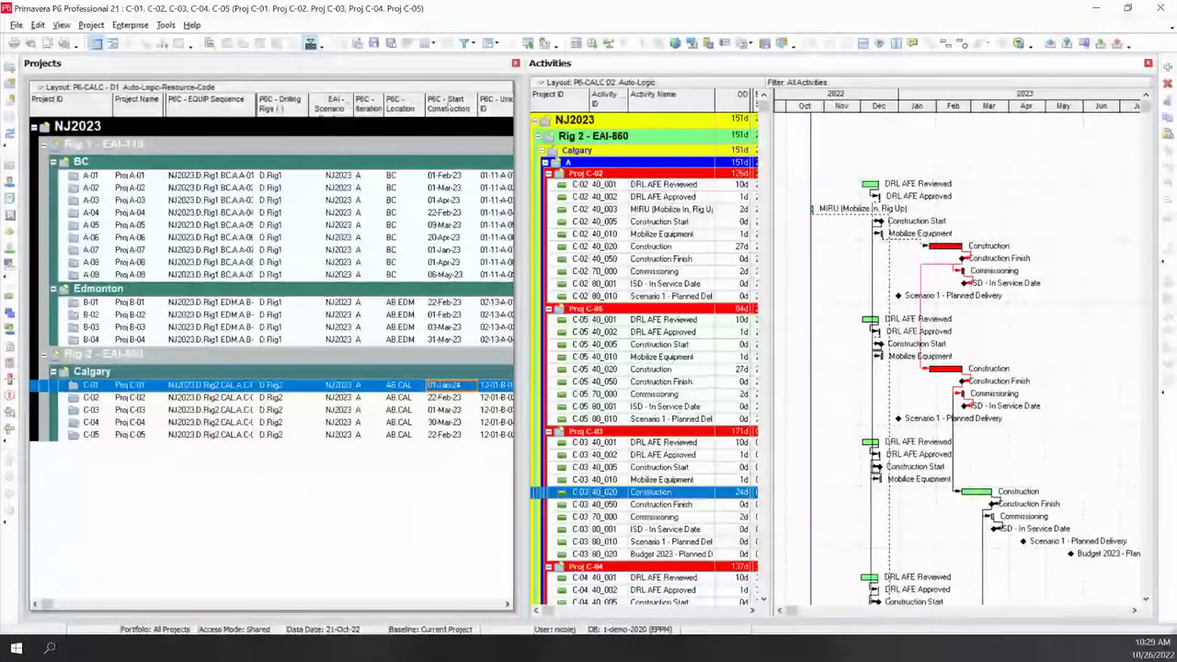
{"action": "left_click", "coordinate": [448, 106]}
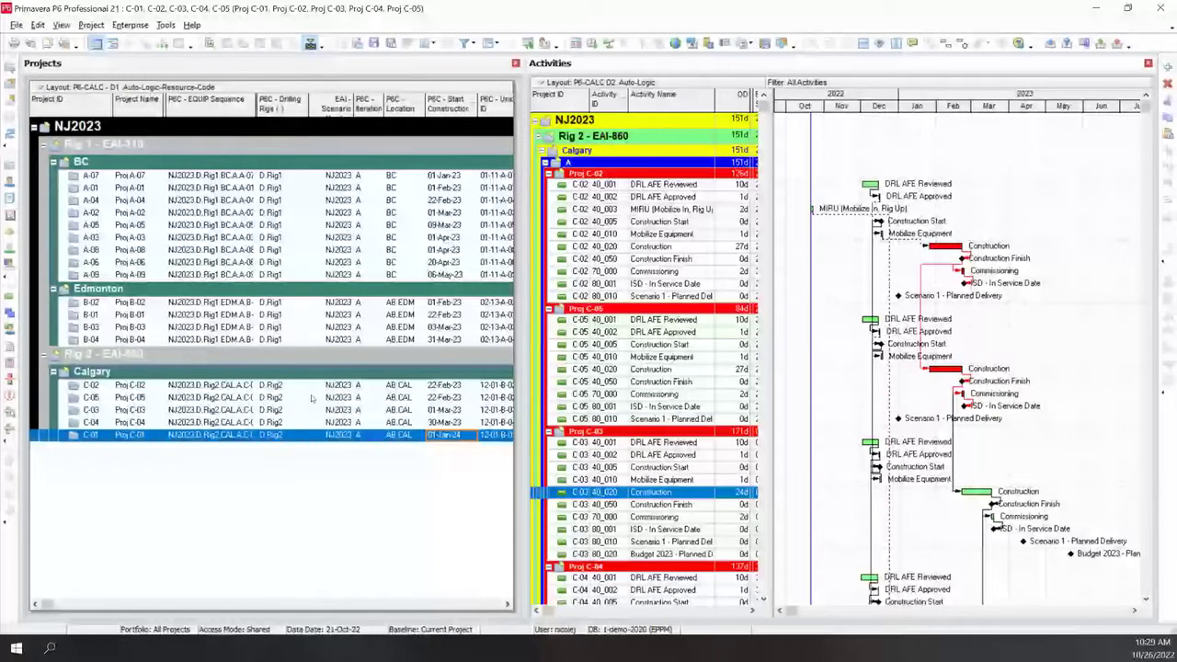
{"action": "left_click", "coordinate": [452, 385]}
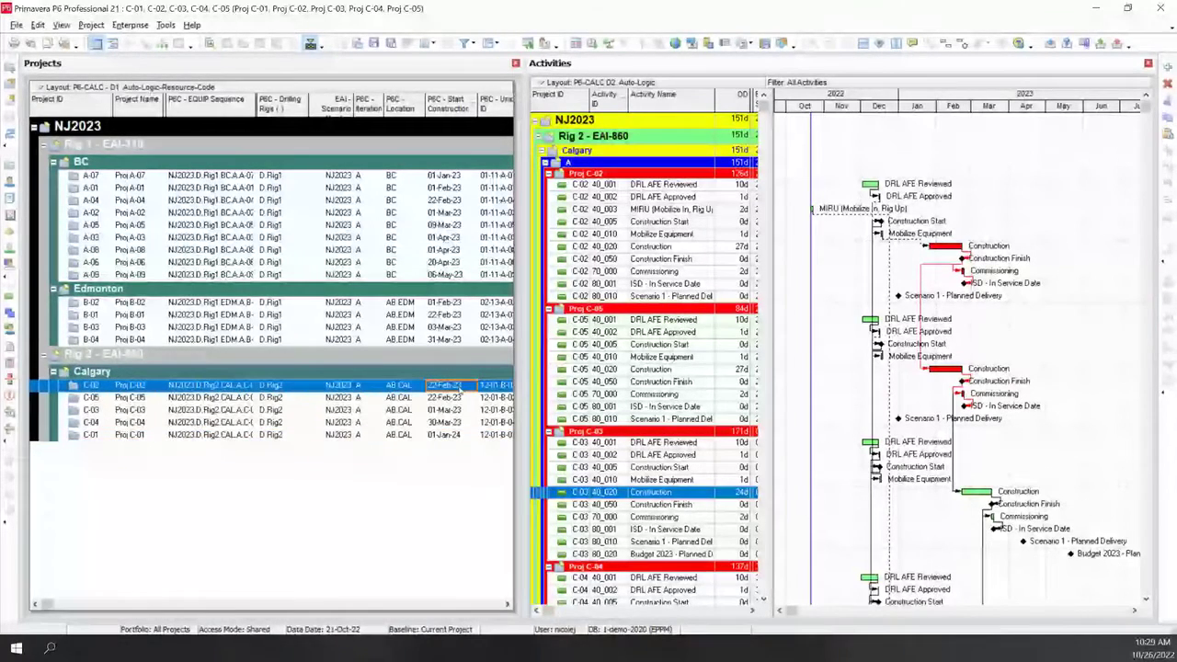
{"action": "left_click", "coordinate": [469, 387]}
{"action": "left_click", "coordinate": [470, 386]}
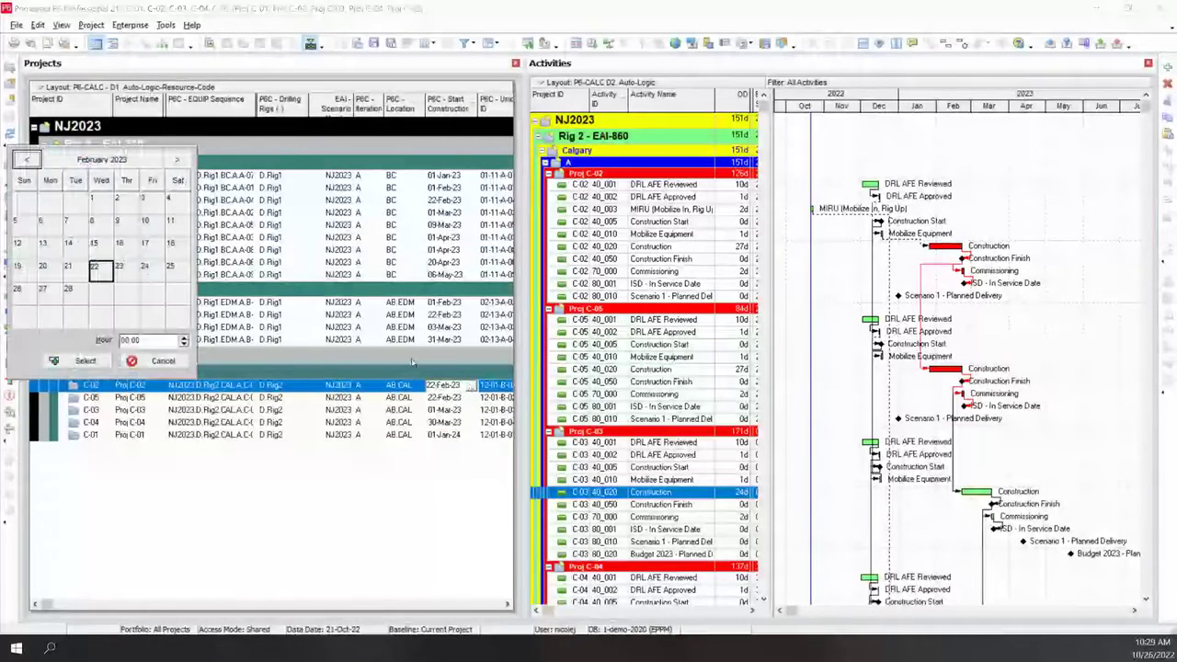
{"action": "left_click", "coordinate": [116, 160]}
{"action": "left_click", "coordinate": [176, 159]}
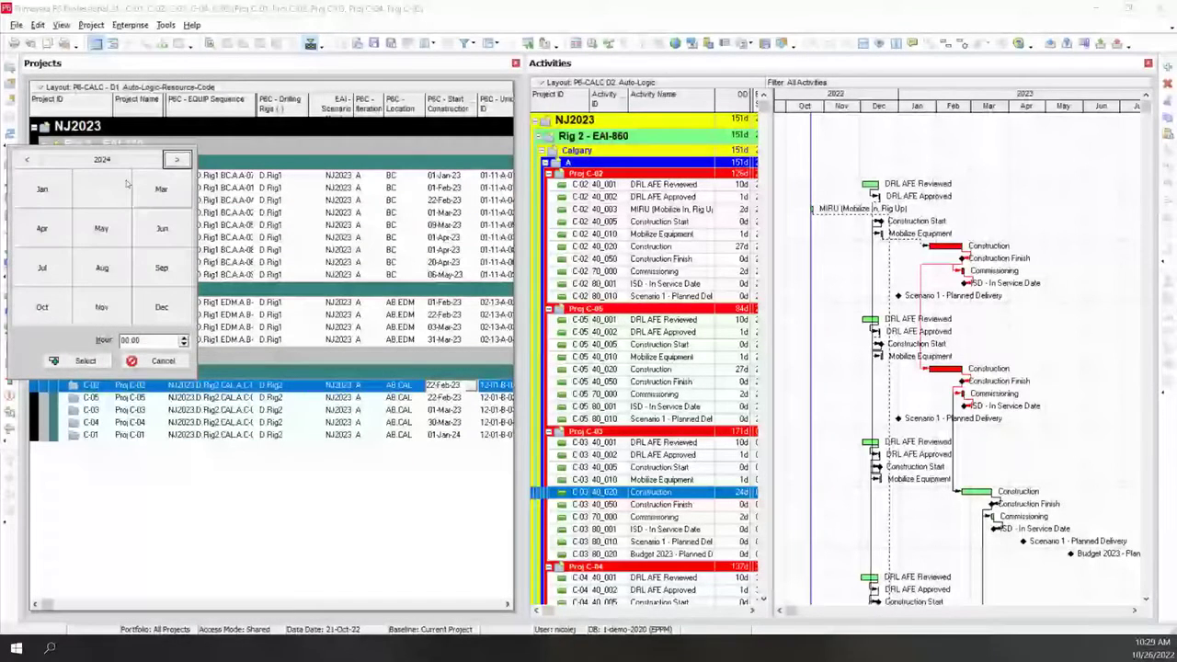
{"action": "left_click", "coordinate": [162, 191]}
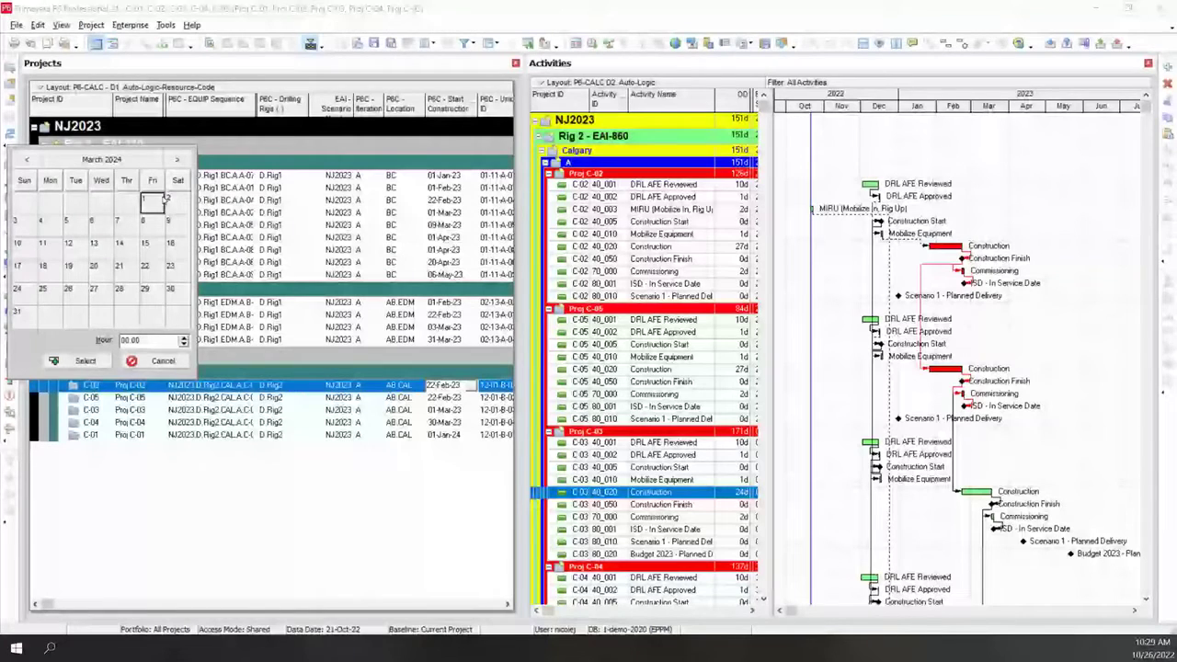
{"action": "left_click", "coordinate": [143, 204]}
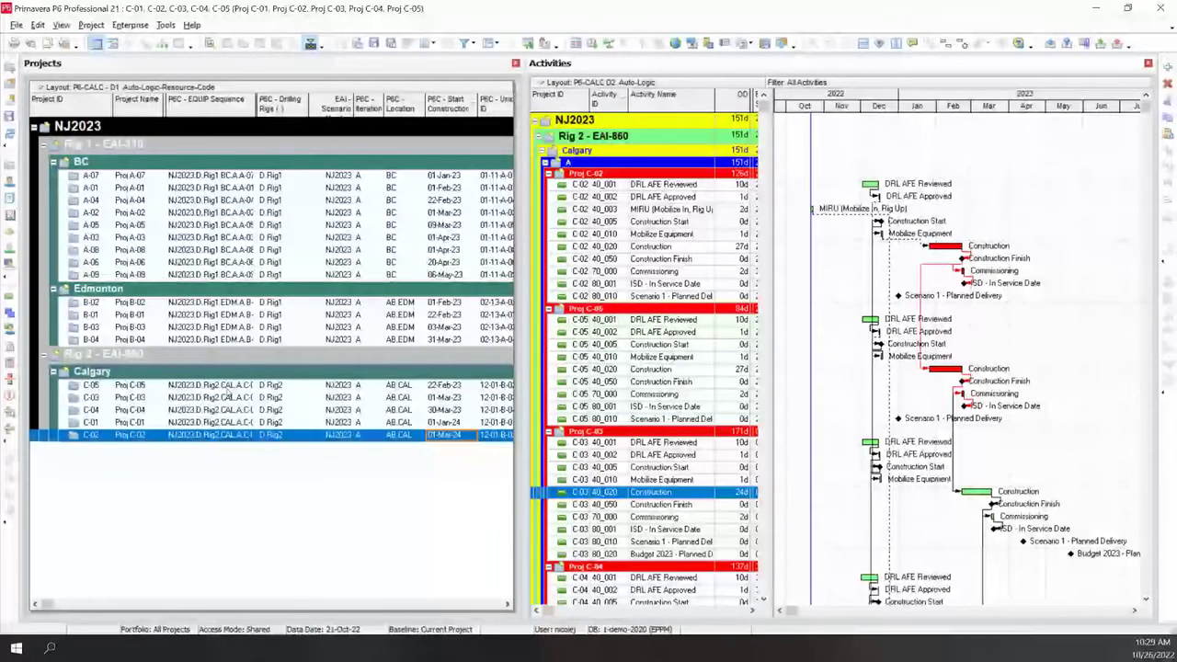
Set C-03's construction start date to 01-Jan-23 using the date picker
{"action": "left_click", "coordinate": [454, 398]}
{"action": "left_click", "coordinate": [454, 401]}
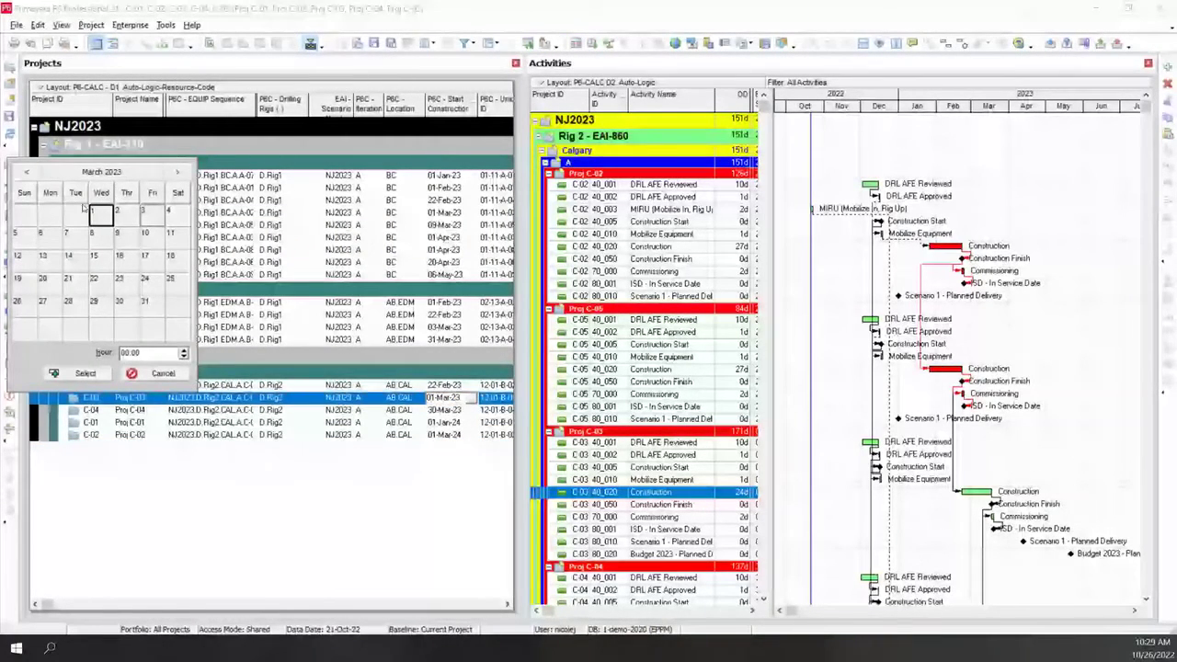
{"action": "left_click", "coordinate": [28, 171]}
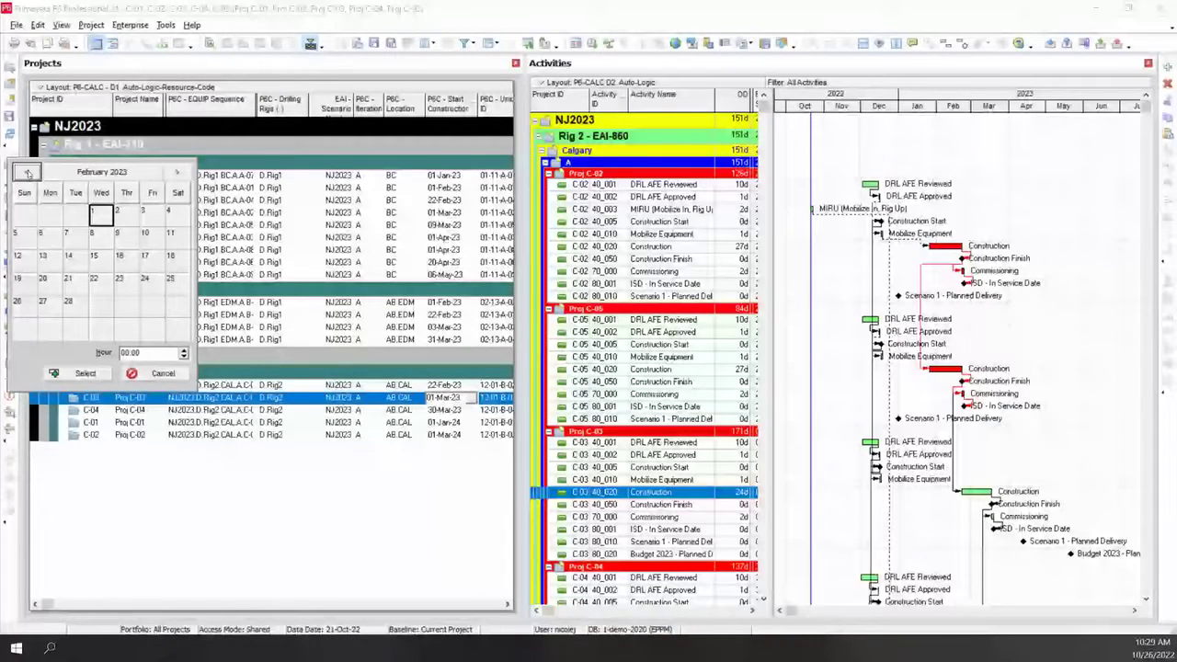
{"action": "left_click", "coordinate": [28, 171]}
{"action": "left_click", "coordinate": [85, 373]}
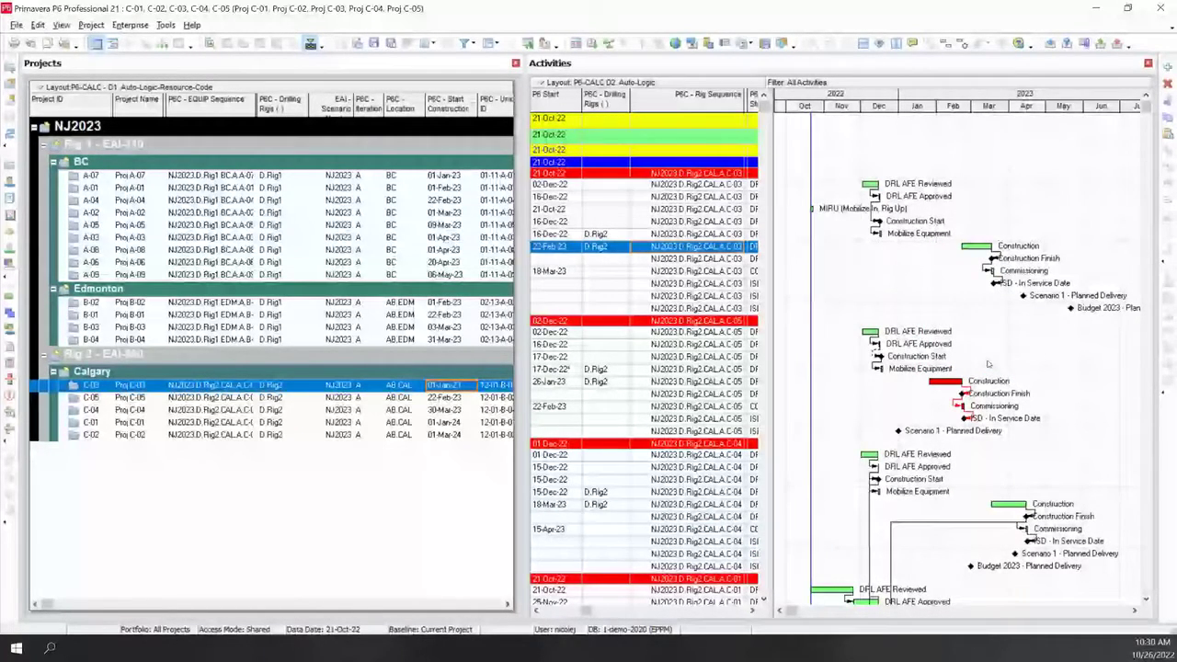
Bring the Project ID and Activity ID columns back into view, showing C-03, C-05, C-04, C-01 order
{"action": "left_click", "coordinate": [549, 610]}
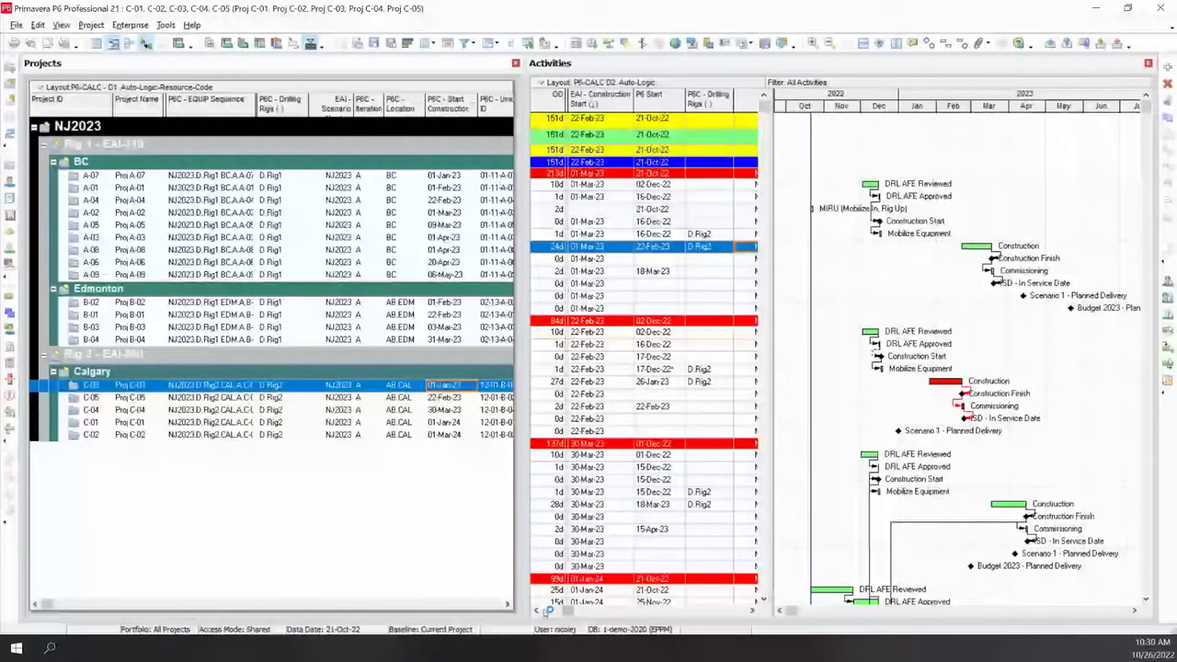
{"action": "left_click", "coordinate": [537, 611]}
{"action": "left_click", "coordinate": [538, 611]}
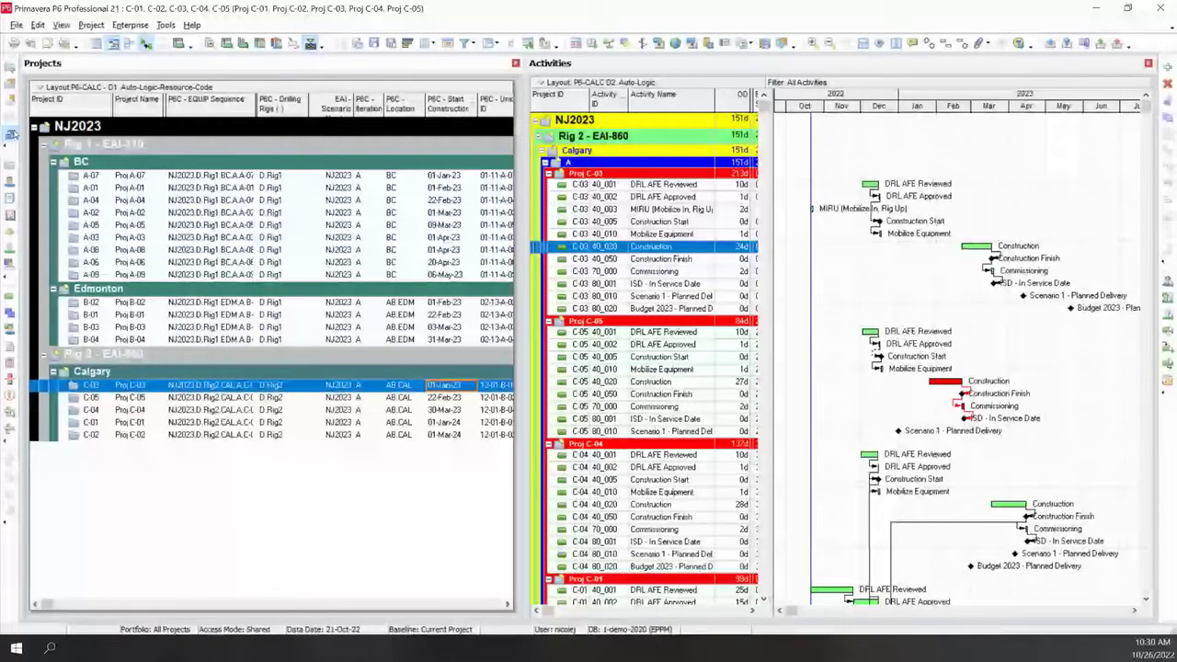
{"action": "left_click", "coordinate": [11, 134]}
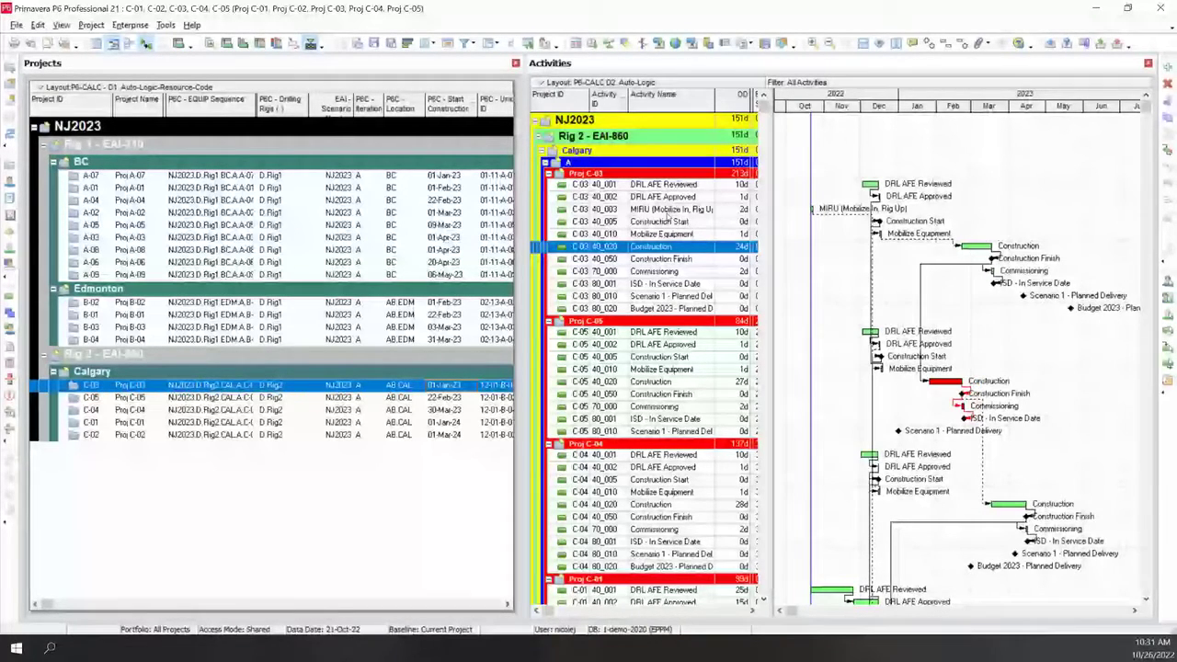
{"action": "left_click", "coordinate": [665, 209]}
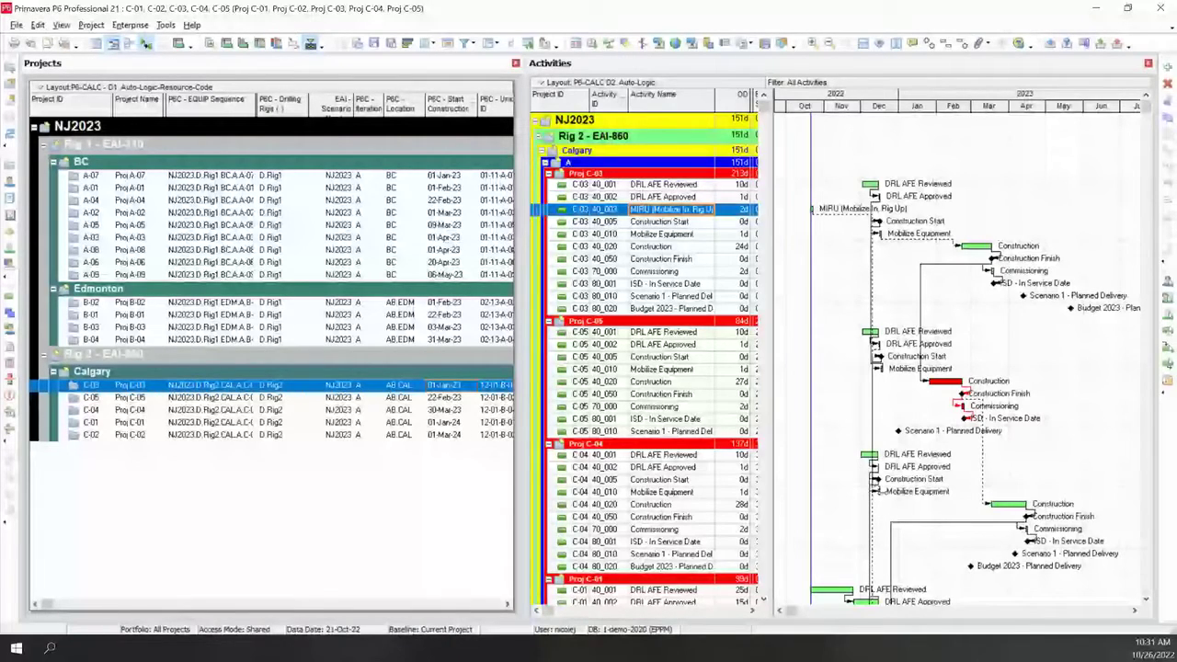
Open the WBS details and review the C-05, C-04 and C-01 bands of the Rig 2 Calgary view
{"action": "scroll", "coordinate": [765, 304], "scroll_direction": "down", "scroll_amount": 2}
{"action": "scroll", "coordinate": [766, 303], "scroll_direction": "up", "scroll_amount": 2}
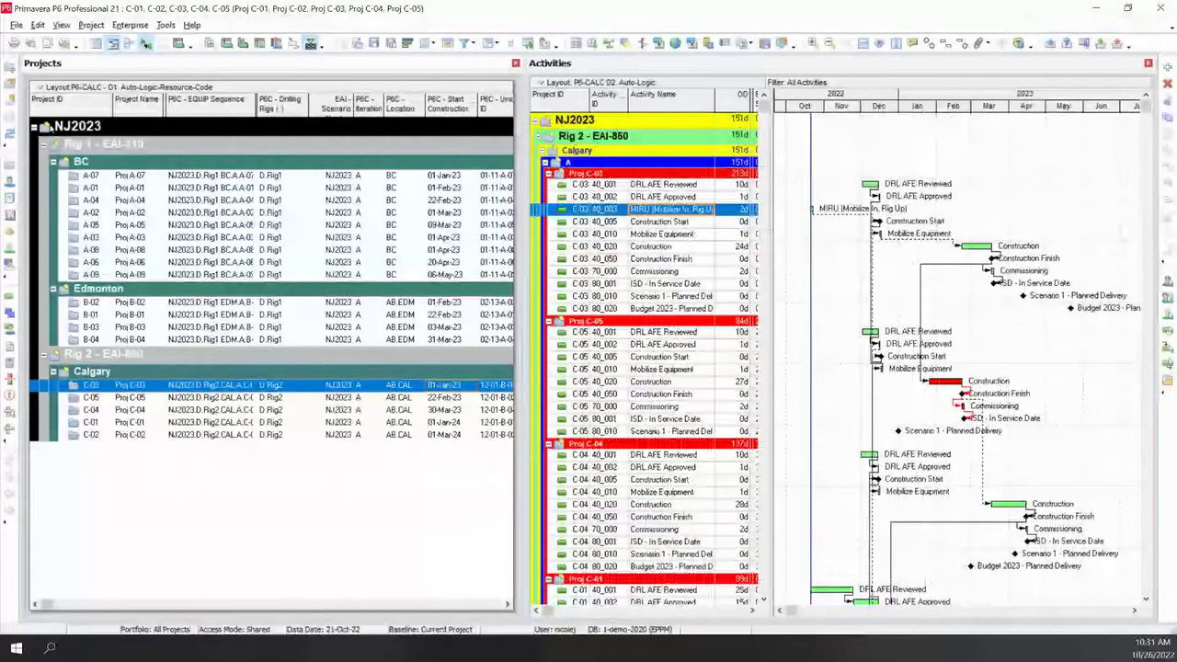
{"action": "double_click", "coordinate": [928, 264]}
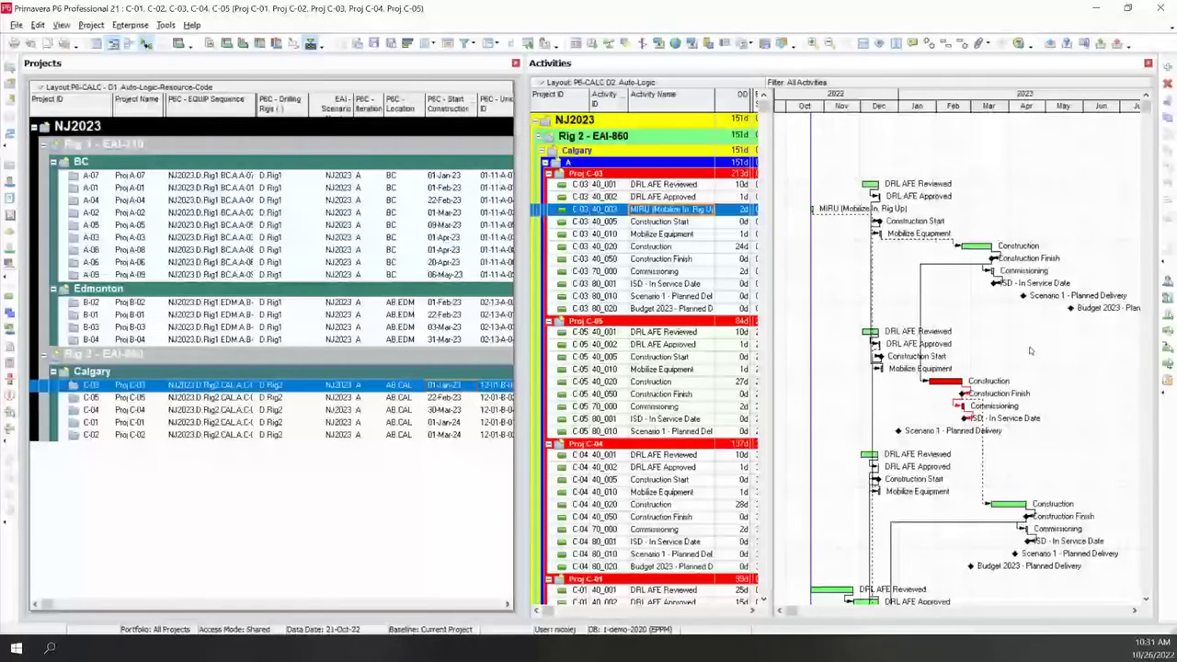
{"action": "scroll", "coordinate": [829, 336], "scroll_direction": "down", "scroll_amount": 2}
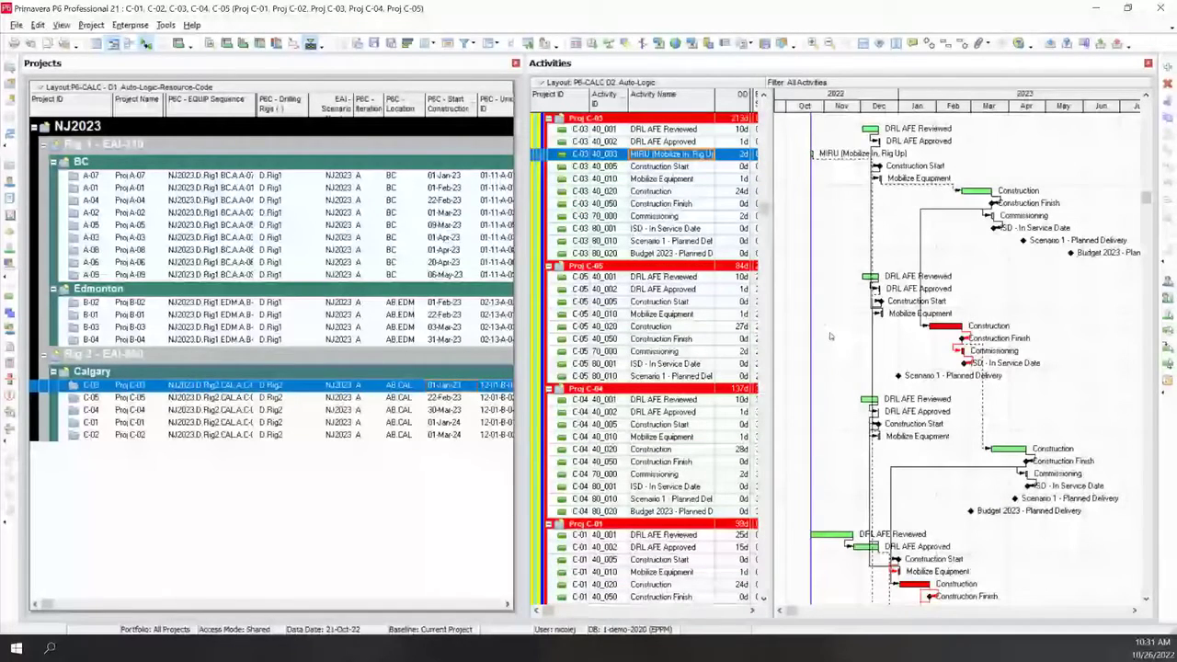
{"action": "scroll", "coordinate": [829, 332], "scroll_direction": "down", "scroll_amount": 2}
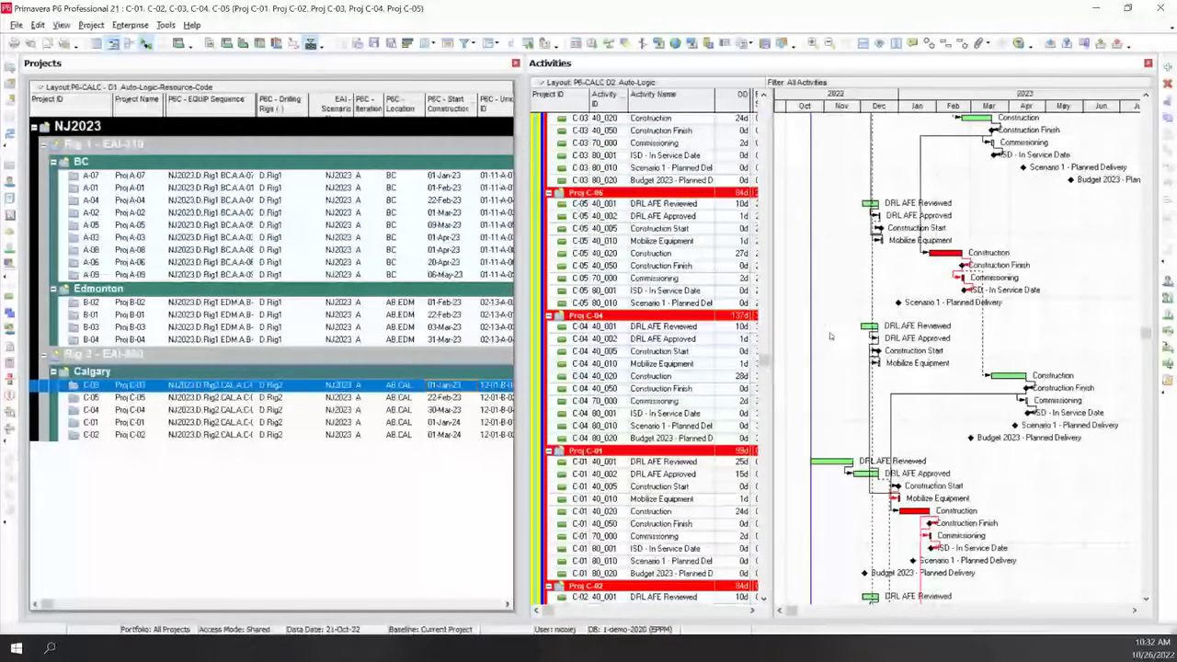
{"action": "scroll", "coordinate": [829, 332], "scroll_direction": "down", "scroll_amount": 1}
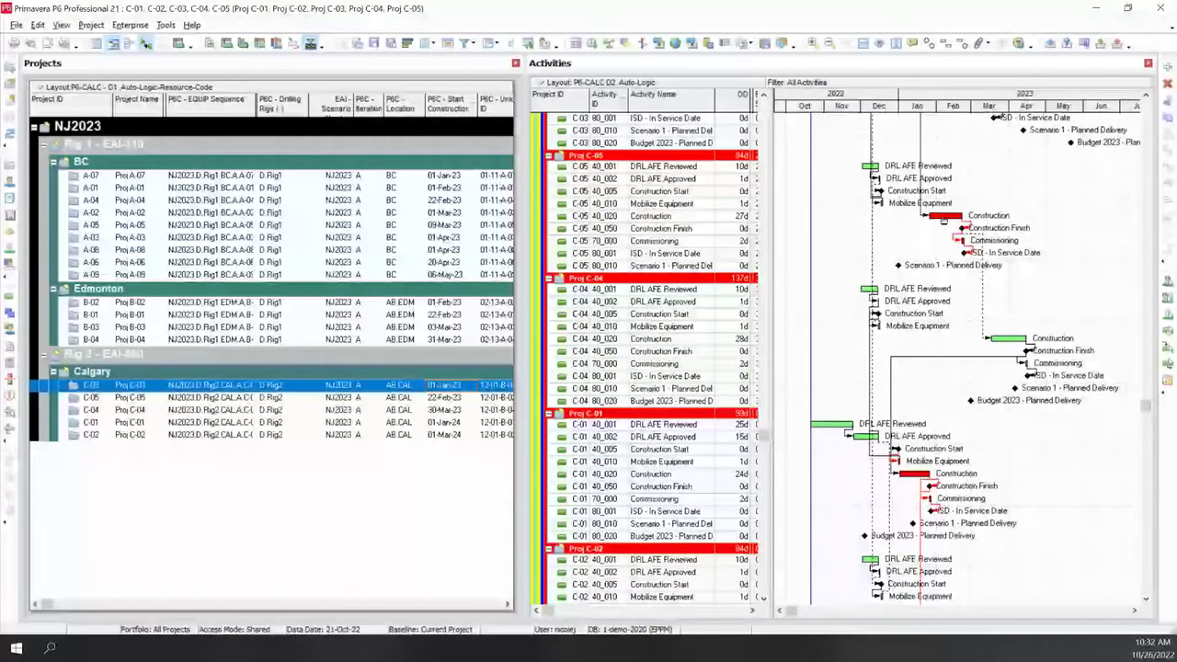
{"action": "scroll", "coordinate": [942, 222], "scroll_direction": "down", "scroll_amount": 2}
{"action": "scroll", "coordinate": [985, 292], "scroll_direction": "down", "scroll_amount": 1}
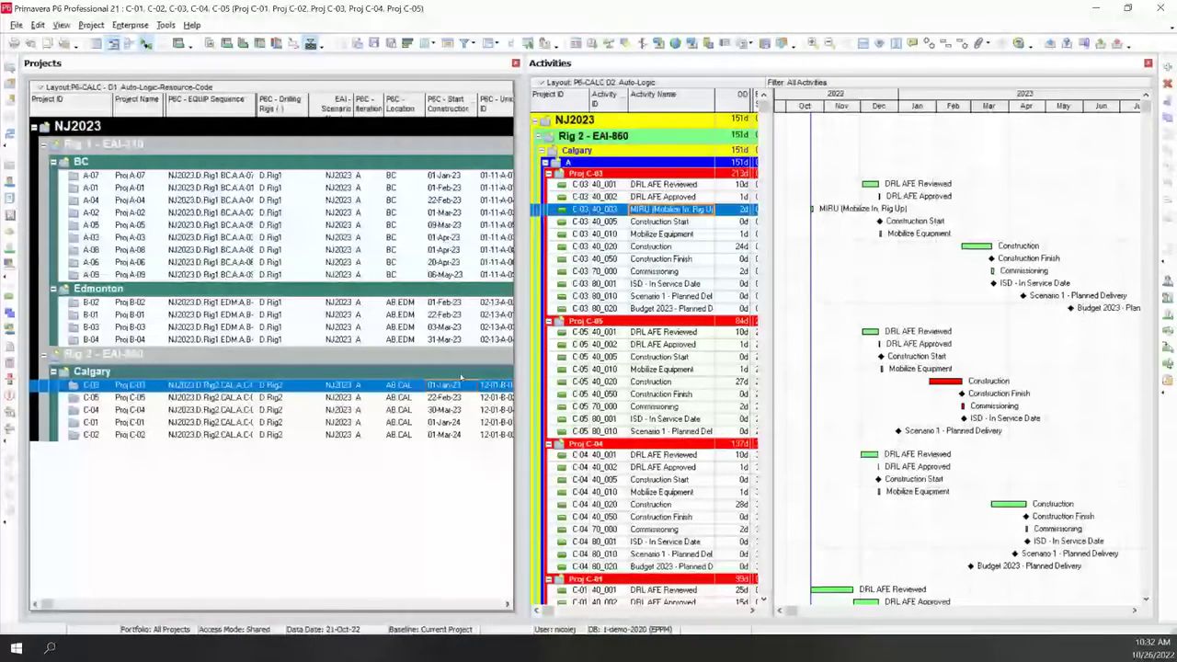
Set Proj C-02's start date to 01-Jan-23
{"action": "left_click", "coordinate": [457, 437]}
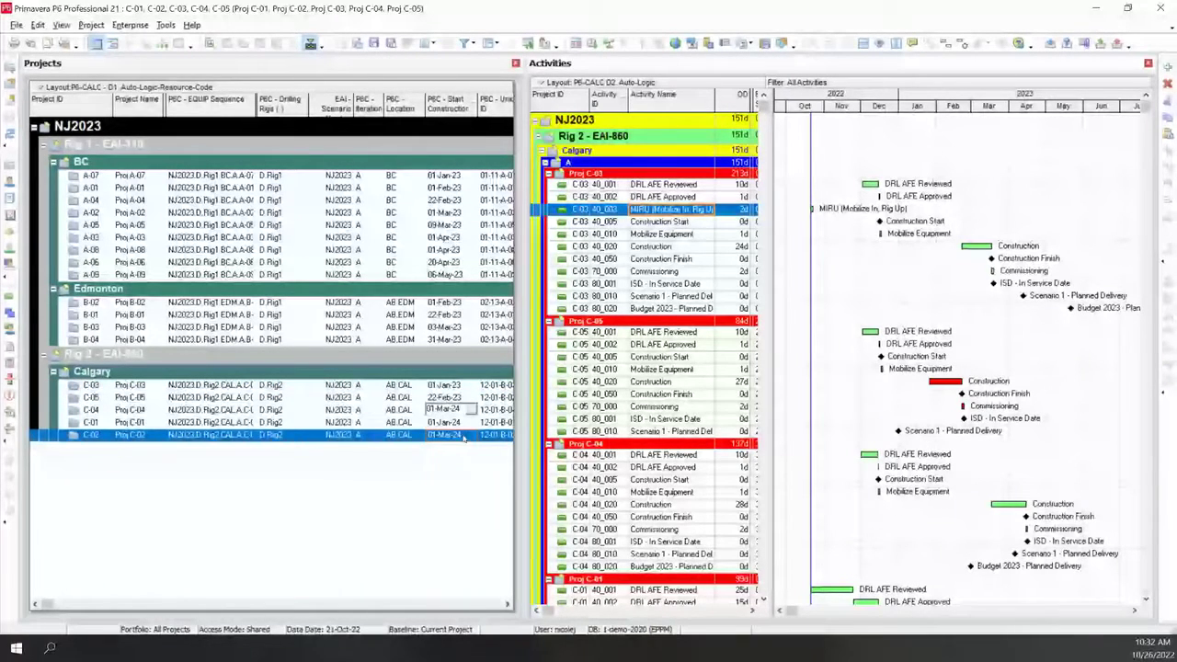
{"action": "left_click", "coordinate": [464, 438]}
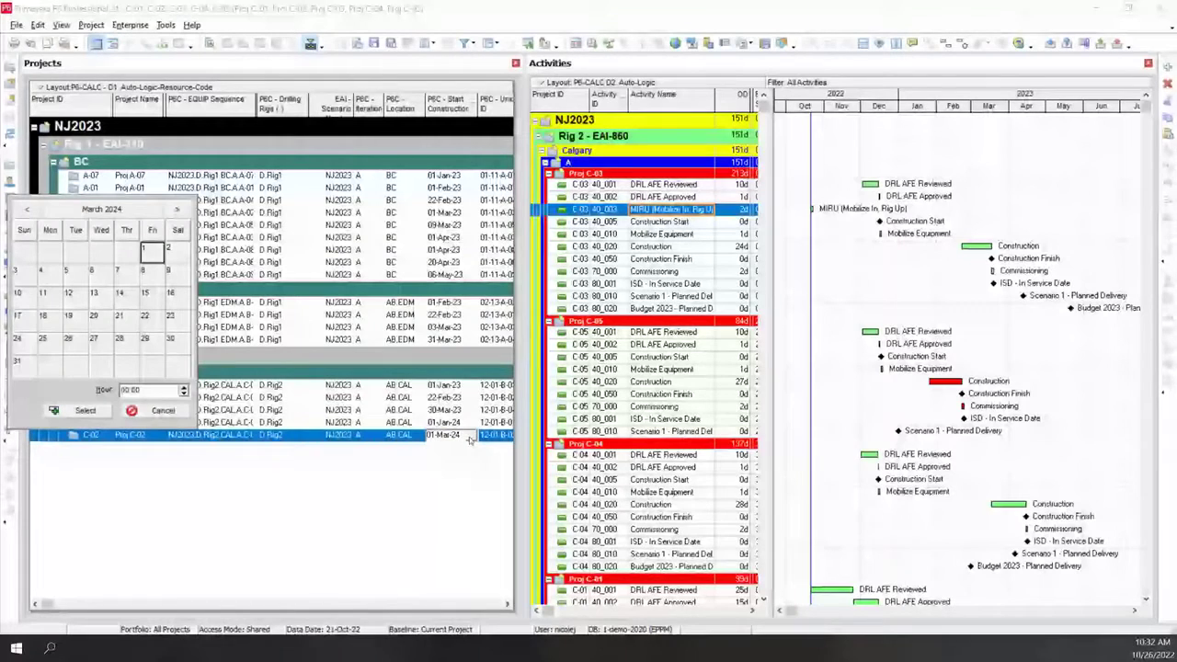
{"action": "left_click", "coordinate": [79, 210]}
{"action": "left_click", "coordinate": [27, 210]}
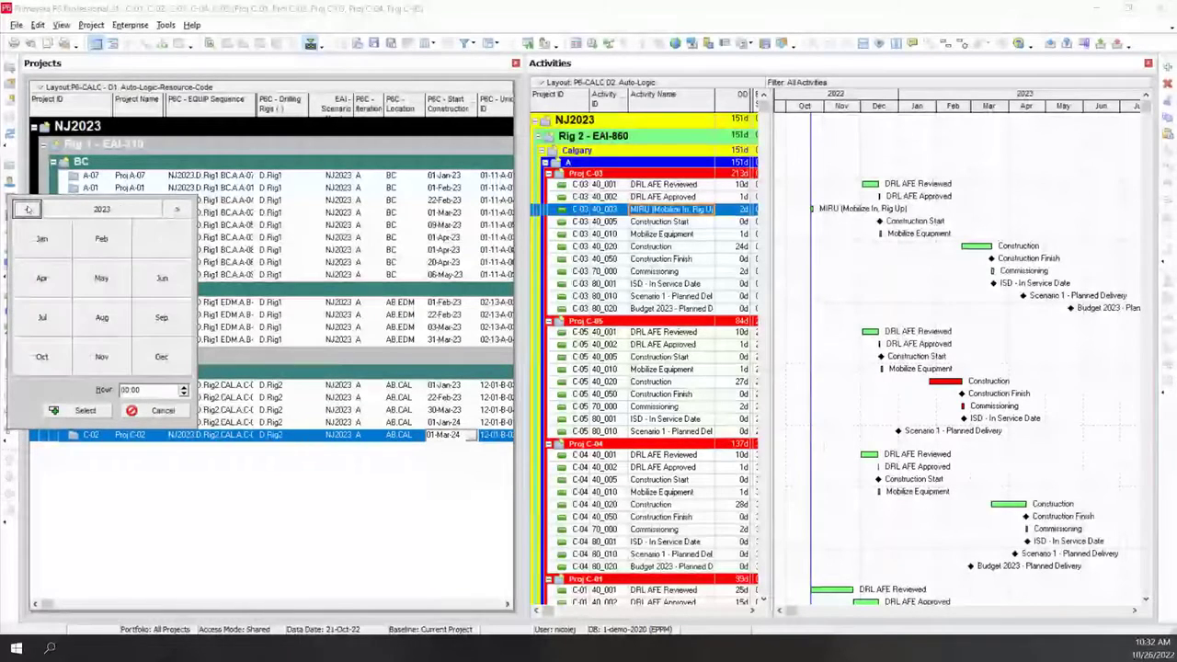
{"action": "left_click", "coordinate": [41, 240]}
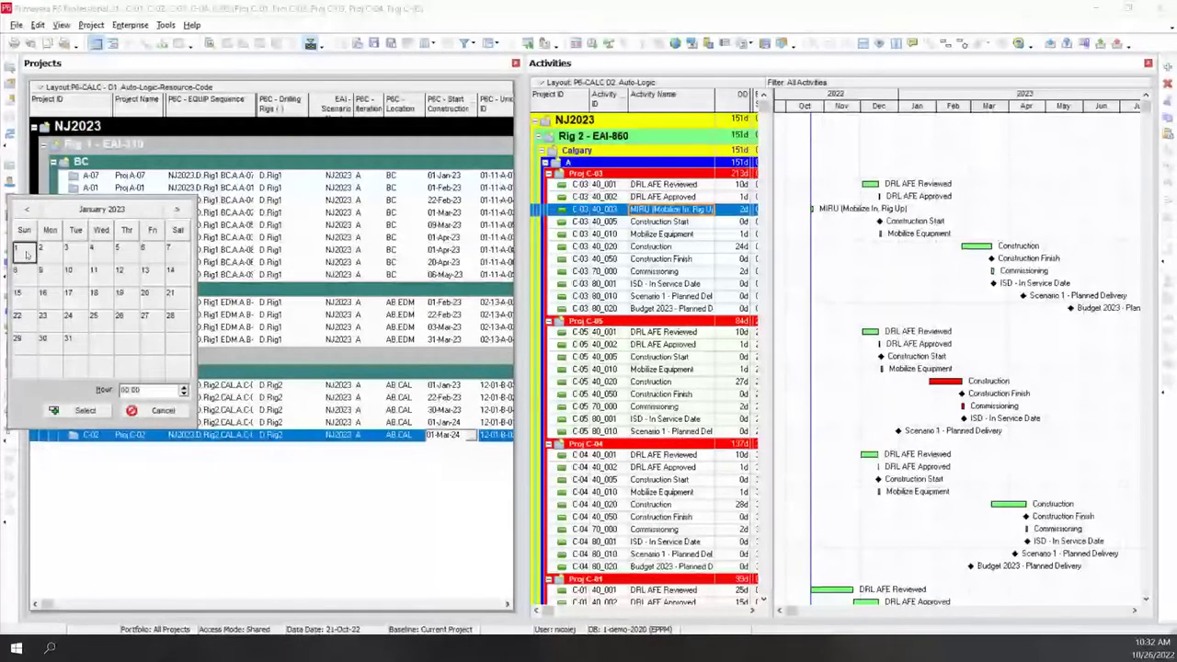
{"action": "double_click", "coordinate": [27, 251]}
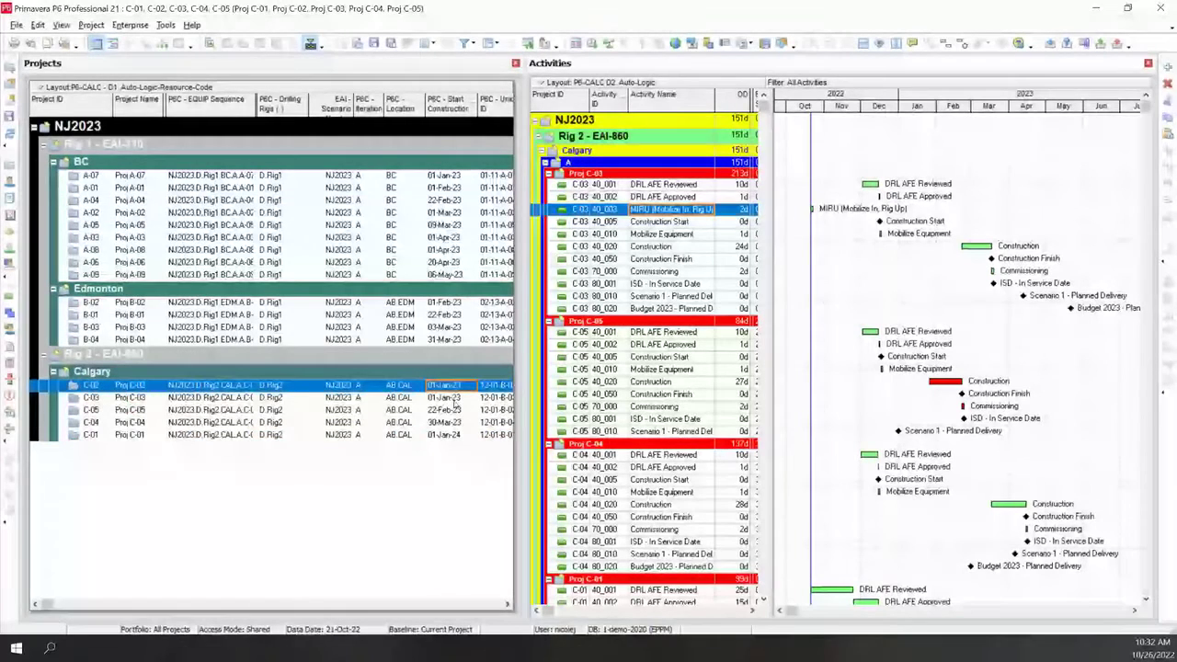
Set Proj C-03's start date to 09-Jan-23
{"action": "left_click", "coordinate": [471, 397]}
{"action": "left_click", "coordinate": [474, 397]}
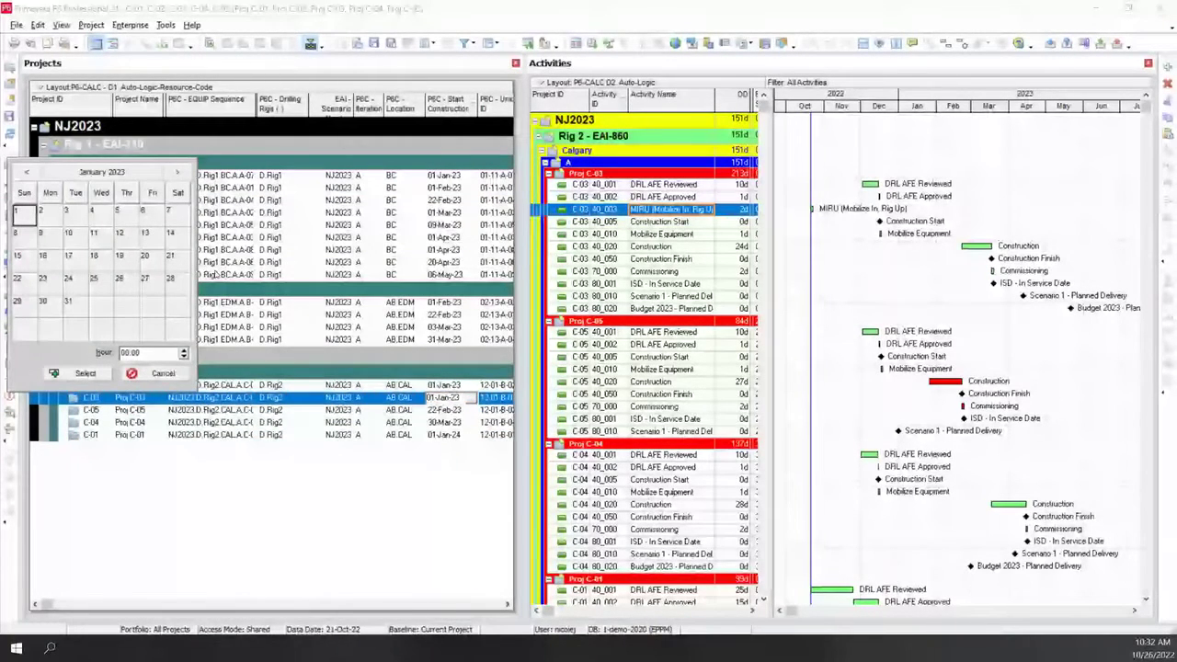
{"action": "left_click", "coordinate": [209, 274]}
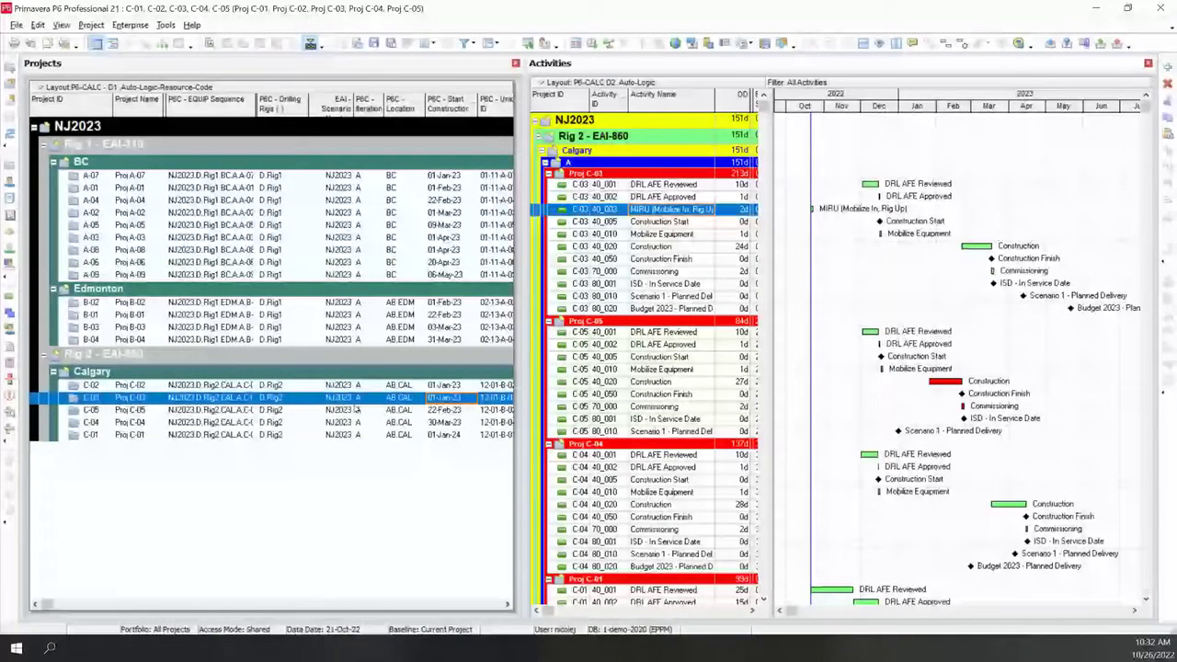
{"action": "left_click", "coordinate": [467, 400]}
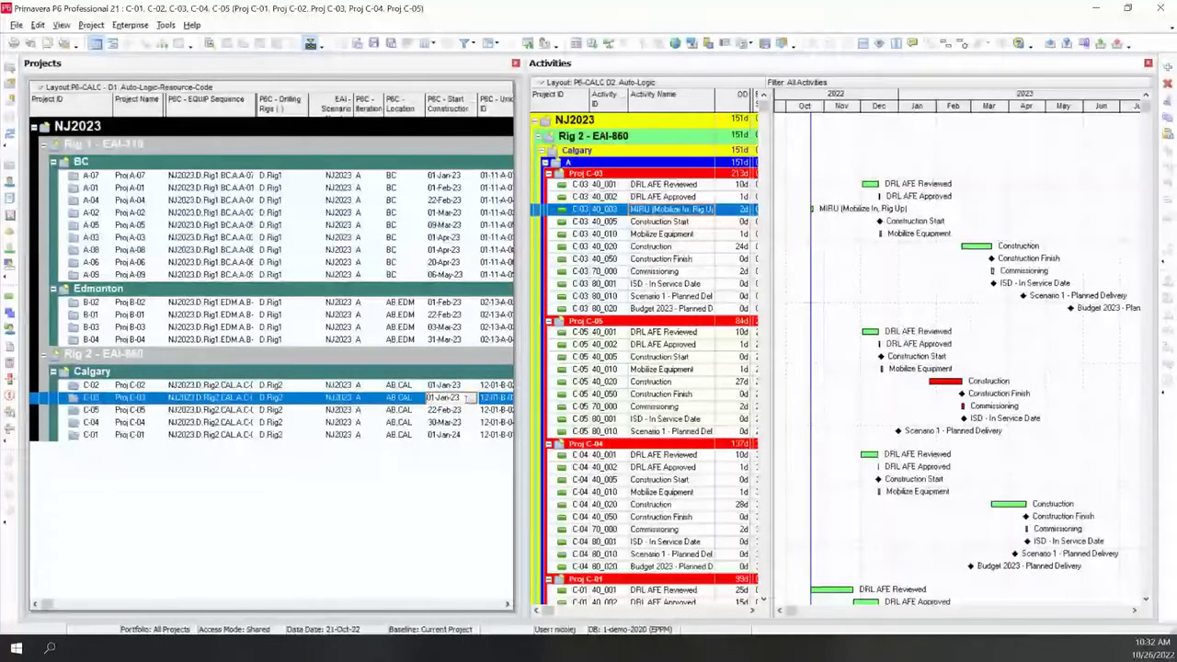
{"action": "left_click", "coordinate": [471, 398]}
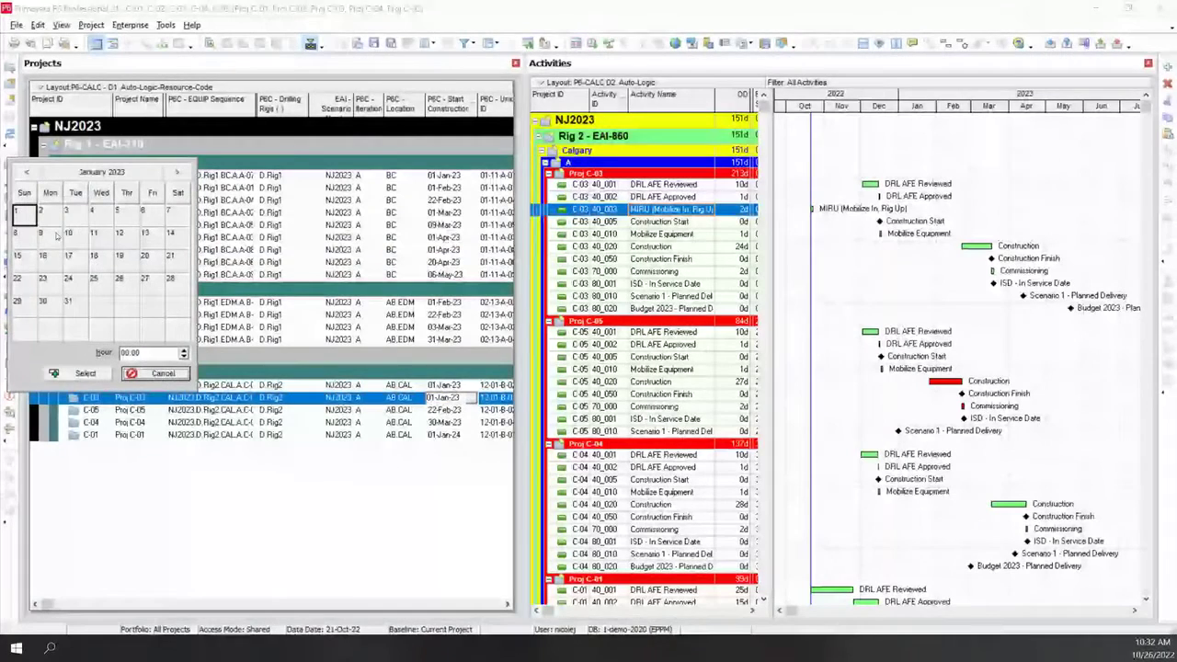
{"action": "left_click", "coordinate": [55, 234]}
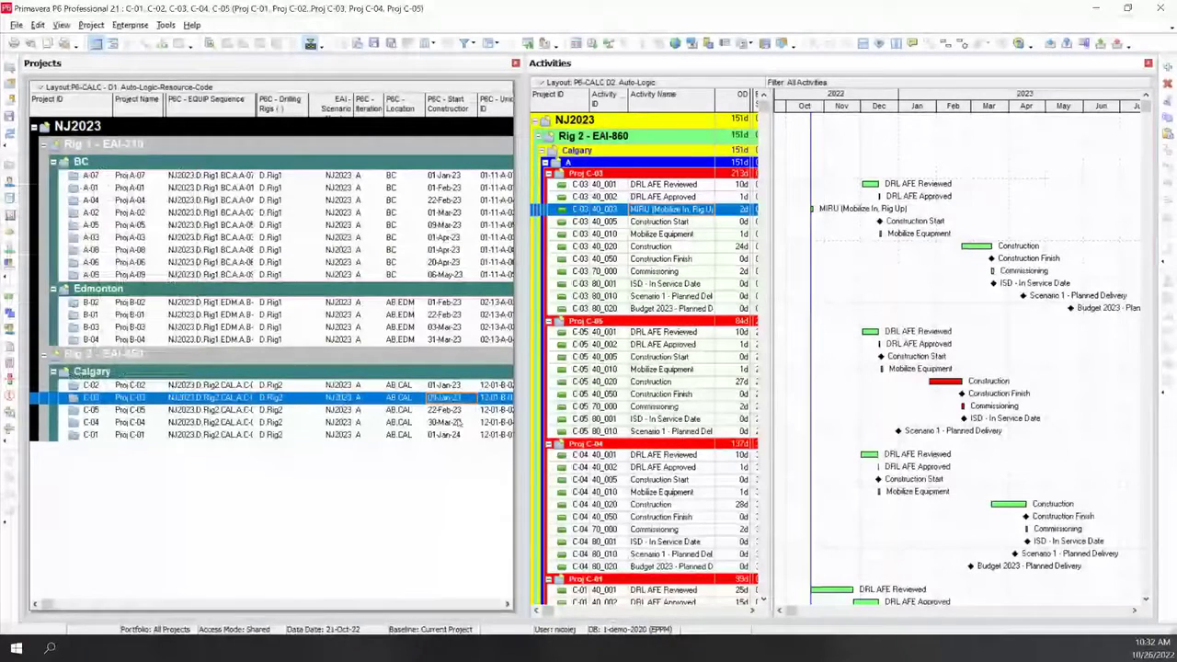
Set Proj C-01's start date to 01-Mar-23
{"action": "left_click", "coordinate": [462, 436]}
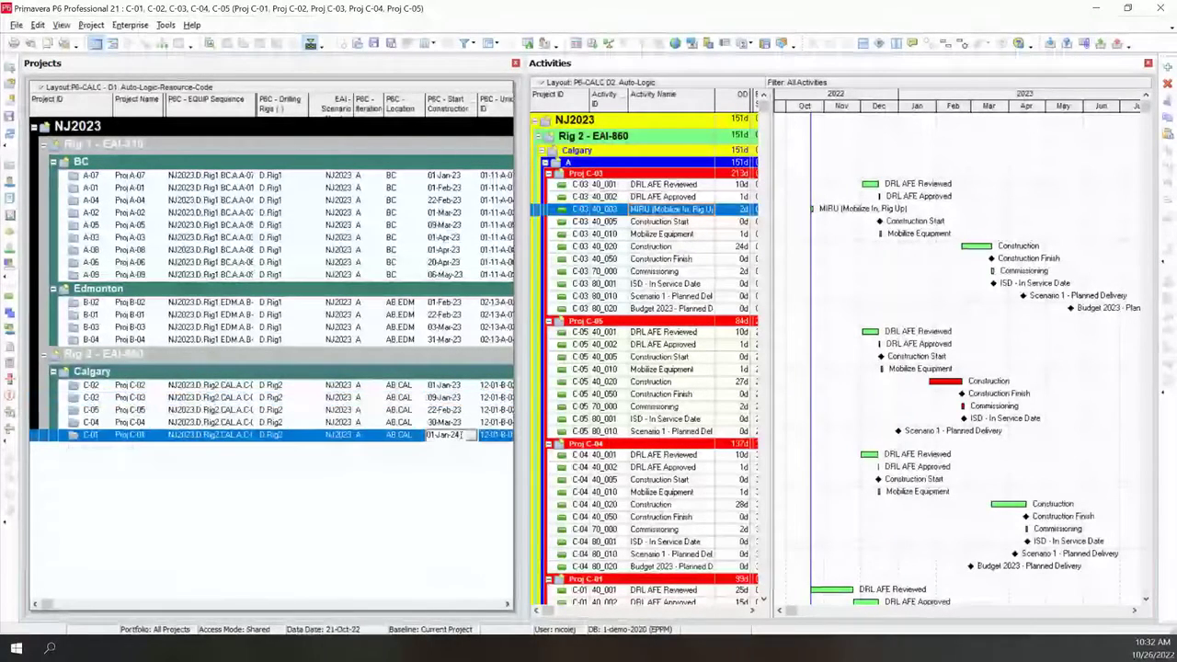
{"action": "left_click", "coordinate": [470, 435]}
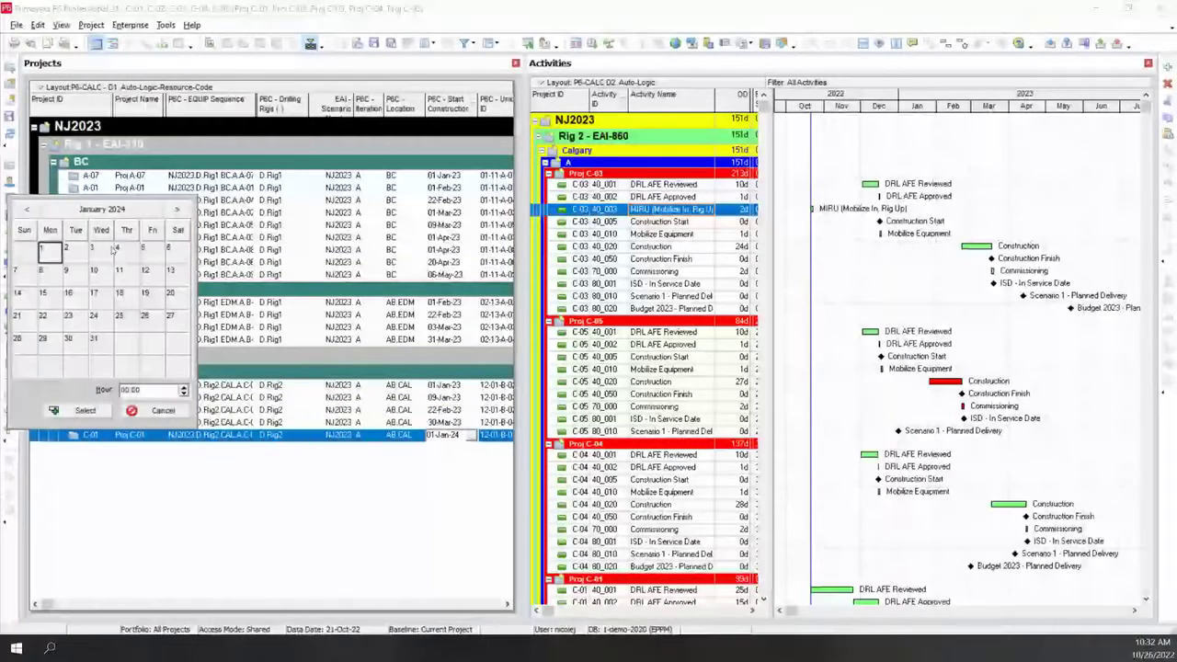
{"action": "left_click", "coordinate": [101, 209]}
{"action": "left_click", "coordinate": [27, 210]}
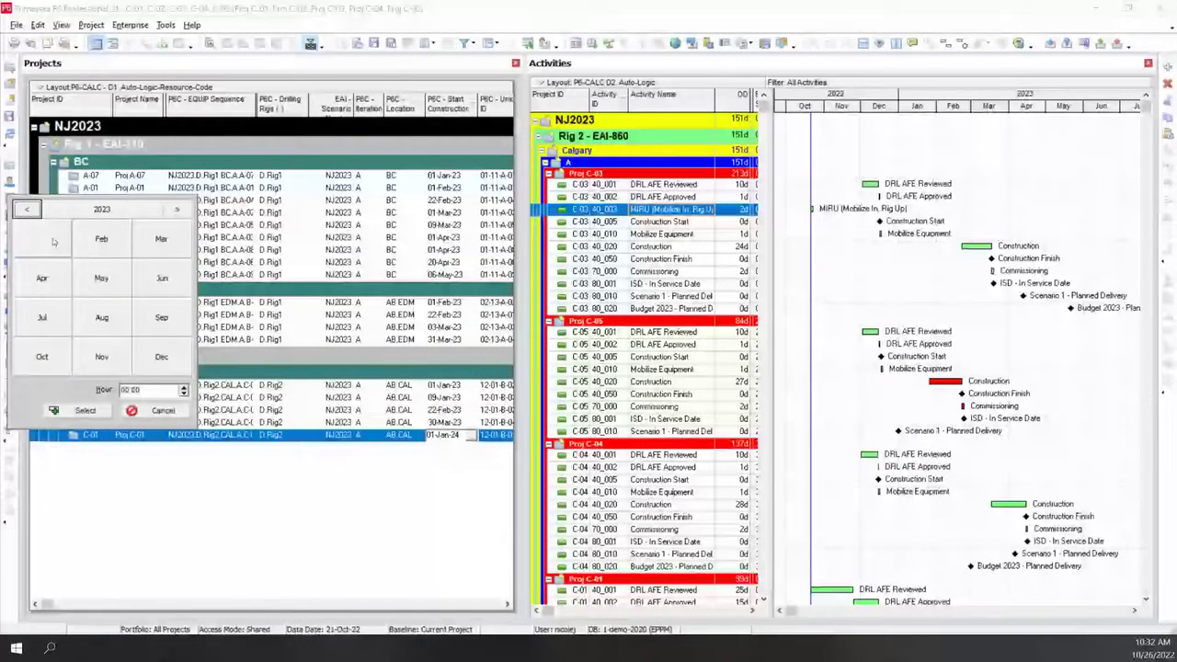
{"action": "left_click", "coordinate": [161, 239]}
{"action": "left_click", "coordinate": [85, 409]}
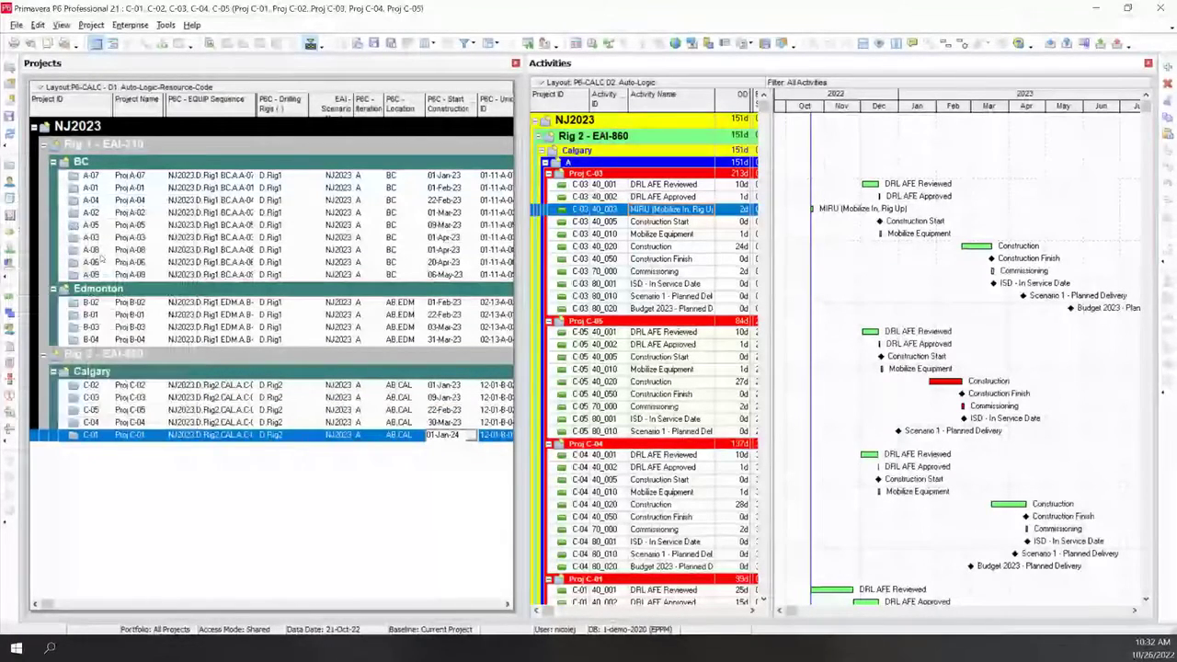
Set Proj C-05's start date to 01-Apr-23
{"action": "left_click", "coordinate": [454, 410]}
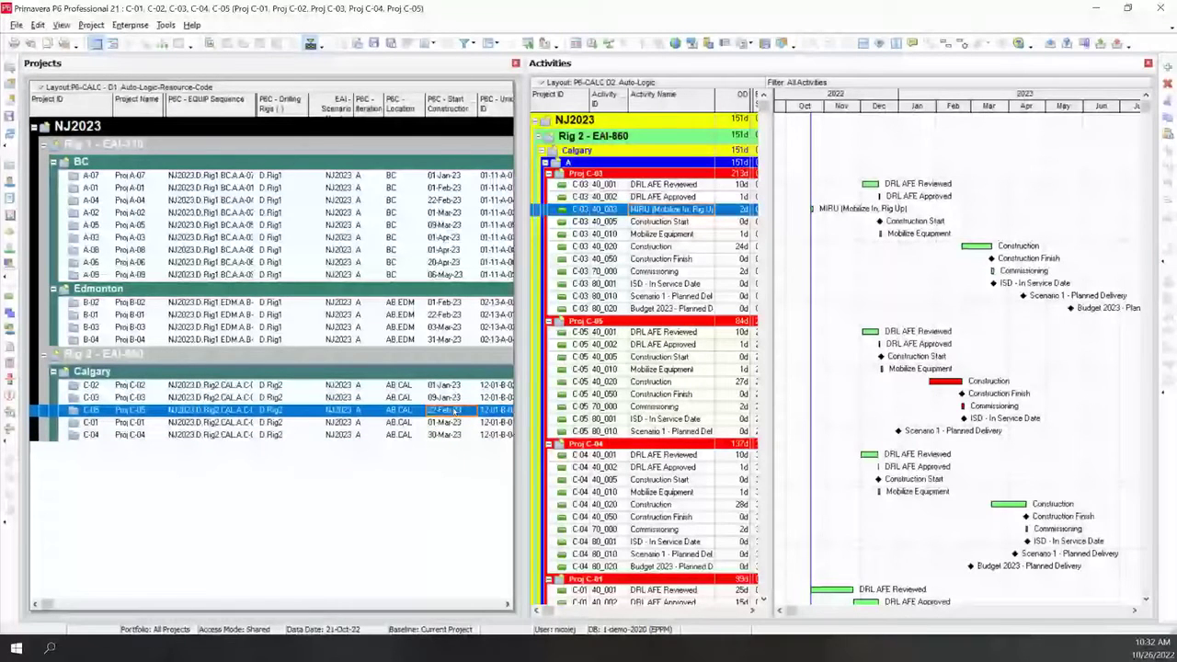
{"action": "left_click", "coordinate": [456, 410]}
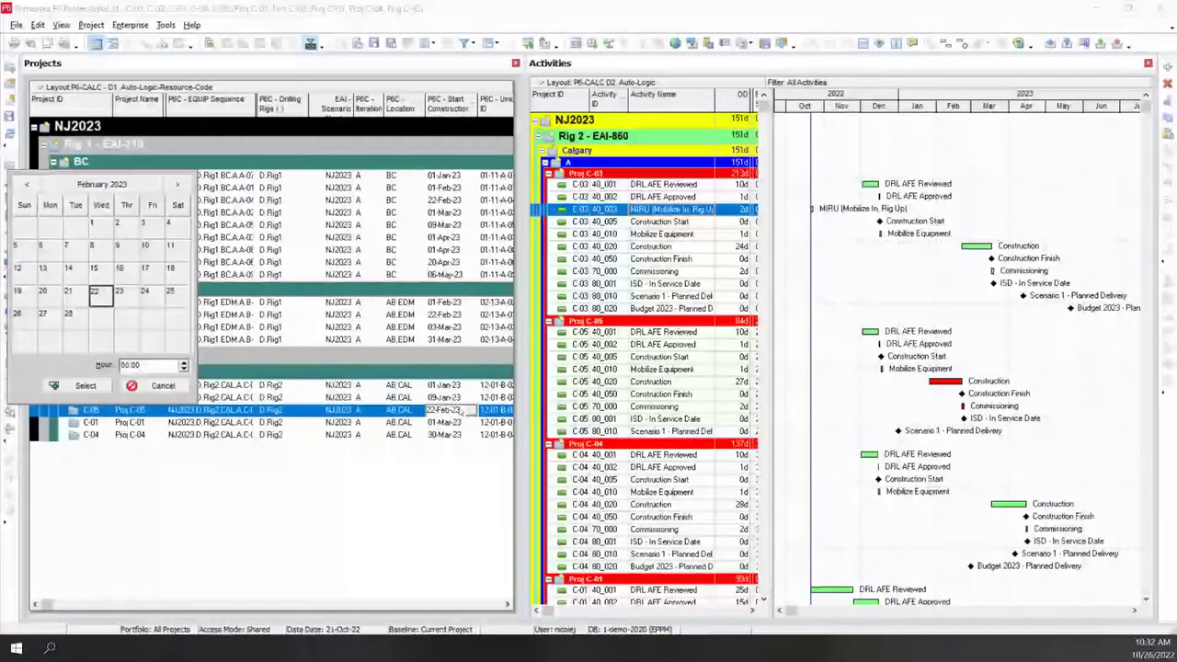
{"action": "double_click", "coordinate": [174, 186]}
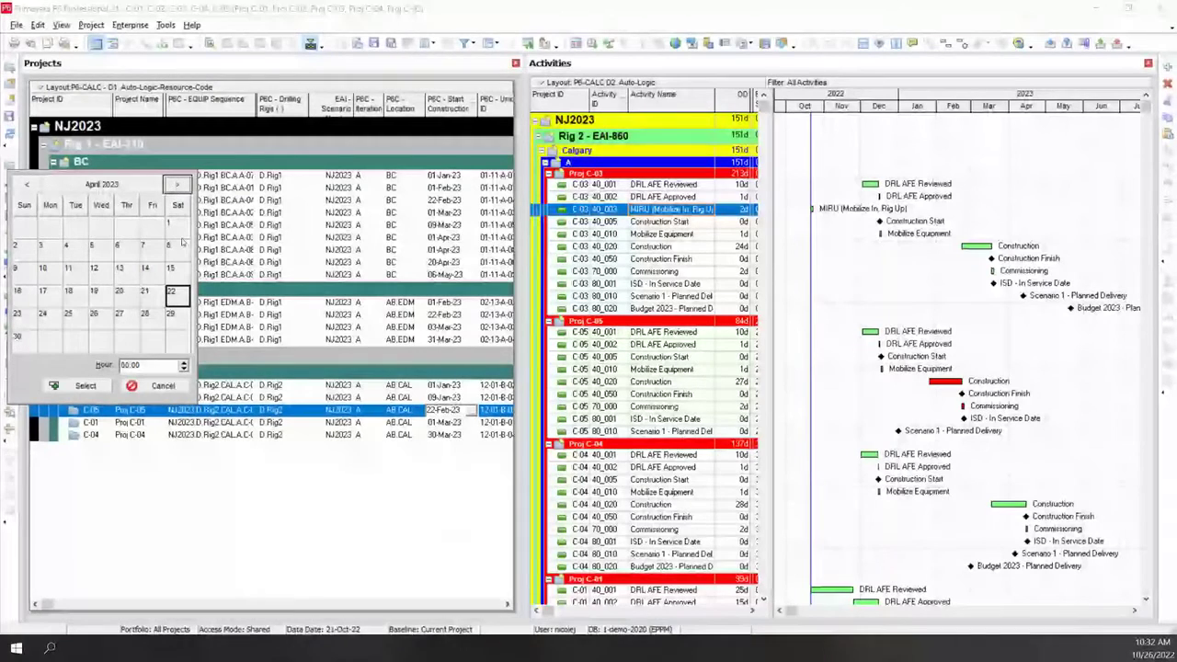
{"action": "double_click", "coordinate": [171, 225]}
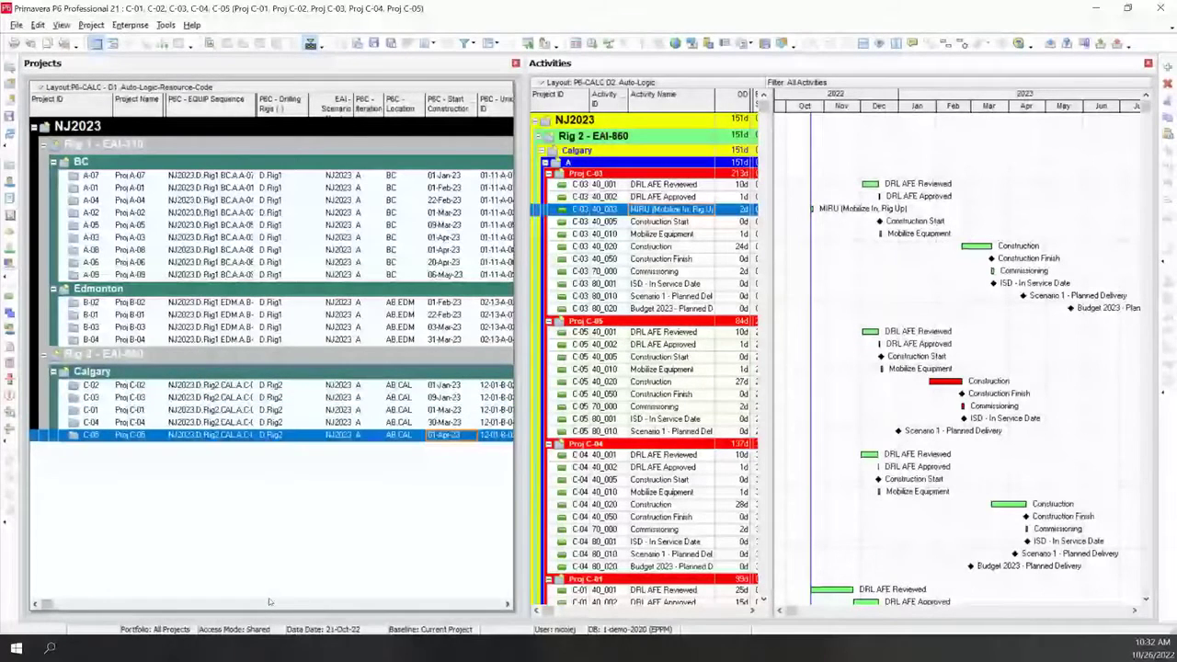
Set Proj C-04's start date to 31-May-23
{"action": "key", "text": "Up"}
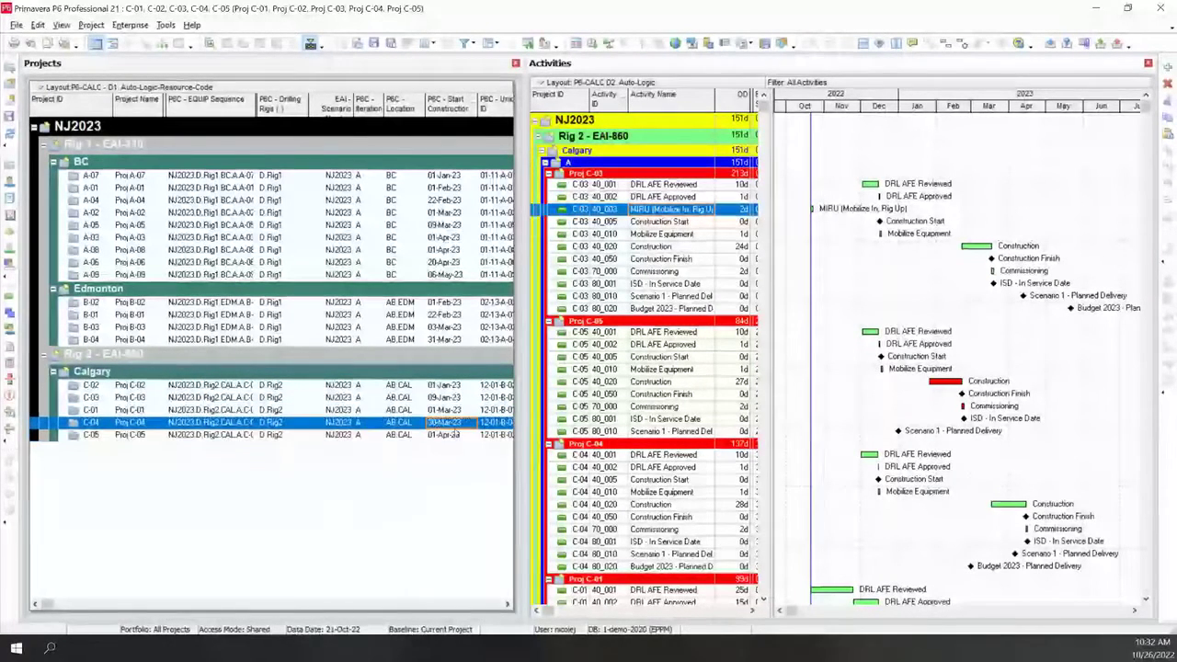
{"action": "left_click", "coordinate": [472, 425]}
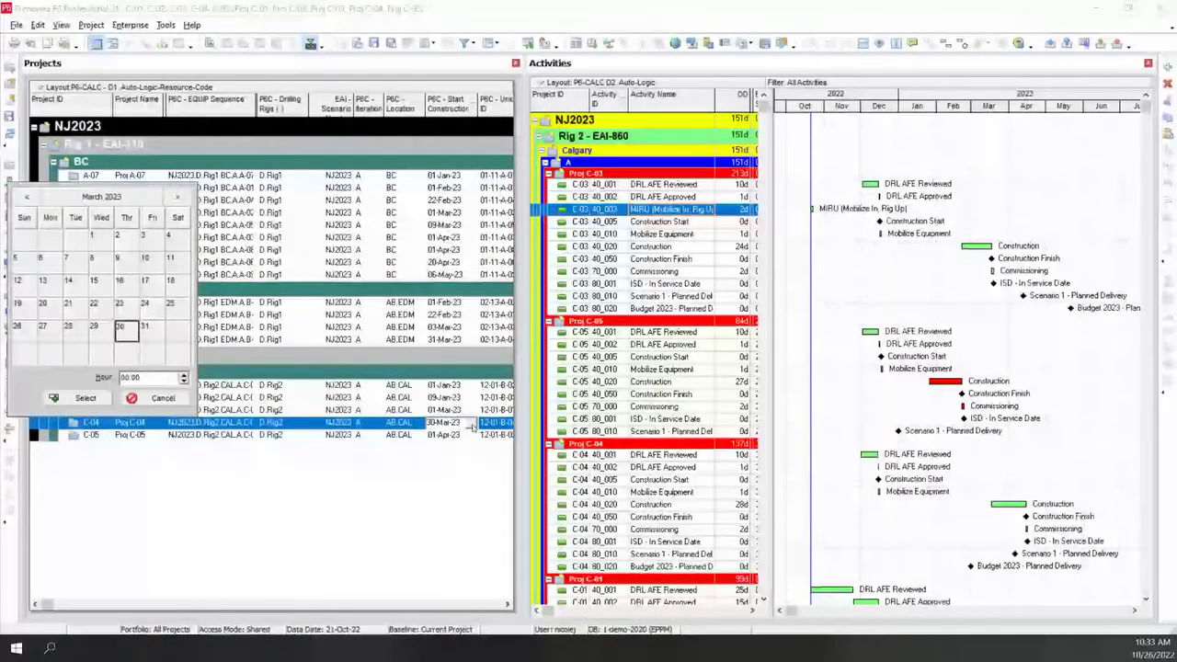
{"action": "double_click", "coordinate": [176, 198]}
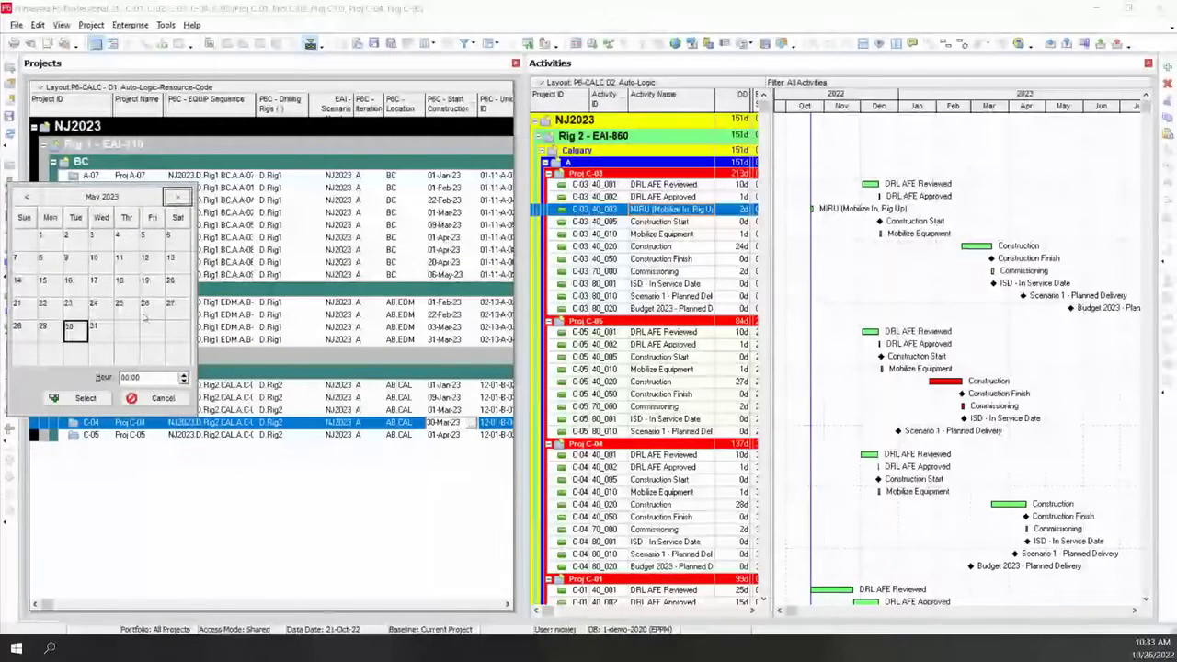
{"action": "left_click", "coordinate": [96, 329]}
{"action": "double_click", "coordinate": [103, 335]}
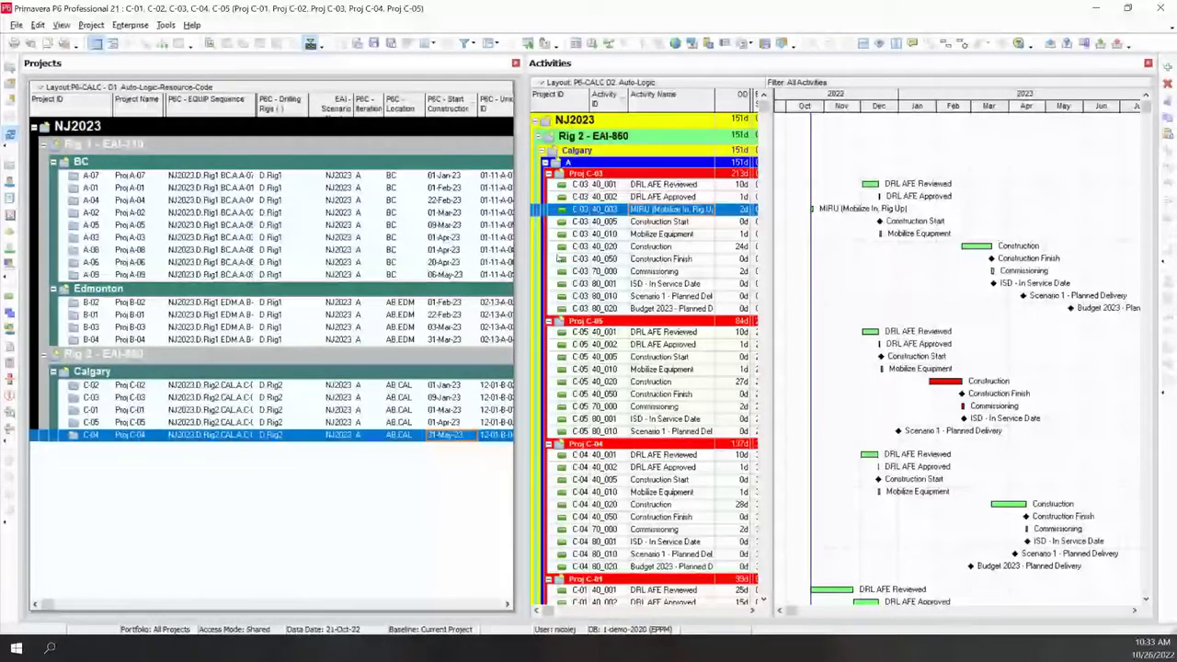
Refresh the activities, select C-02's MIRU activity, and run the WBS batch update
{"action": "left_click", "coordinate": [8, 135]}
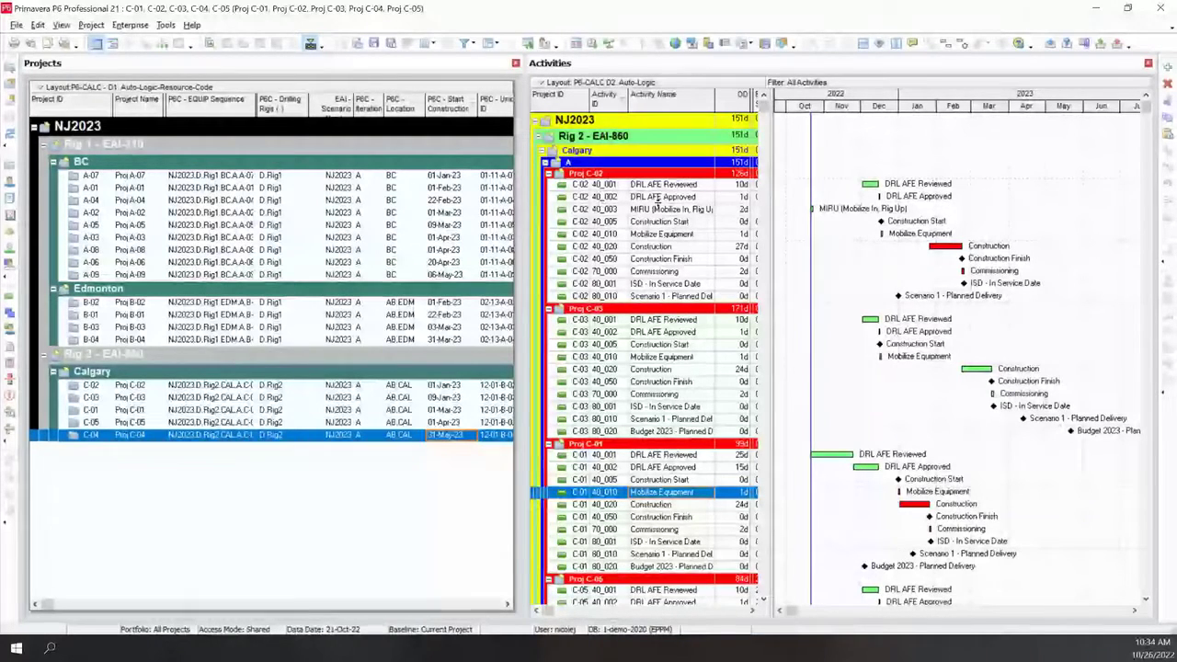
{"action": "left_click", "coordinate": [684, 209]}
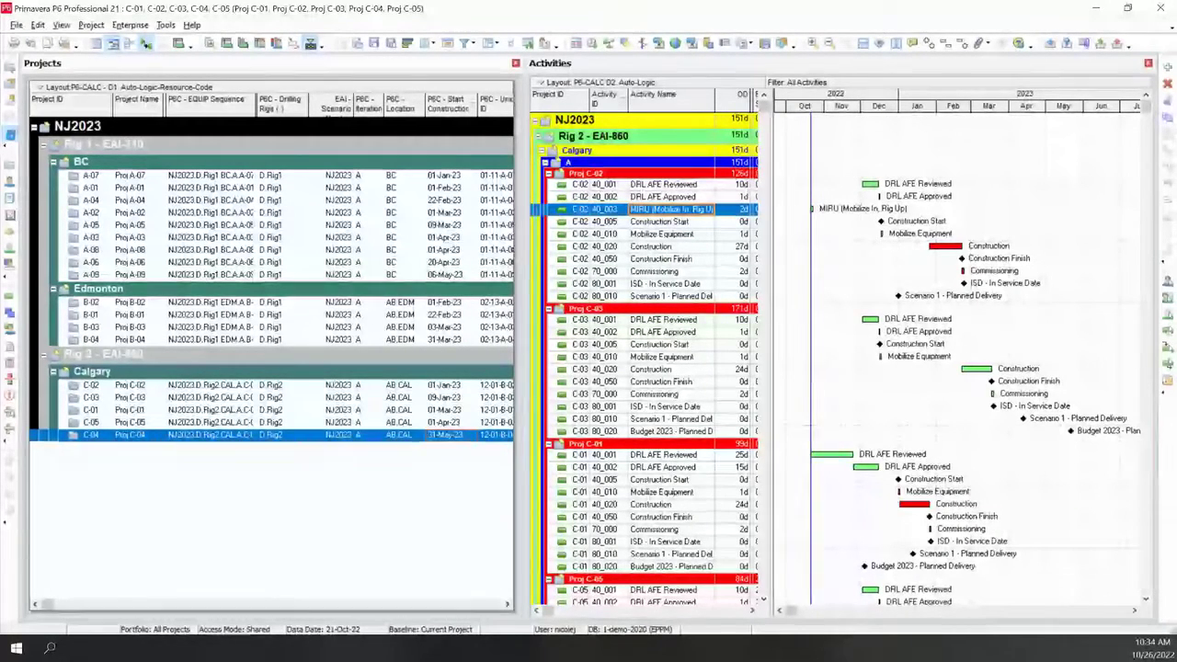
{"action": "left_click", "coordinate": [11, 136]}
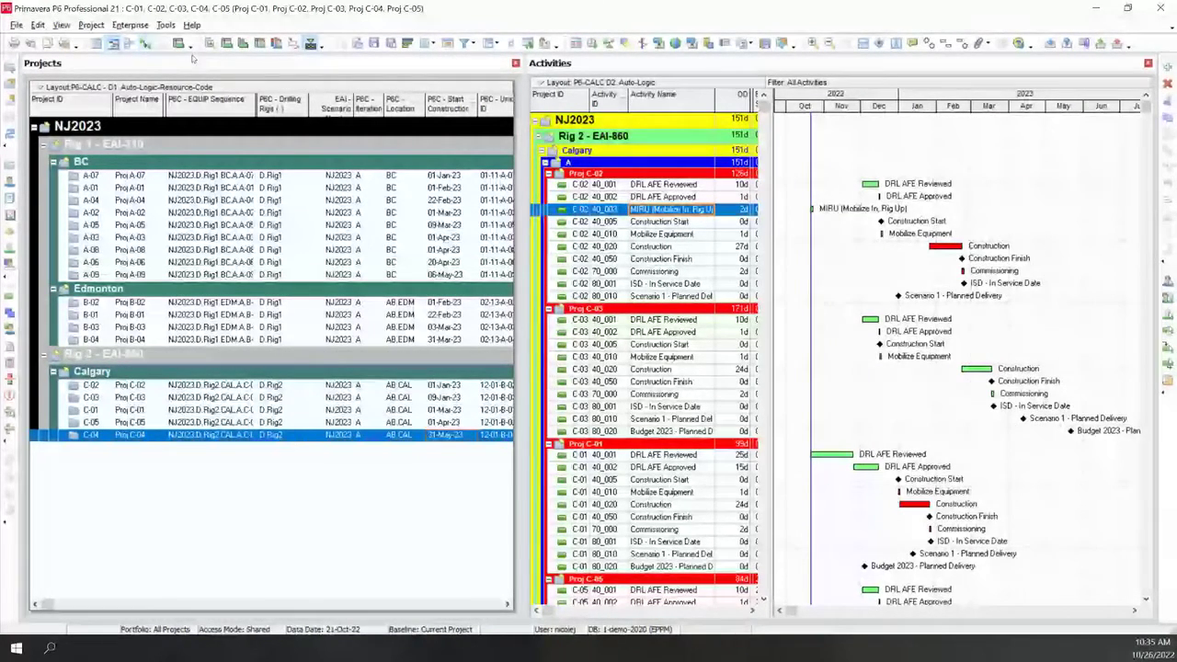
Review the newly linked Rig 2 Gantt bars, then bring up the Schedule dialog
{"action": "key", "text": "Down"}
{"action": "key", "text": "Down"}
{"action": "key", "text": "Down"}
{"action": "key", "text": "Down"}
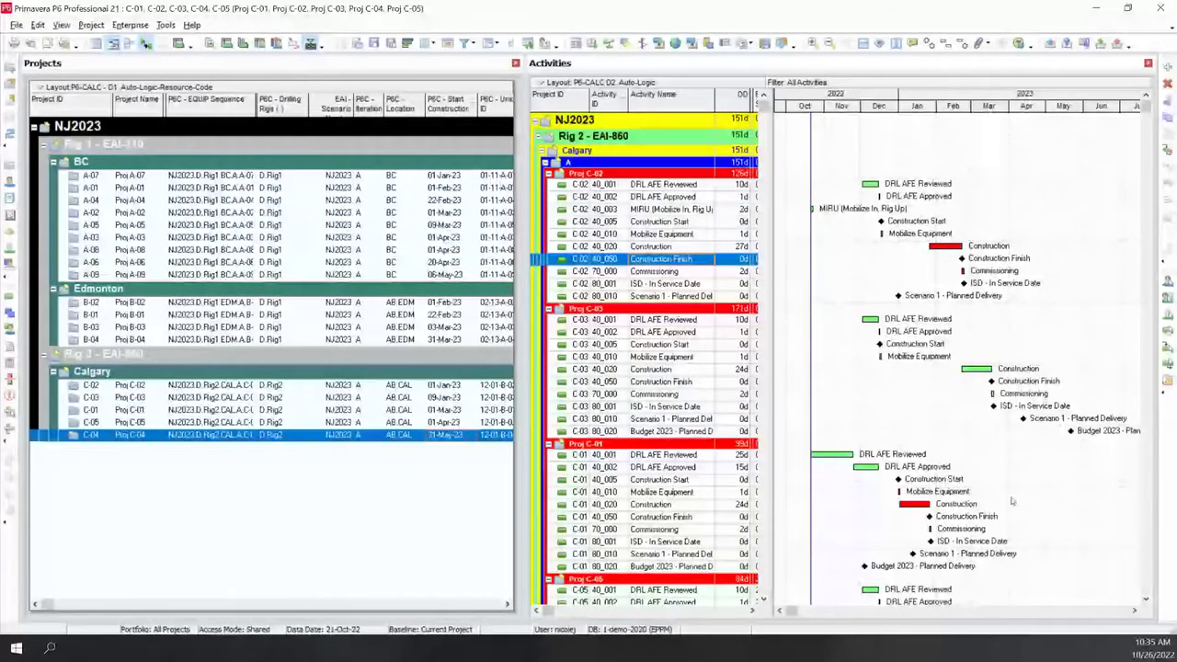
{"action": "scroll", "coordinate": [1011, 501], "scroll_direction": "down", "scroll_amount": 1}
{"action": "scroll", "coordinate": [643, 358], "scroll_direction": "up", "scroll_amount": 1}
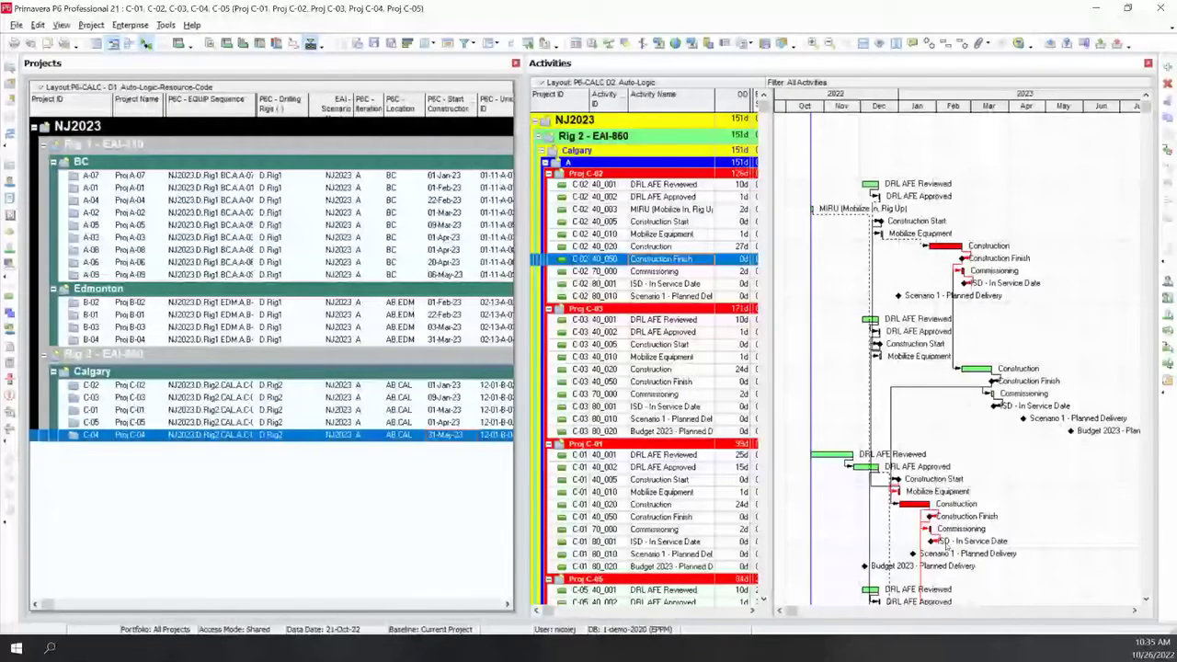
{"action": "scroll", "coordinate": [956, 564], "scroll_direction": "down", "scroll_amount": 6}
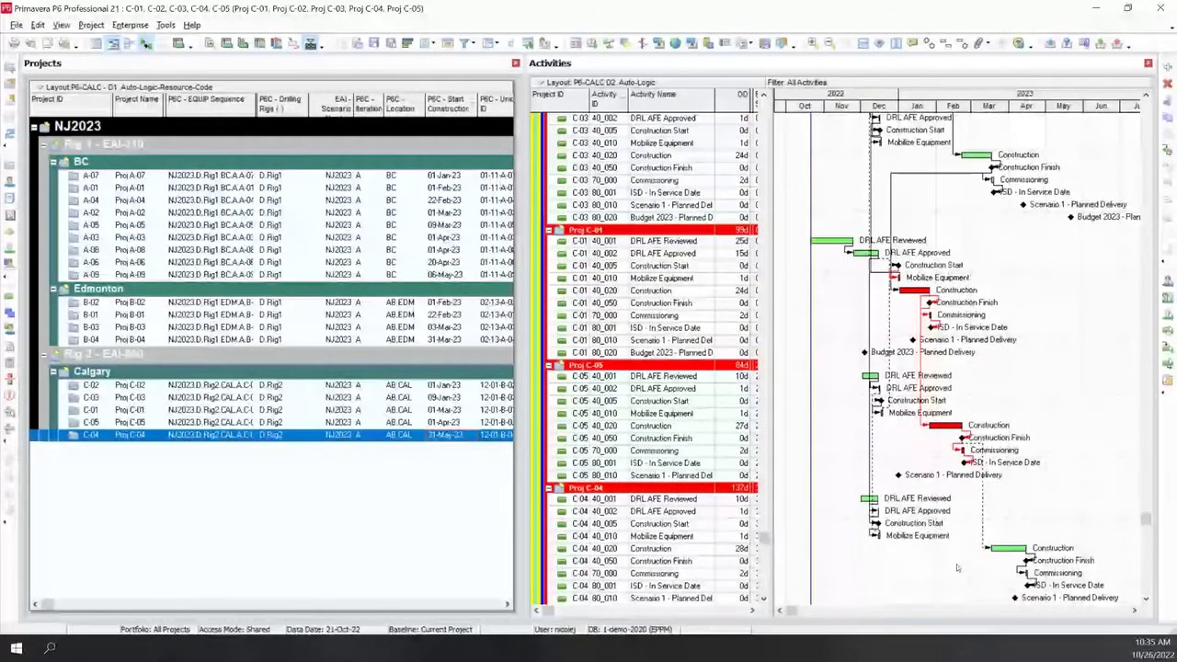
{"action": "scroll", "coordinate": [956, 563], "scroll_direction": "up", "scroll_amount": 4}
{"action": "scroll", "coordinate": [654, 140], "scroll_direction": "up", "scroll_amount": 3}
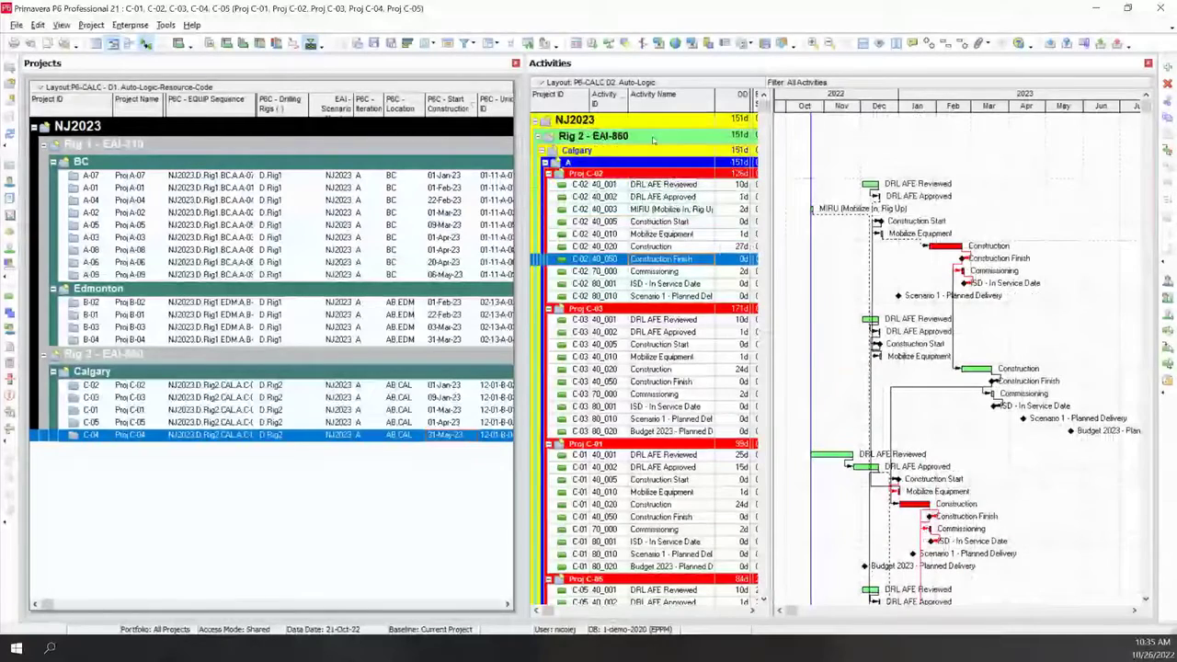
{"action": "left_click", "coordinate": [592, 44]}
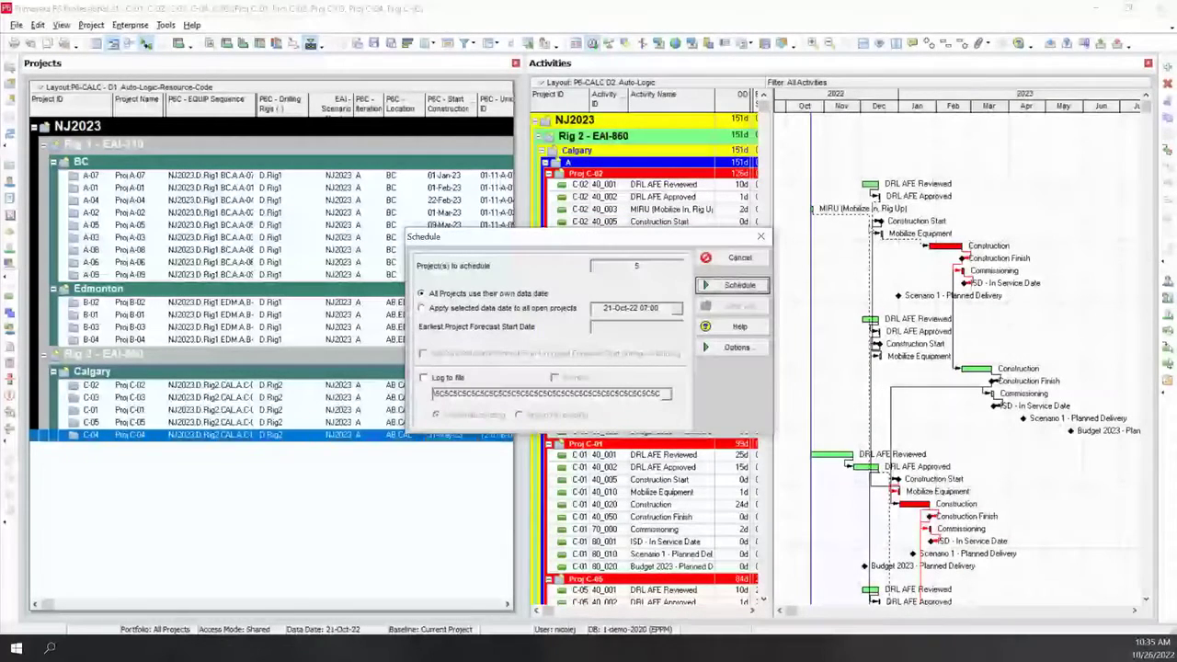
Schedule all five projects, review the recalculated Gantt, and select Proj C-02's MIRU activity
{"action": "left_click", "coordinate": [753, 287]}
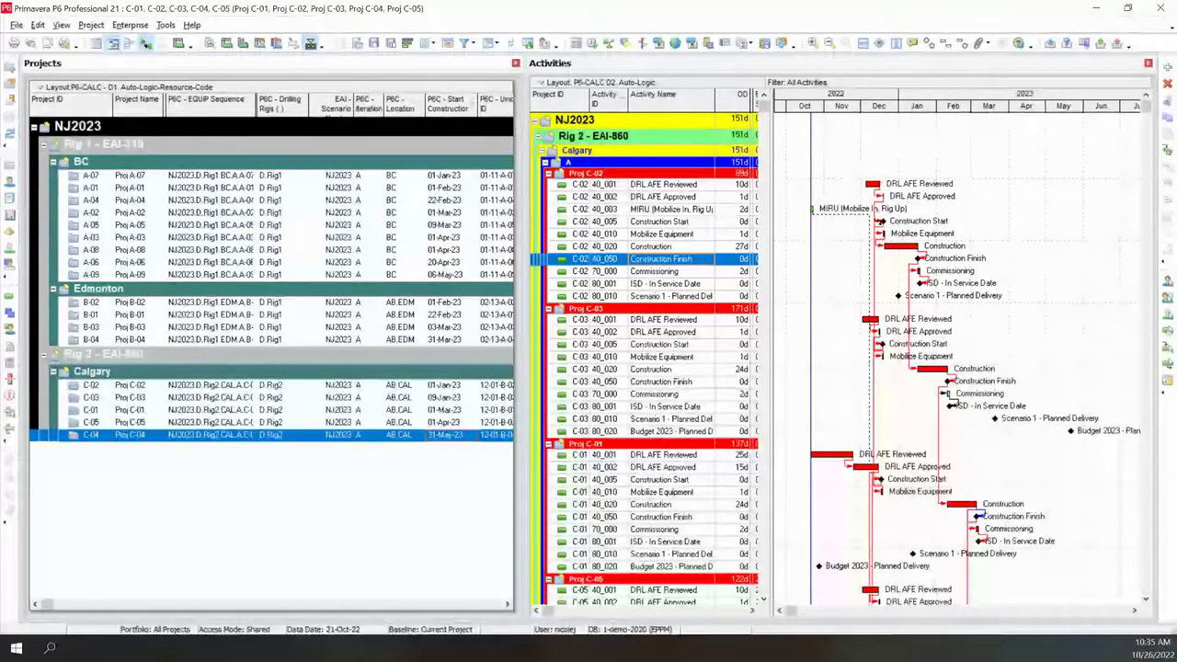
{"action": "scroll", "coordinate": [919, 262], "scroll_direction": "down", "scroll_amount": 2}
{"action": "scroll", "coordinate": [930, 263], "scroll_direction": "down", "scroll_amount": 5}
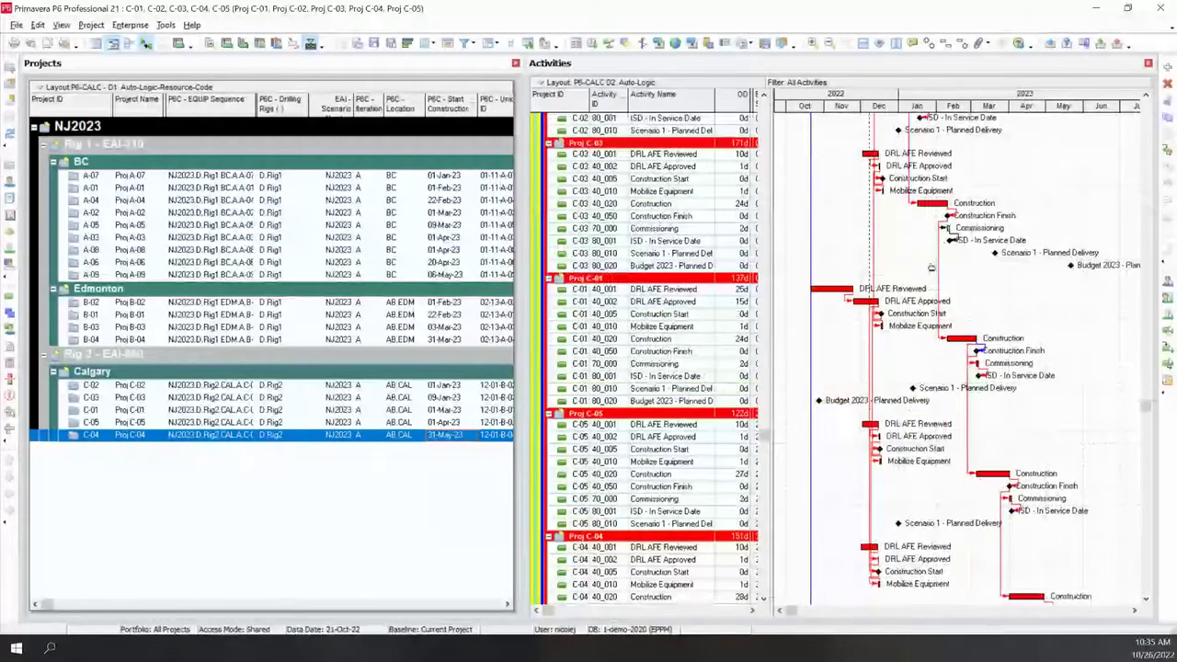
{"action": "scroll", "coordinate": [931, 267], "scroll_direction": "down", "scroll_amount": 2}
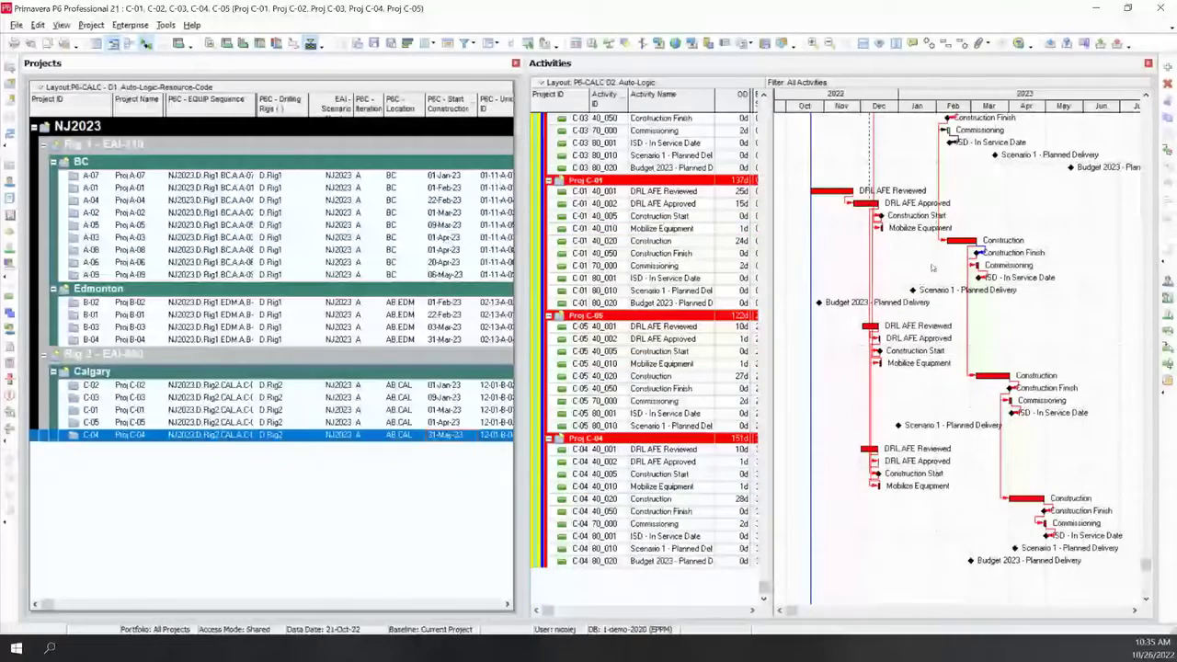
{"action": "scroll", "coordinate": [931, 267], "scroll_direction": "up", "scroll_amount": 7}
{"action": "scroll", "coordinate": [931, 267], "scroll_direction": "up", "scroll_amount": 1}
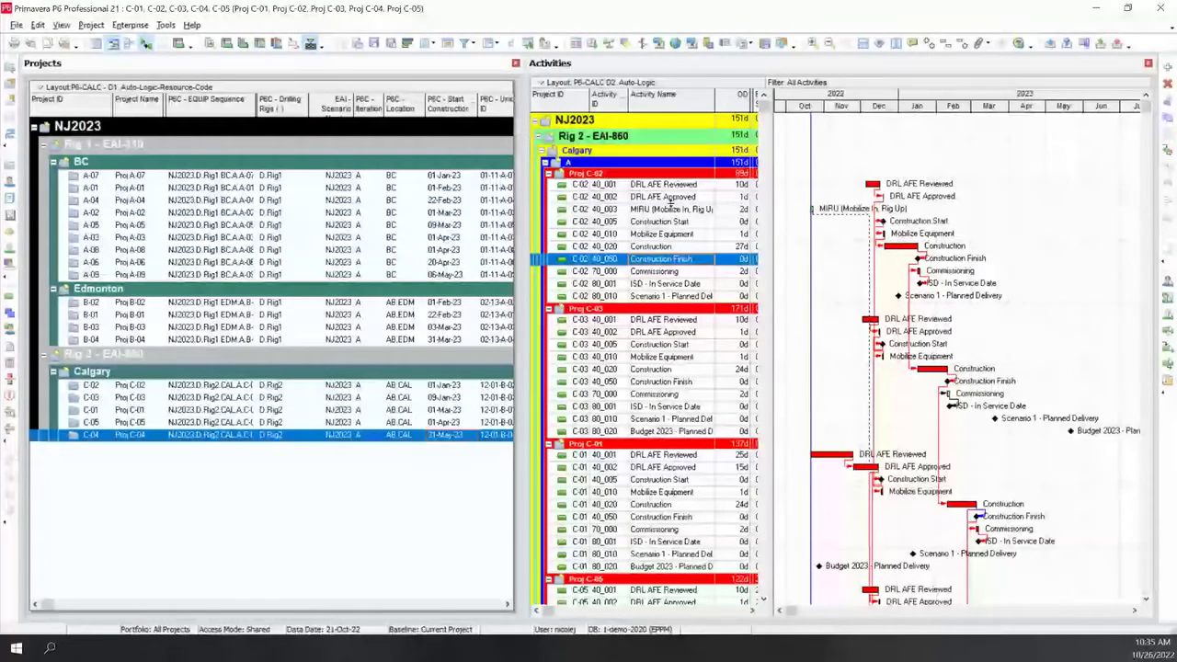
{"action": "left_click", "coordinate": [672, 209]}
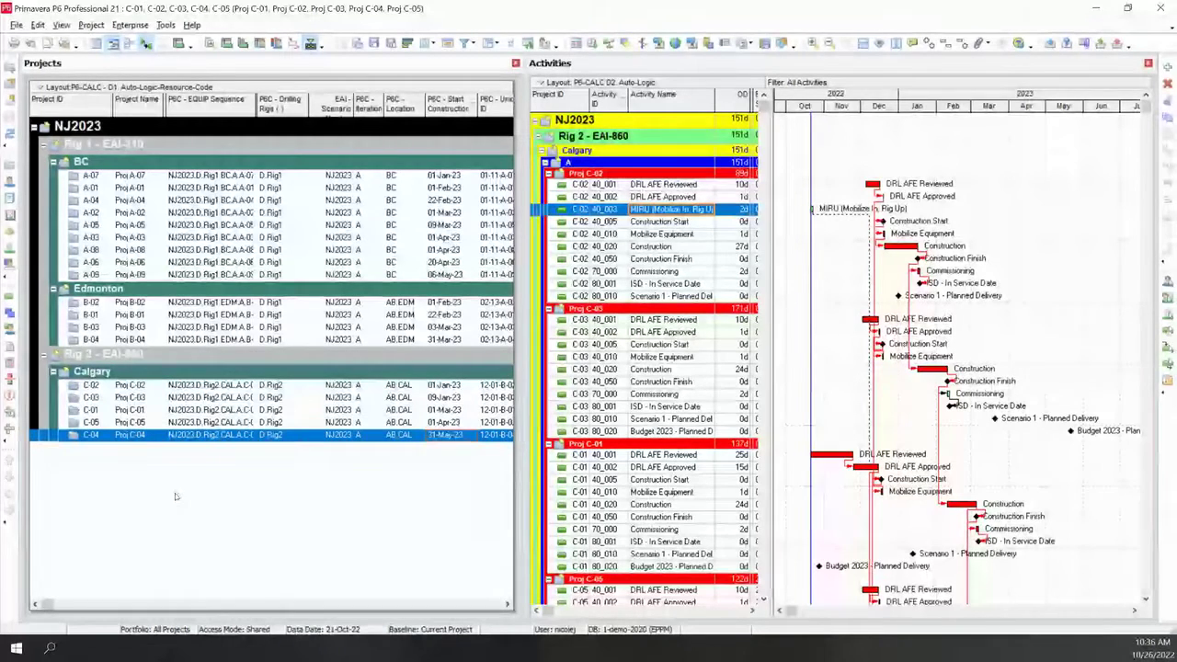
Bring up the list of saved layouts for the Projects pane
{"action": "left_click", "coordinate": [69, 88]}
{"action": "mouse_move", "coordinate": [83, 102]}
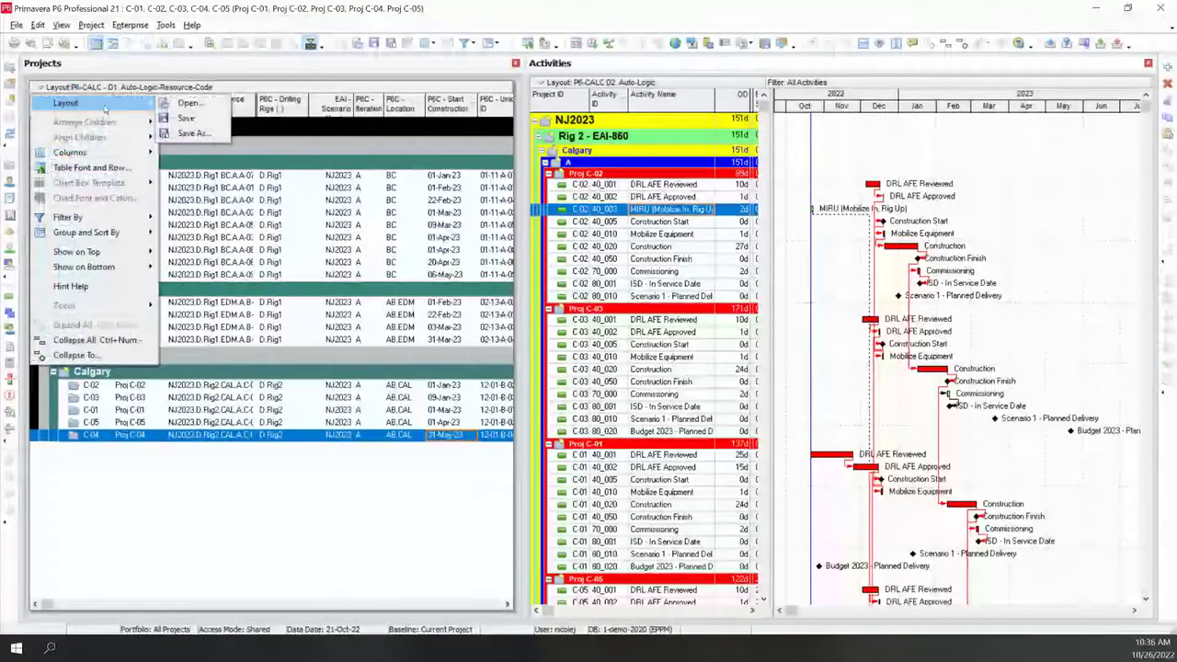
{"action": "left_click", "coordinate": [188, 103]}
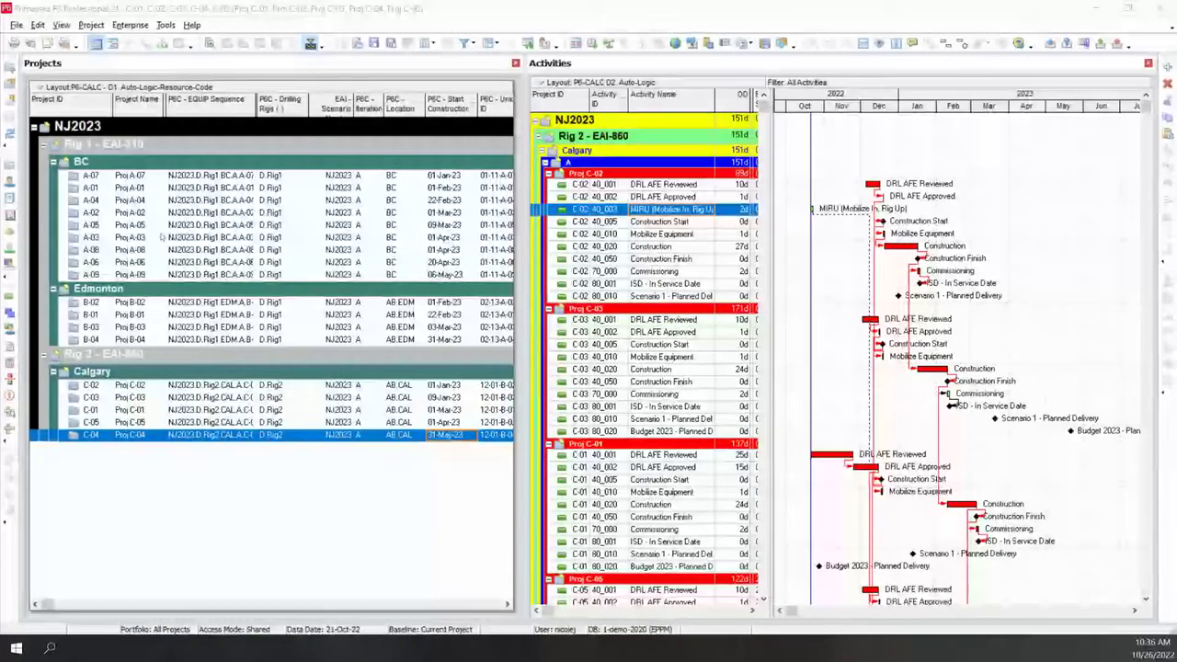
{"action": "left_click", "coordinate": [59, 94]}
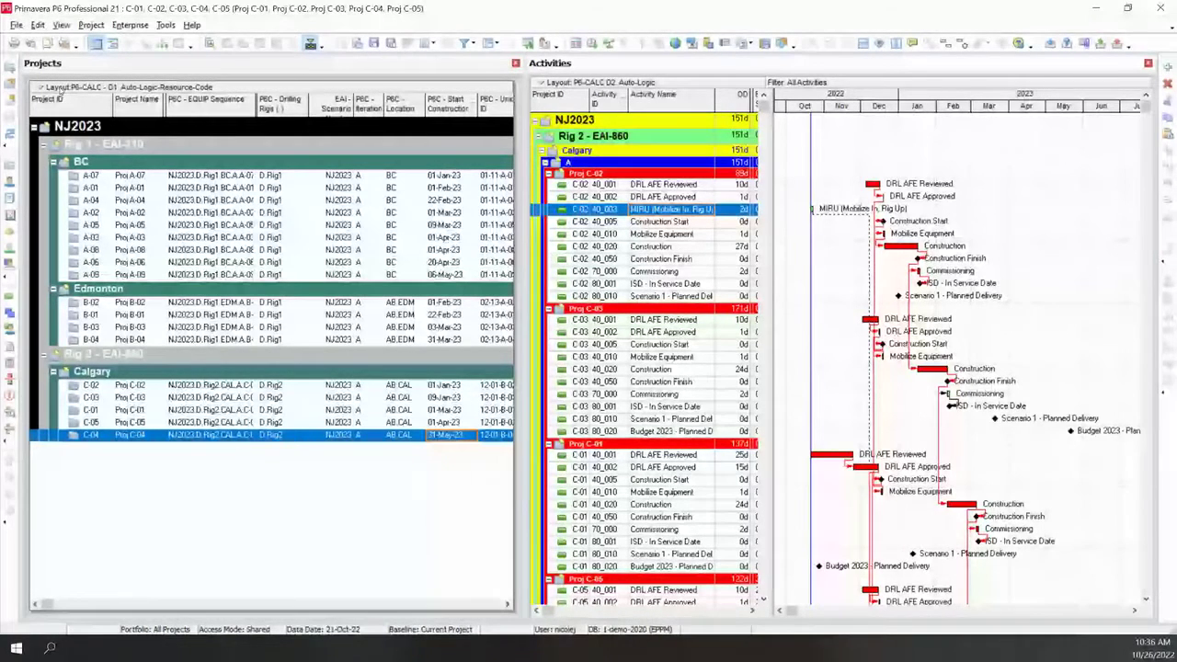
{"action": "left_click", "coordinate": [59, 87]}
{"action": "left_click", "coordinate": [195, 109]}
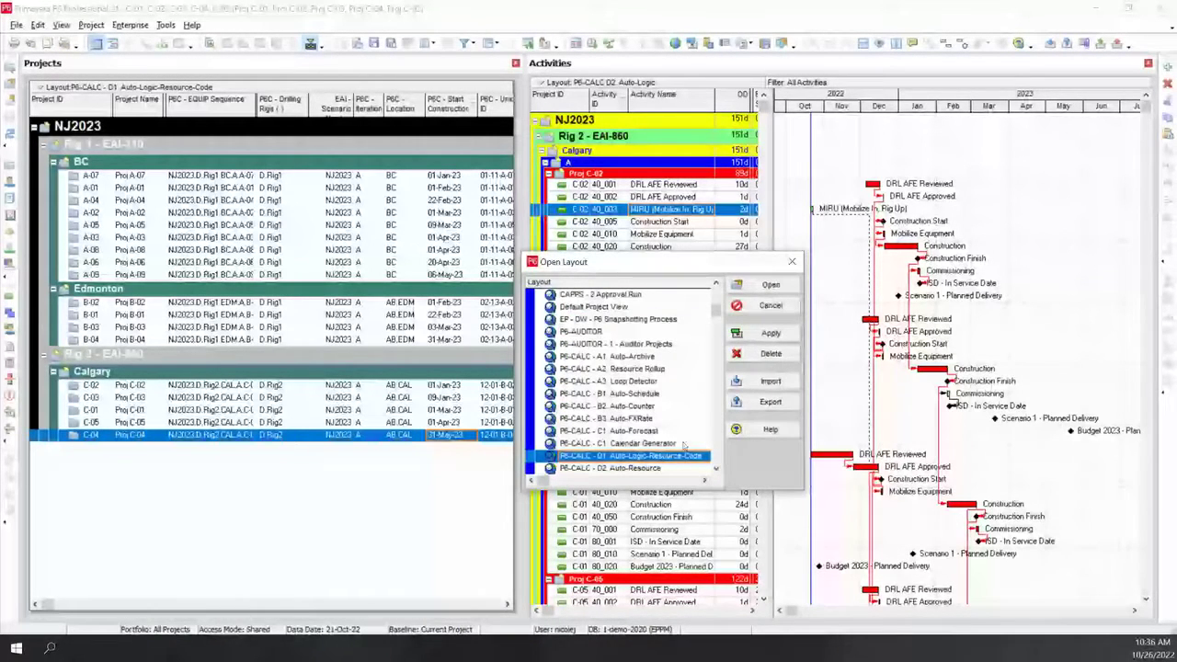
Apply the P6-CALC - D3 Auto-Dates Rollup layout to Projects and open the activities layout list
{"action": "scroll", "coordinate": [683, 445], "scroll_direction": "down", "scroll_amount": 1}
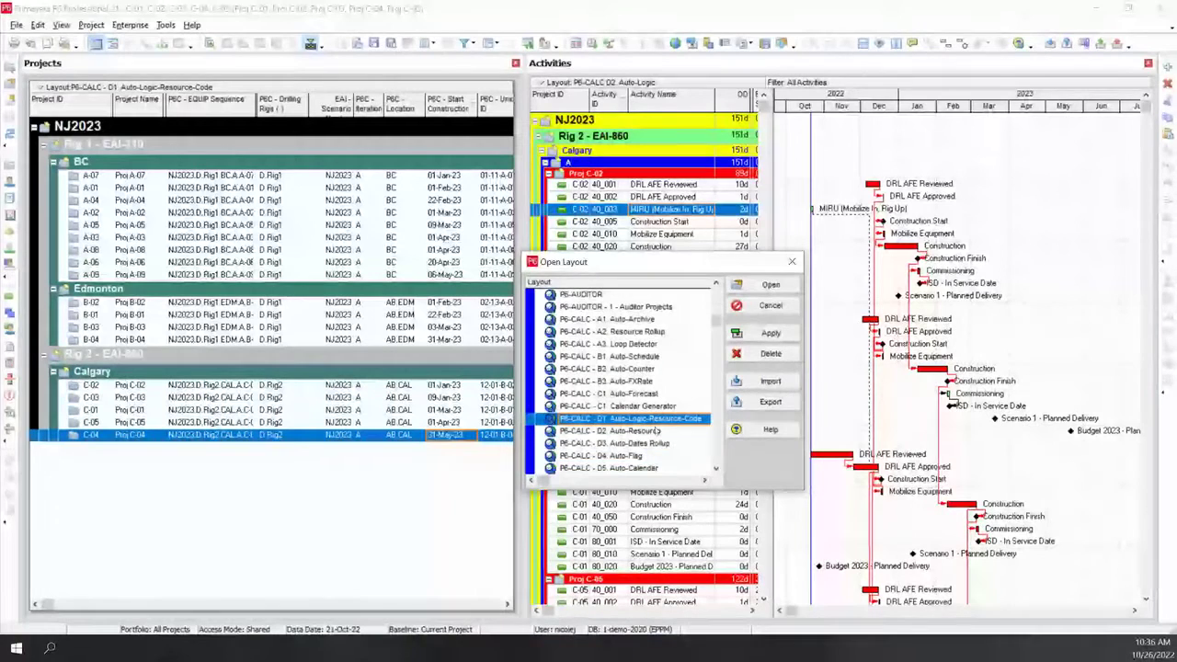
{"action": "left_click", "coordinate": [656, 431]}
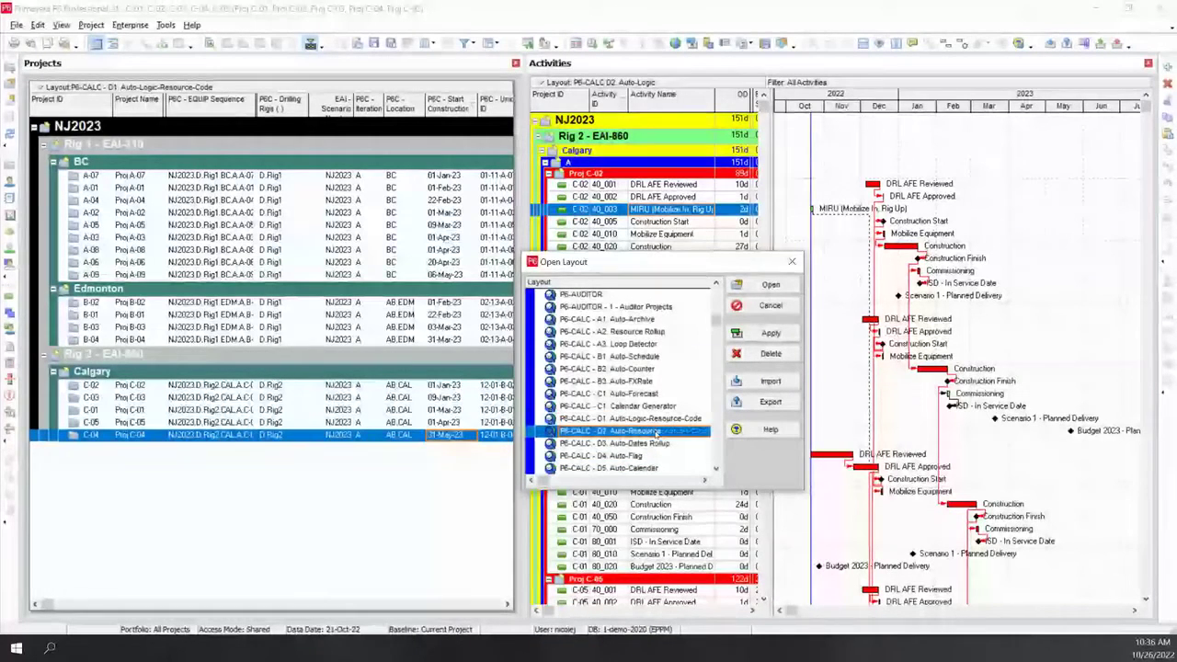
{"action": "scroll", "coordinate": [656, 431], "scroll_direction": "down", "scroll_amount": 1}
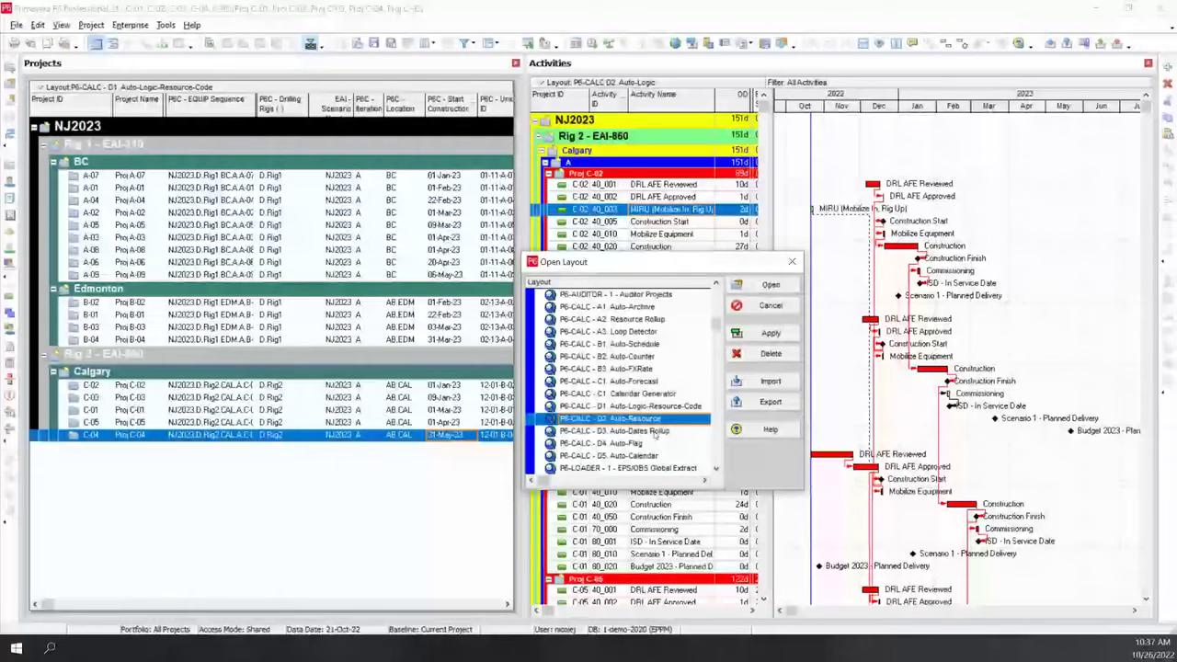
{"action": "left_click", "coordinate": [655, 431]}
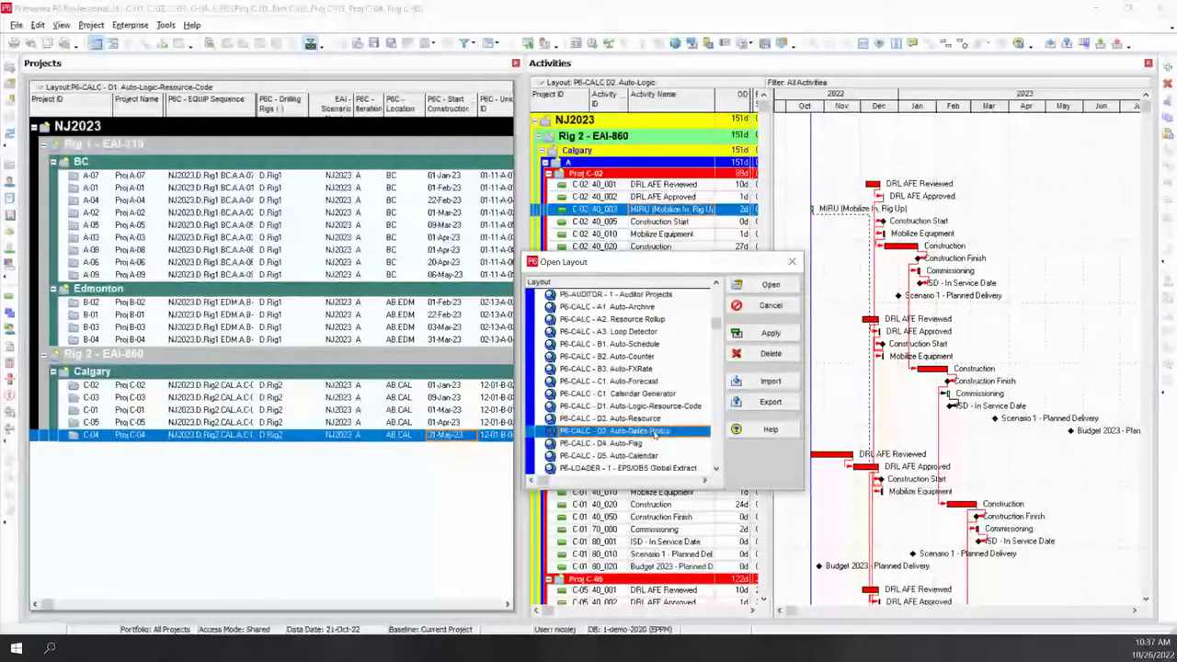
{"action": "left_click", "coordinate": [778, 333]}
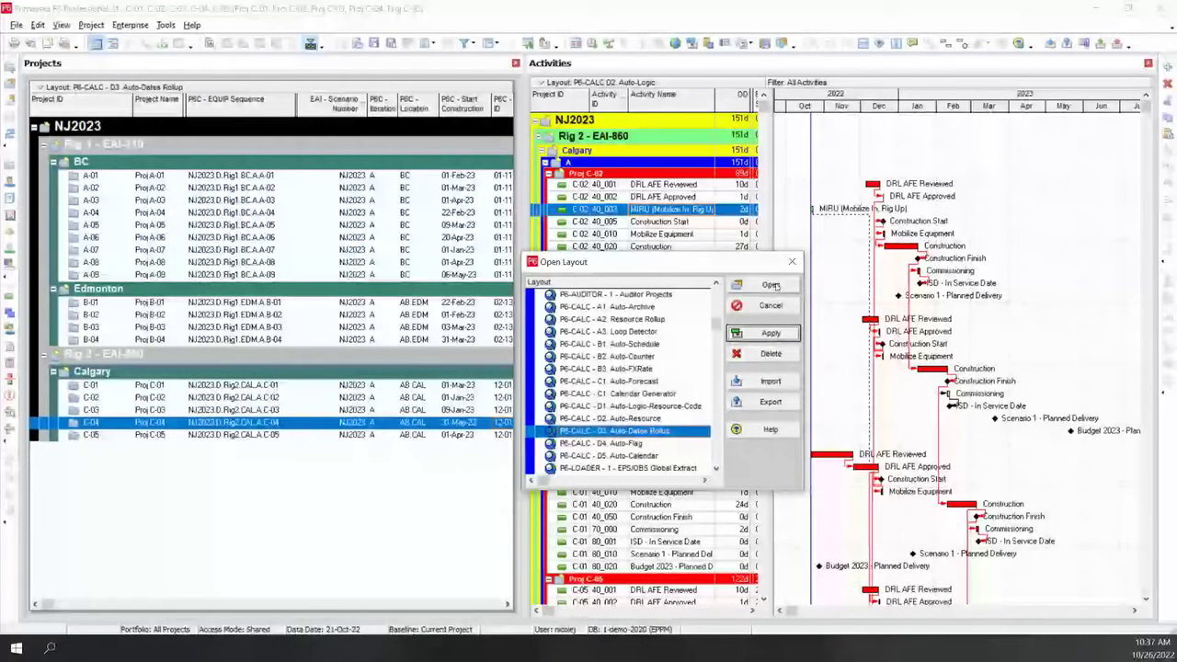
{"action": "left_click", "coordinate": [772, 285]}
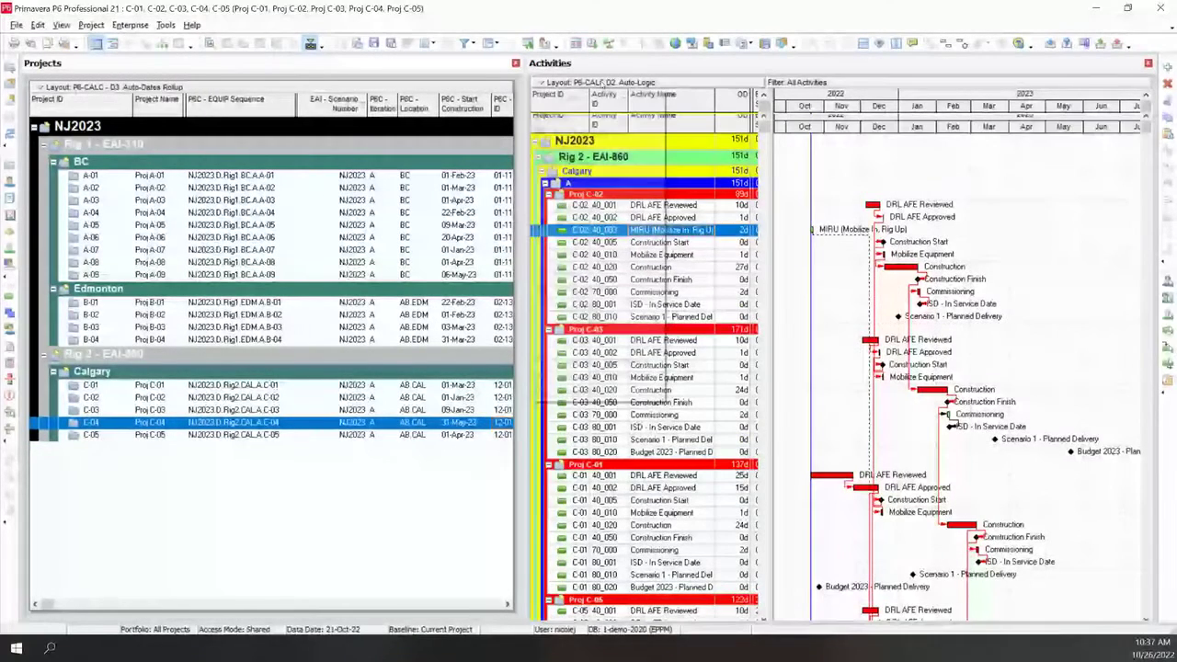
{"action": "left_click", "coordinate": [602, 82]}
{"action": "left_click", "coordinate": [697, 99]}
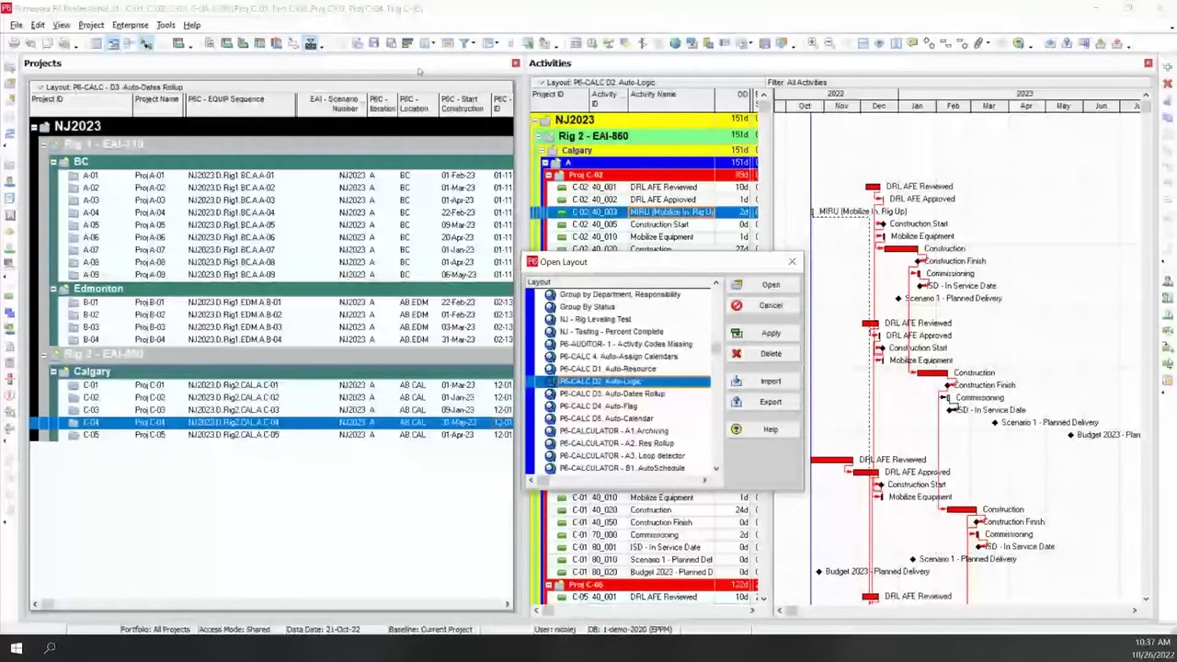
Apply the P6-CALC D3. Auto-Dates Rollup layout to the Activities pane, then refocus the Projects list
{"action": "key", "text": "Down"}
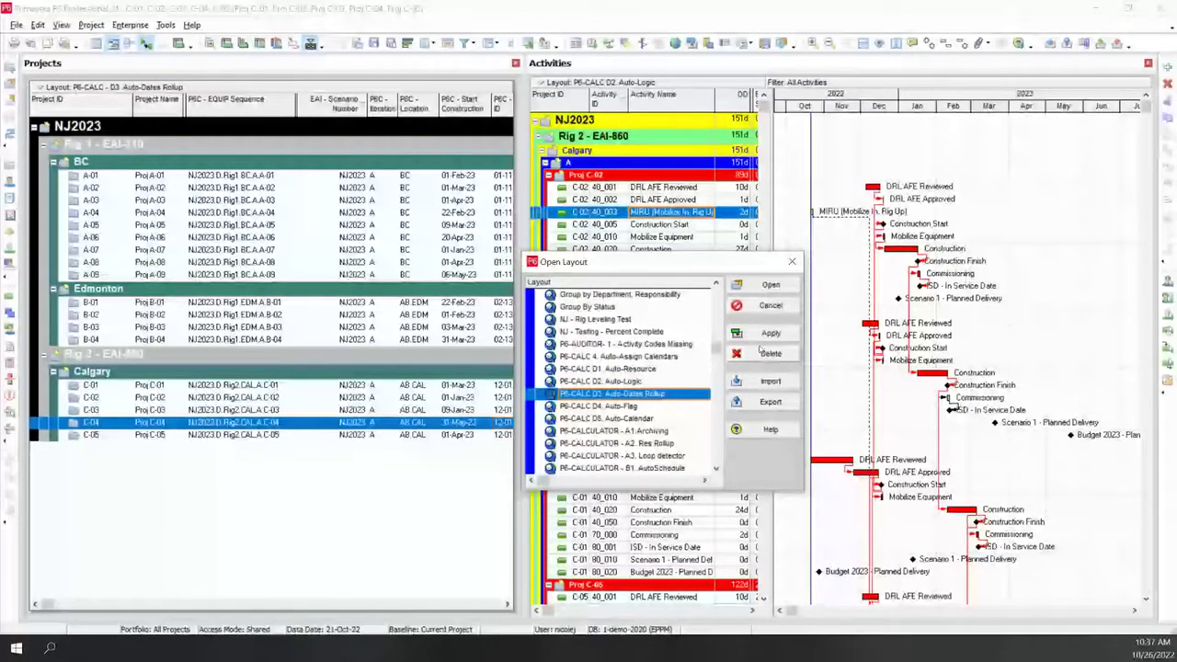
{"action": "left_click", "coordinate": [766, 333]}
{"action": "left_click", "coordinate": [772, 290]}
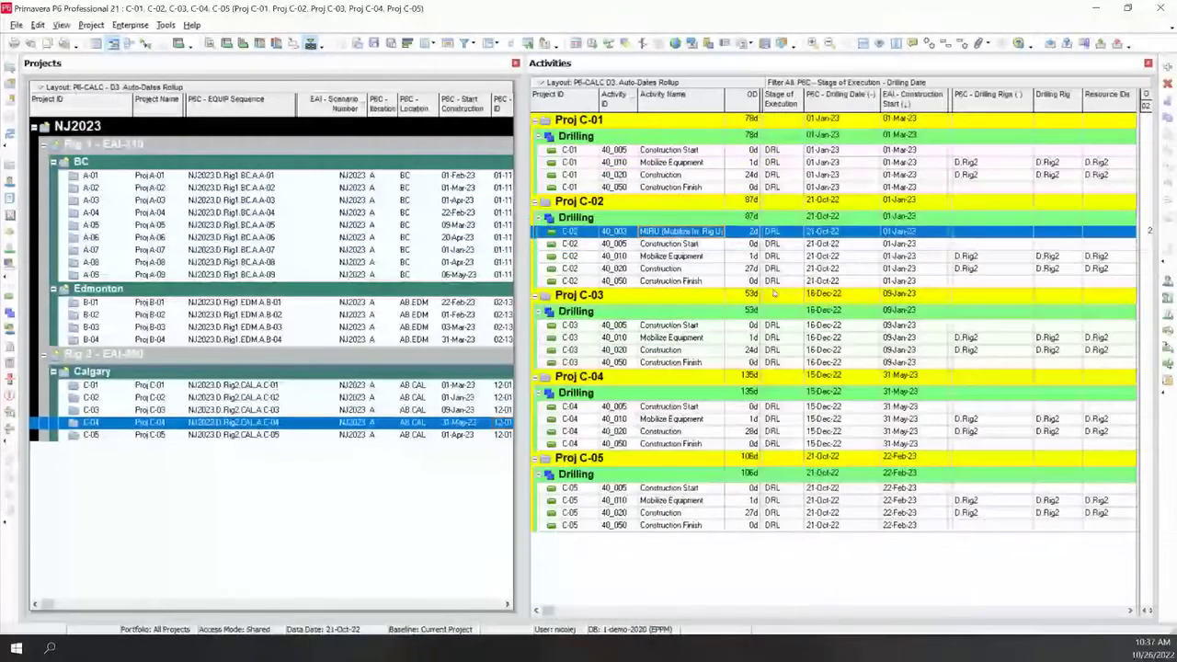
{"action": "left_click", "coordinate": [362, 477]}
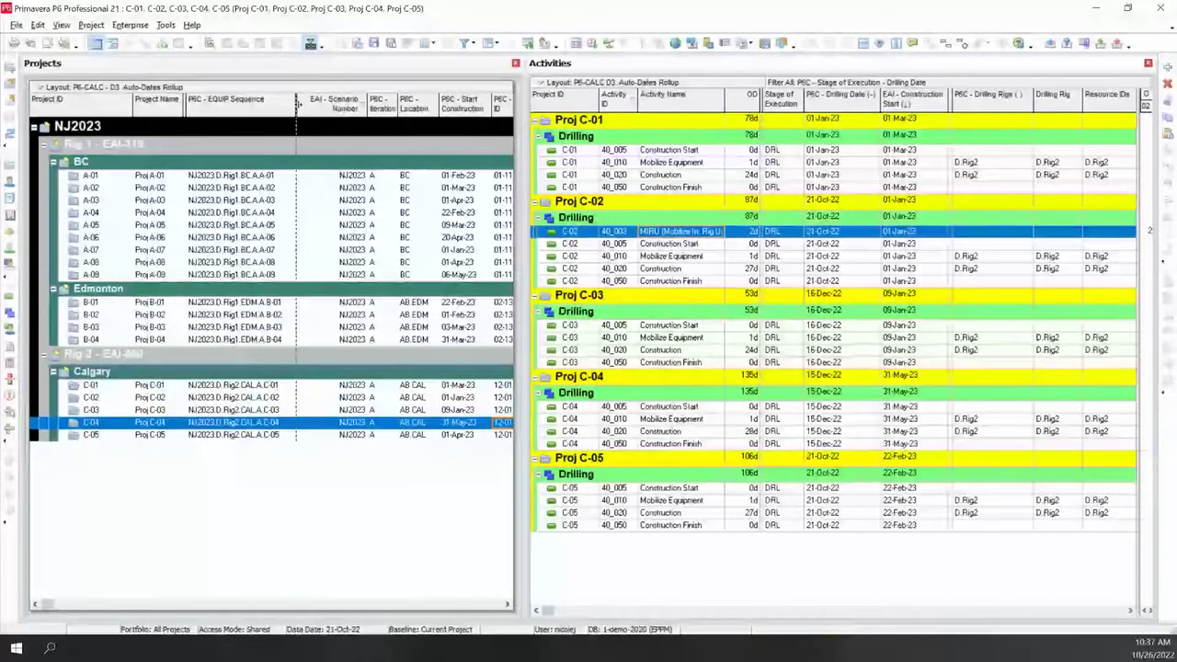
Narrow the EAI - Scenario Number column to reveal the date columns, then select project C-01
{"action": "left_click_drag", "start_coordinate": [297, 103], "coordinate": [281, 104]}
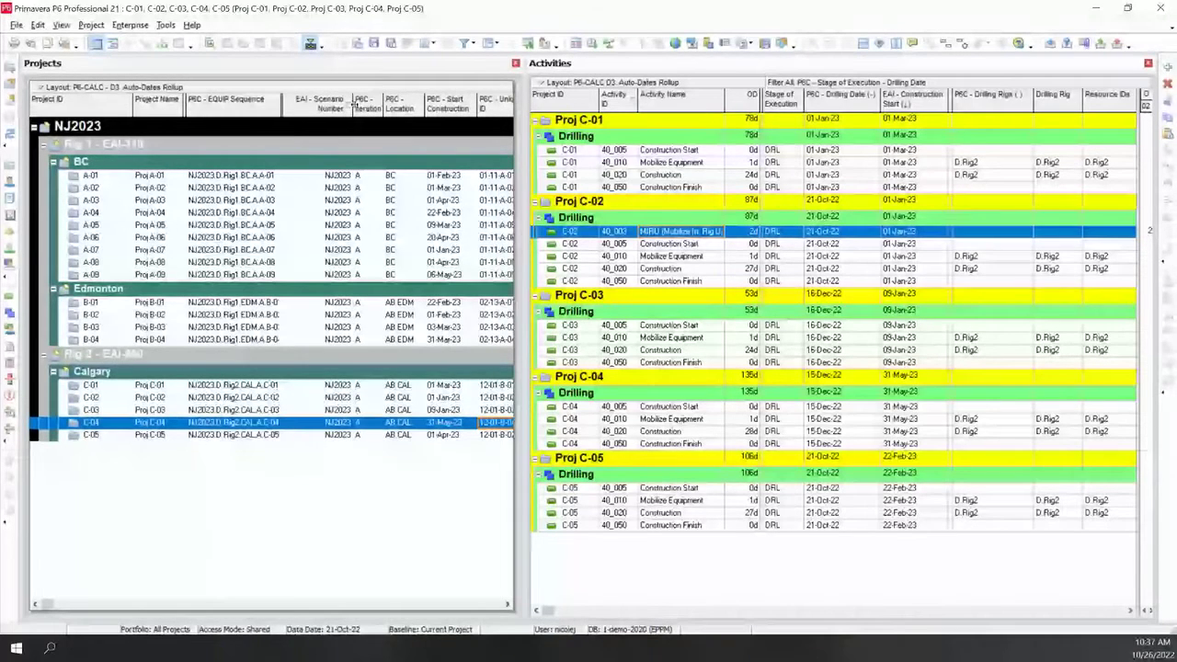
{"action": "left_click_drag", "start_coordinate": [353, 104], "coordinate": [305, 104]}
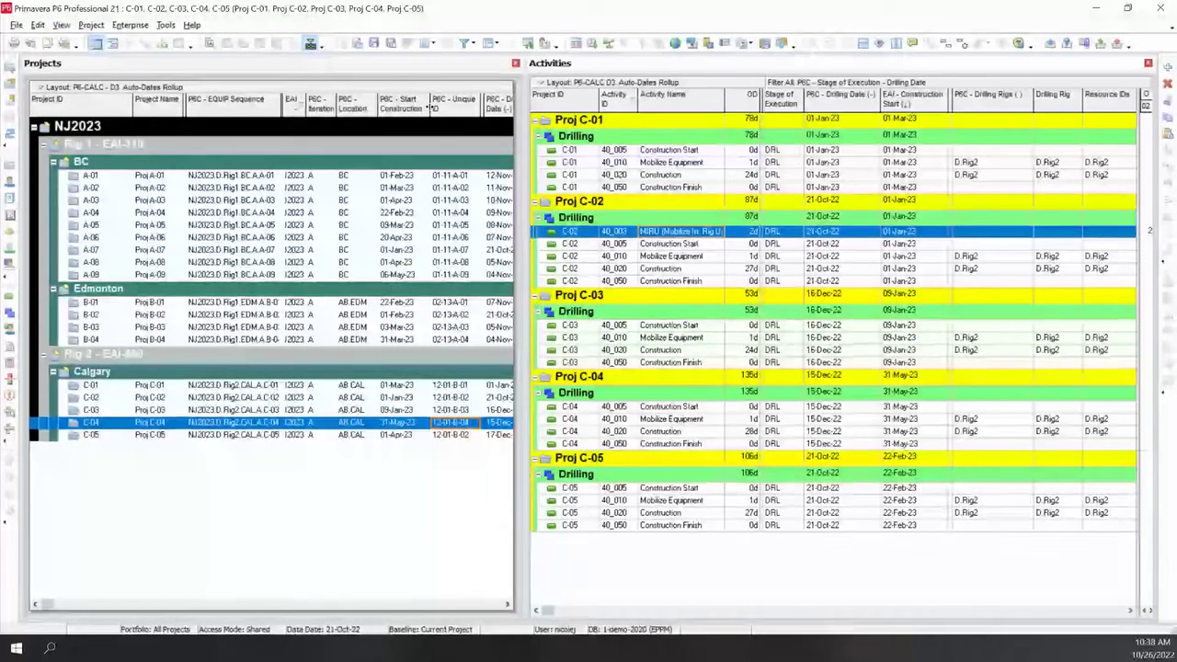
{"action": "left_click", "coordinate": [397, 385]}
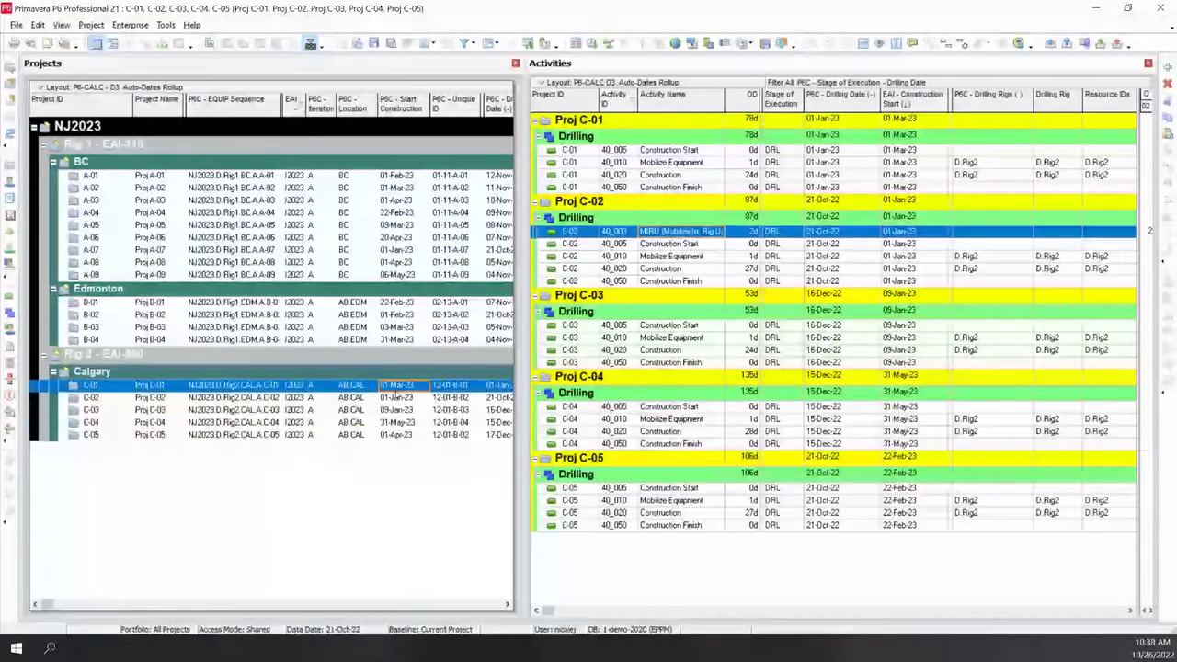
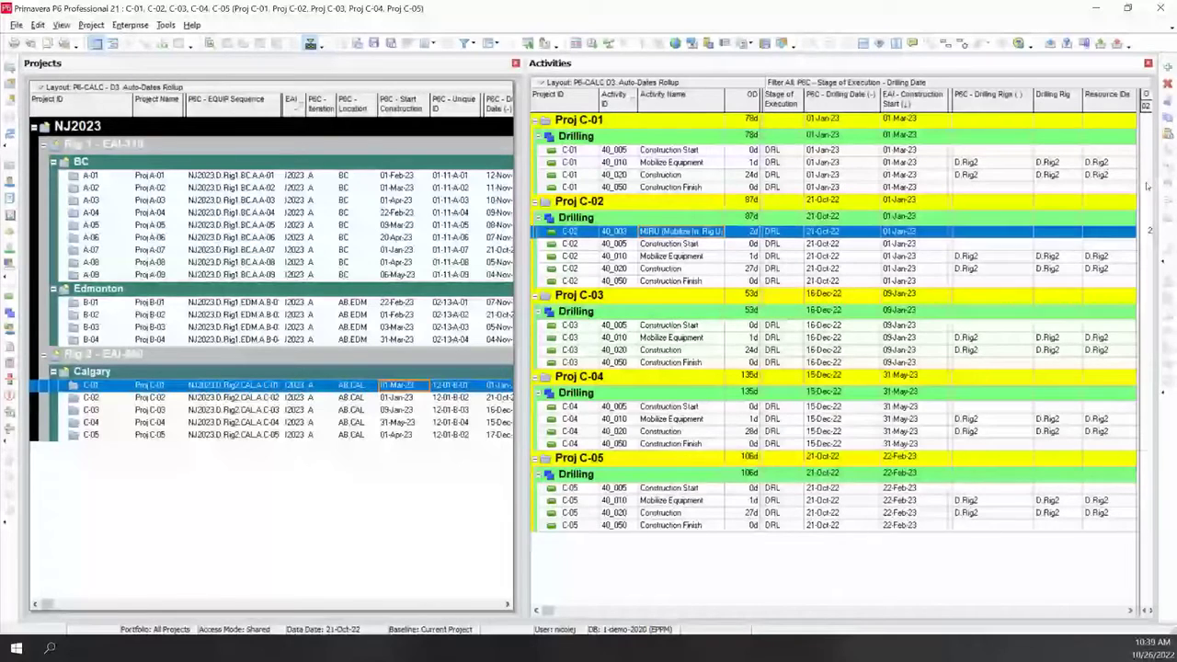
Reveal the Gantt chart beside the activities grid while keeping the P6C - Drilling Rigs column visible
{"action": "left_click_drag", "start_coordinate": [1146, 187], "coordinate": [934, 163]}
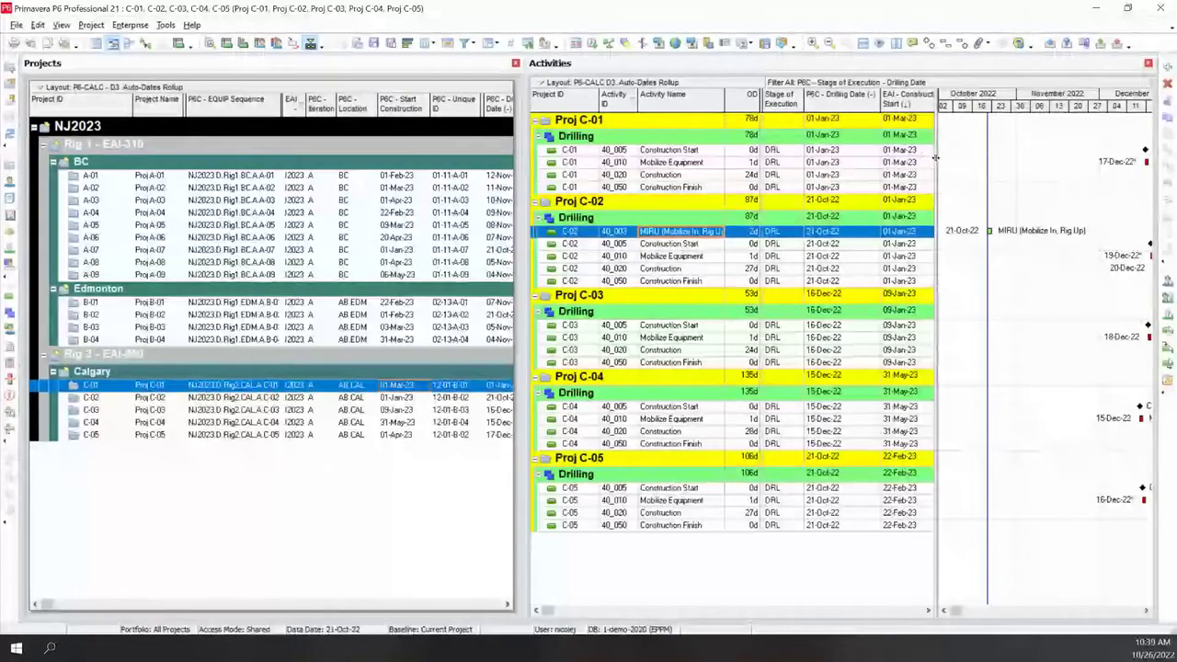
{"action": "left_click_drag", "start_coordinate": [934, 159], "coordinate": [1007, 166]}
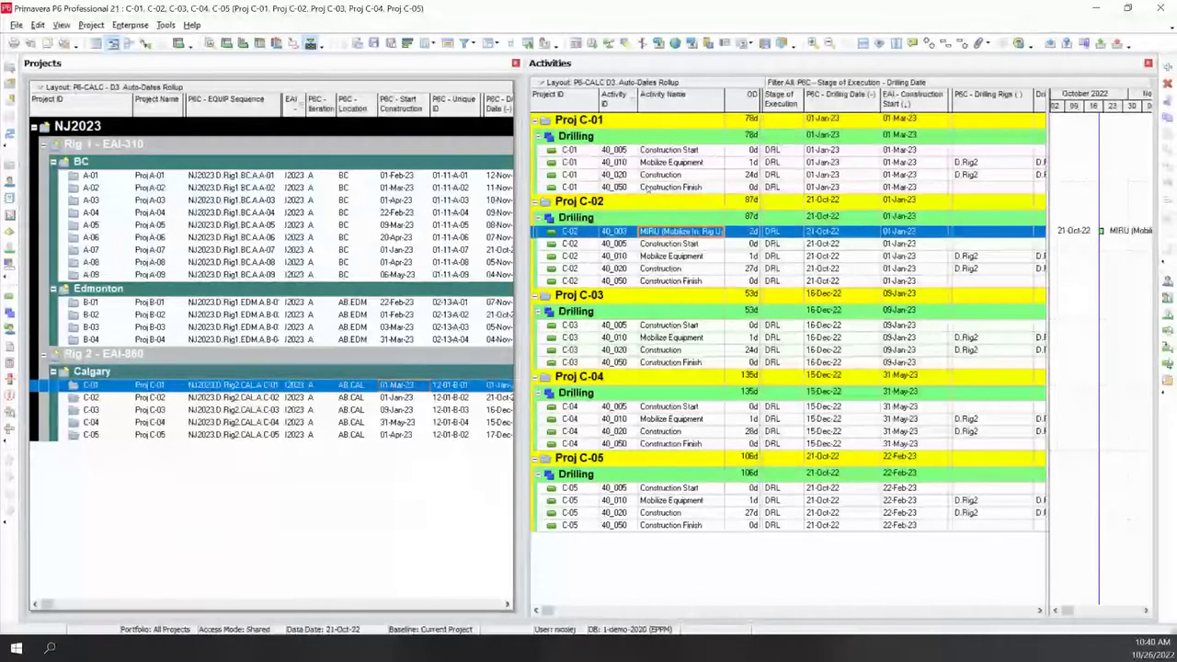
{"action": "left_click", "coordinate": [654, 188]}
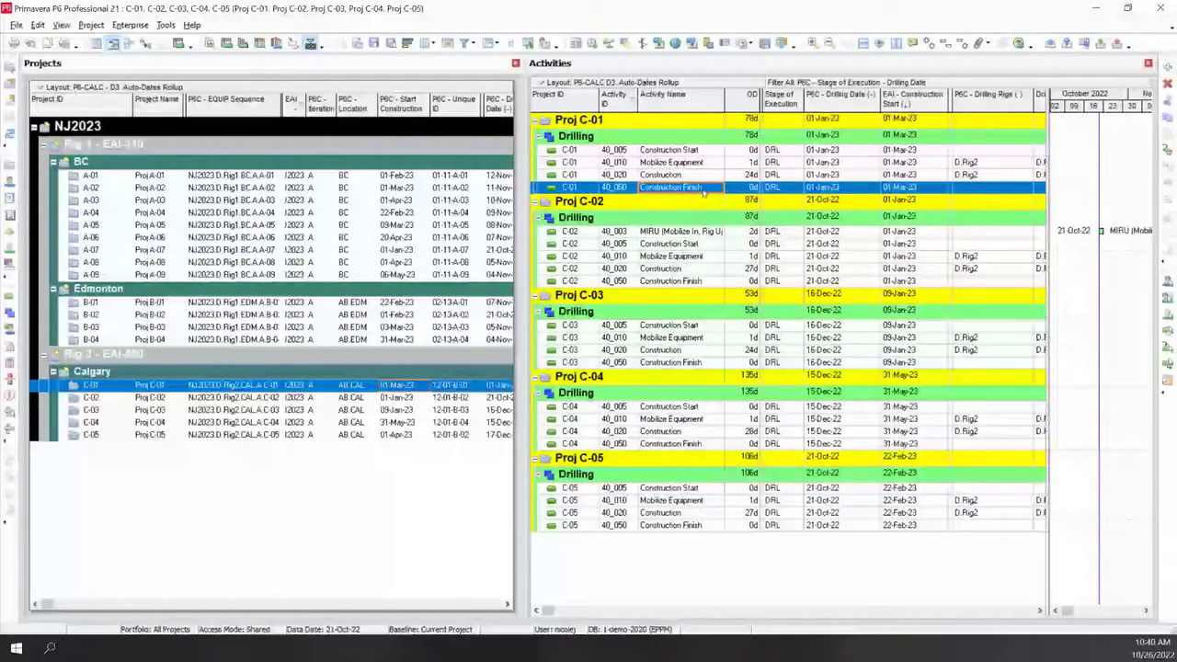
{"action": "left_click", "coordinate": [627, 188]}
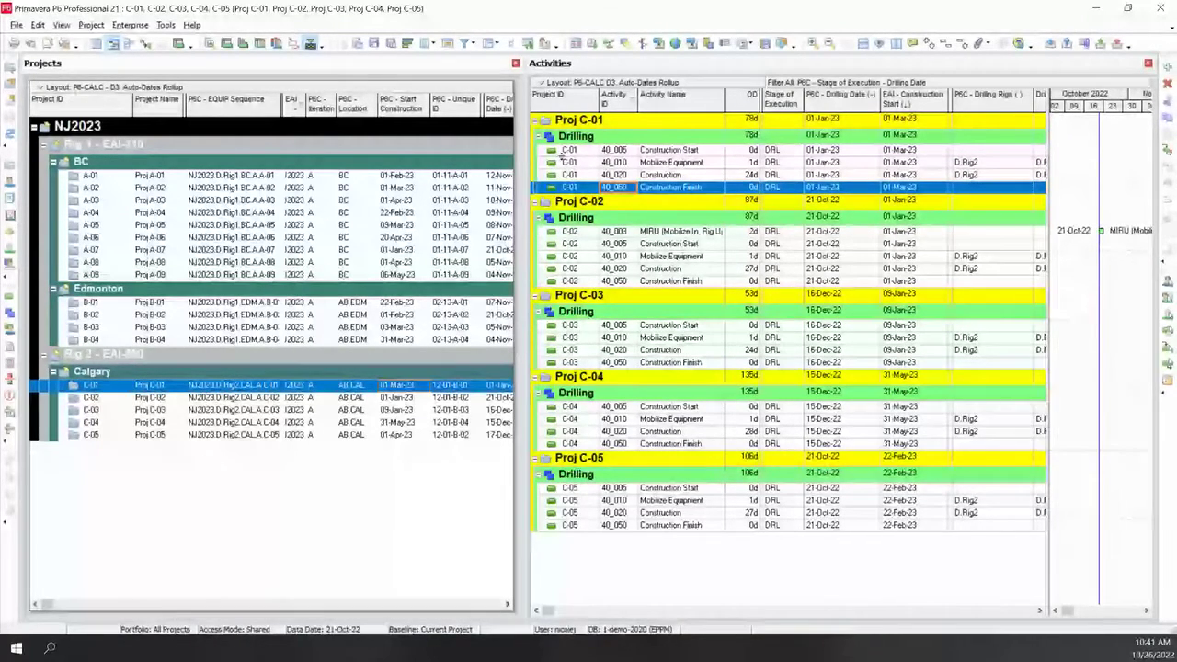
{"action": "left_click", "coordinate": [540, 82]}
Apply the P6-CALC D4 Auto-Flag layout to the Activities view
{"action": "mouse_move", "coordinate": [567, 98]}
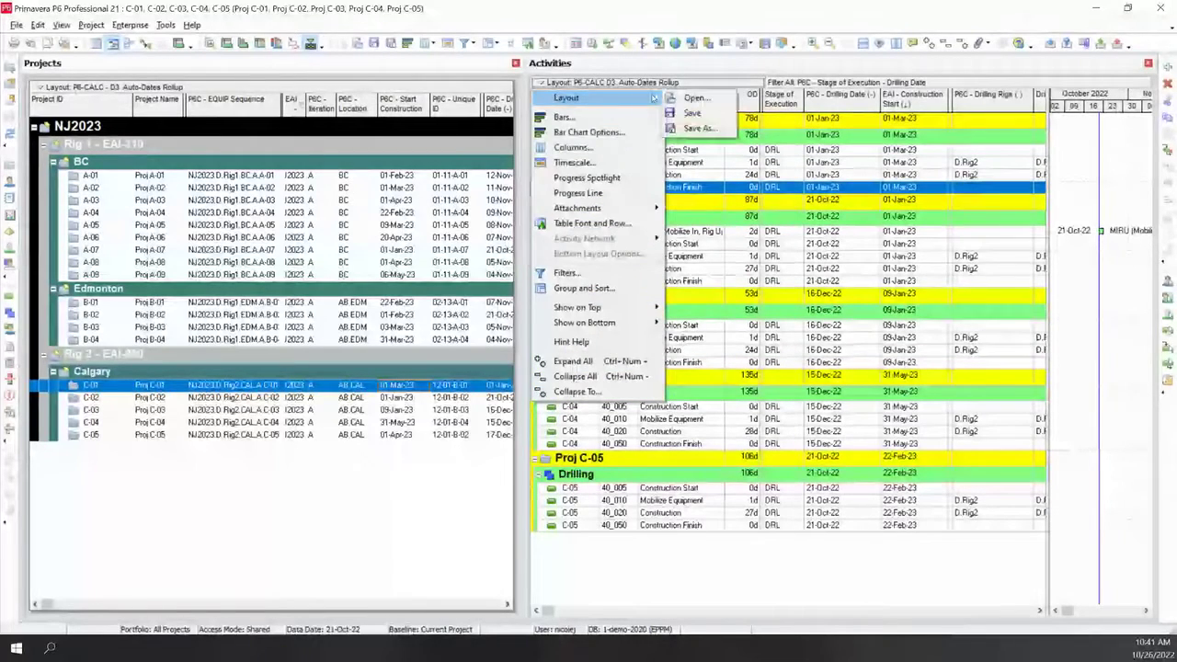
{"action": "left_click", "coordinate": [685, 97]}
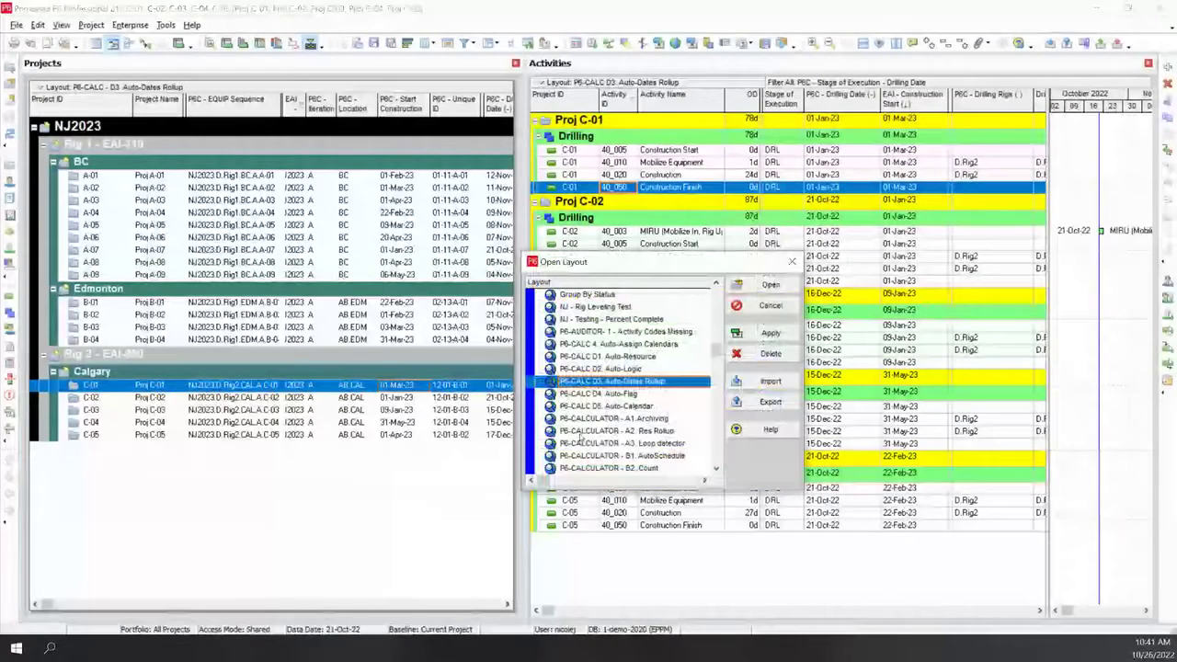
{"action": "left_click", "coordinate": [632, 394]}
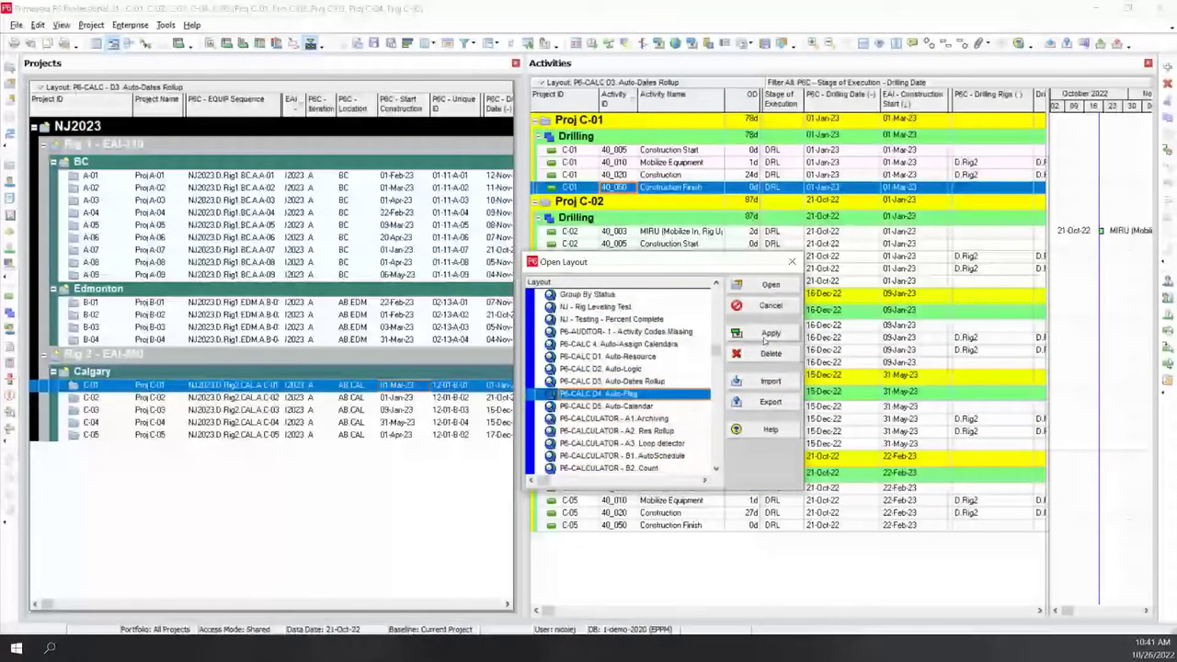
{"action": "left_click", "coordinate": [767, 334]}
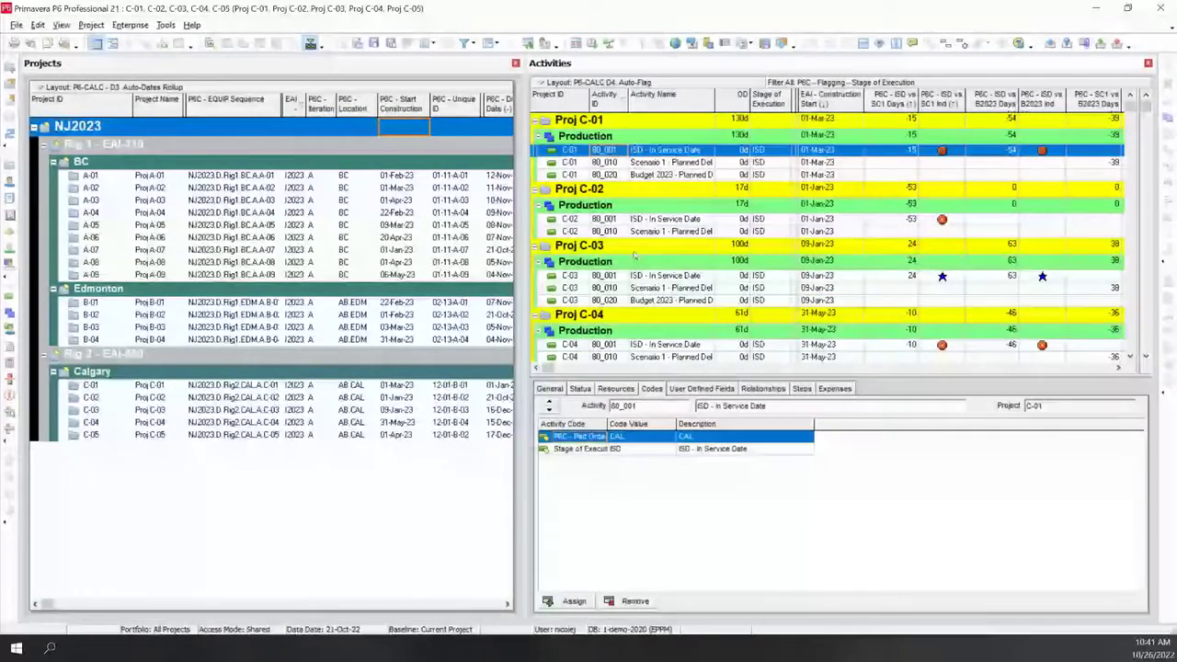
Apply the P6-CALC - D4 Auto-Flag layout to the Projects view as well
{"action": "left_click", "coordinate": [40, 87]}
{"action": "mouse_move", "coordinate": [108, 106]}
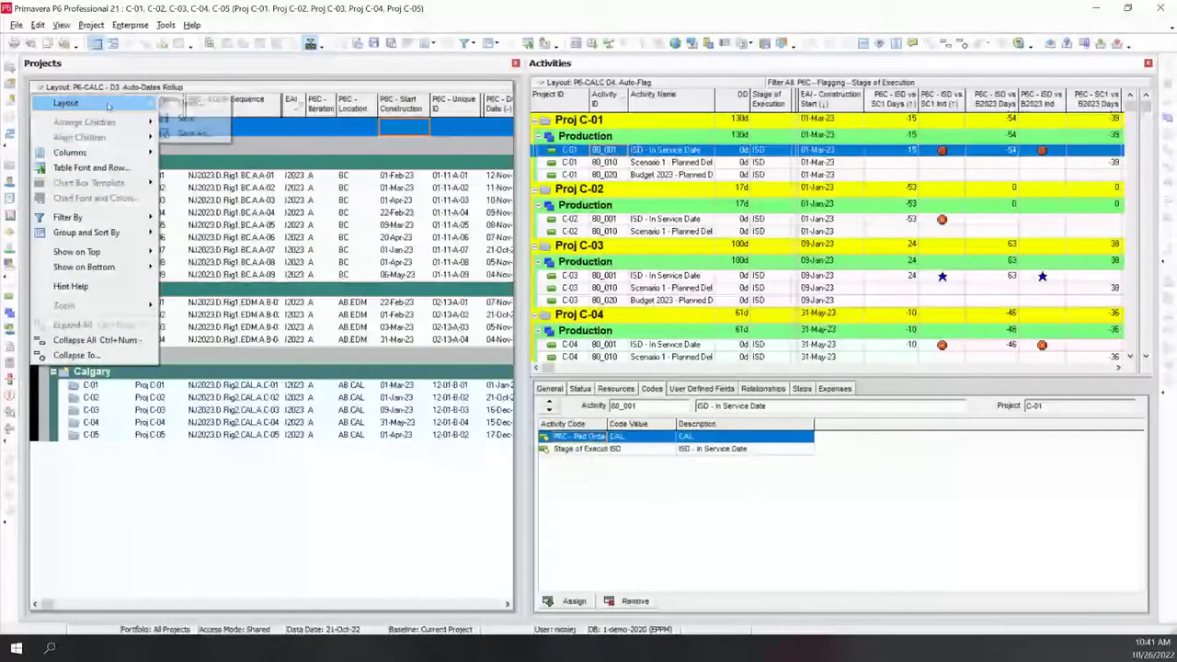
{"action": "left_click", "coordinate": [191, 103]}
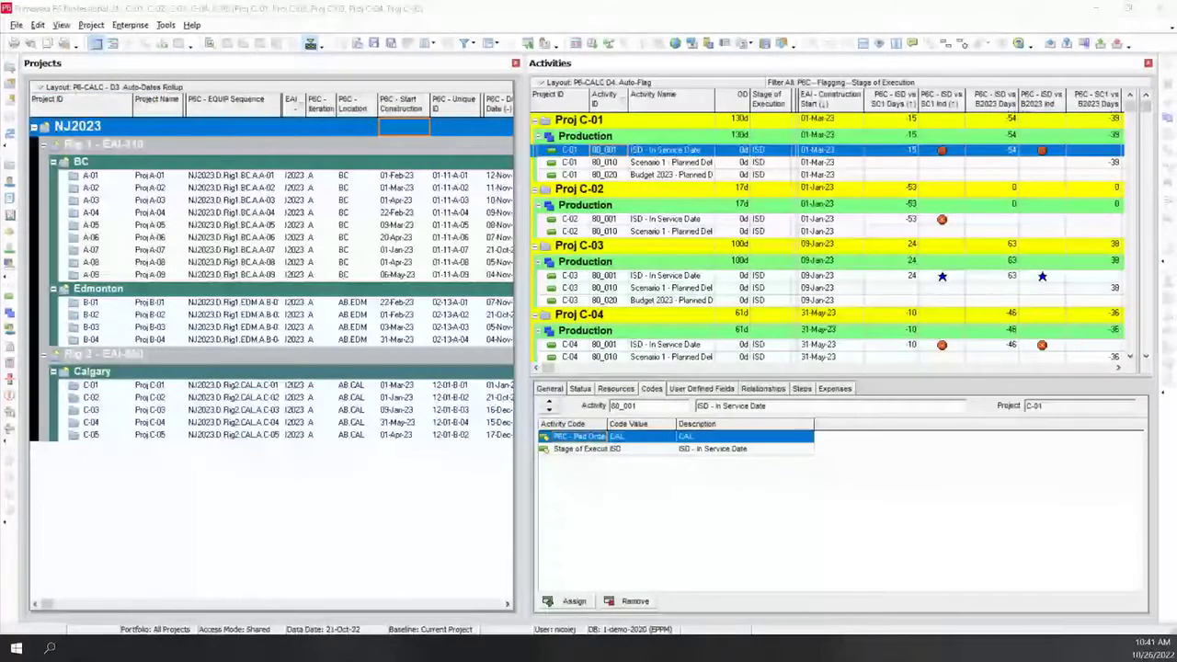
{"action": "left_click", "coordinate": [685, 467]}
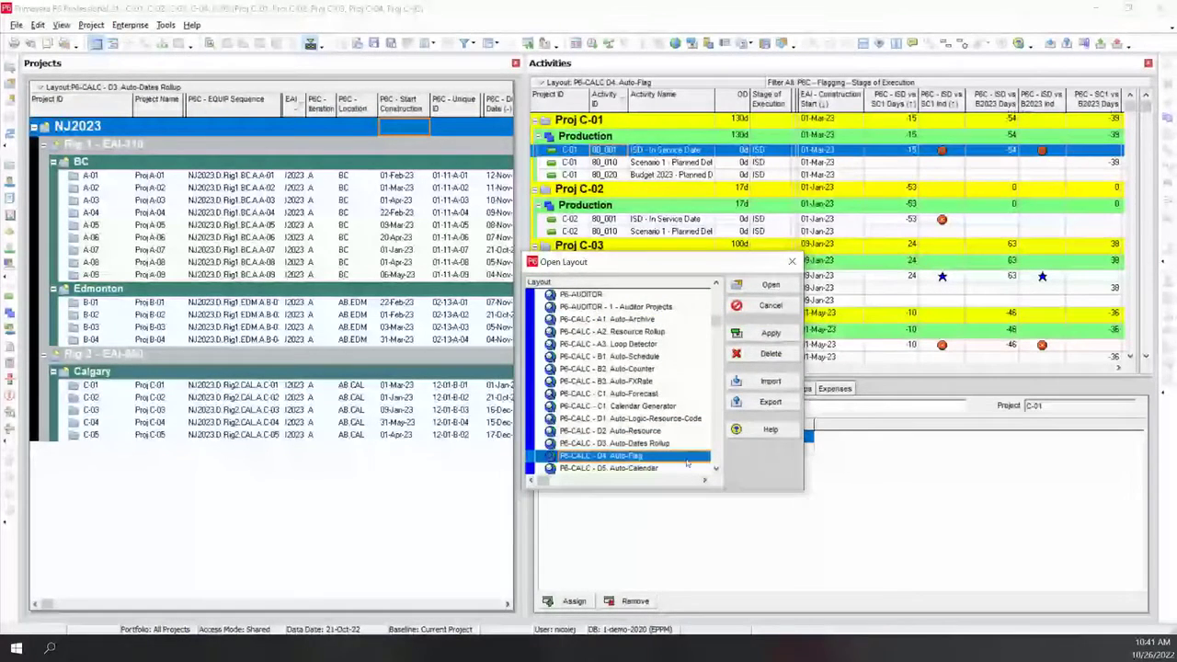
{"action": "left_click", "coordinate": [768, 333]}
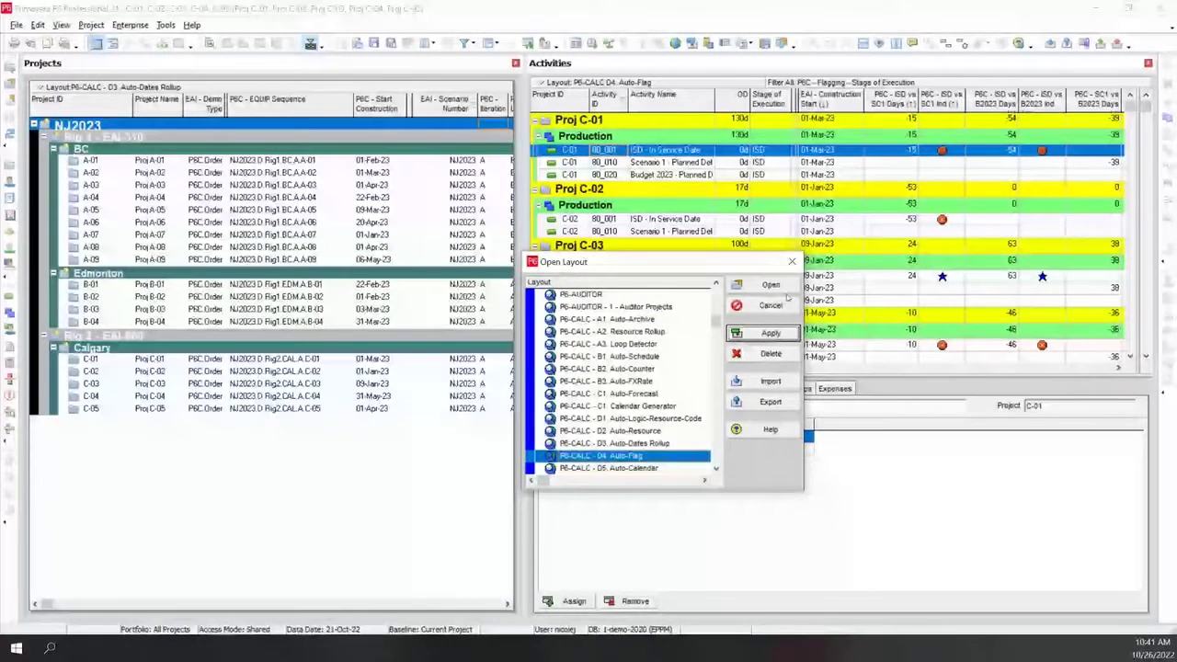
{"action": "left_click", "coordinate": [783, 288]}
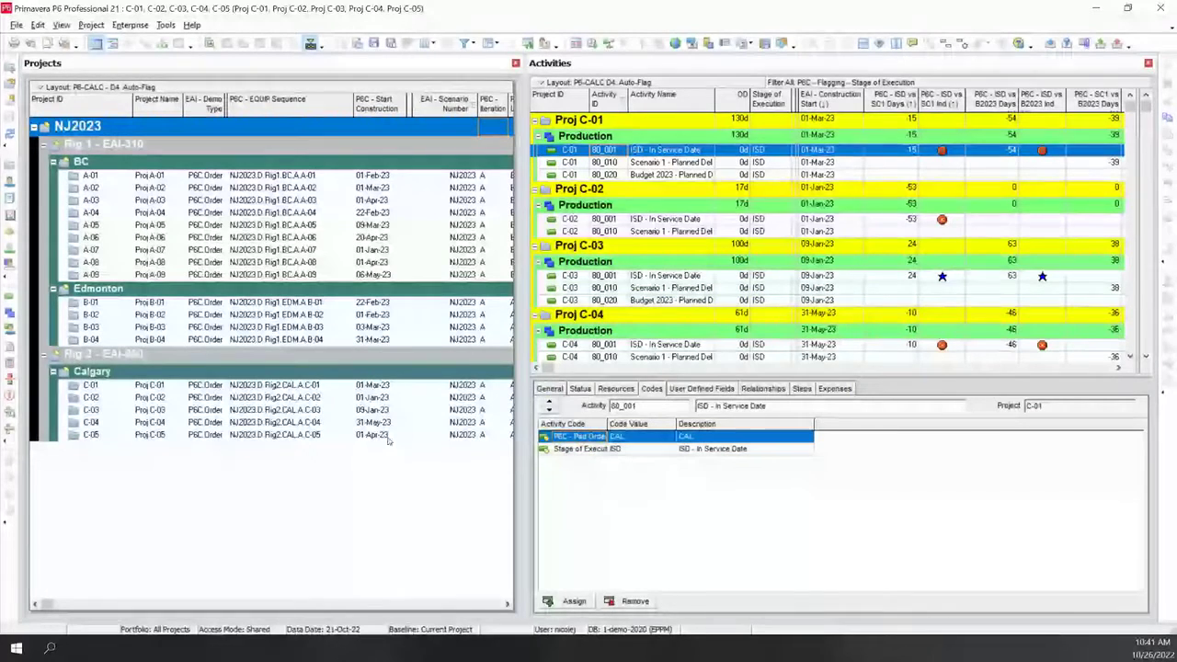
Remove the P6C - EQUIP Sequence through P6C - Drilling Rigs columns from the projects table
{"action": "left_click", "coordinate": [426, 45]}
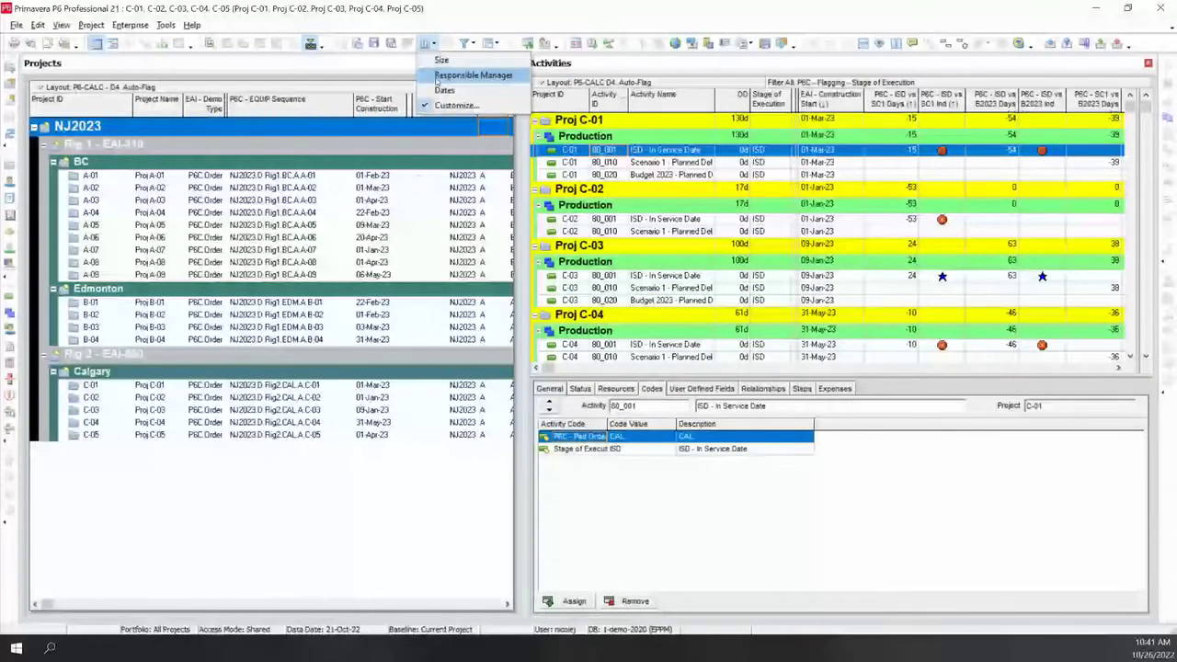
{"action": "left_click", "coordinate": [437, 75]}
{"action": "left_click", "coordinate": [426, 44]}
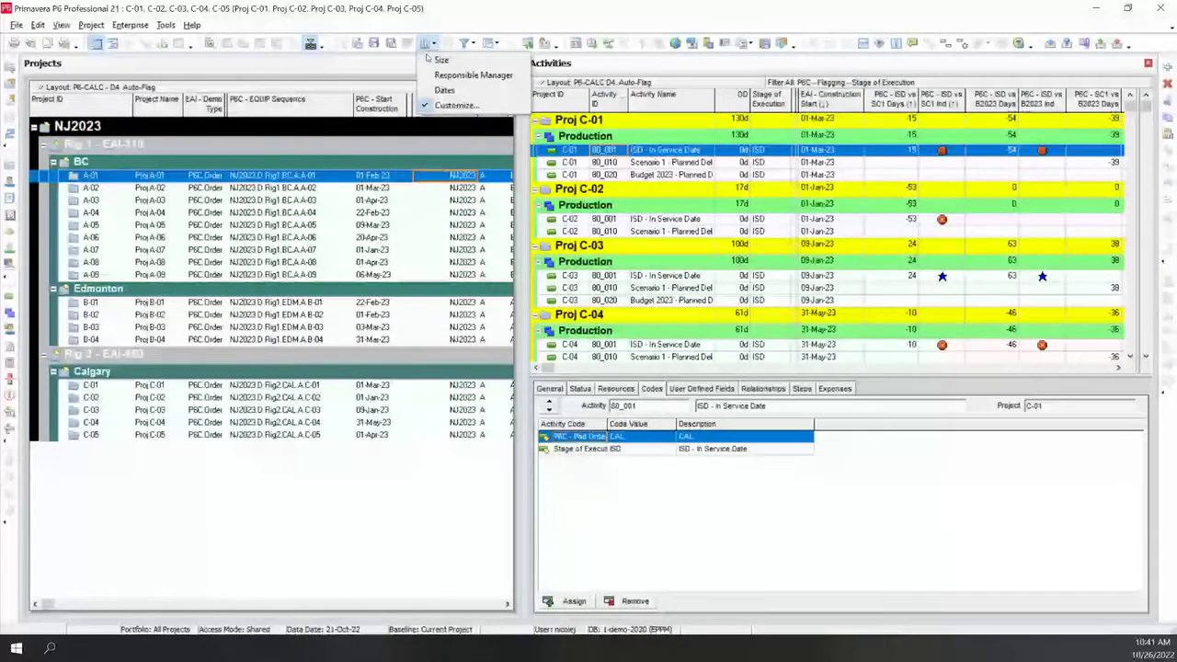
{"action": "left_click", "coordinate": [428, 59]}
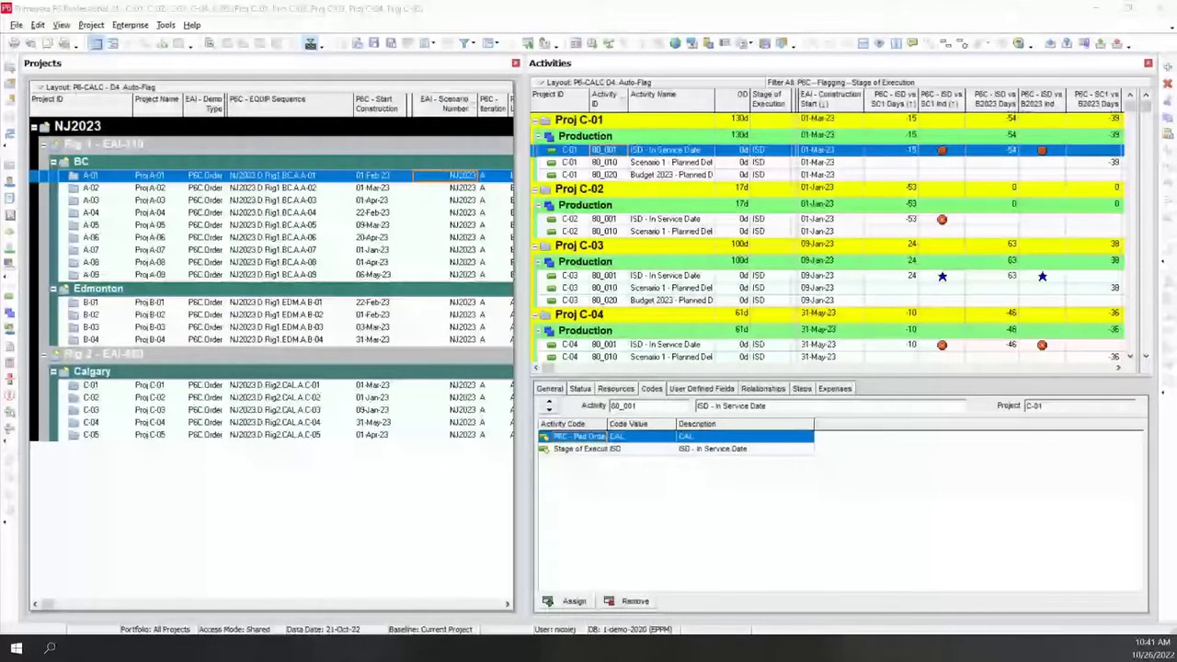
{"action": "left_click", "coordinate": [490, 44]}
{"action": "left_click", "coordinate": [497, 130]}
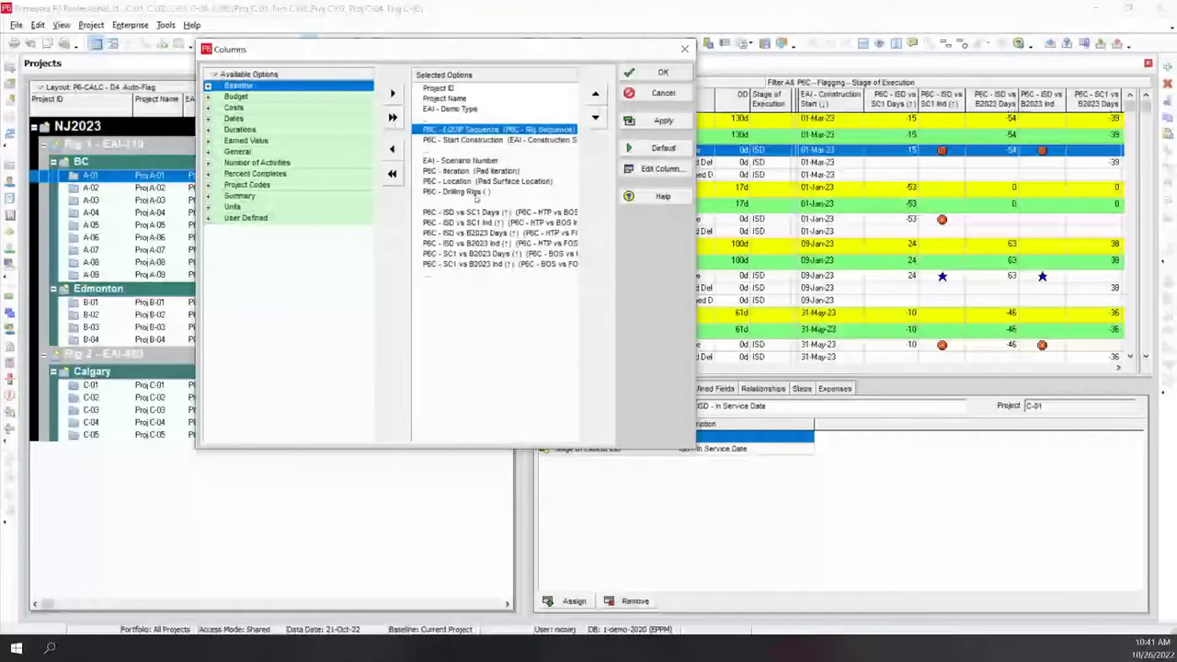
{"action": "left_click", "coordinate": [475, 192]}
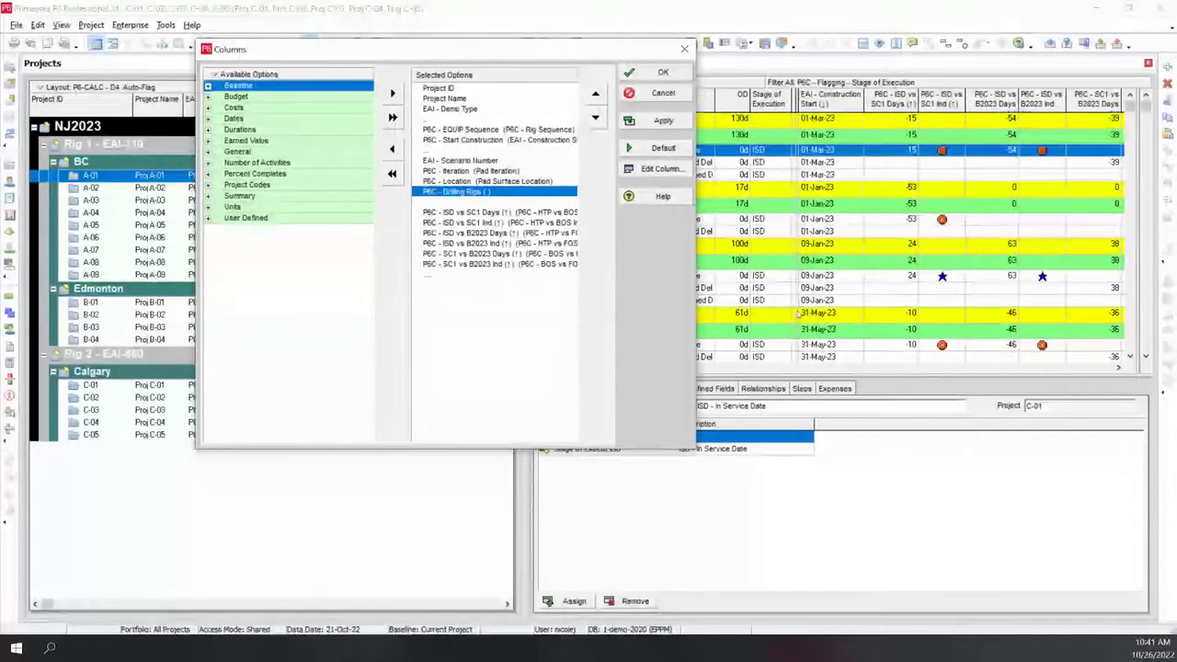
{"action": "left_click", "coordinate": [460, 130], "text": "shift"}
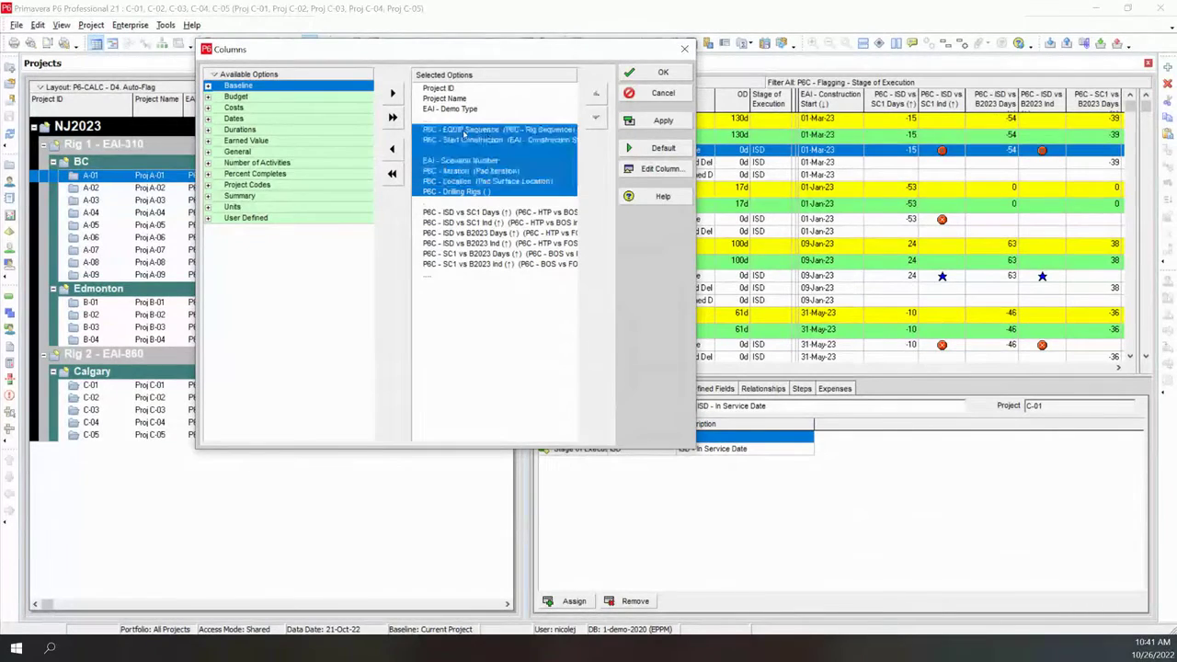
{"action": "left_click", "coordinate": [392, 149]}
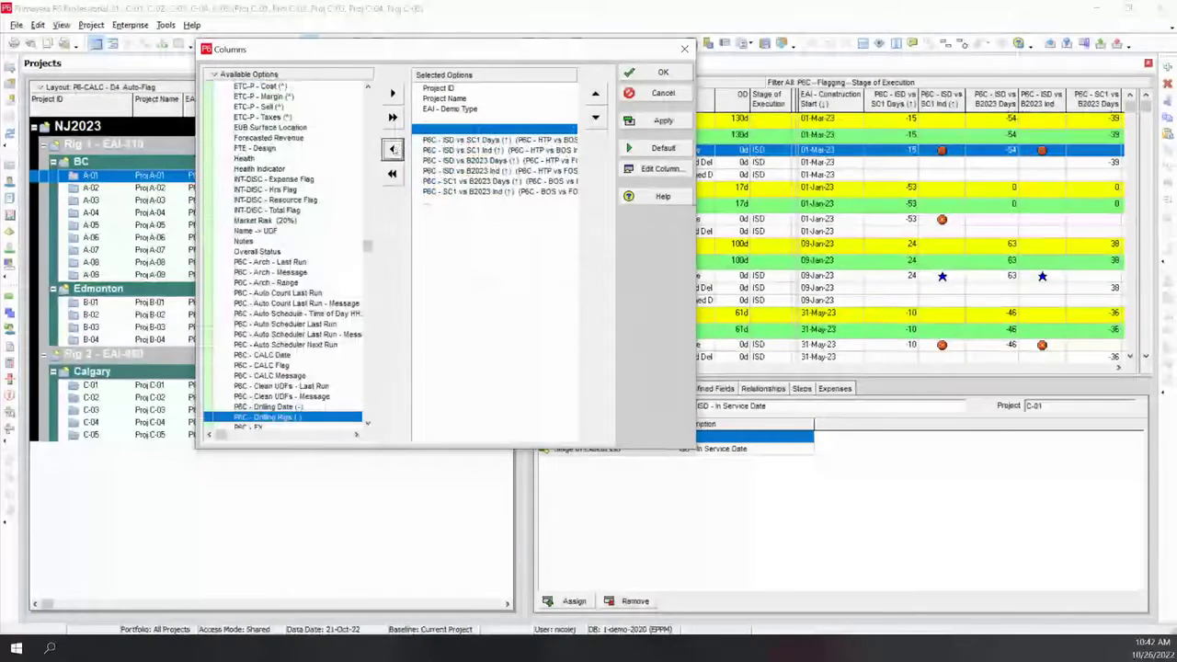
Remove the EAI - Demo Type column and confirm the trimmed projects column set
{"action": "left_click", "coordinate": [449, 110]}
{"action": "double_click", "coordinate": [449, 110]}
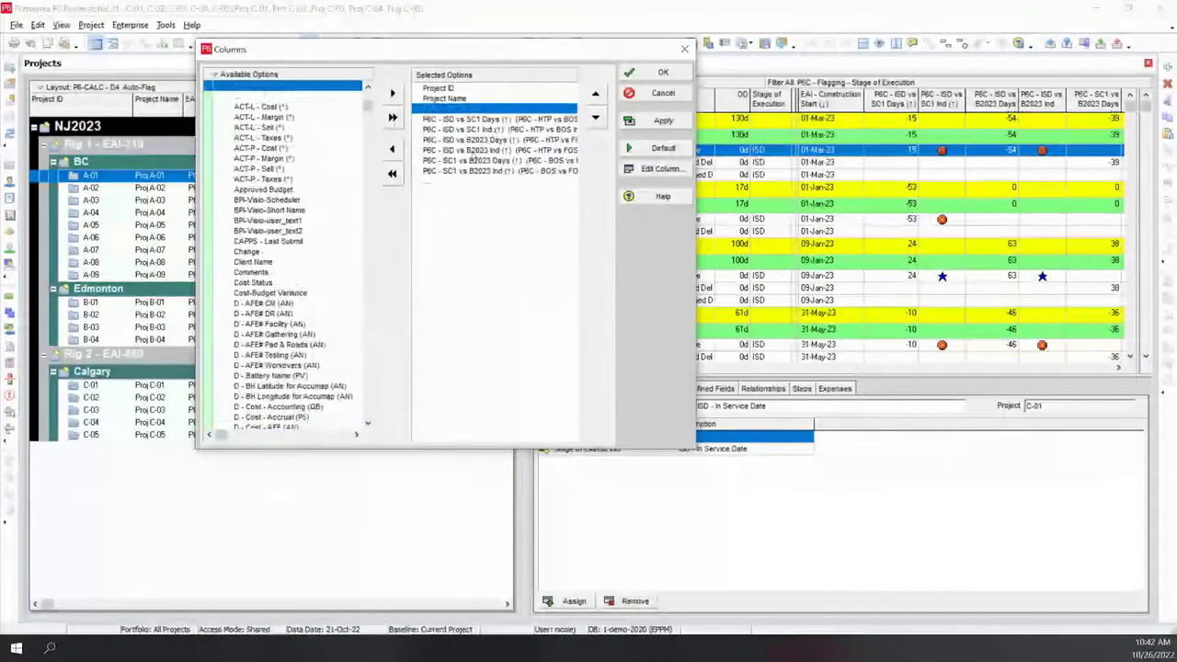
{"action": "left_click", "coordinate": [662, 120]}
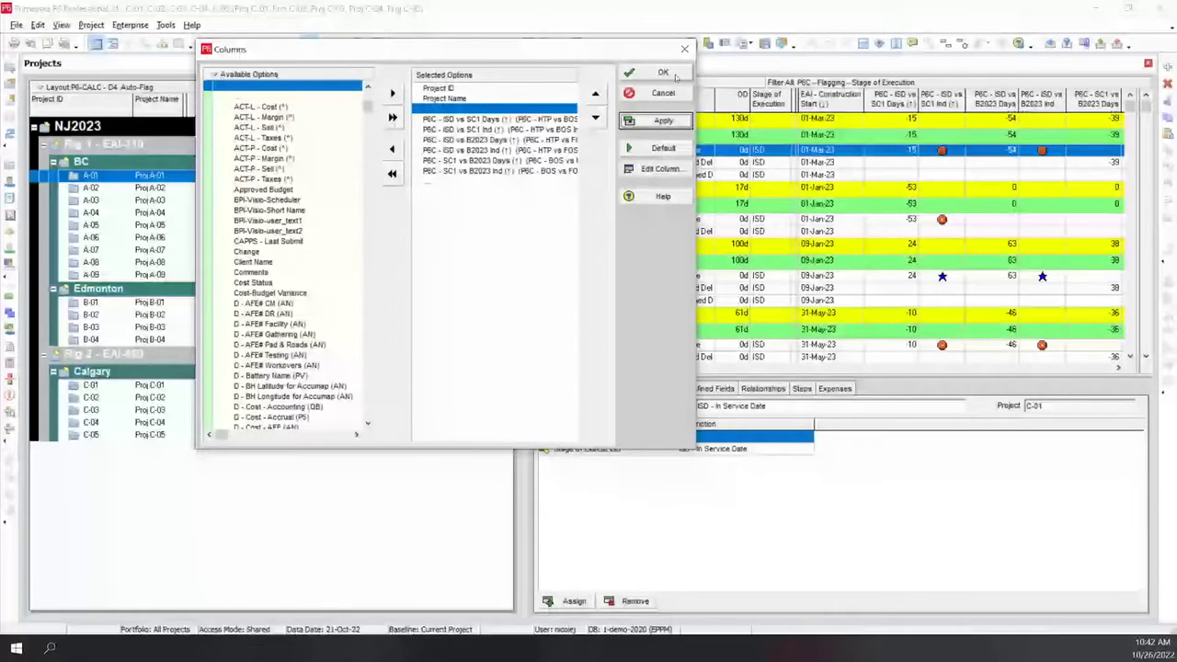
{"action": "left_click", "coordinate": [675, 76]}
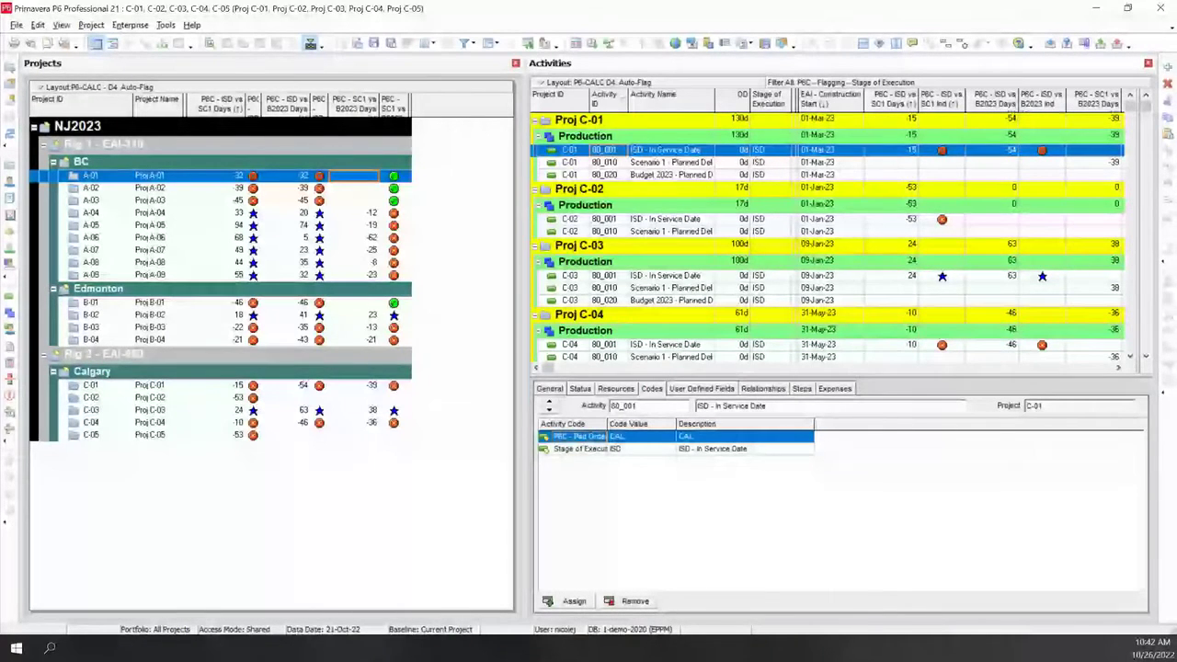
Narrow the activities grid to expose the Production milestones' Gantt chart
{"action": "right_click", "coordinate": [101, 96]}
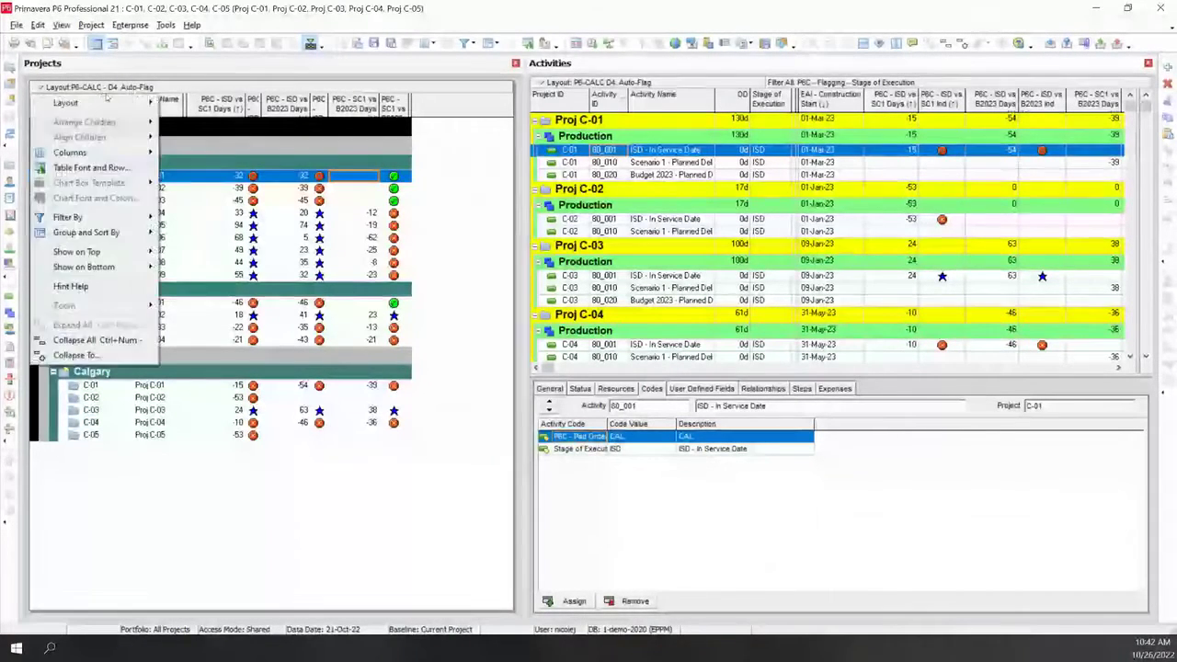
{"action": "left_click", "coordinate": [224, 204]}
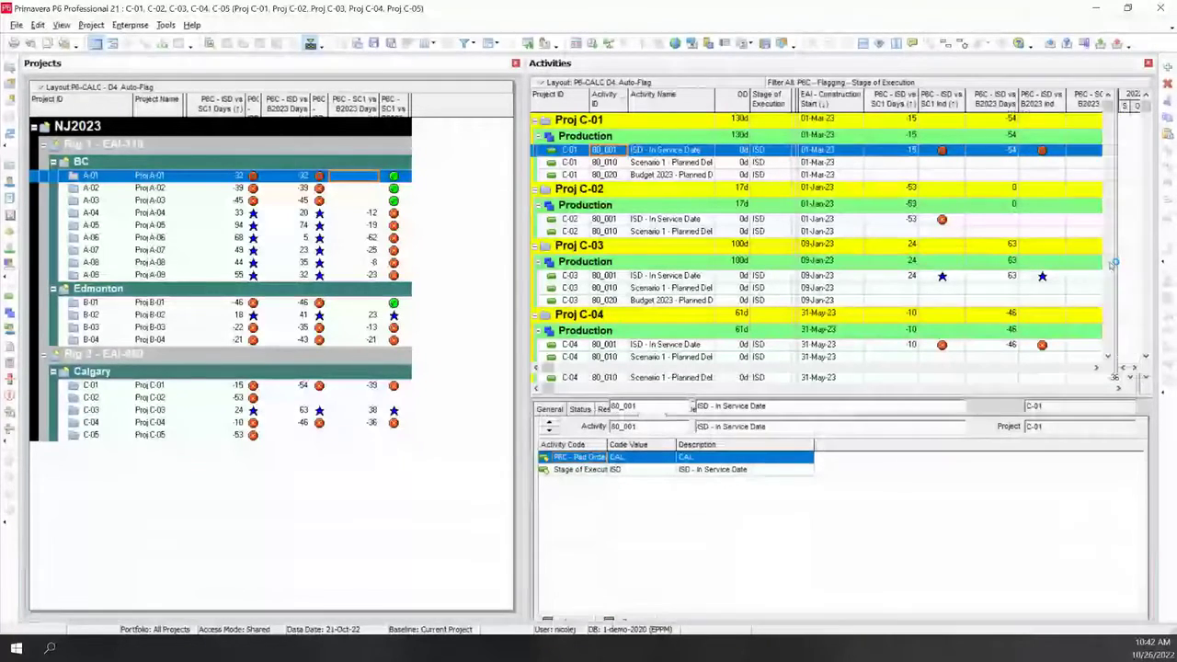
{"action": "left_click_drag", "start_coordinate": [1151, 267], "coordinate": [752, 244]}
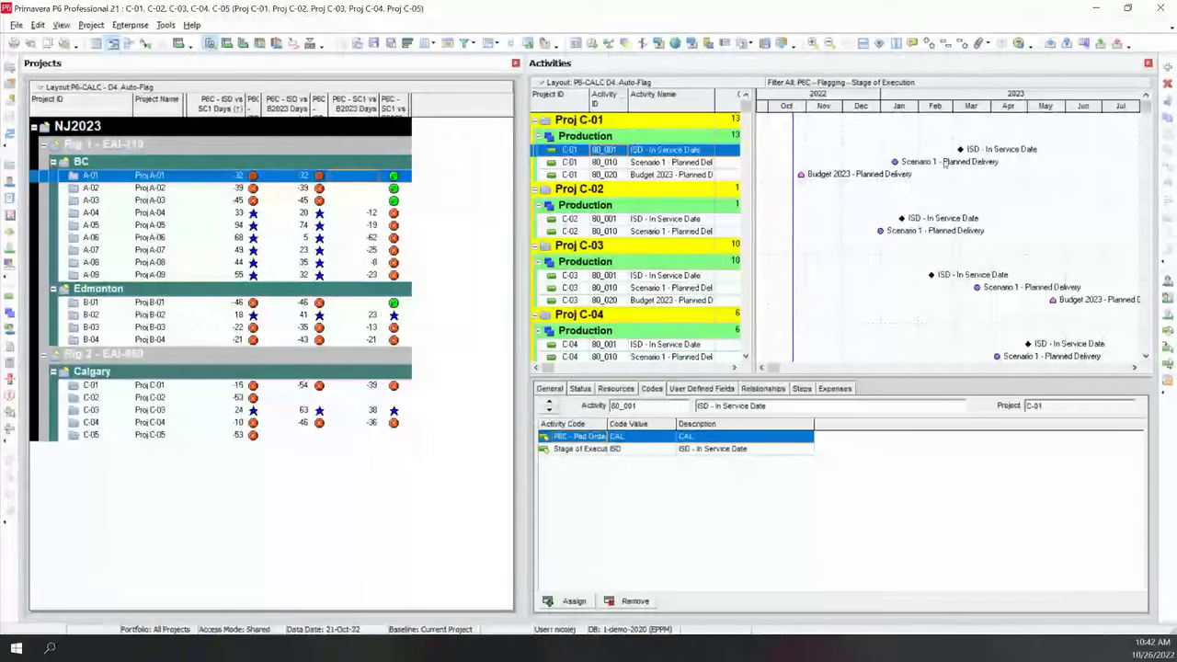
{"action": "left_click", "coordinate": [947, 162]}
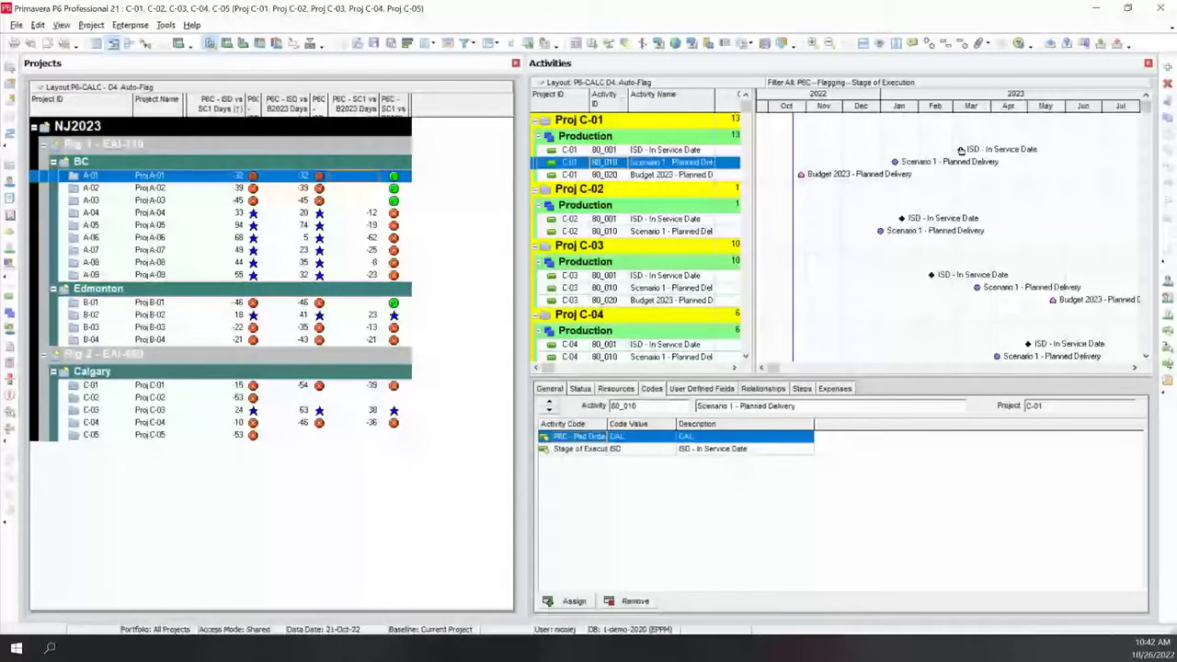
{"action": "left_click", "coordinate": [831, 178]}
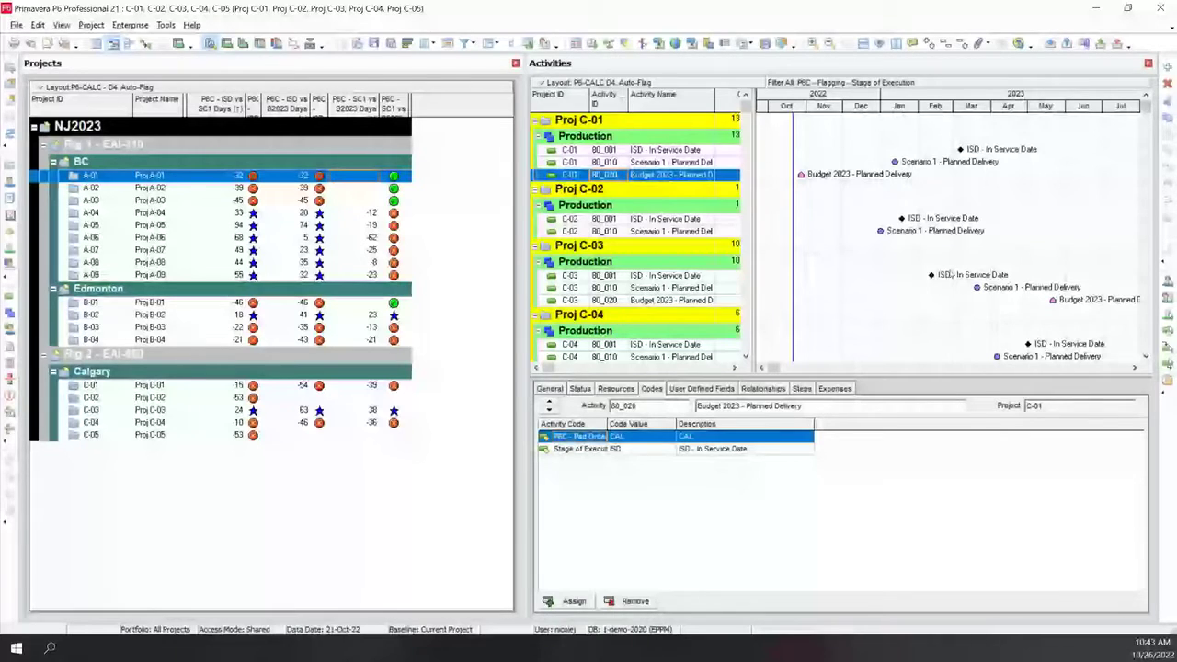
{"action": "scroll", "coordinate": [1069, 291], "scroll_direction": "down", "scroll_amount": 1}
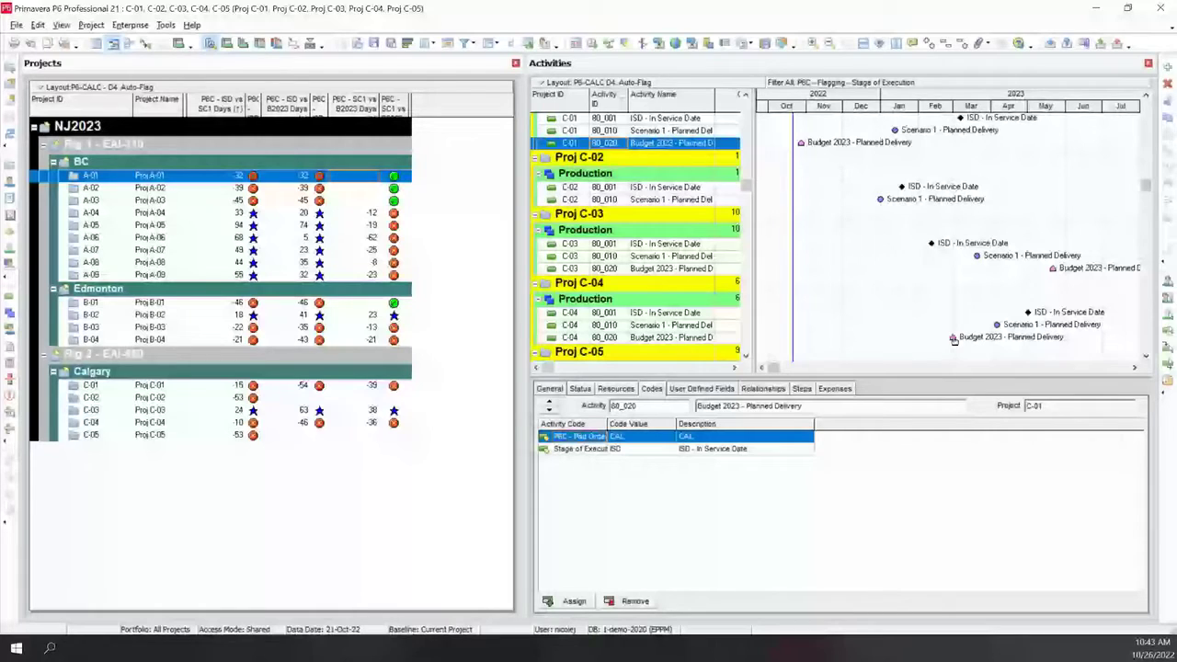
{"action": "scroll", "coordinate": [953, 338], "scroll_direction": "up", "scroll_amount": 1}
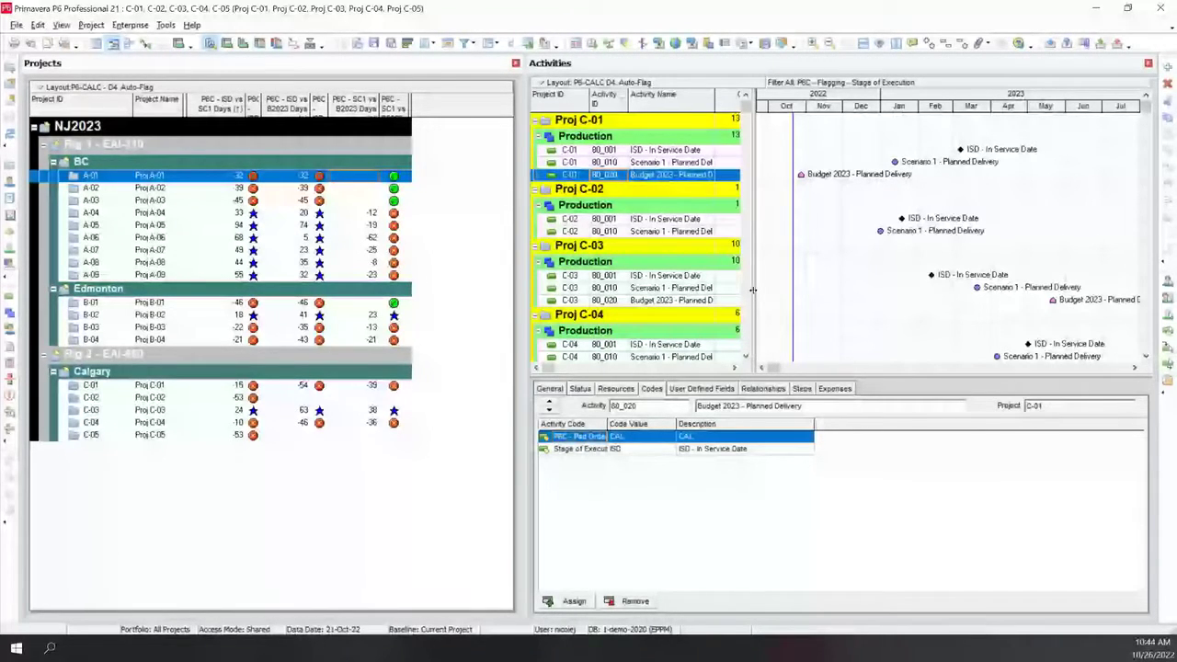
Hide the Gantt chart so the table shows all variance and indicator columns, then select C-02
{"action": "left_click_drag", "start_coordinate": [752, 290], "coordinate": [957, 296]}
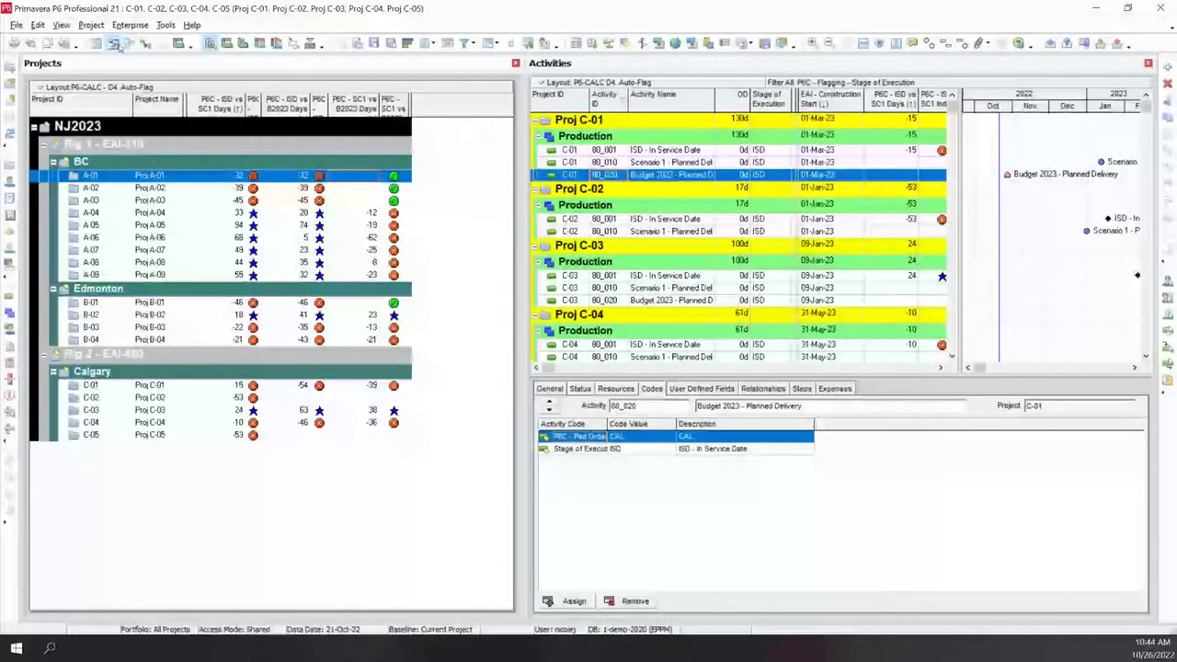
{"action": "left_click", "coordinate": [114, 43]}
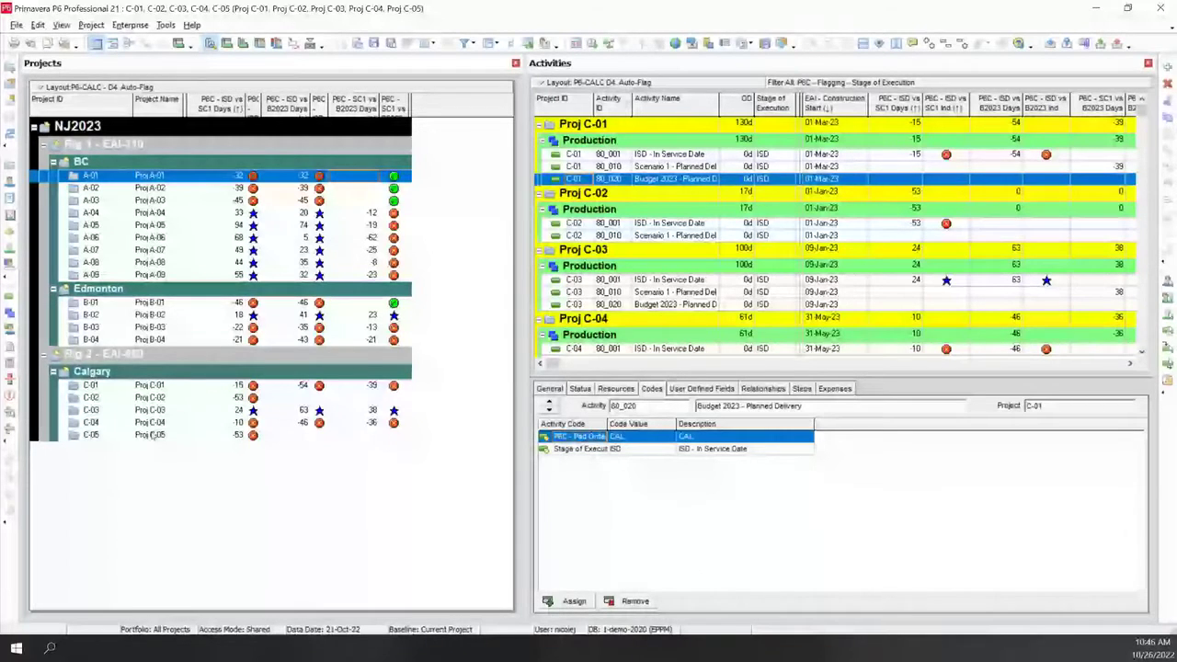
{"action": "left_click", "coordinate": [154, 397]}
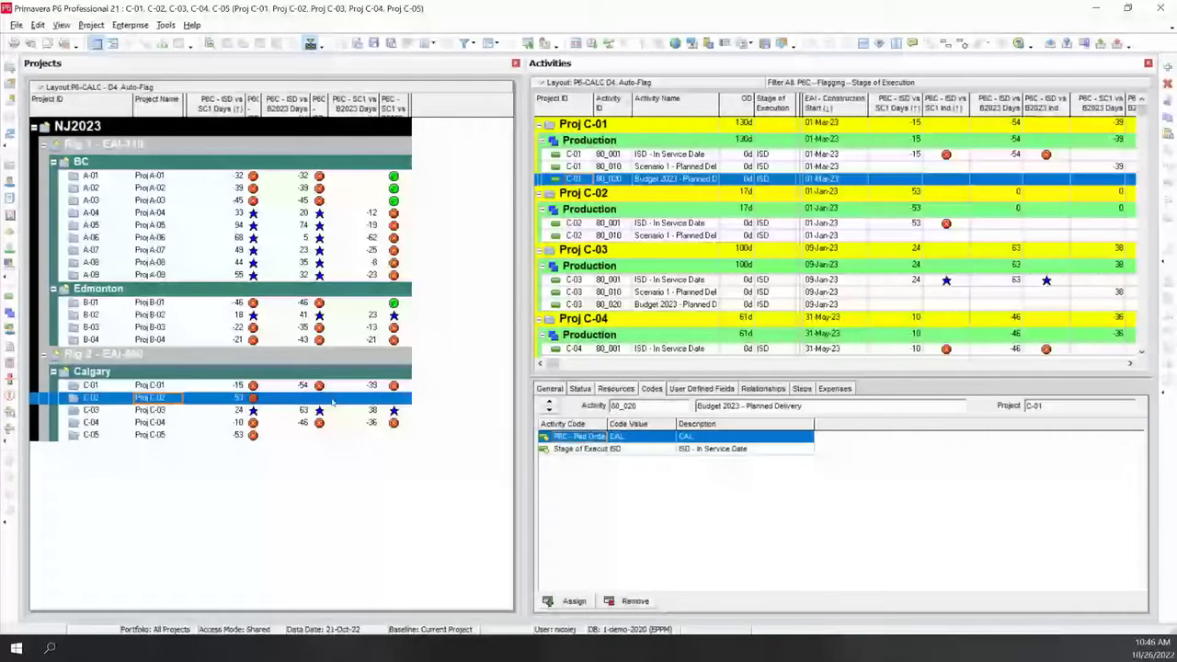
Copy C-03's Budget 2023 - Planned Delivery milestone (80_020) into project C-02
{"action": "left_click", "coordinate": [640, 307]}
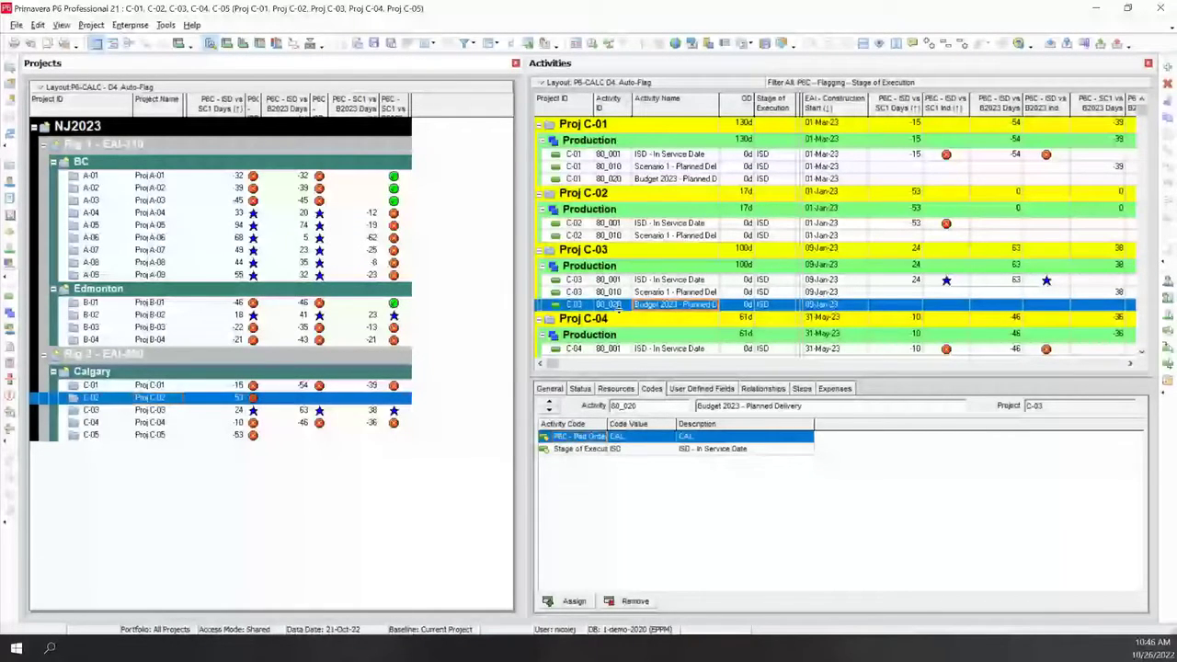
{"action": "left_click", "coordinate": [642, 237]}
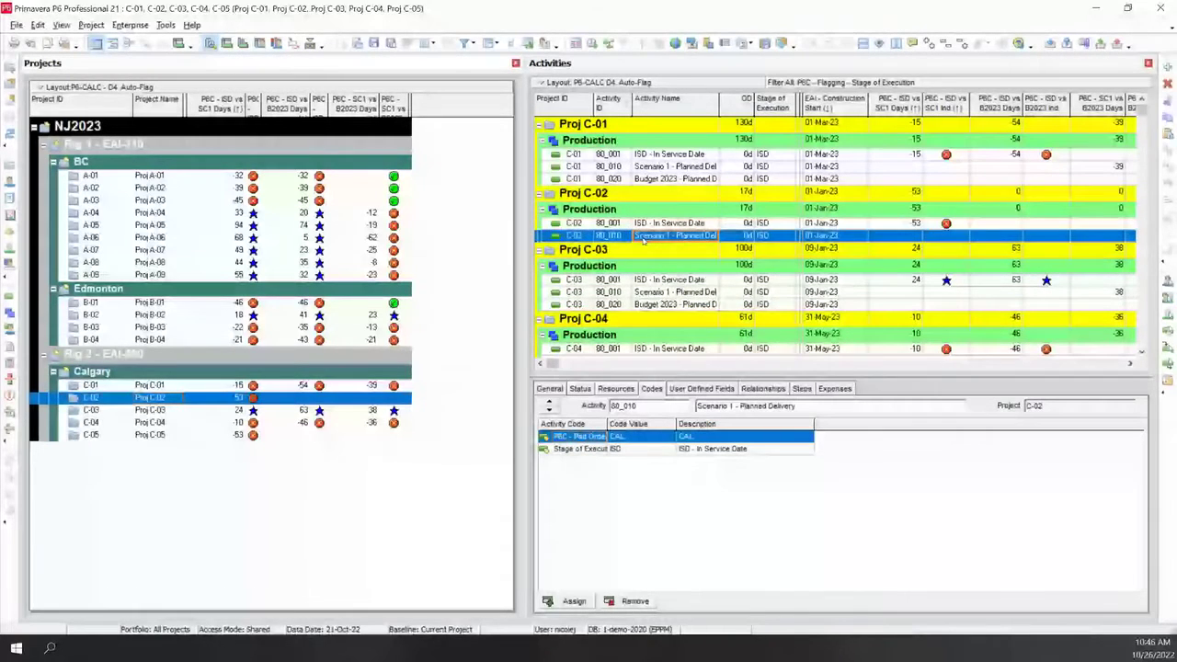
{"action": "key", "text": "ctrl+c"}
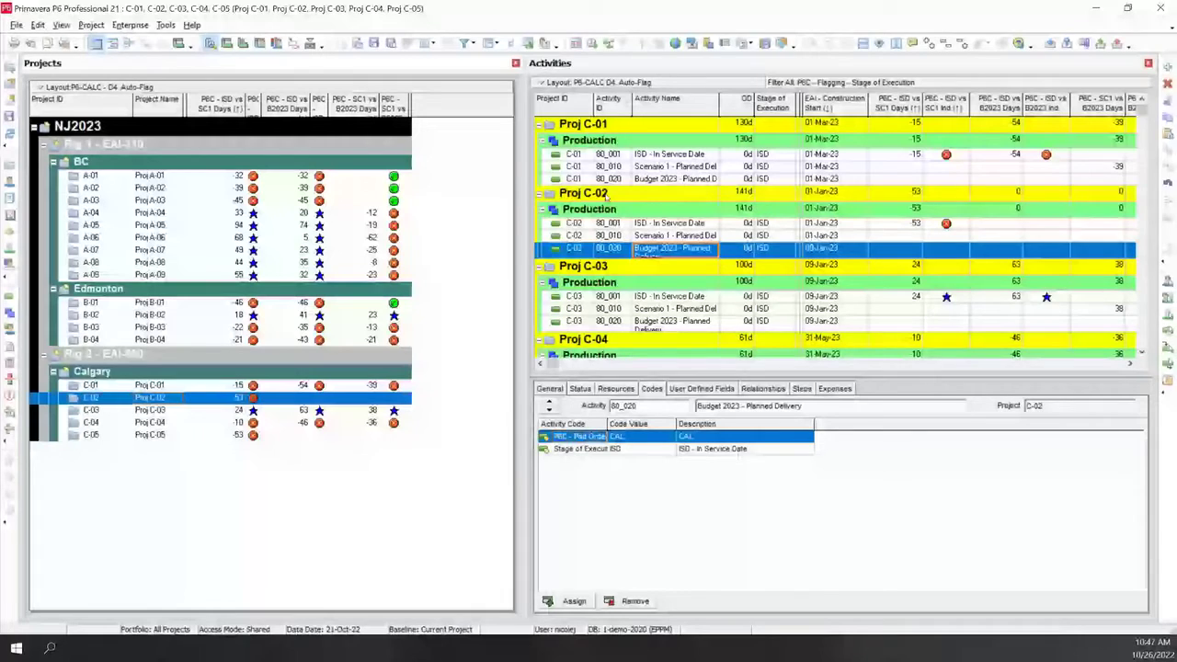
{"action": "left_click", "coordinate": [612, 249]}
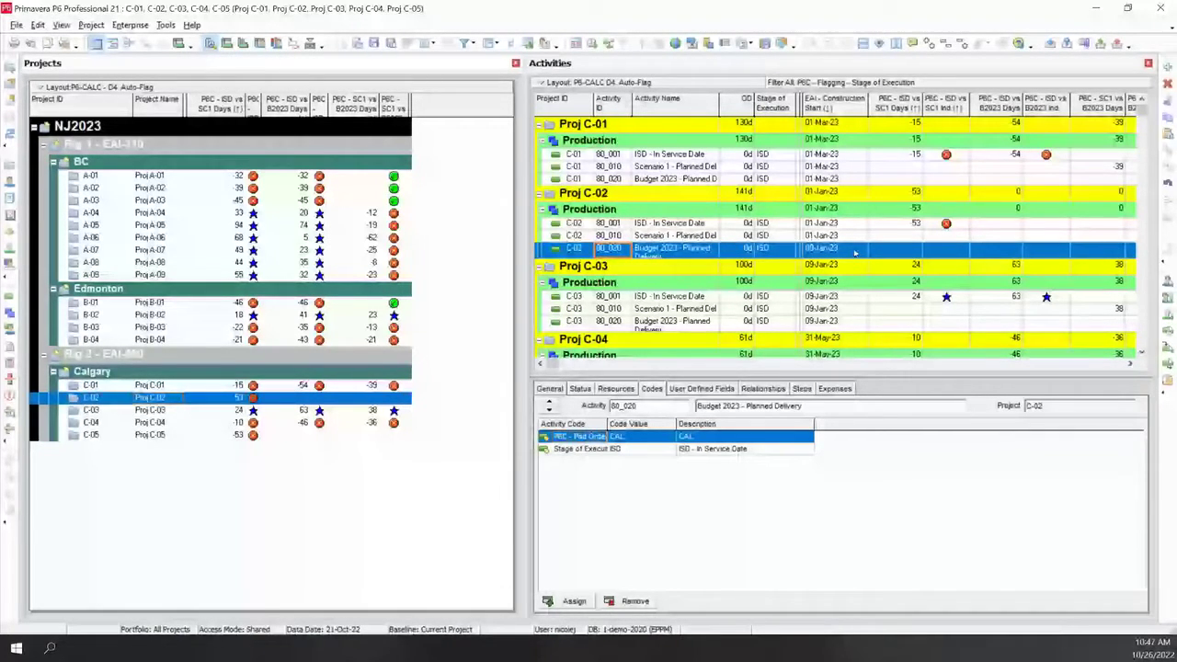
{"action": "left_click", "coordinate": [551, 388]}
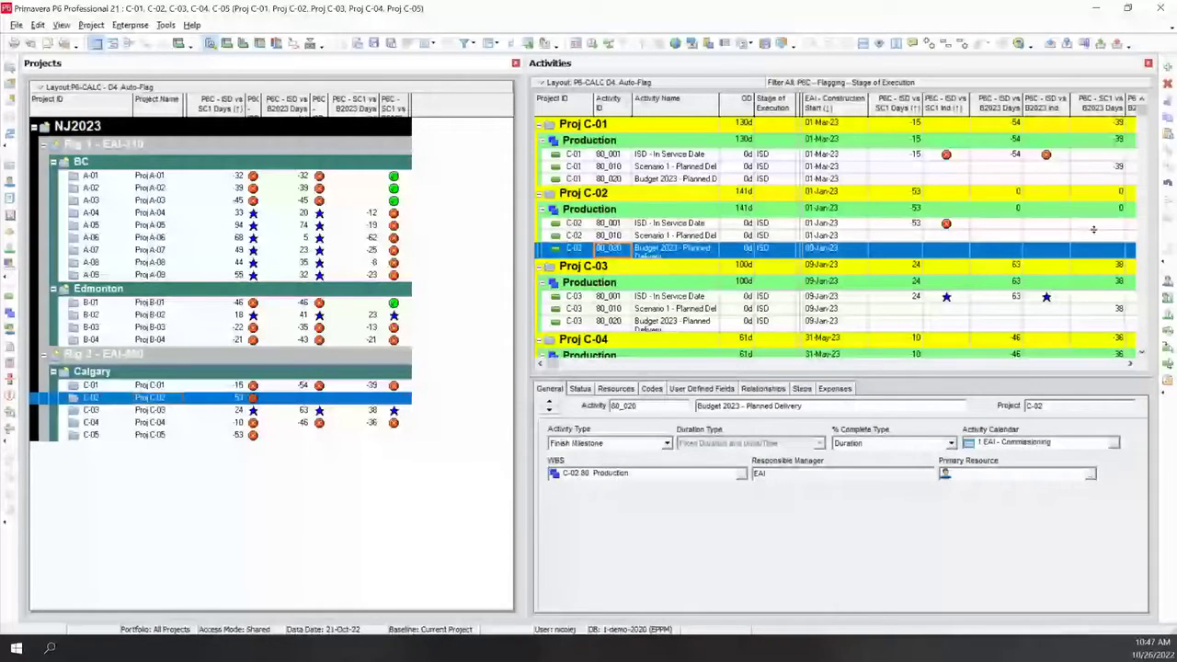
Constrain C-02's 80_020 milestone to finish on or after 30-Jun-23 and recalculate variances
{"action": "left_click", "coordinate": [586, 389]}
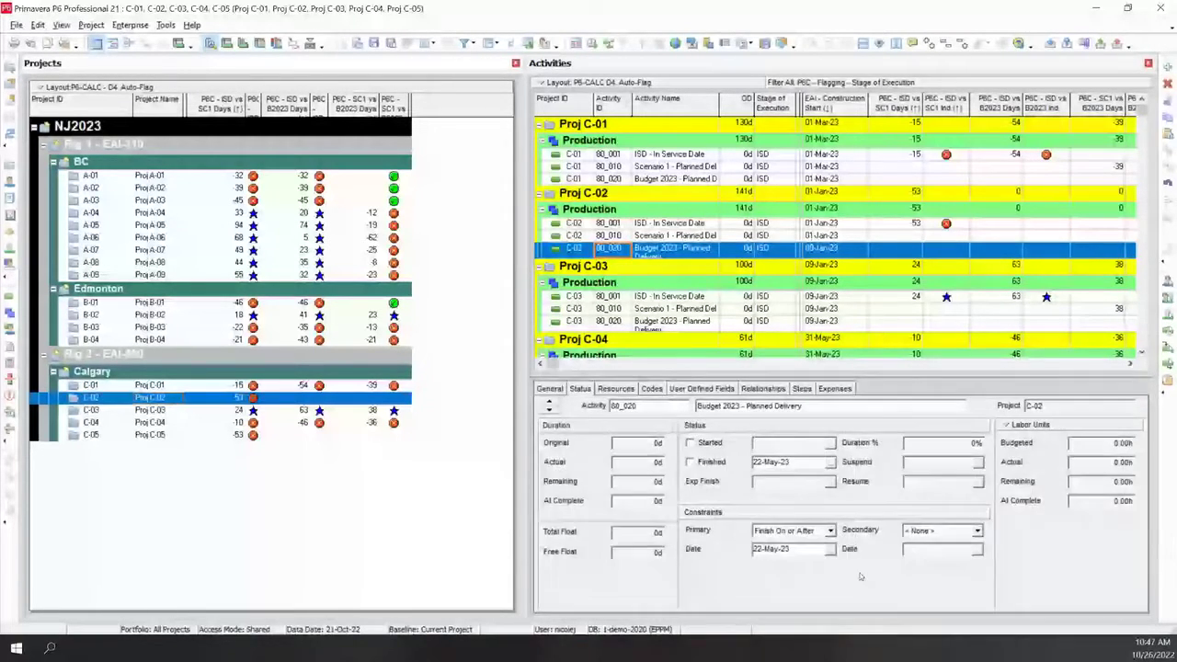
{"action": "left_click", "coordinate": [830, 549]}
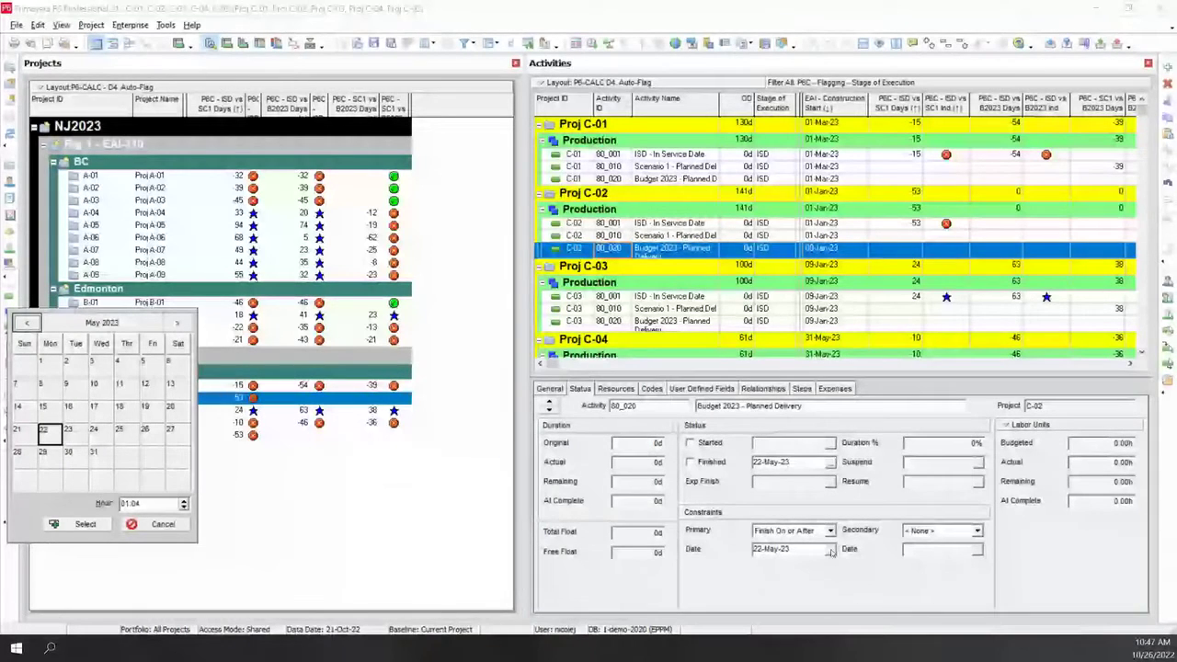
{"action": "left_click", "coordinate": [177, 323]}
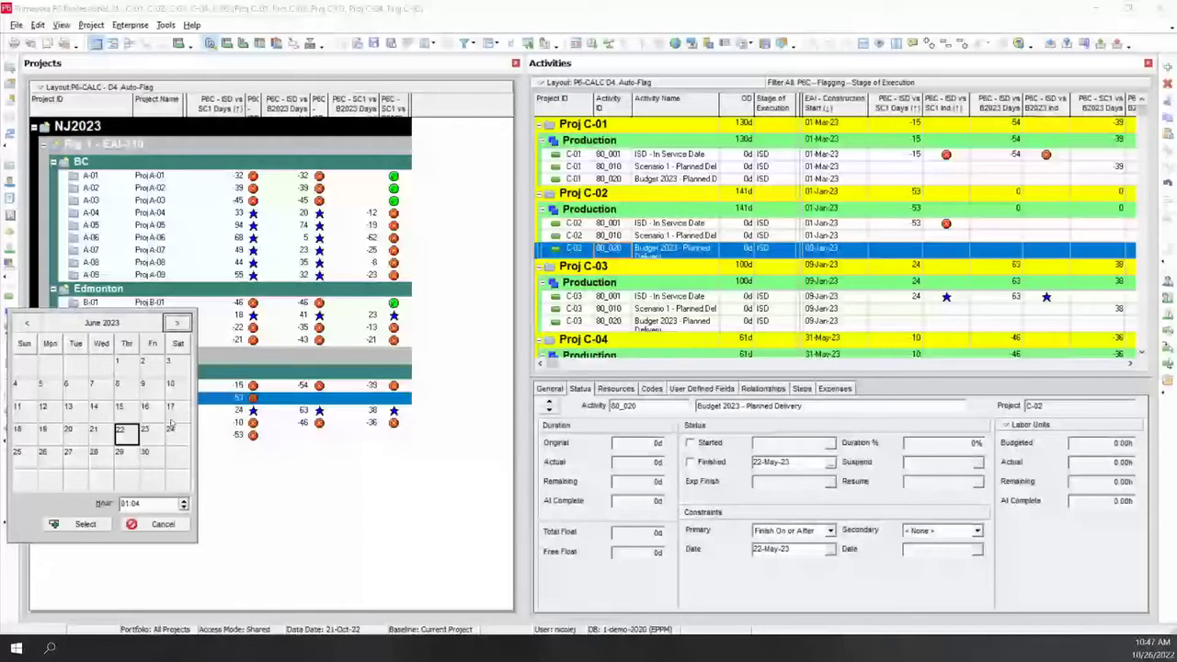
{"action": "double_click", "coordinate": [145, 451]}
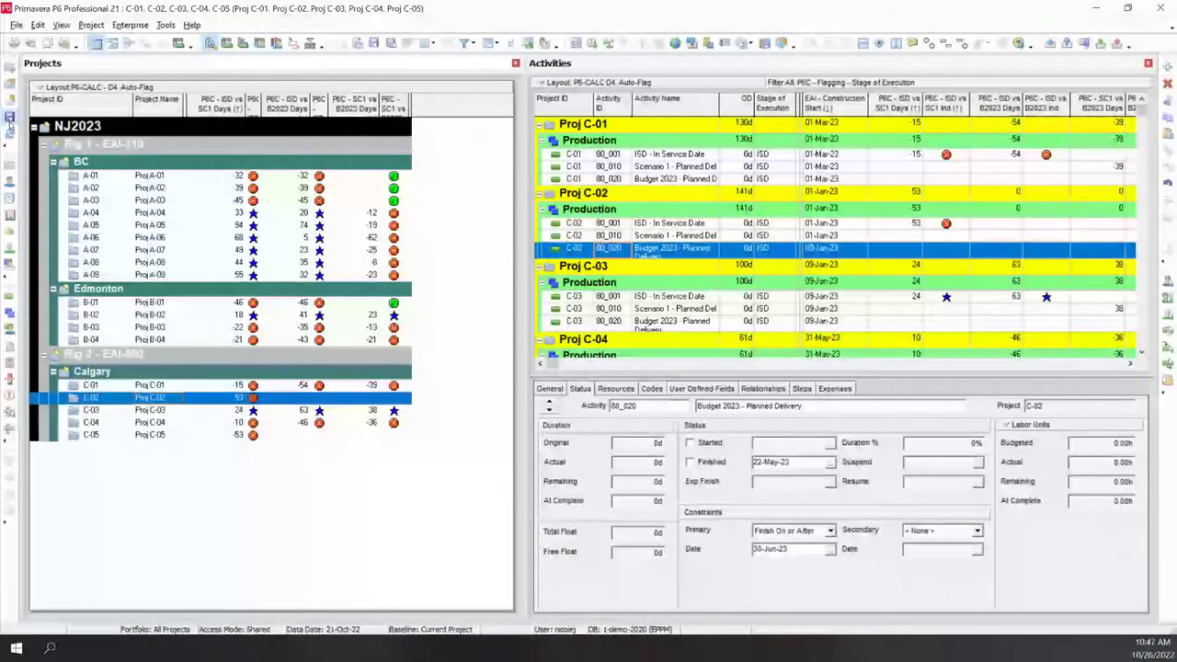
{"action": "left_click", "coordinate": [11, 134]}
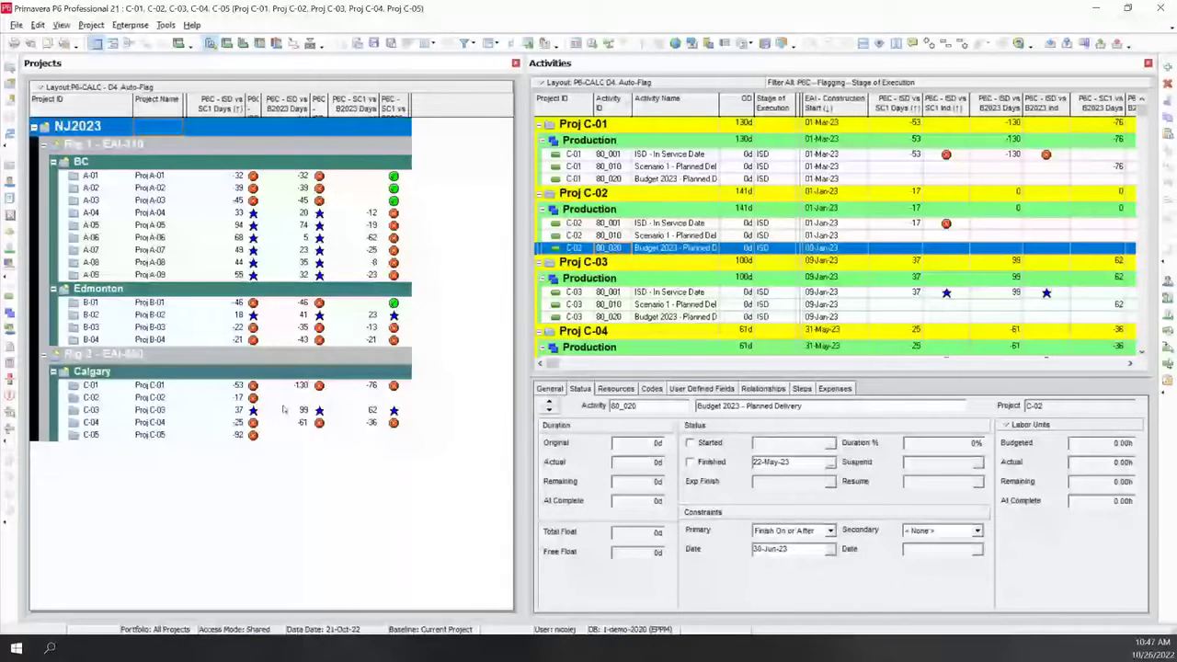
Show the Gantt chart again for C-02's Budget 2023 activity and open the Schedule dialog
{"action": "left_click", "coordinate": [253, 399]}
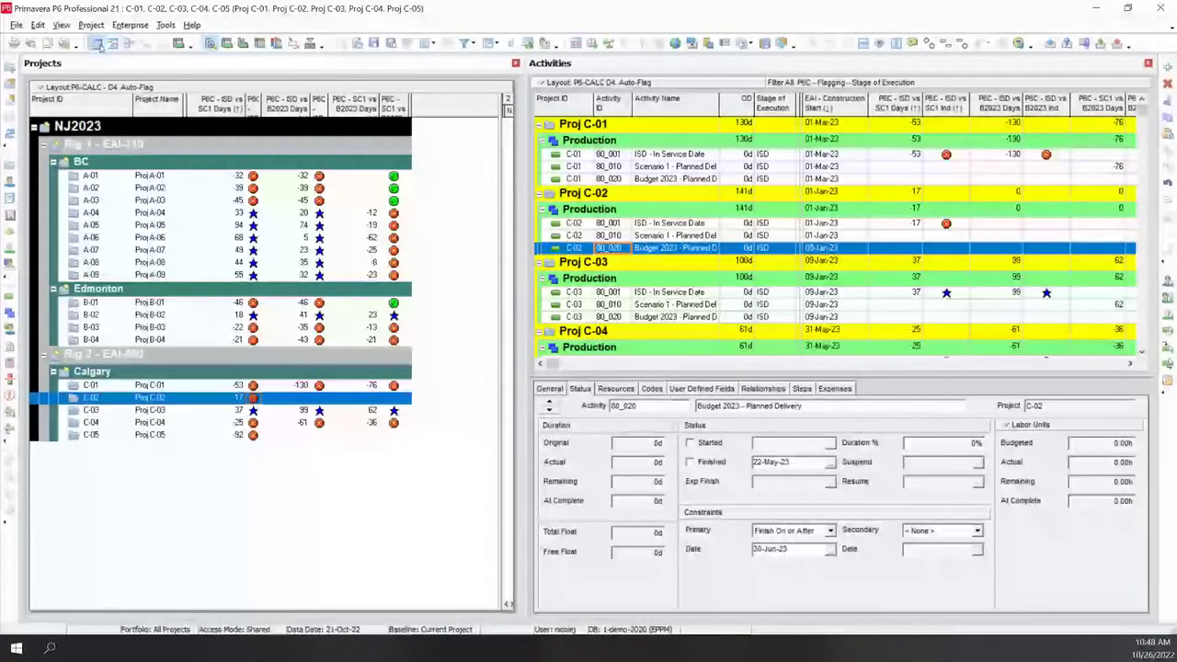
{"action": "left_click", "coordinate": [97, 44]}
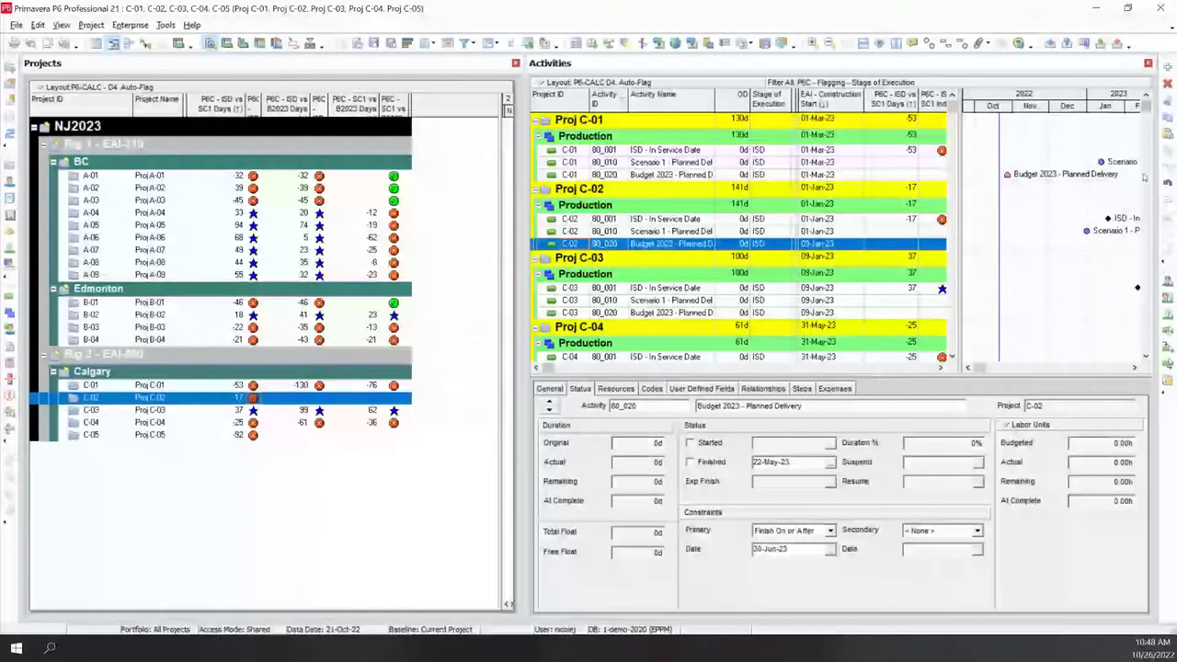
{"action": "left_click", "coordinate": [1134, 368]}
{"action": "left_click", "coordinate": [1134, 368]}
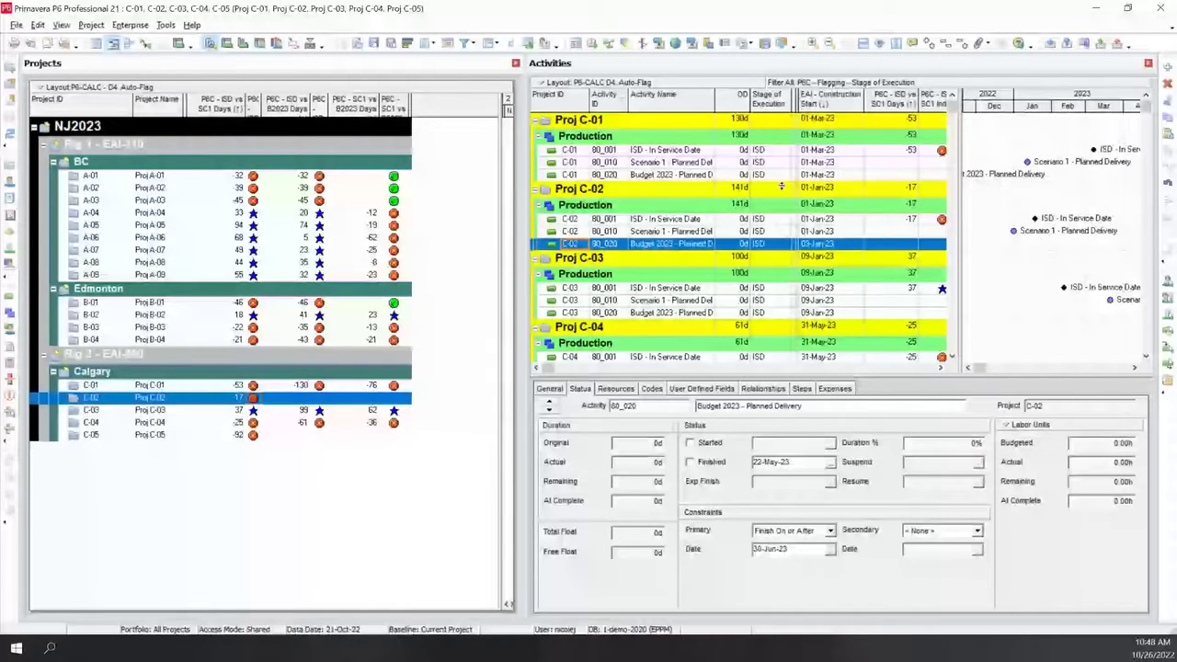
{"action": "left_click", "coordinate": [690, 247]}
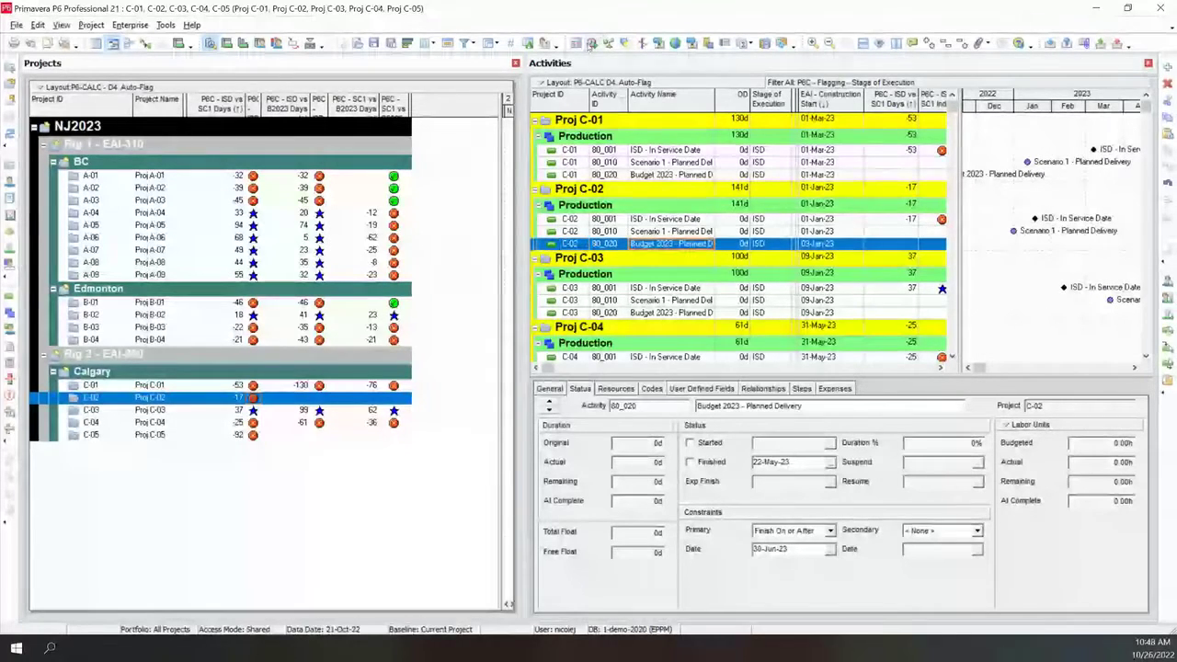
{"action": "left_click", "coordinate": [591, 44]}
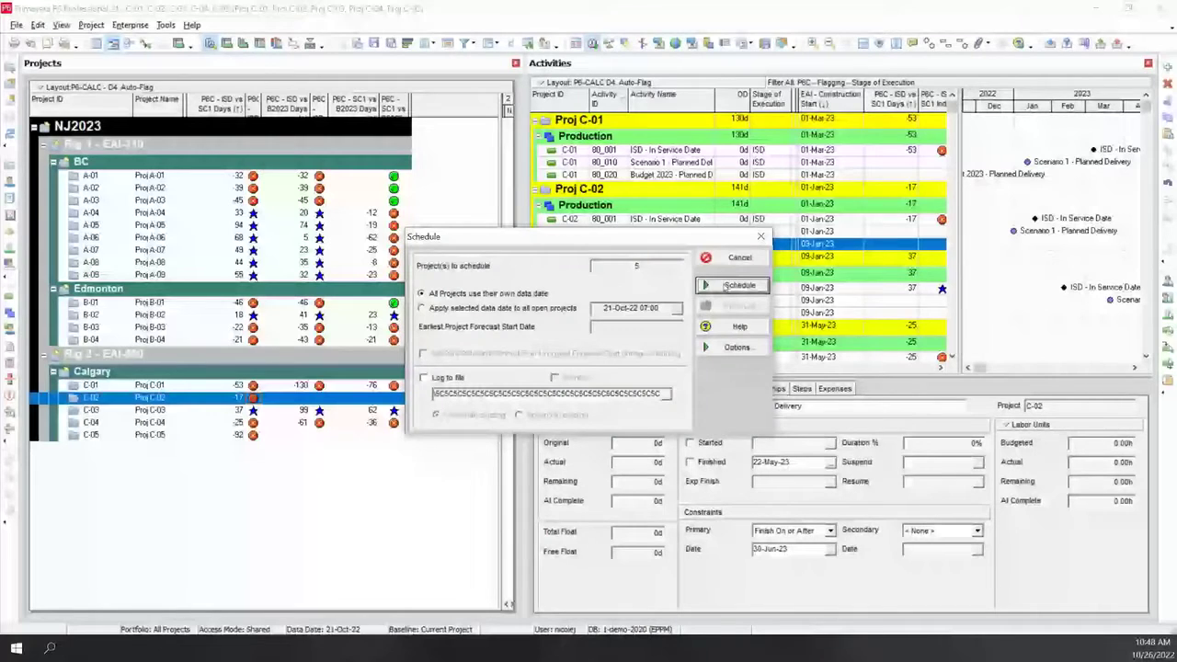
Schedule all five open projects
{"action": "left_click", "coordinate": [727, 287]}
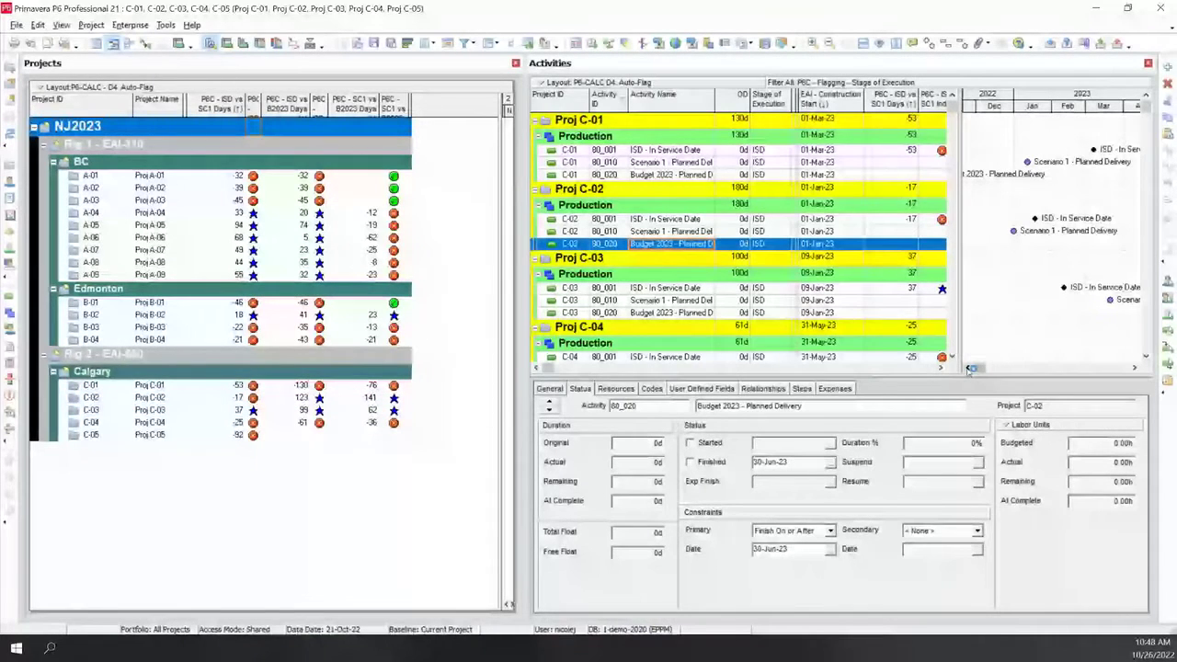
Reselect project C-02 and bring up the Projects window's layout options menu
{"action": "left_click_drag", "start_coordinate": [971, 369], "coordinate": [967, 369]}
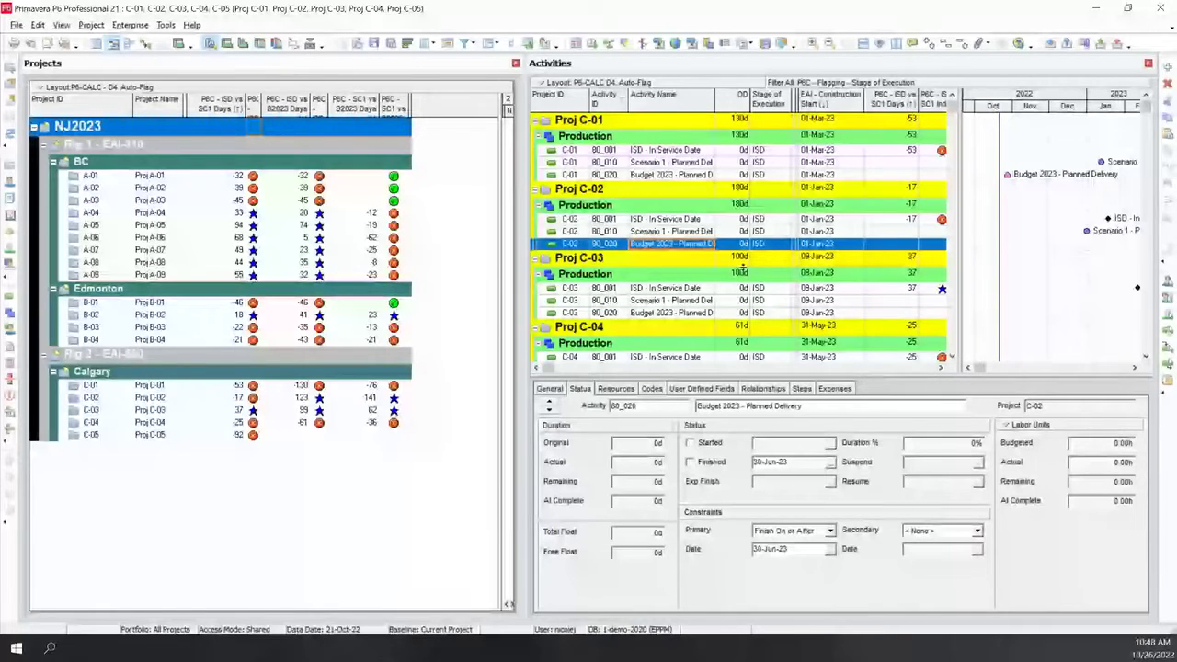
{"action": "left_click", "coordinate": [1135, 368]}
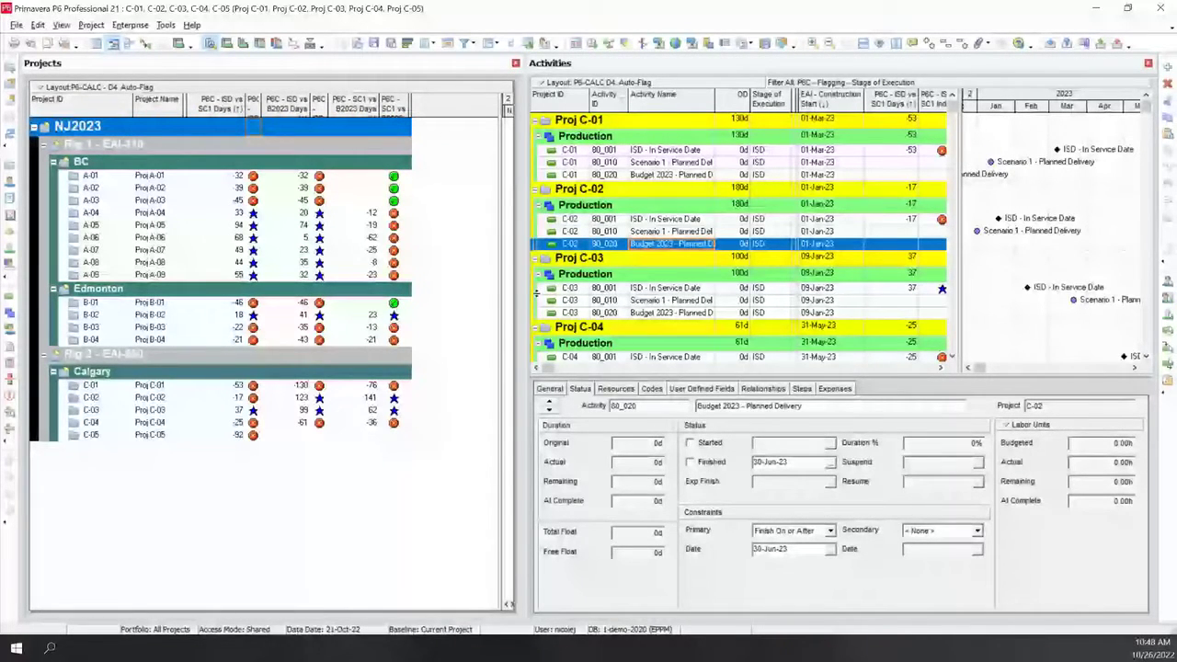
{"action": "left_click", "coordinate": [372, 399]}
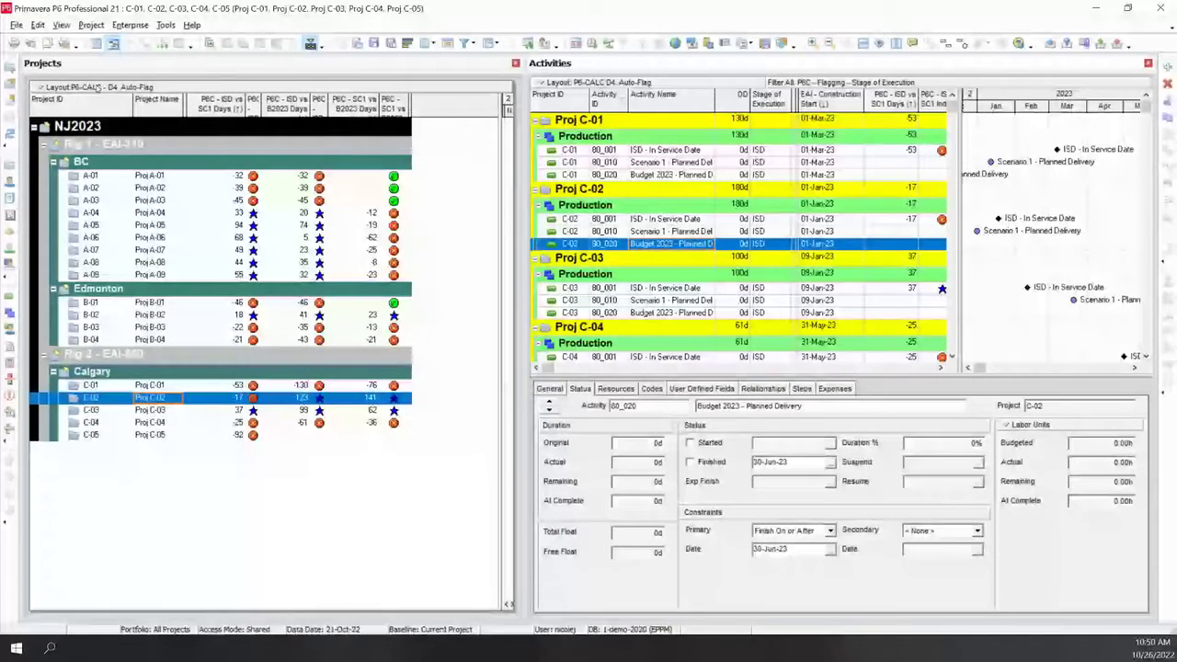
{"action": "left_click", "coordinate": [39, 87]}
Apply and open the P6-CALC - D5 Auto-Calendar layout on the projects list
{"action": "left_click", "coordinate": [113, 104]}
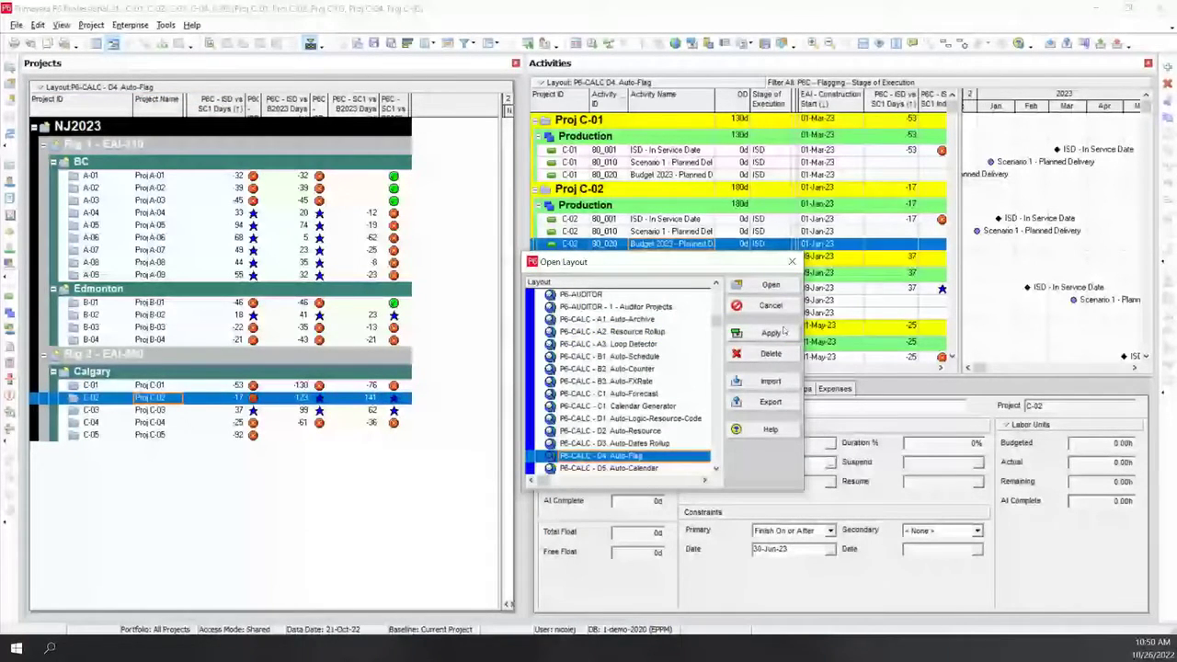
{"action": "left_click", "coordinate": [668, 469]}
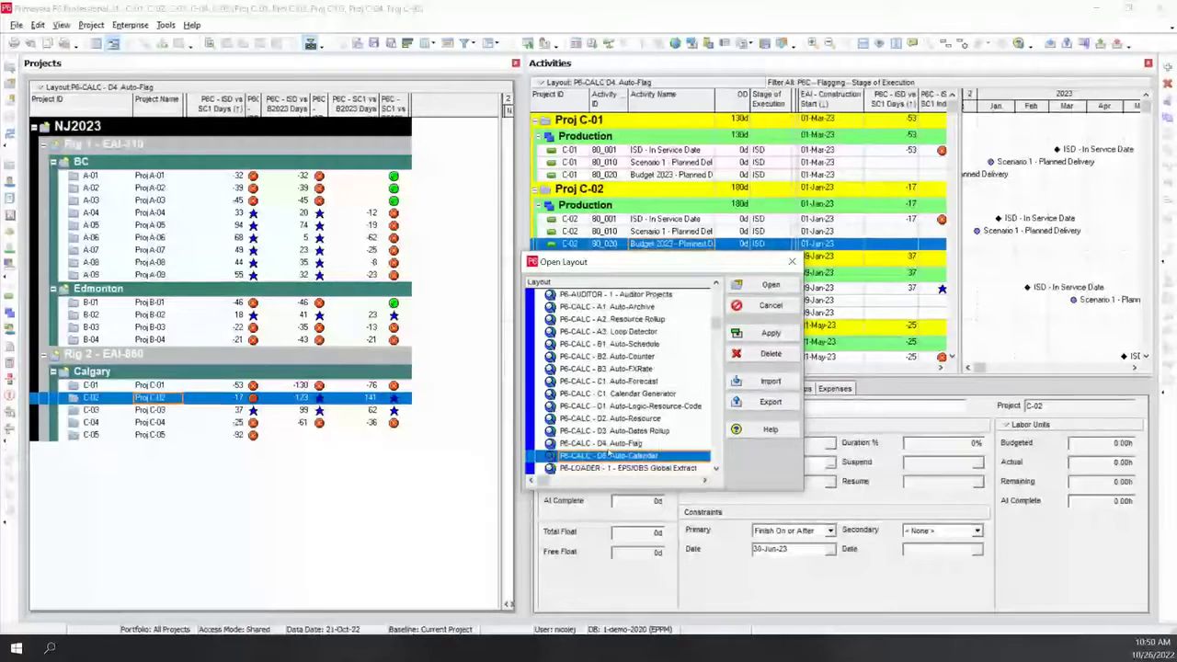
{"action": "left_click", "coordinate": [772, 333]}
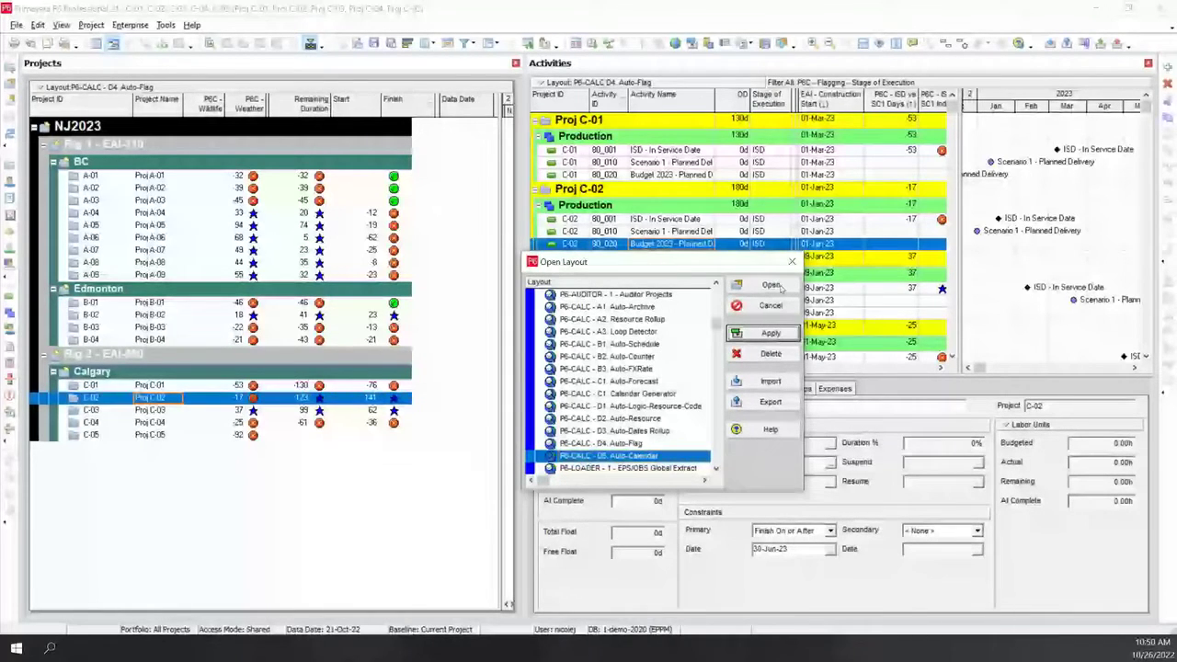
{"action": "left_click", "coordinate": [781, 286]}
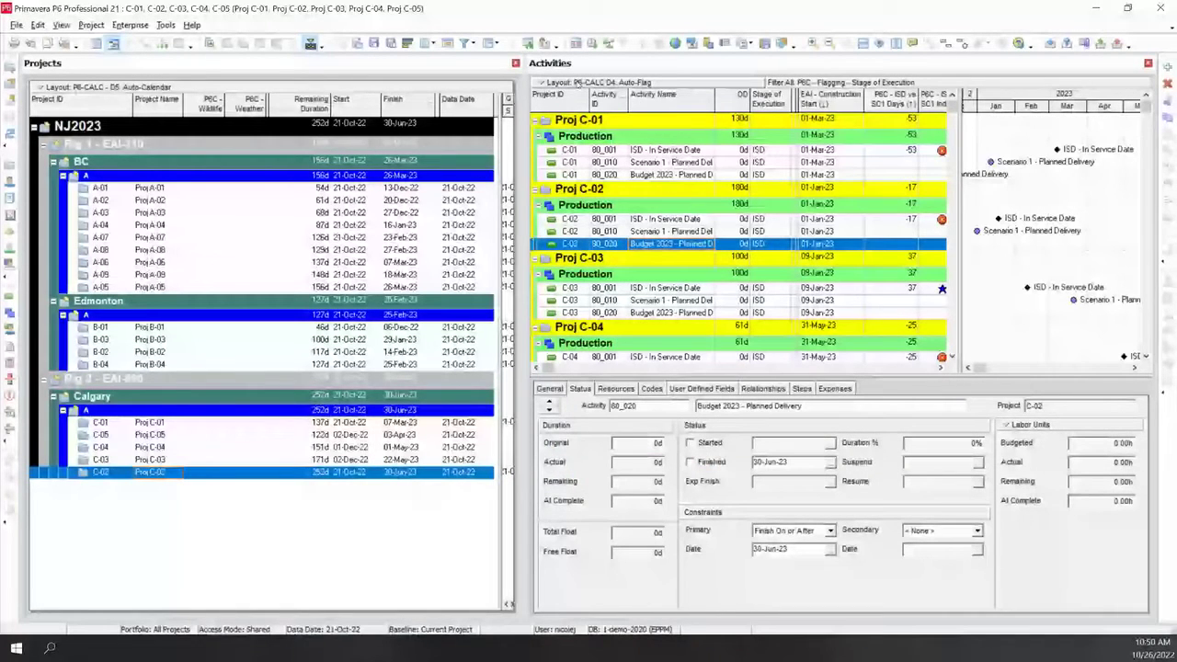
Select the BC projects from A-01 onward and open them
{"action": "left_click", "coordinate": [131, 189]}
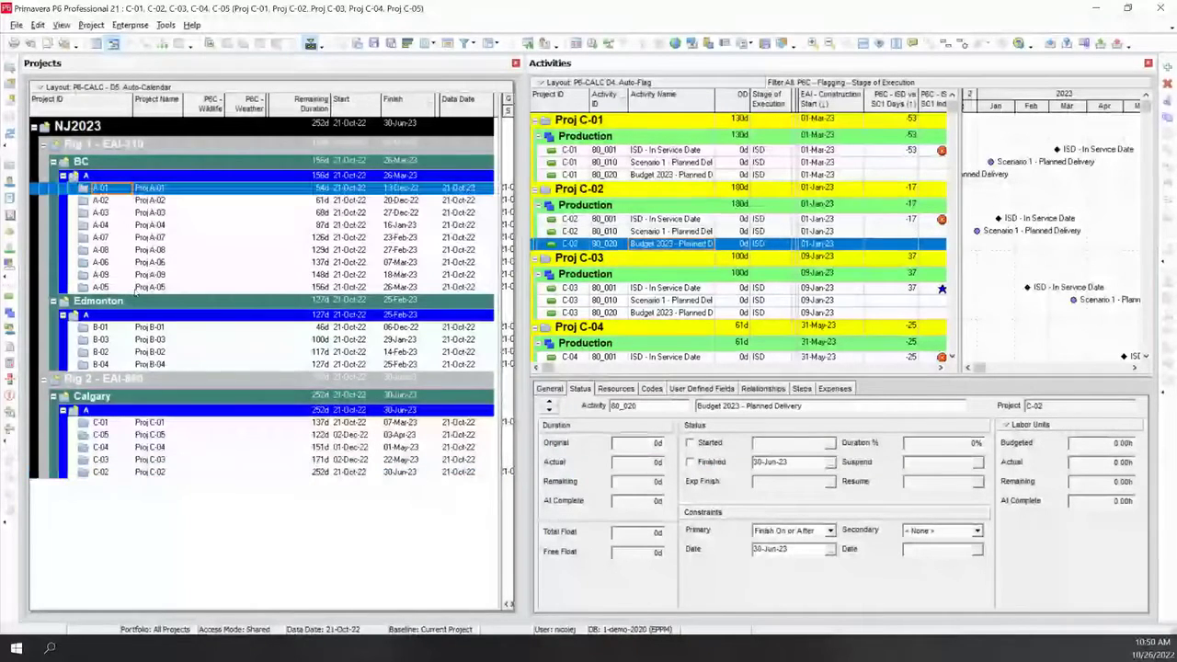
{"action": "left_click", "coordinate": [136, 287], "text": "shift"}
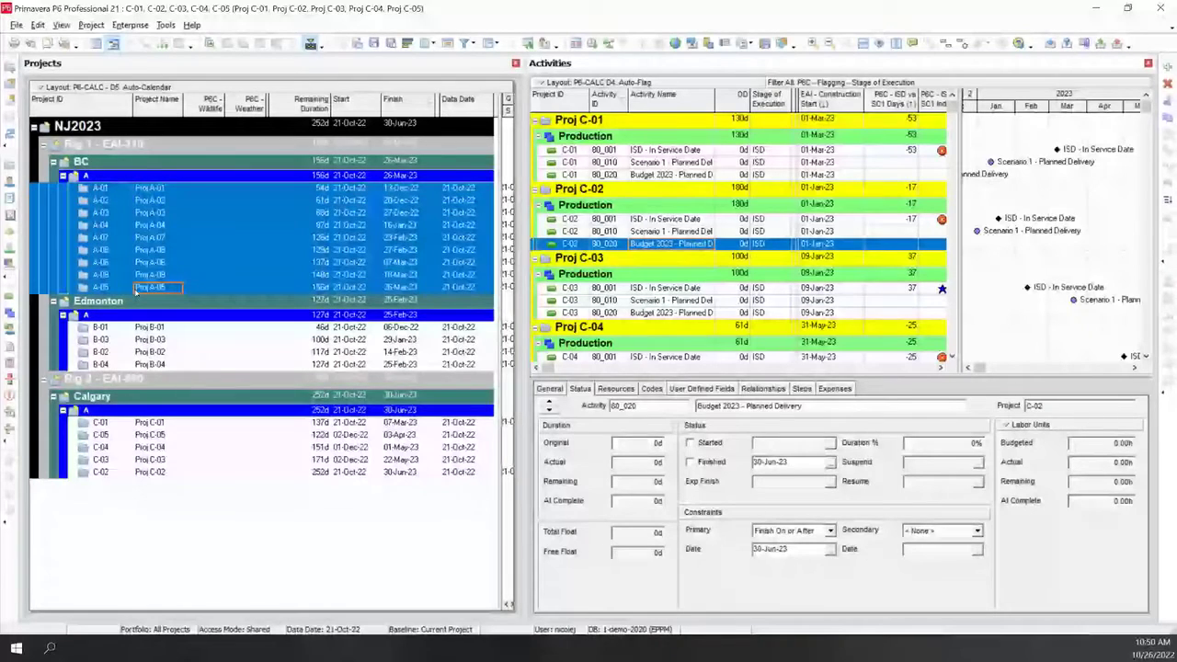
{"action": "right_click", "coordinate": [150, 244]}
{"action": "left_click", "coordinate": [198, 250]}
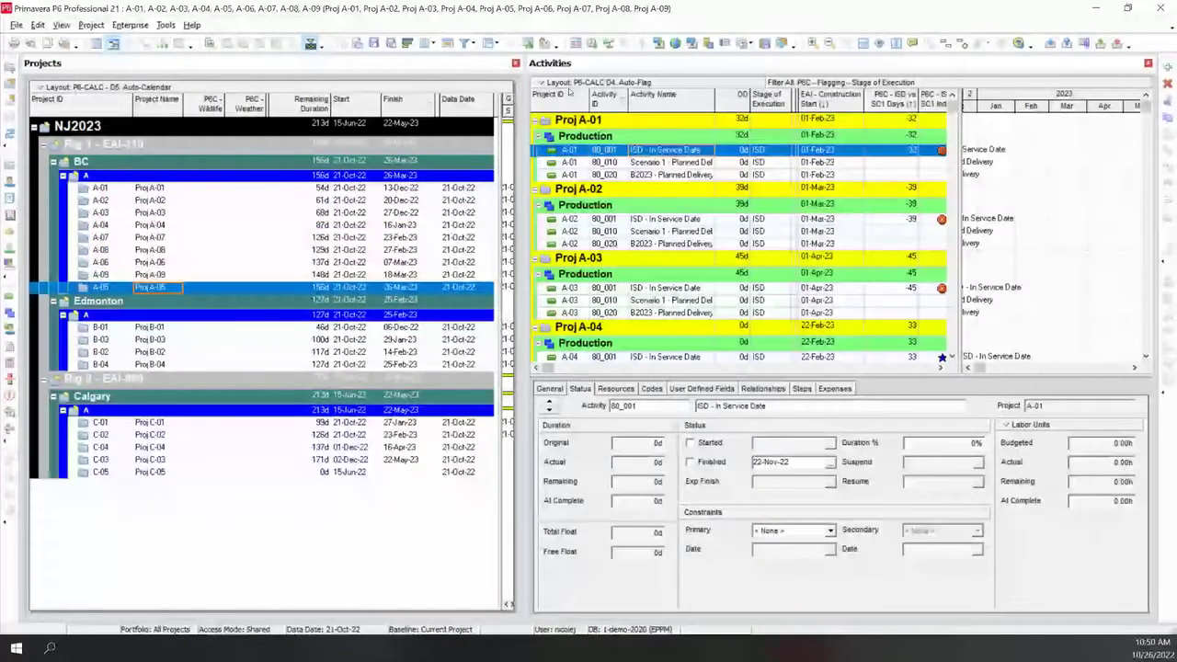
Bring up the Open Layout list for the Activities view
{"action": "left_click", "coordinate": [567, 85]}
{"action": "mouse_move", "coordinate": [631, 99]}
{"action": "left_click", "coordinate": [695, 97]}
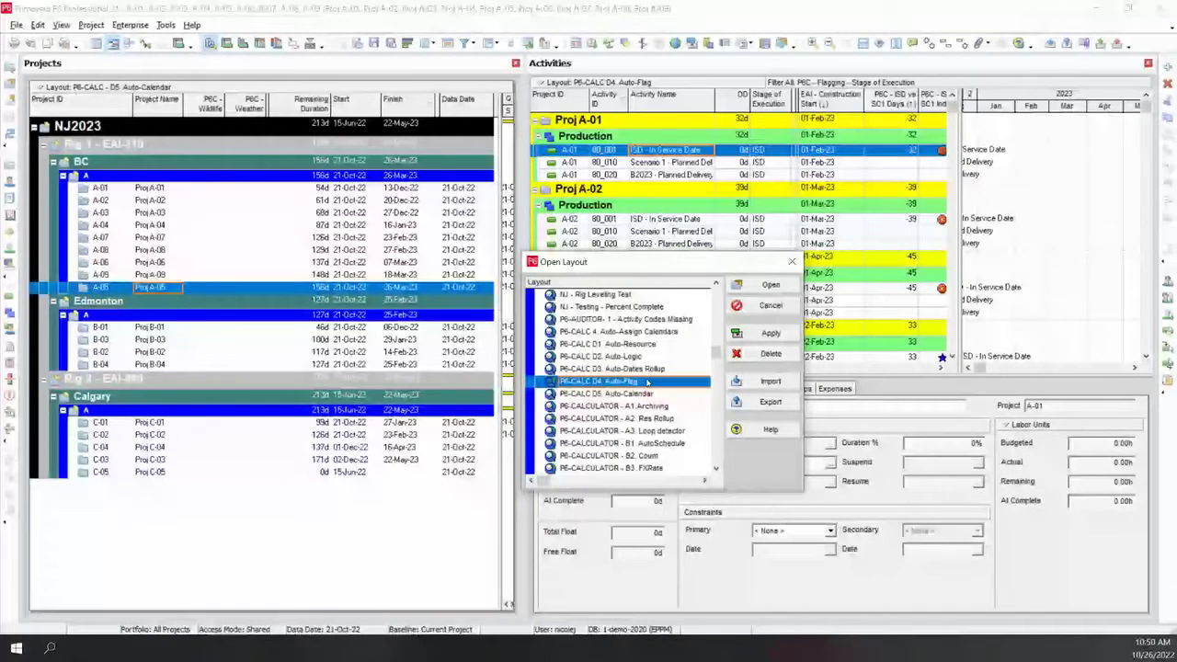
Apply and open the P6-CALC D5. Auto-Calendar layout on the activities view
{"action": "key", "text": "Down"}
{"action": "left_click", "coordinate": [770, 333]}
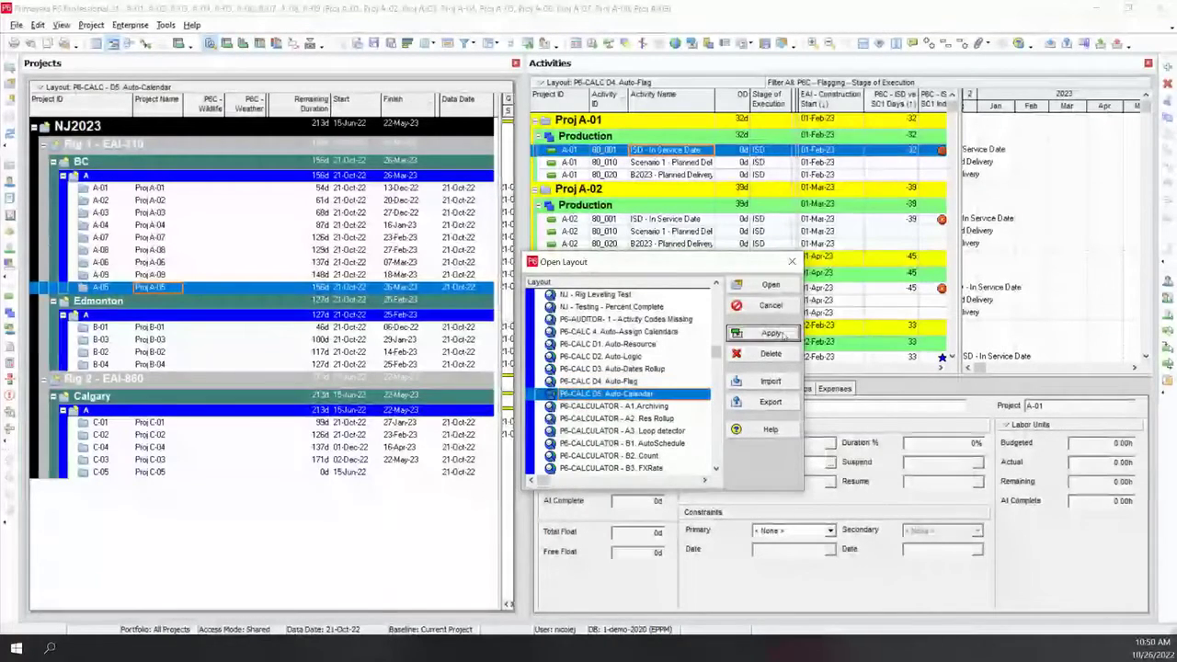
{"action": "left_click", "coordinate": [772, 285]}
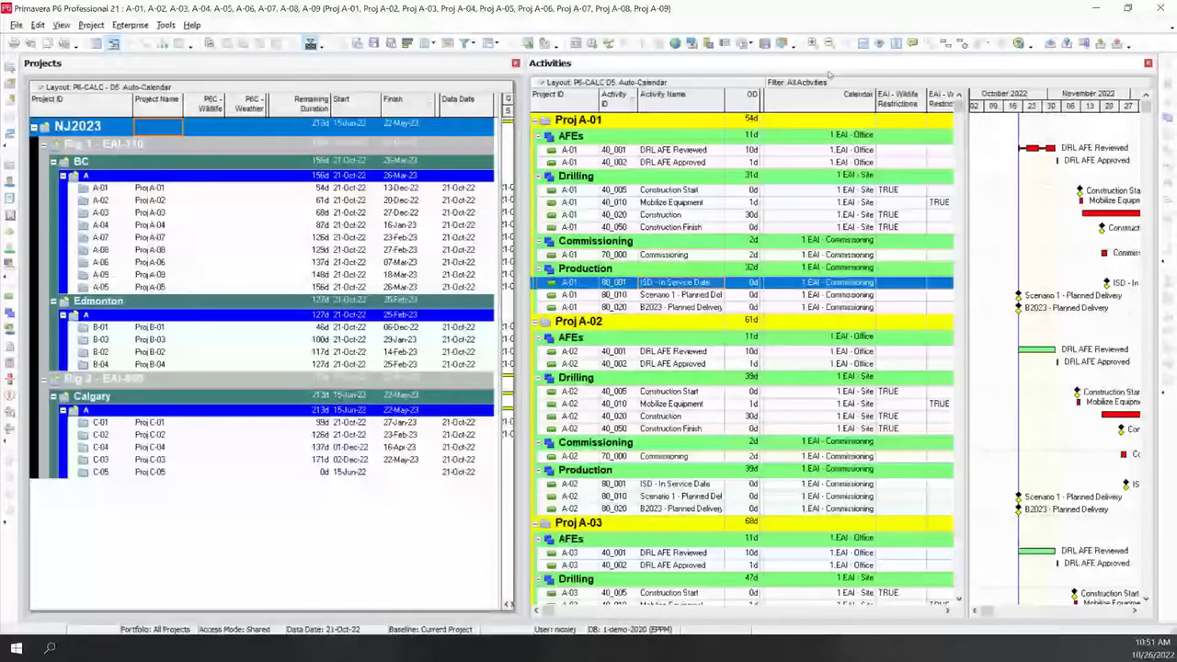
{"action": "left_click", "coordinate": [131, 25]}
{"action": "left_click", "coordinate": [168, 144]}
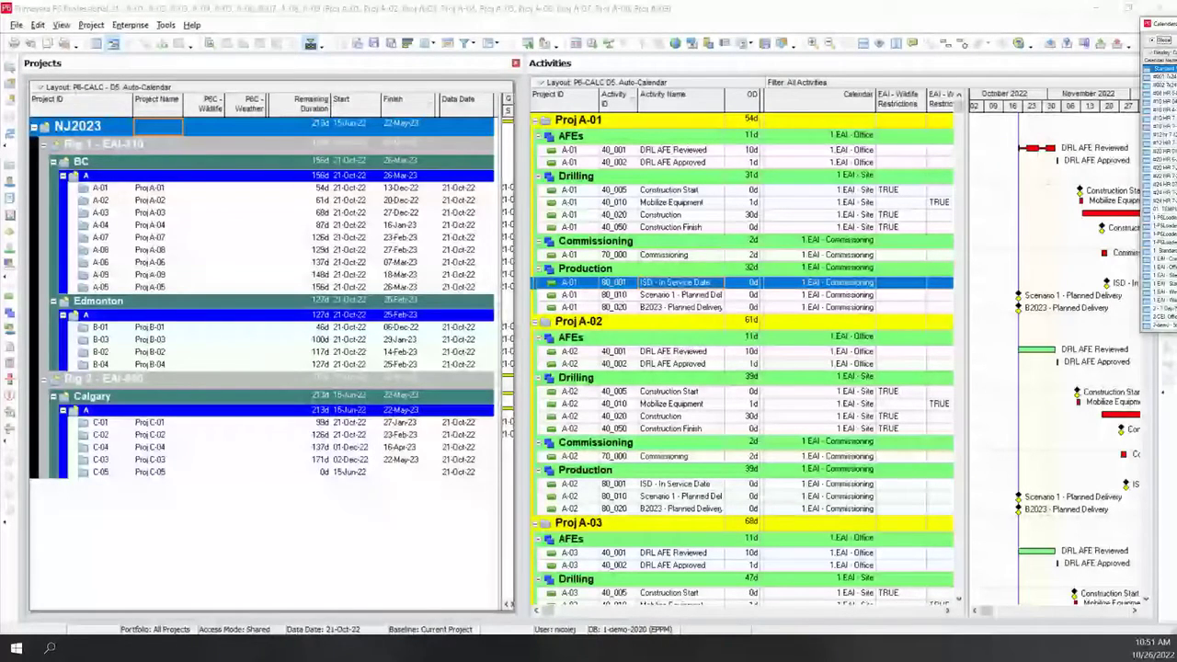
{"action": "left_click_drag", "start_coordinate": [1160, 23], "coordinate": [299, 97]}
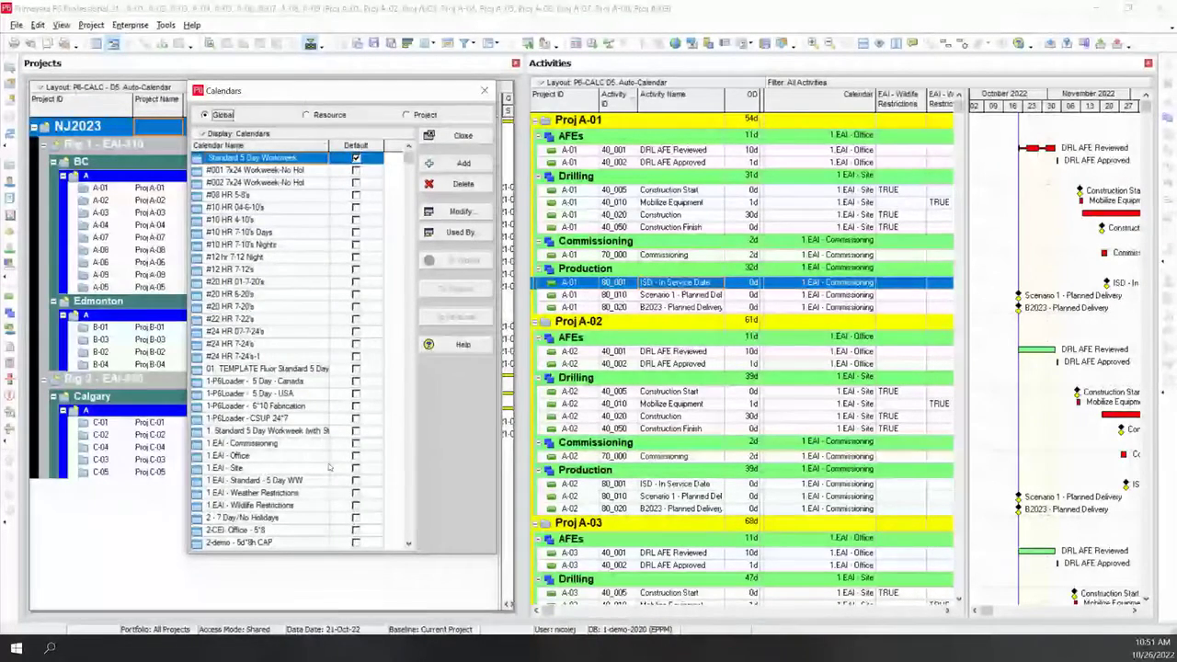
{"action": "left_click", "coordinate": [278, 506]}
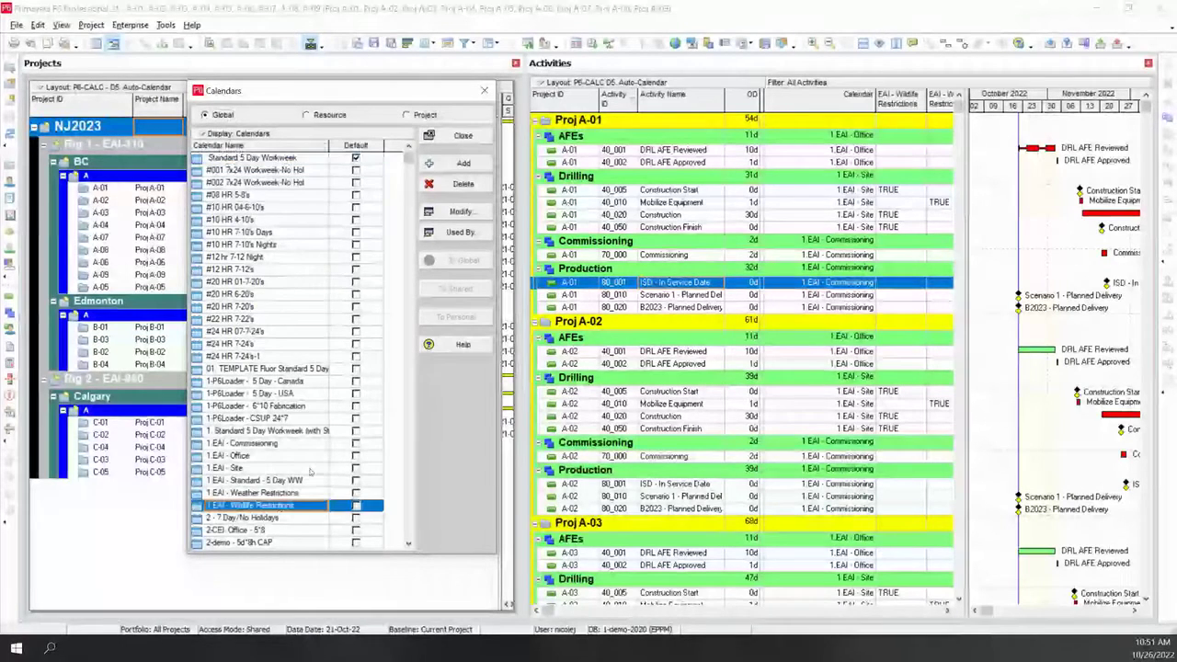
{"action": "left_click", "coordinate": [461, 211]}
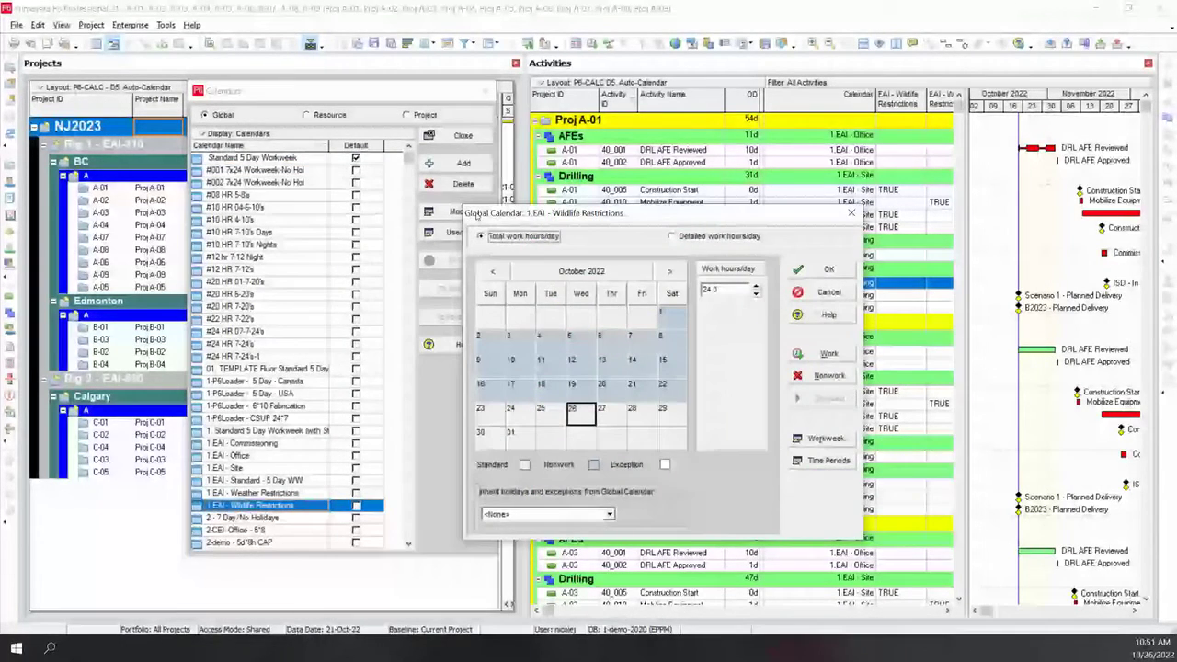
{"action": "left_click", "coordinate": [504, 269]}
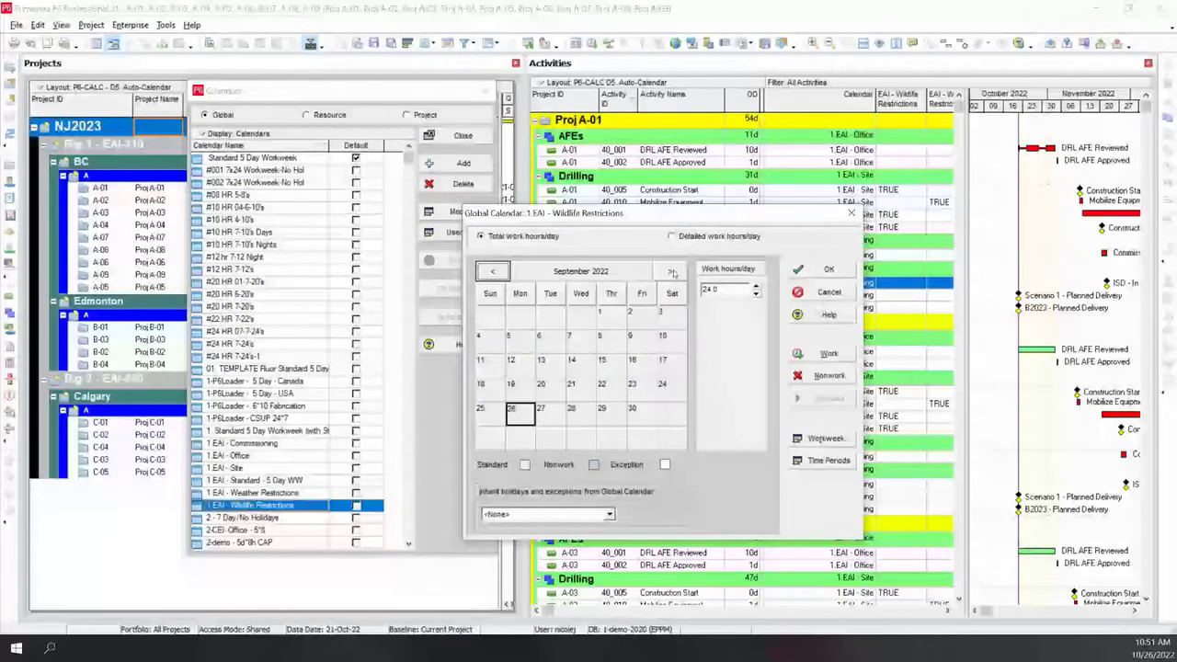
{"action": "left_click", "coordinate": [672, 272]}
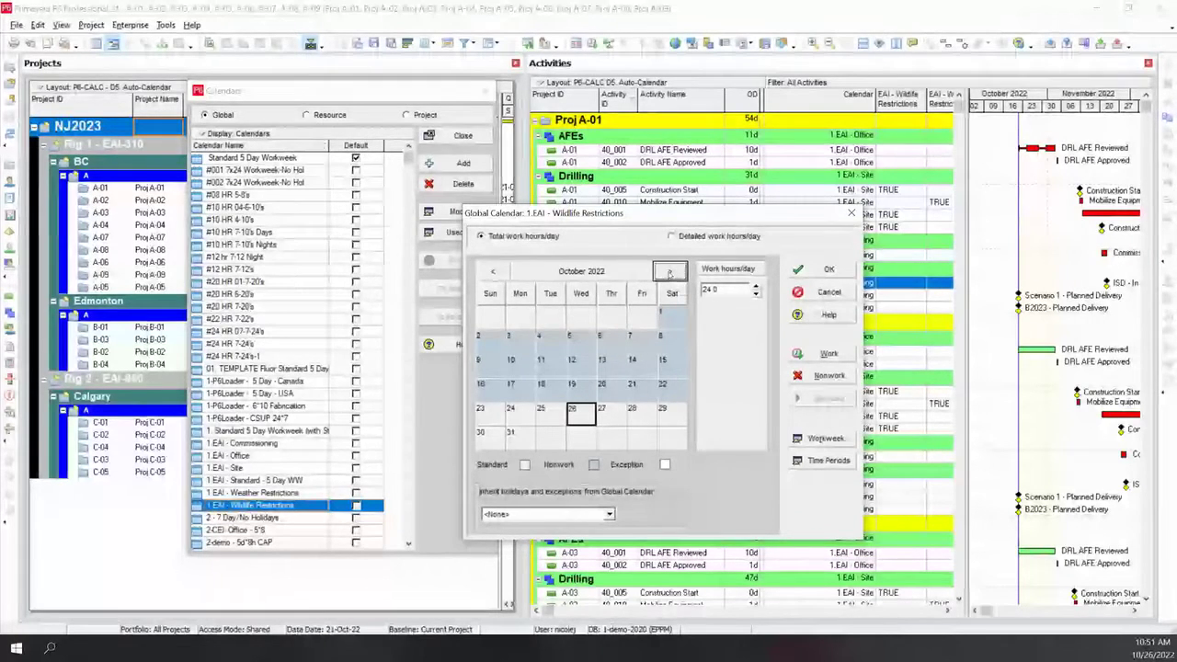
{"action": "left_click", "coordinate": [668, 272]}
{"action": "left_click", "coordinate": [668, 272]}
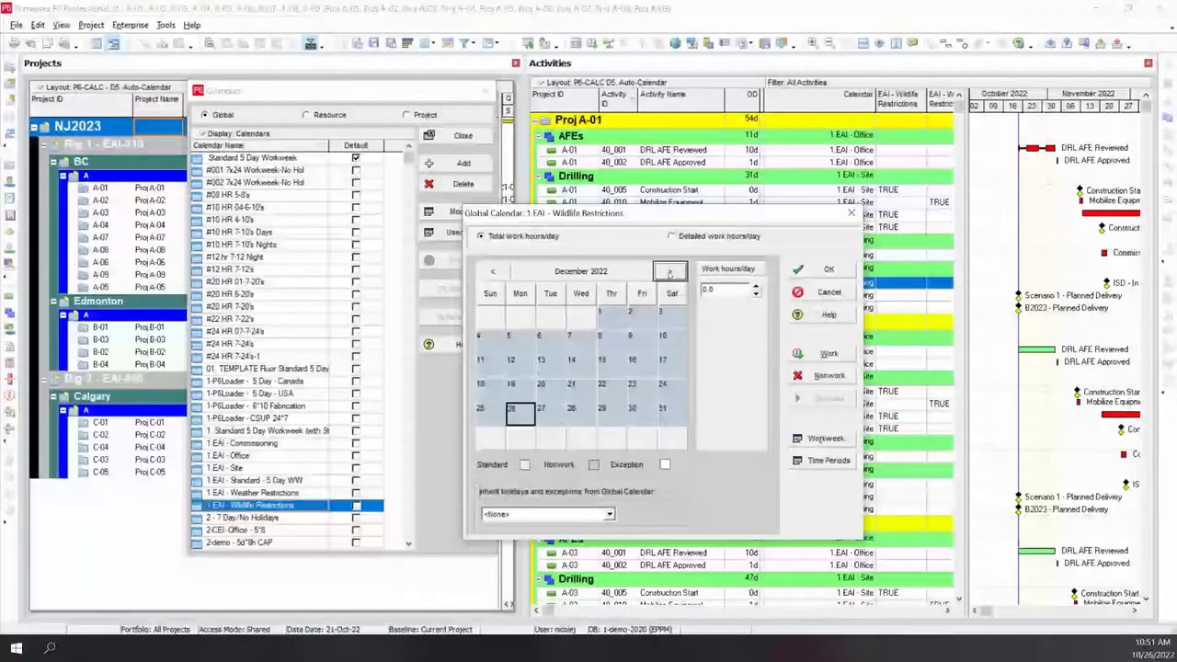
{"action": "left_click", "coordinate": [668, 272]}
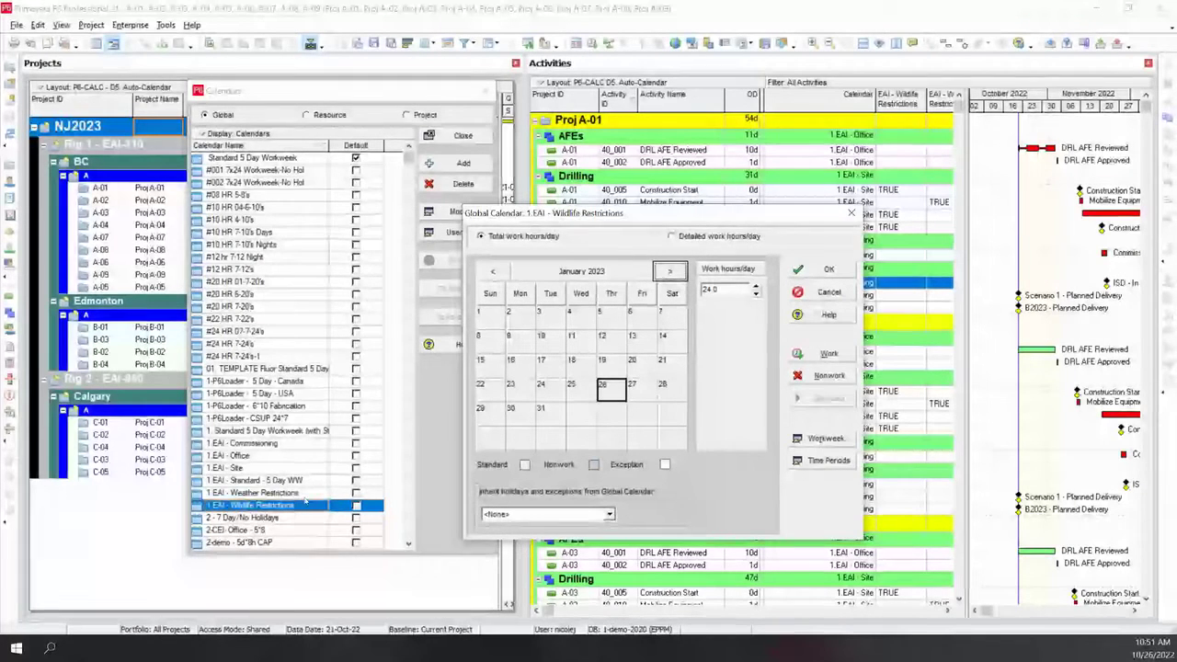
{"action": "left_click", "coordinate": [827, 292]}
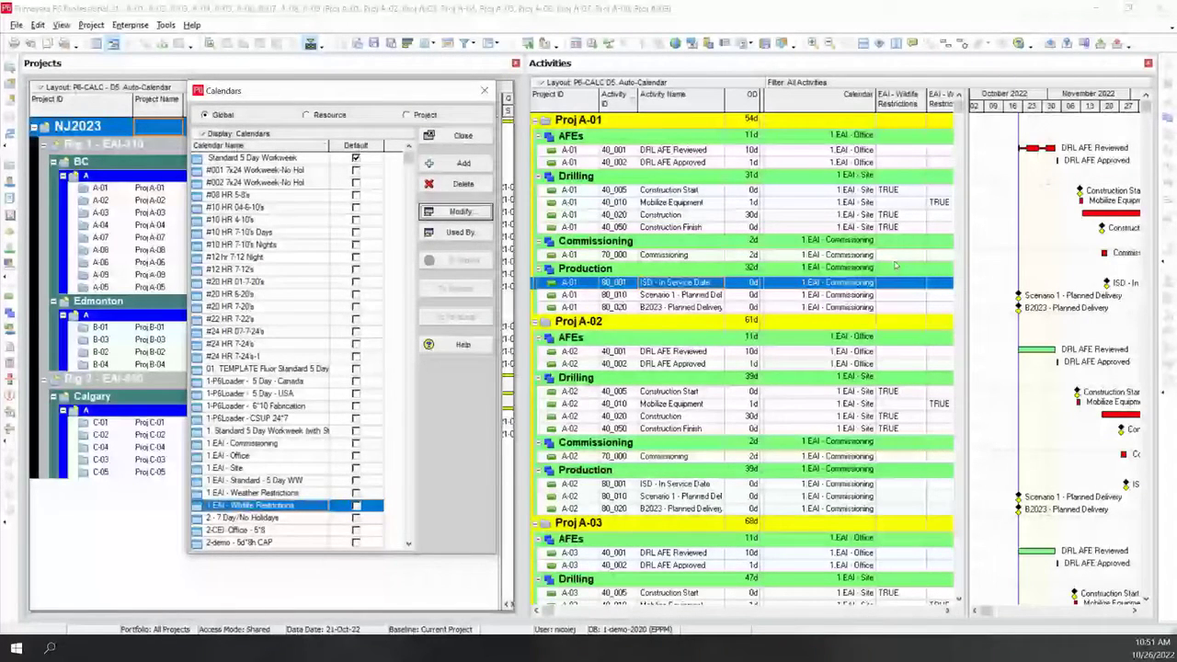
{"action": "left_click", "coordinate": [482, 140]}
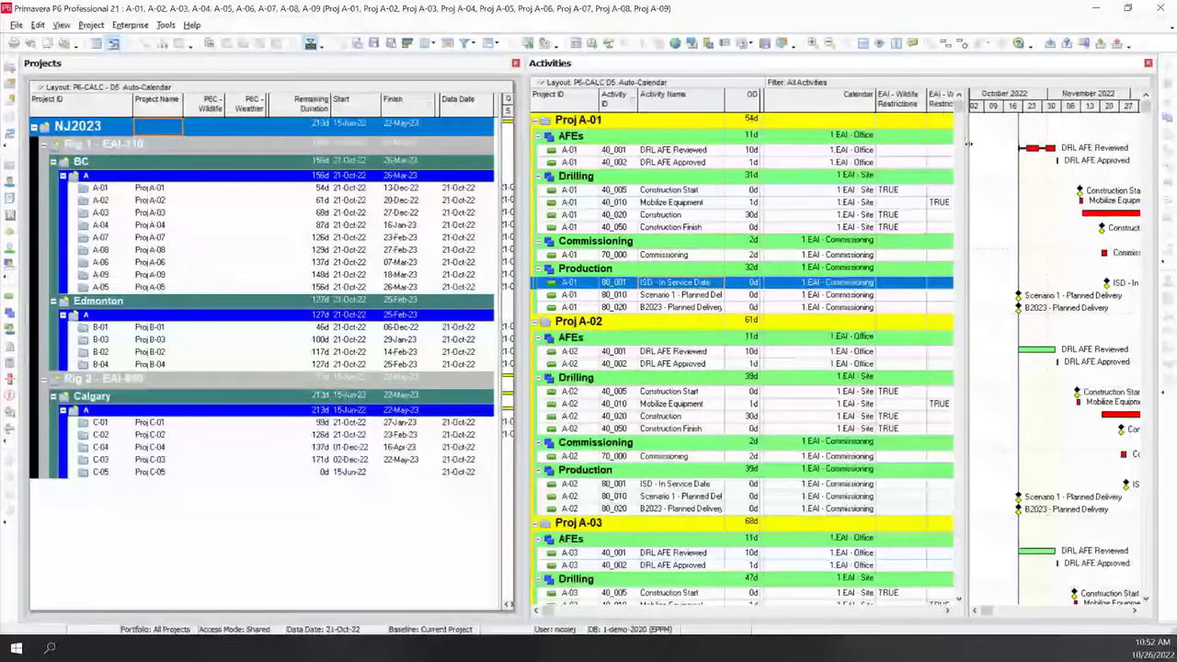
Widen the activity table to reveal EAI - Weather Restrictions, then select project A-01
{"action": "left_click_drag", "start_coordinate": [951, 120], "coordinate": [983, 124]}
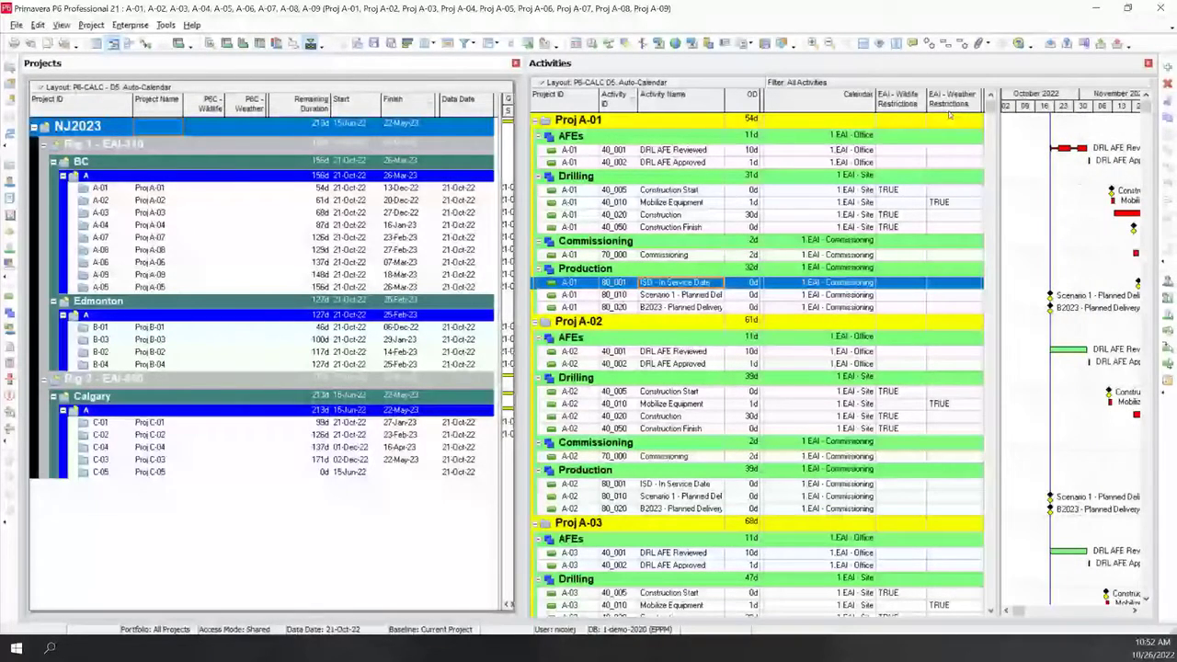
{"action": "left_click", "coordinate": [754, 203]}
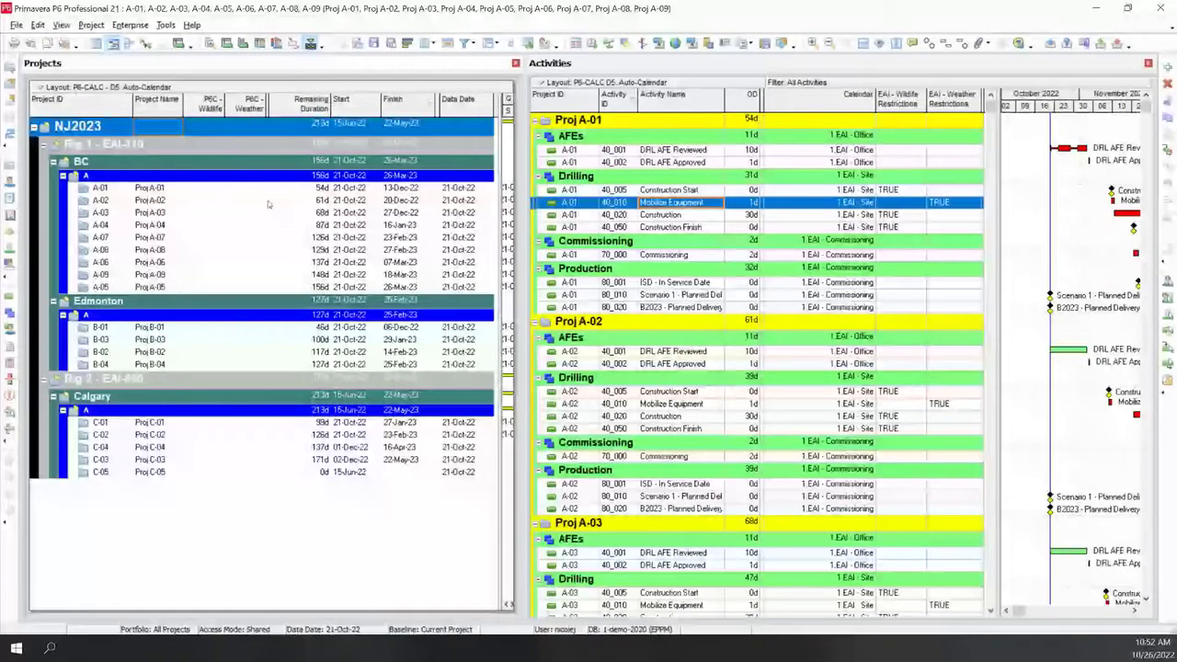
{"action": "left_click", "coordinate": [211, 190]}
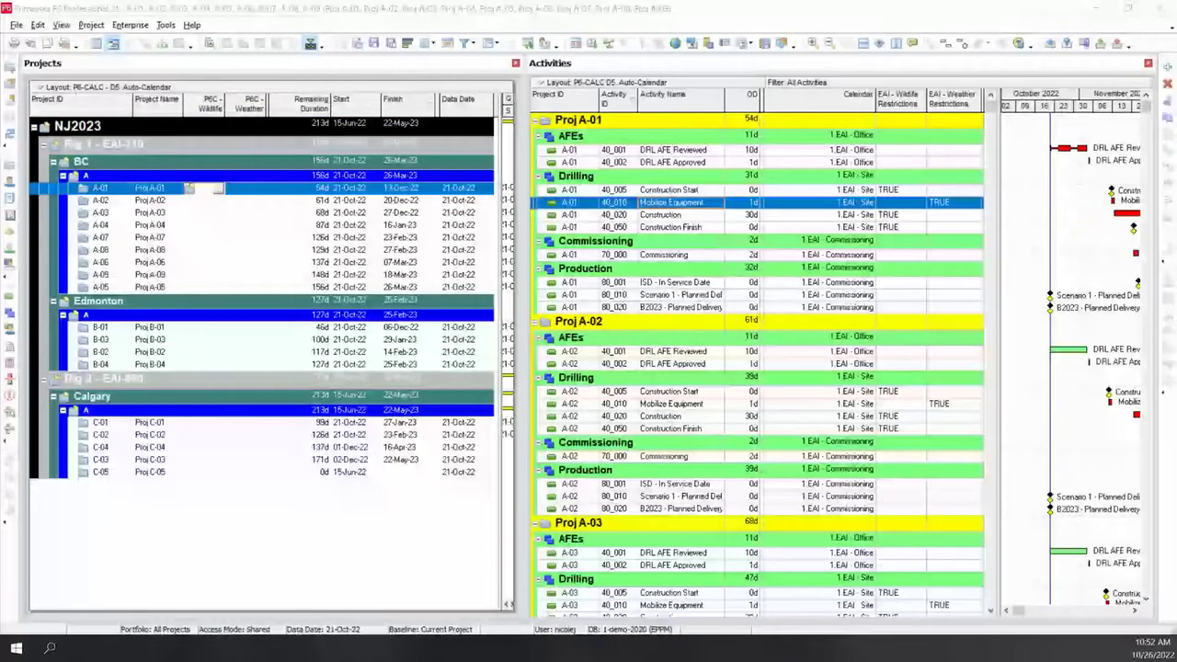
Set the P6C - Wildlife code to GO for projects A-01 and A-03
{"action": "left_click", "coordinate": [217, 187]}
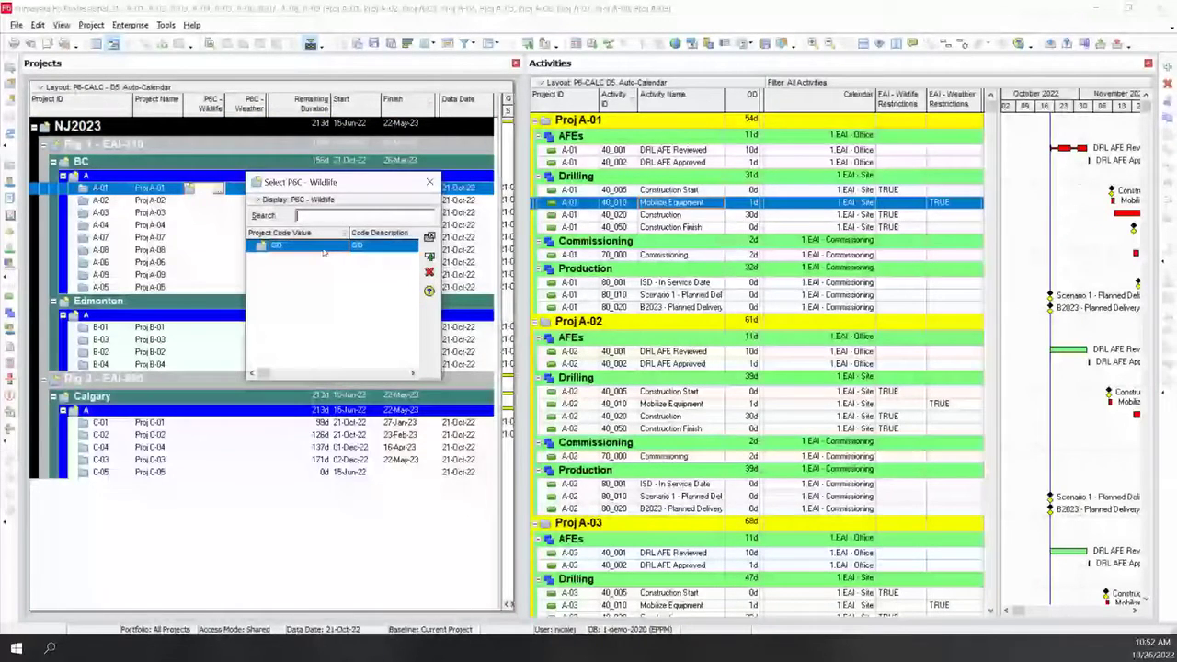
{"action": "double_click", "coordinate": [323, 247]}
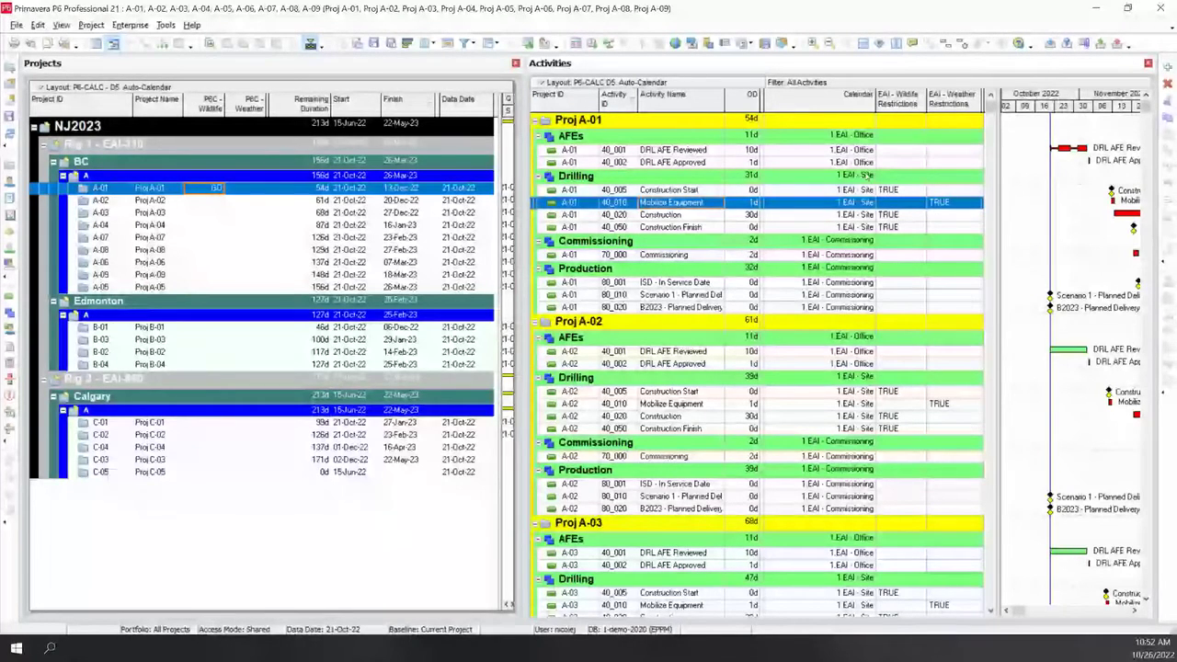
{"action": "left_click", "coordinate": [202, 215]}
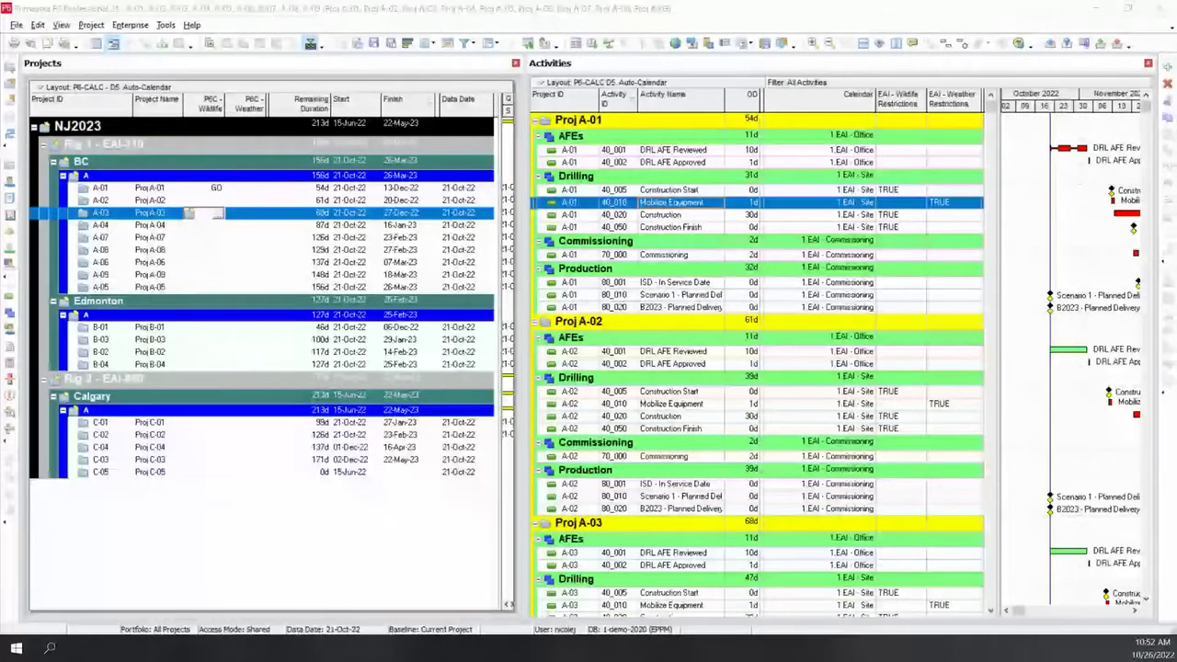
{"action": "type", "text": "GO"}
{"action": "key", "text": "Return"}
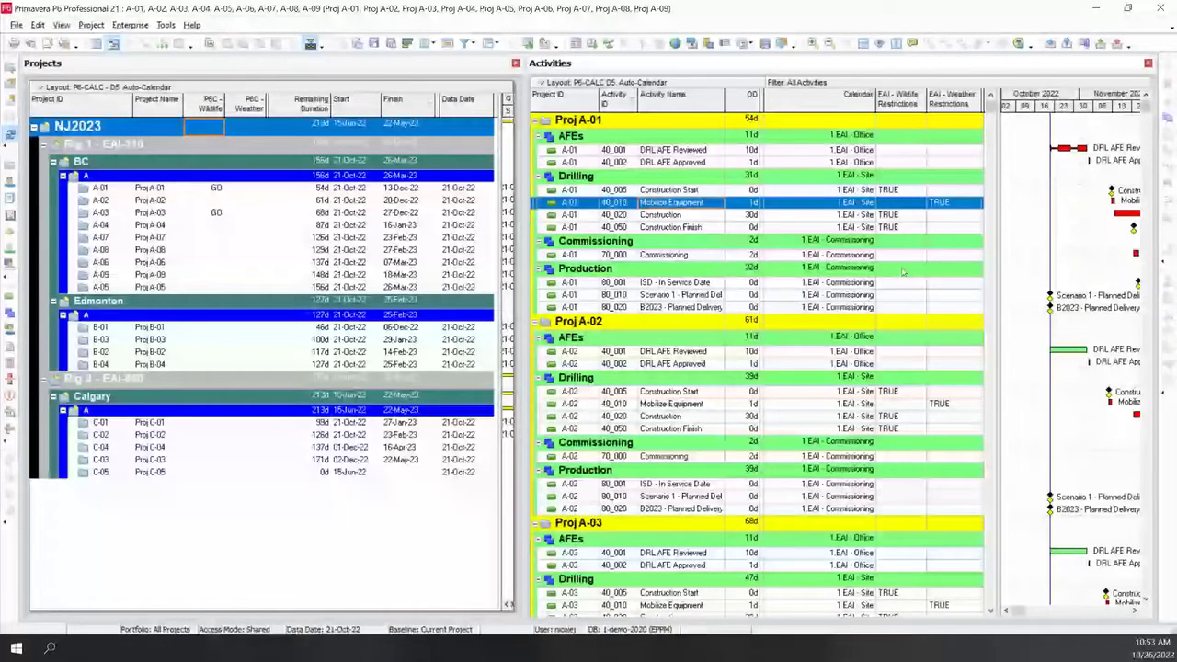
Refresh the data so wildlife-flagged A-01 and A-03 activities use the Wildlife Restrictions calendar
{"action": "left_click", "coordinate": [922, 203]}
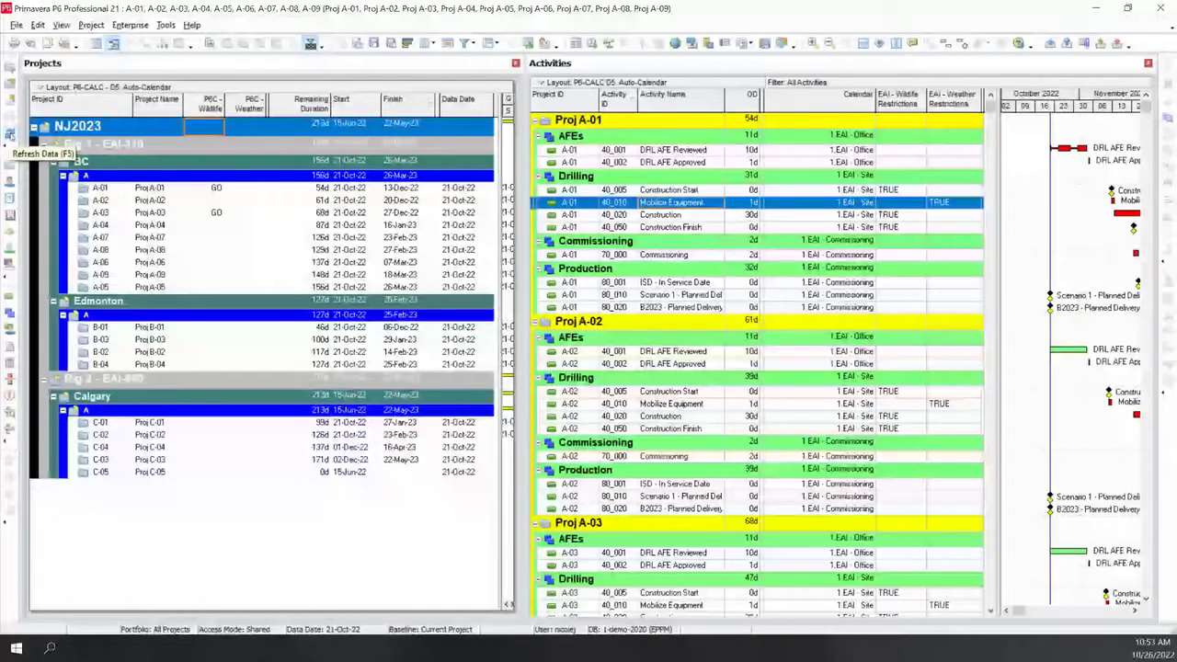
{"action": "left_click", "coordinate": [9, 134]}
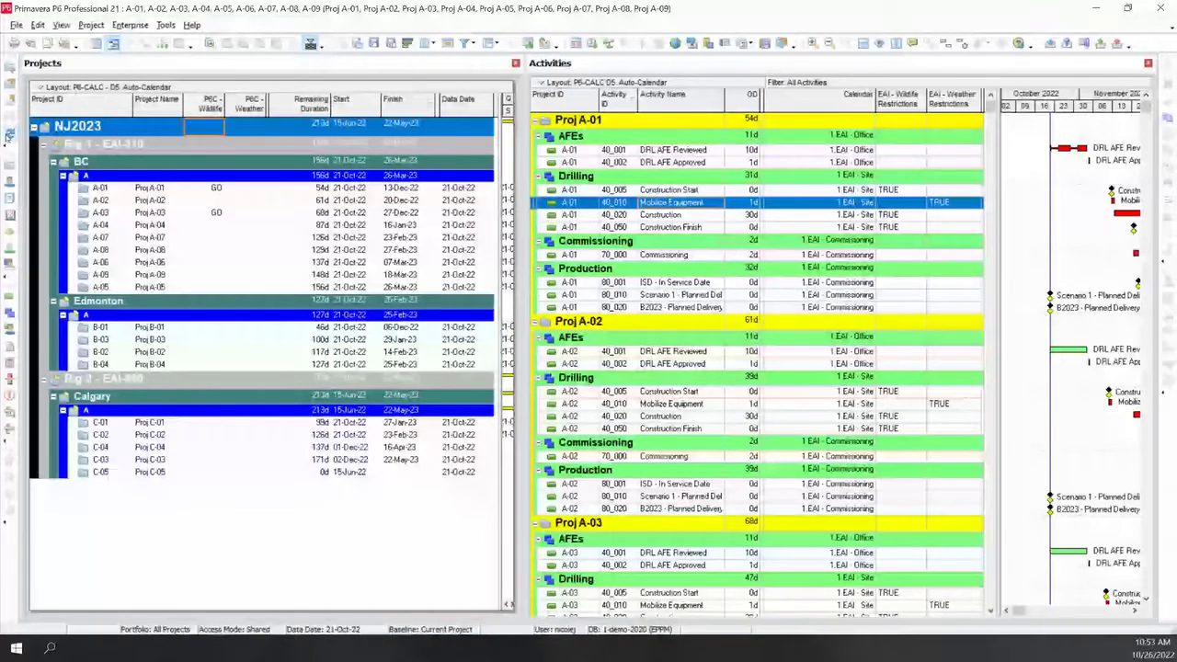
{"action": "left_click", "coordinate": [10, 135]}
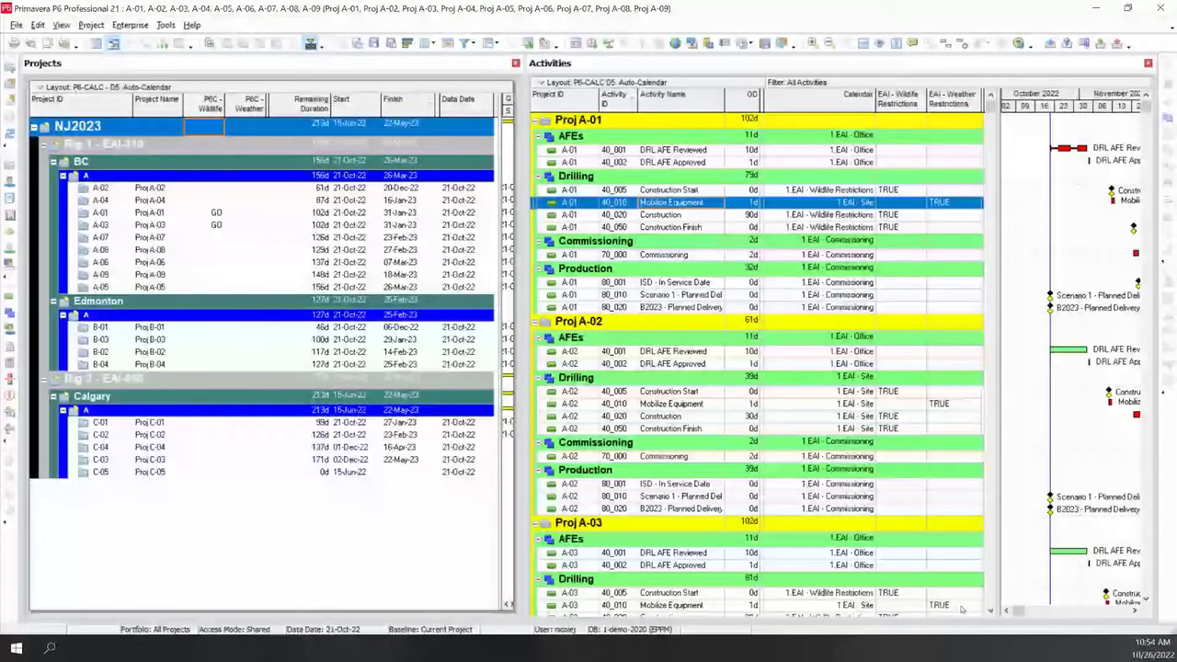
Widen the Gantt chart and schedule all nine open projects on their own data dates
{"action": "scroll", "coordinate": [962, 608], "scroll_direction": "down", "scroll_amount": 1}
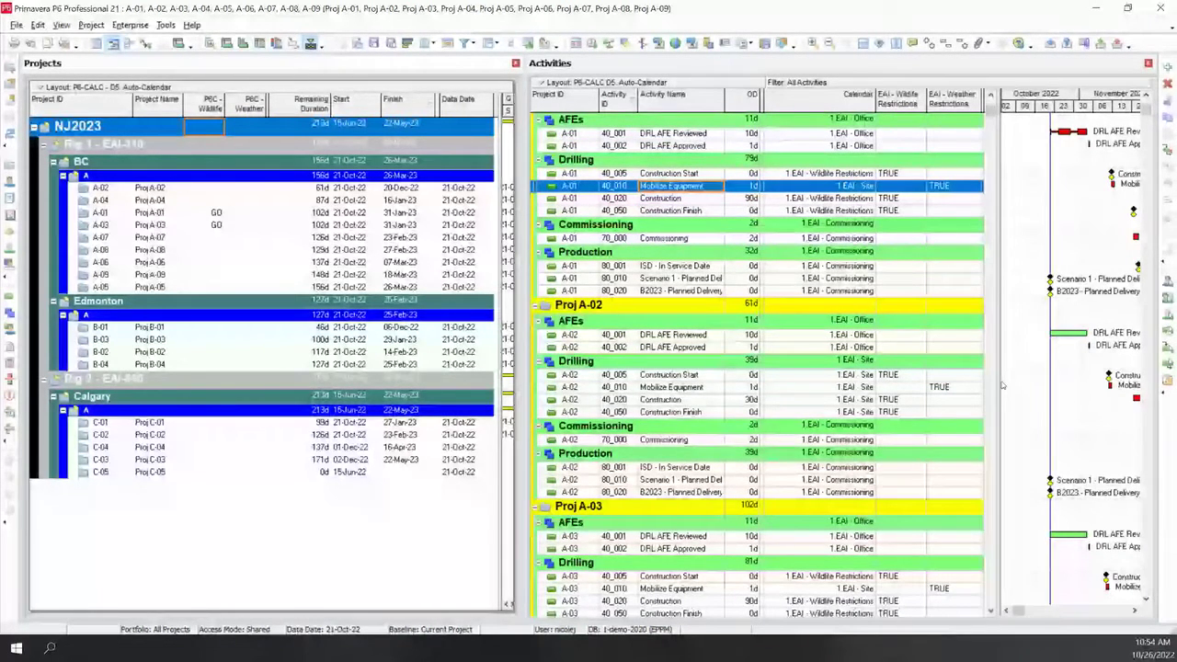
{"action": "left_click_drag", "start_coordinate": [1001, 386], "coordinate": [781, 379]}
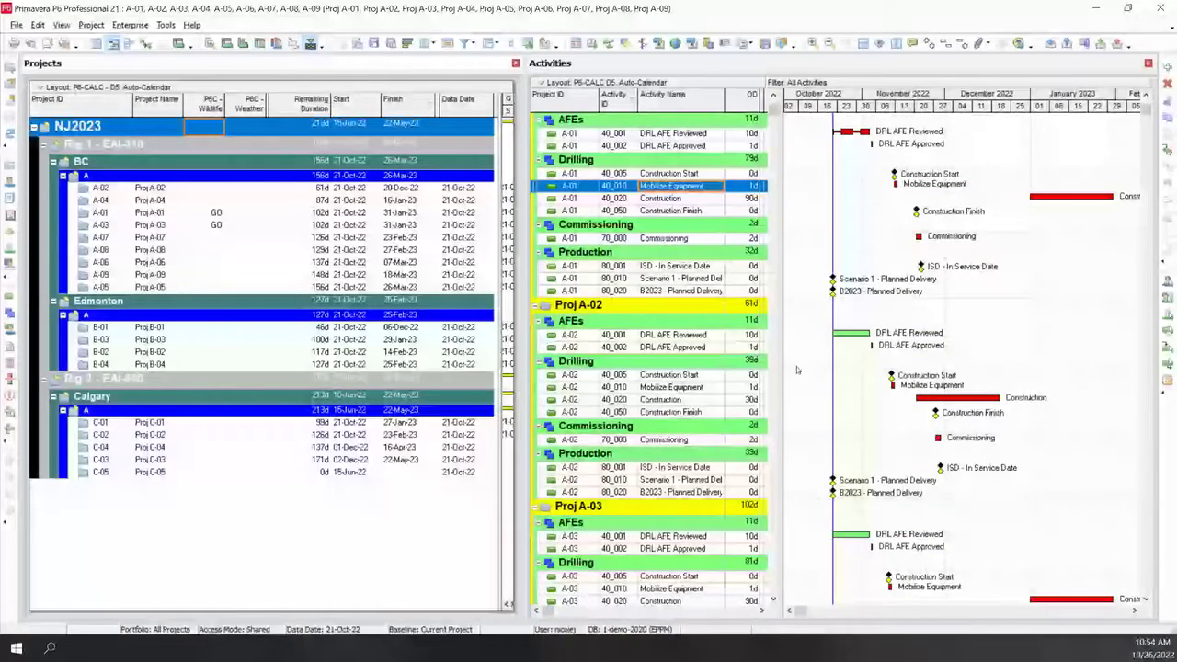
{"action": "left_click", "coordinate": [592, 46]}
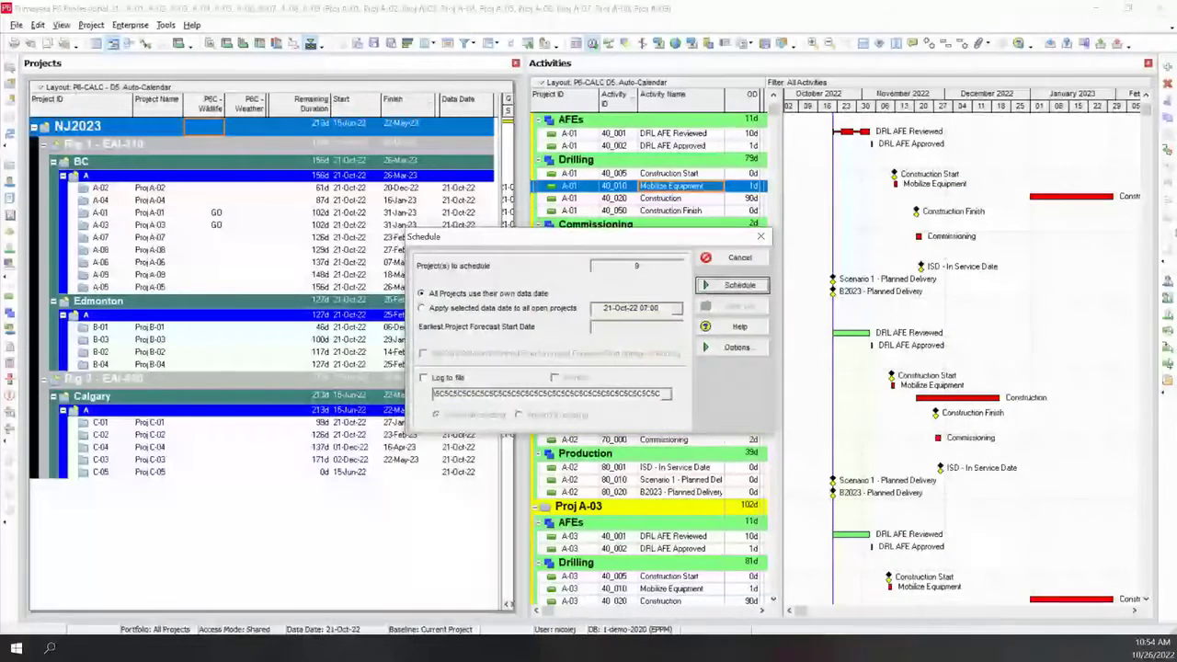
{"action": "left_click", "coordinate": [731, 286]}
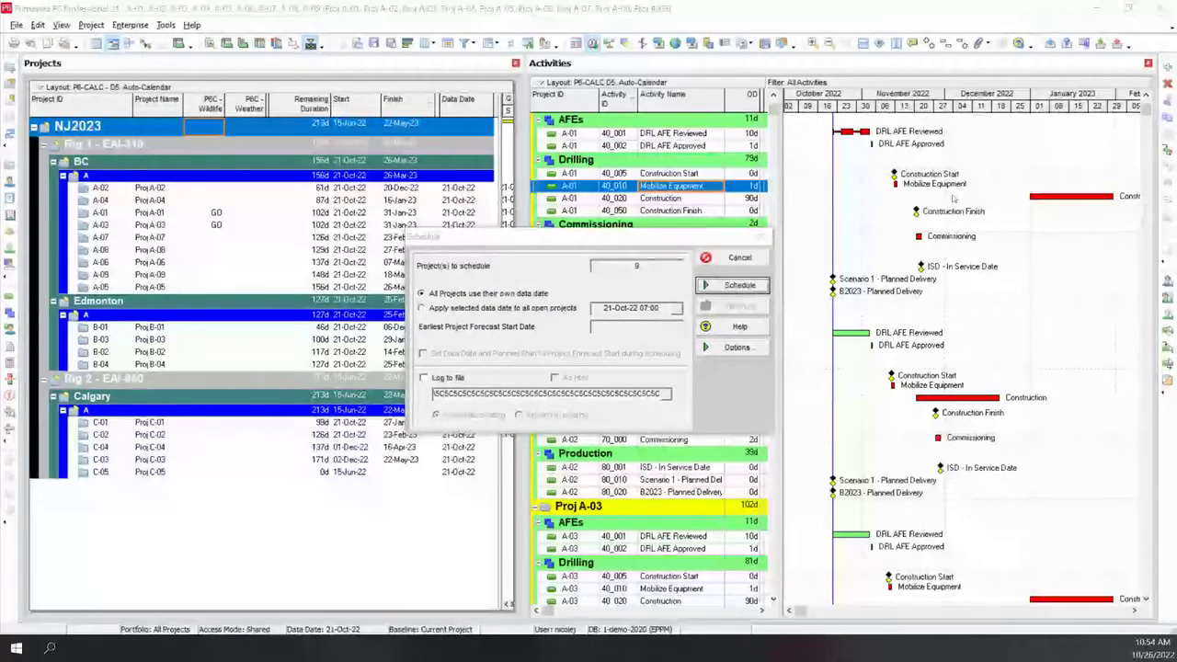